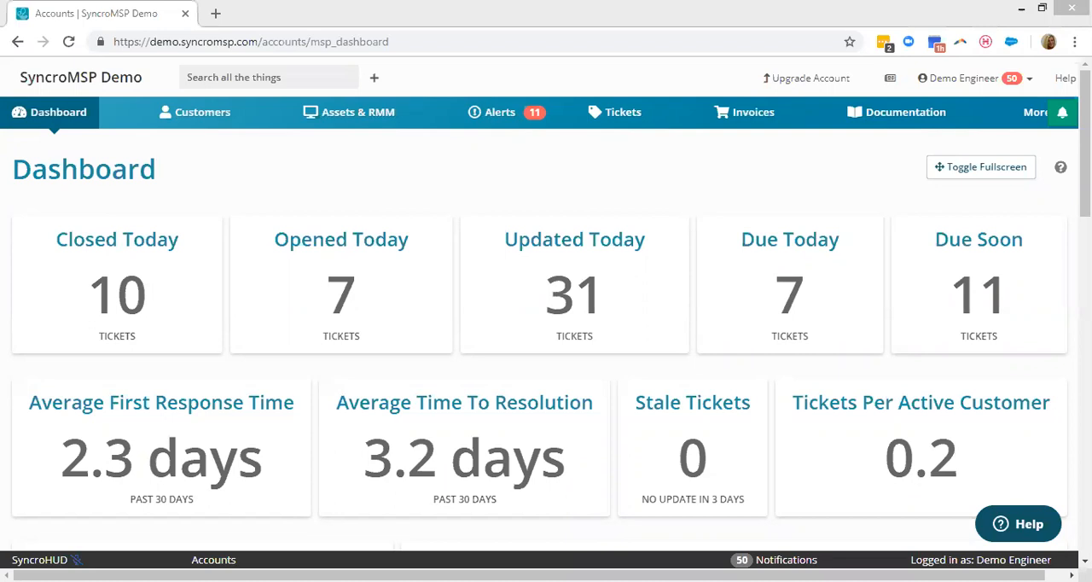
Search all records for "larry" and open the Larry's Lamplighter customer page.
{"action": "left_click", "coordinate": [286, 79]}
{"action": "type", "text": "larry"}
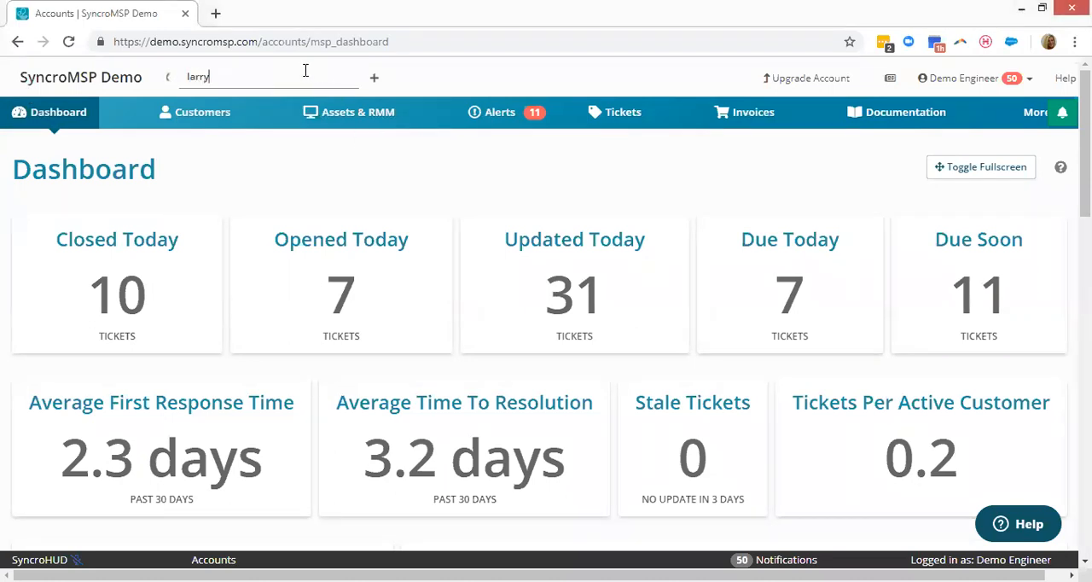
{"action": "left_click", "coordinate": [365, 106]}
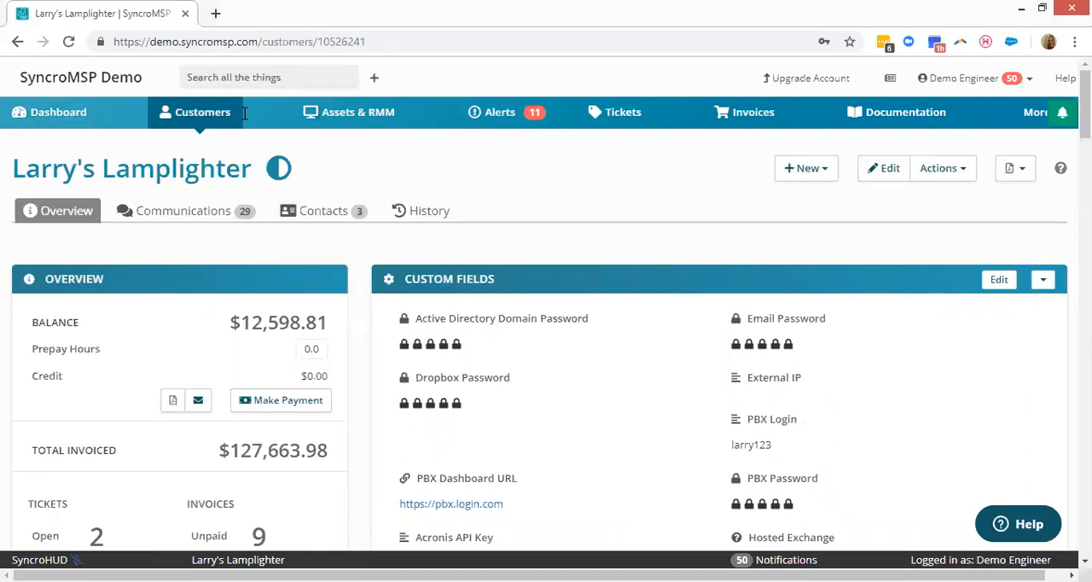
Review the customer's overview, contact information and custom fields, and bring up the vault unlock prompt for the Dropbox Password field.
{"action": "scroll", "coordinate": [512, 172], "scroll_direction": "down", "scroll_amount": 2}
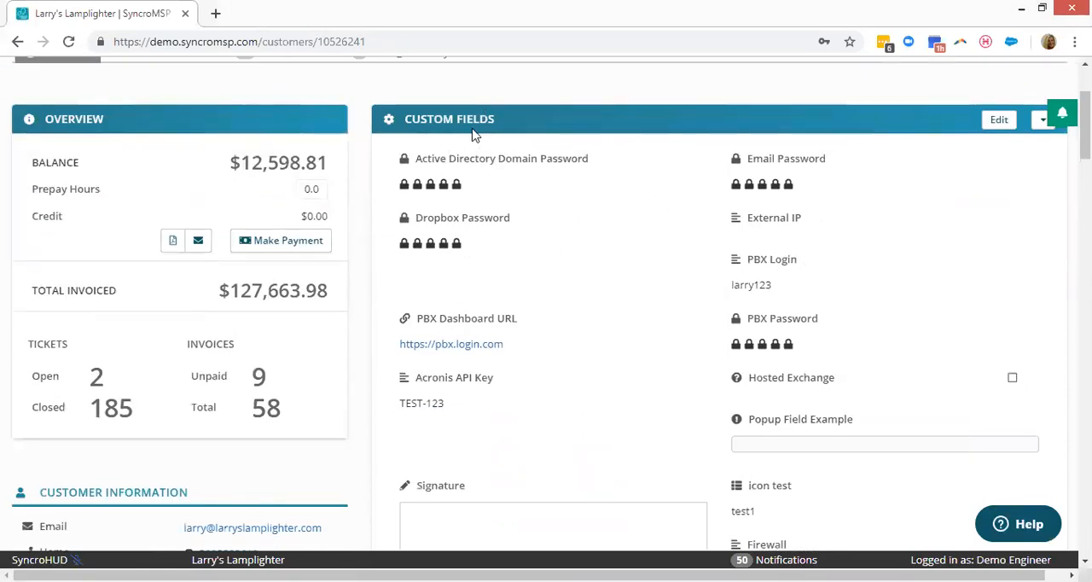
{"action": "scroll", "coordinate": [319, 204], "scroll_direction": "down", "scroll_amount": 3}
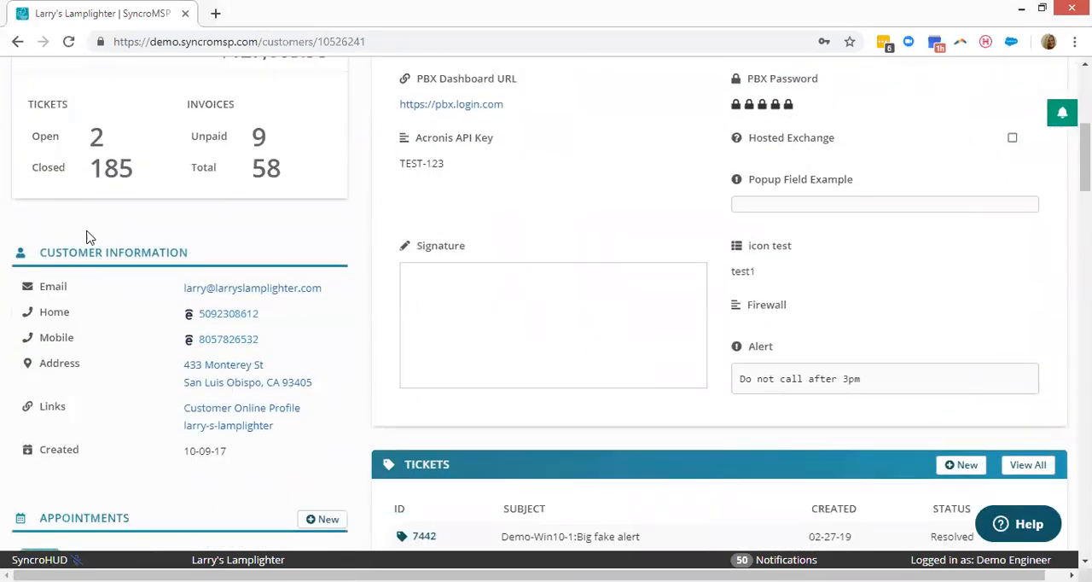
{"action": "scroll", "coordinate": [467, 204], "scroll_direction": "up", "scroll_amount": 3}
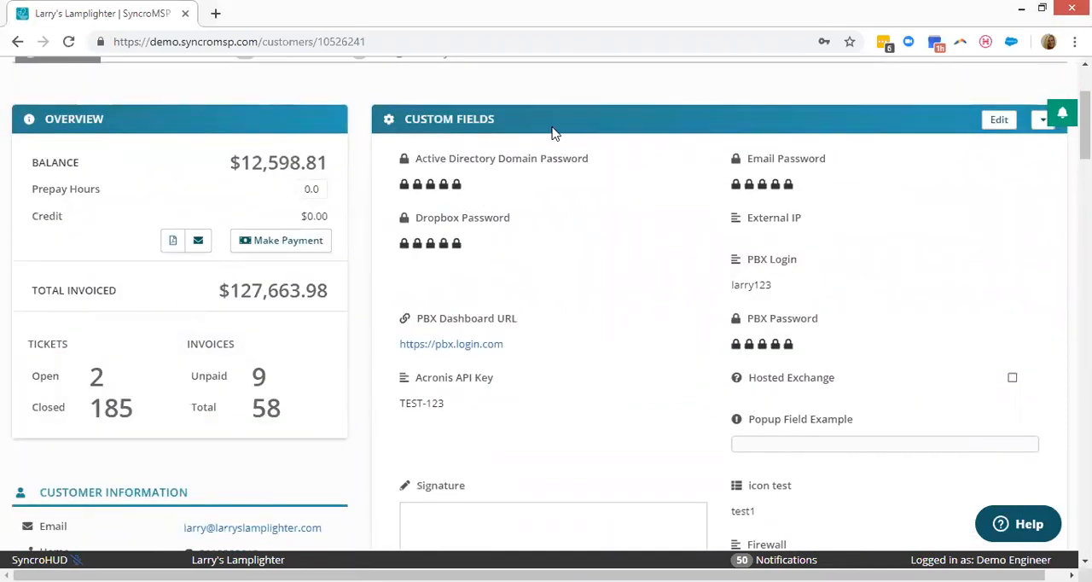
{"action": "scroll", "coordinate": [553, 137], "scroll_direction": "up", "scroll_amount": 1}
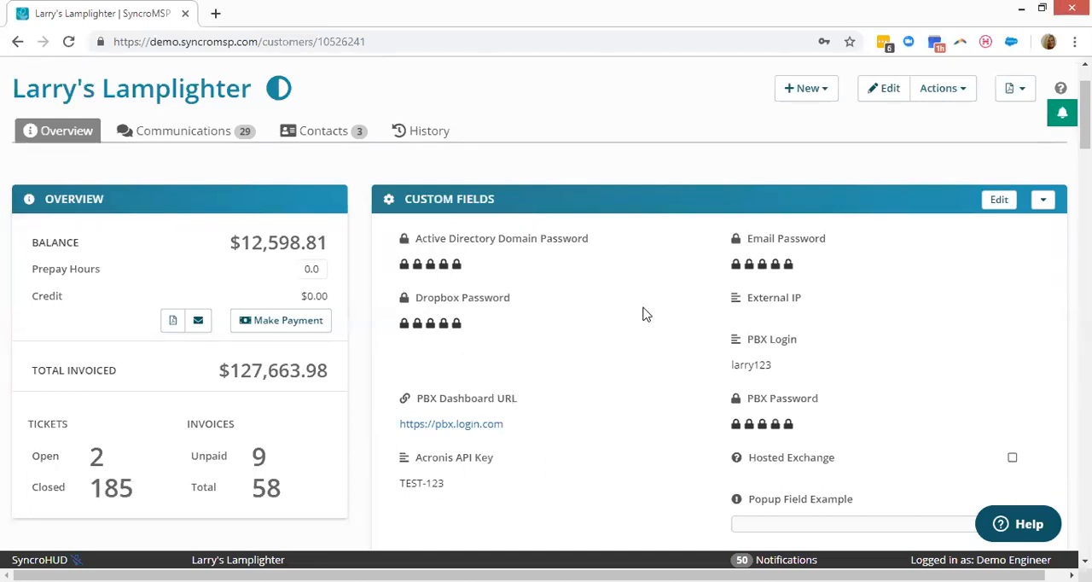
{"action": "scroll", "coordinate": [651, 310], "scroll_direction": "down", "scroll_amount": 1}
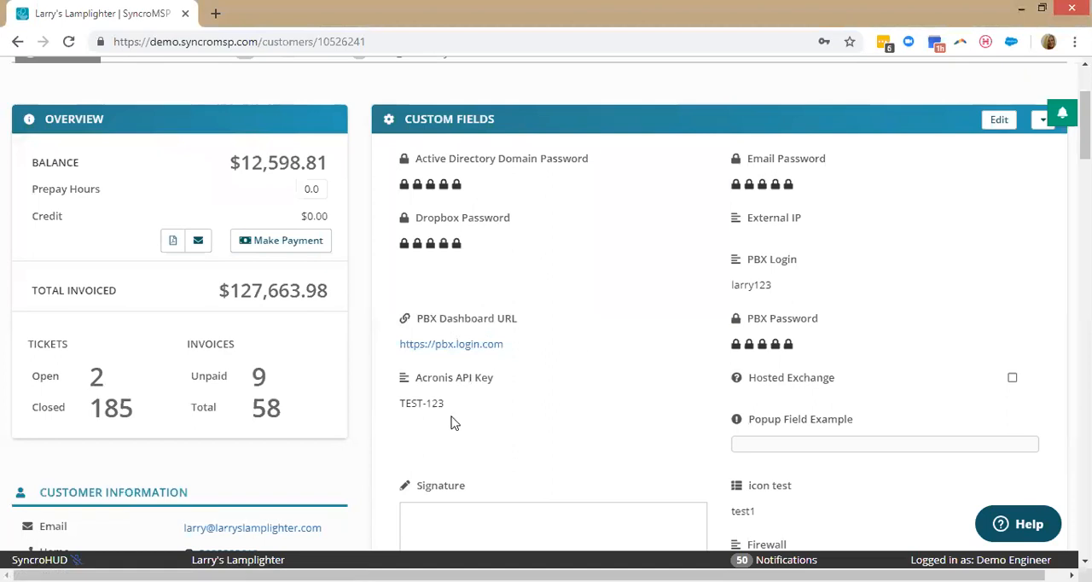
{"action": "left_click", "coordinate": [433, 247]}
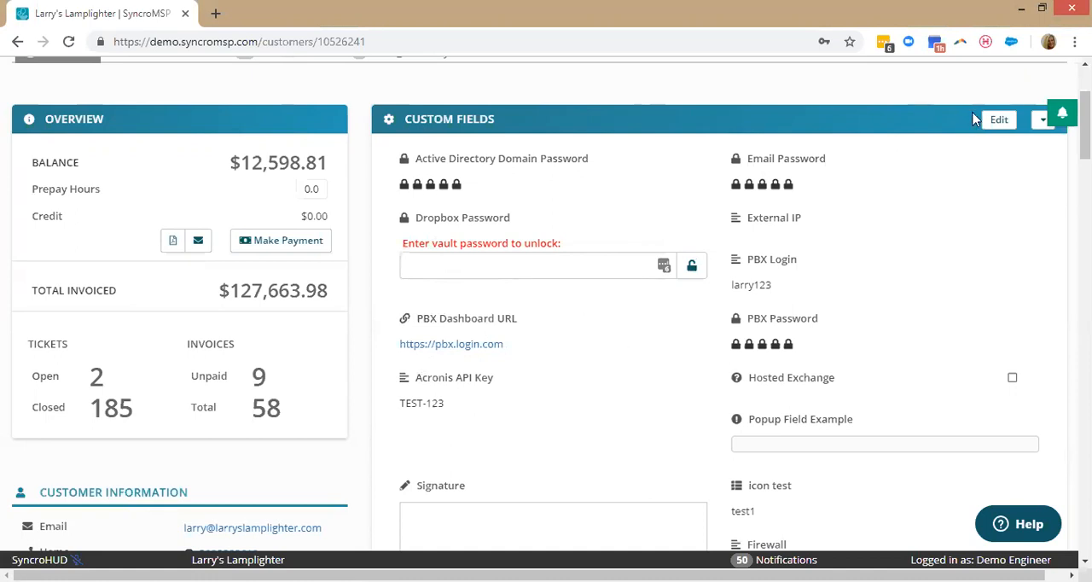
Collapse the Custom Fields section and look through the customer's tickets and estimates.
{"action": "left_click", "coordinate": [1037, 125]}
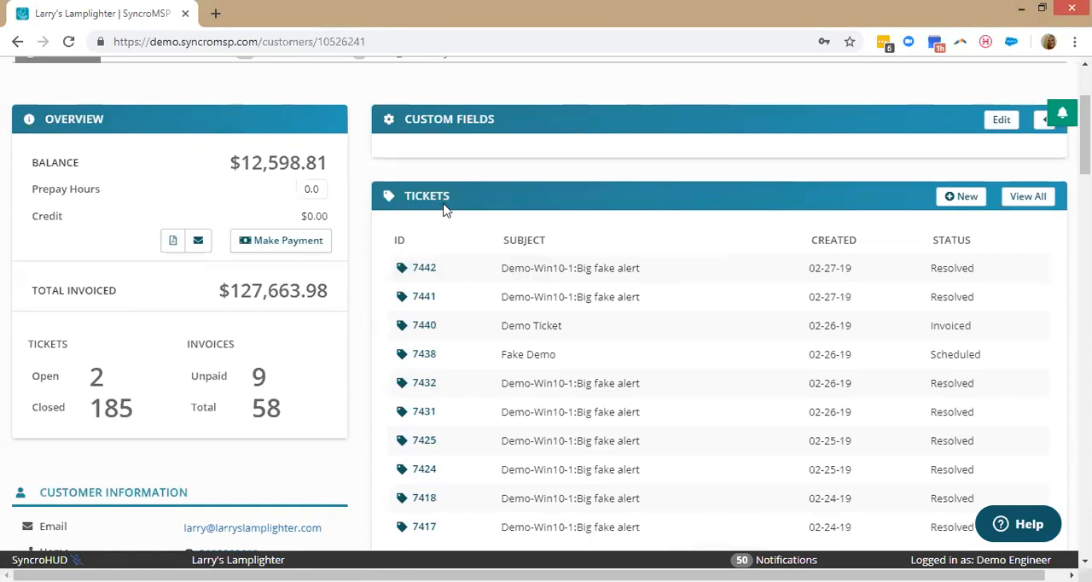
{"action": "scroll", "coordinate": [443, 256], "scroll_direction": "down", "scroll_amount": 2}
{"action": "scroll", "coordinate": [452, 282], "scroll_direction": "down", "scroll_amount": 3}
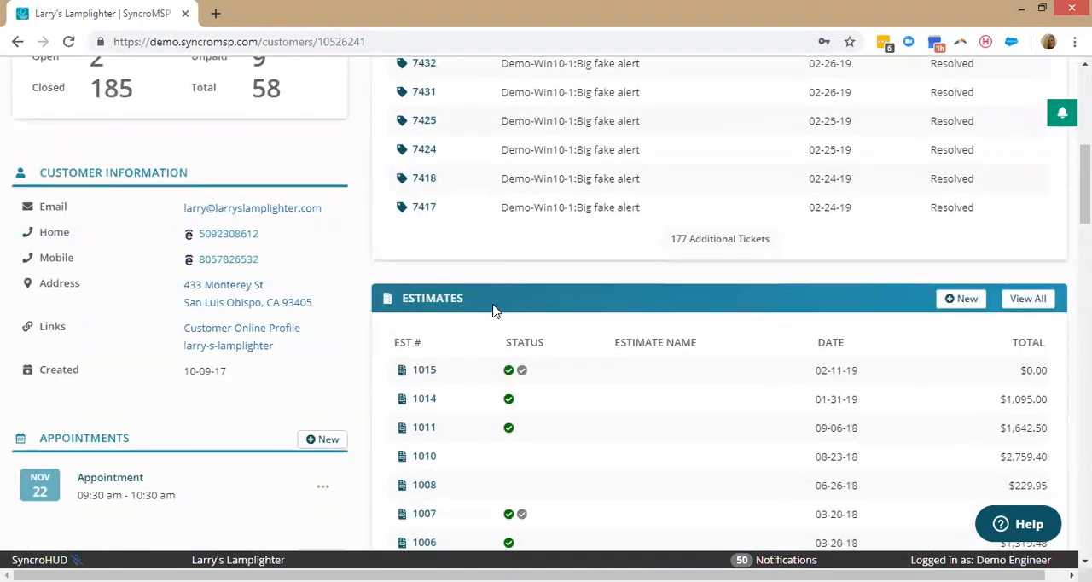
{"action": "scroll", "coordinate": [497, 309], "scroll_direction": "down", "scroll_amount": 7}
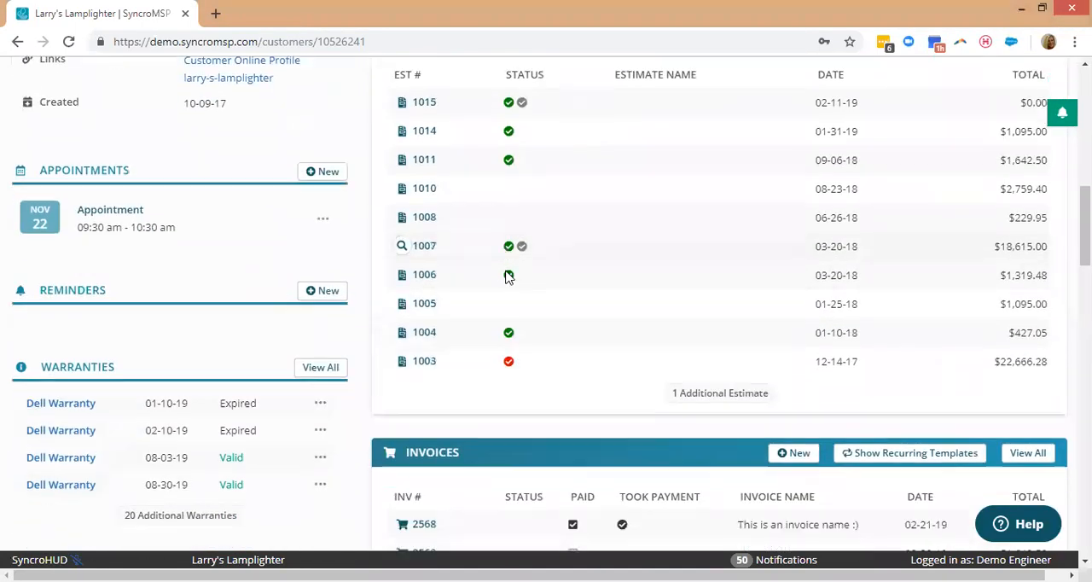
Preview the details of the customer's invoice dated 02-19-19, and close the preview.
{"action": "scroll", "coordinate": [401, 243], "scroll_direction": "down", "scroll_amount": 2}
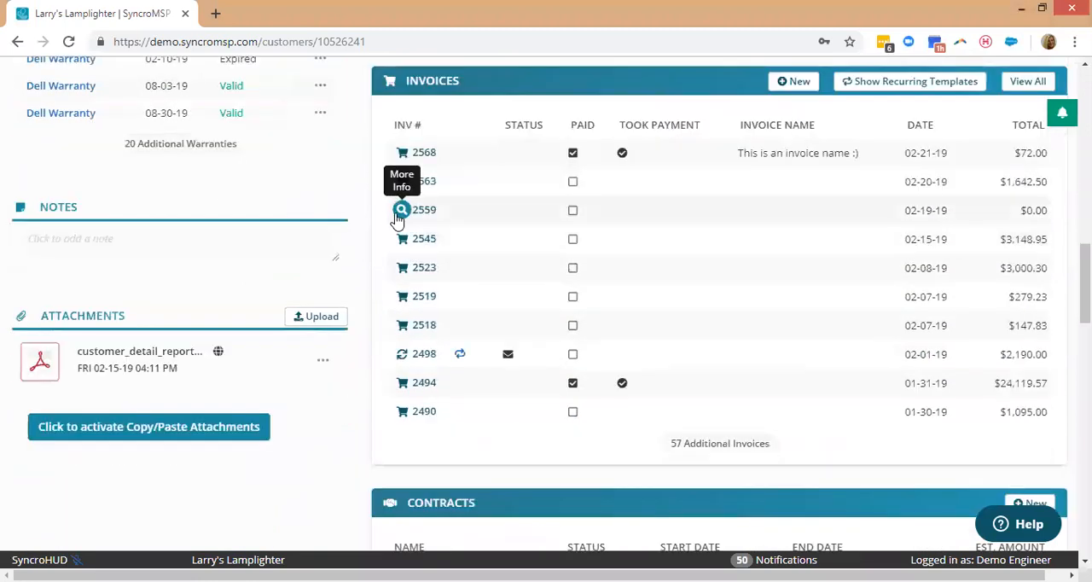
{"action": "left_click", "coordinate": [401, 210]}
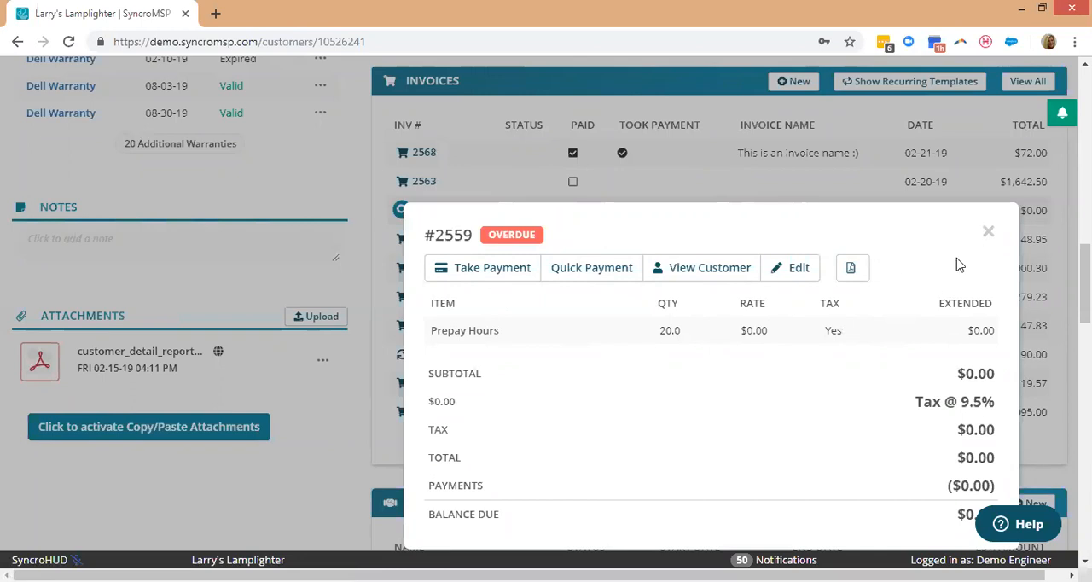
{"action": "left_click", "coordinate": [294, 345]}
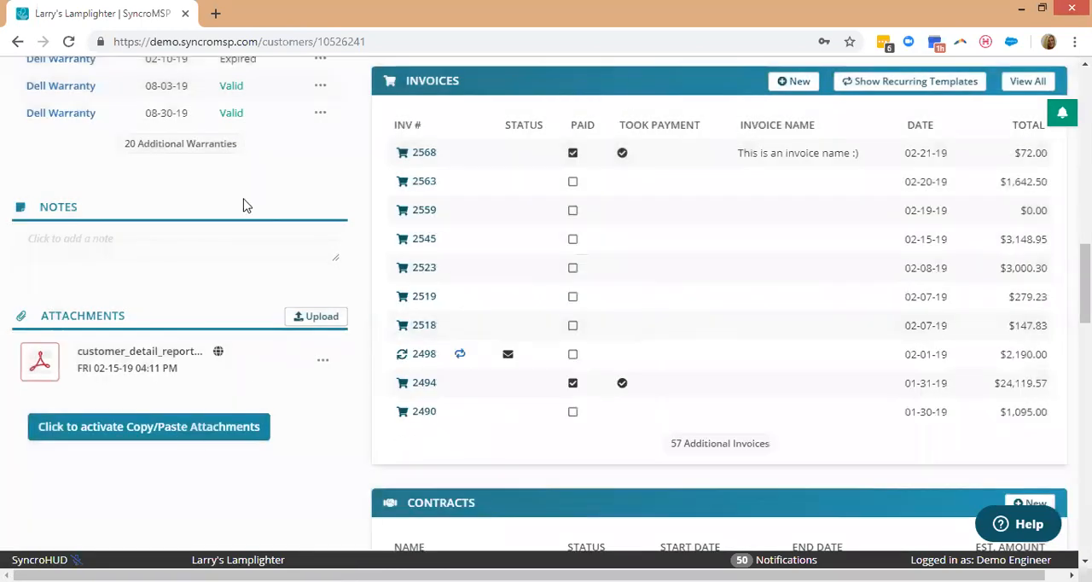
Look over the contracts and assets, preview the Demo-Win10-1 asset's system details, and close the preview.
{"action": "scroll", "coordinate": [475, 256], "scroll_direction": "down", "scroll_amount": 4}
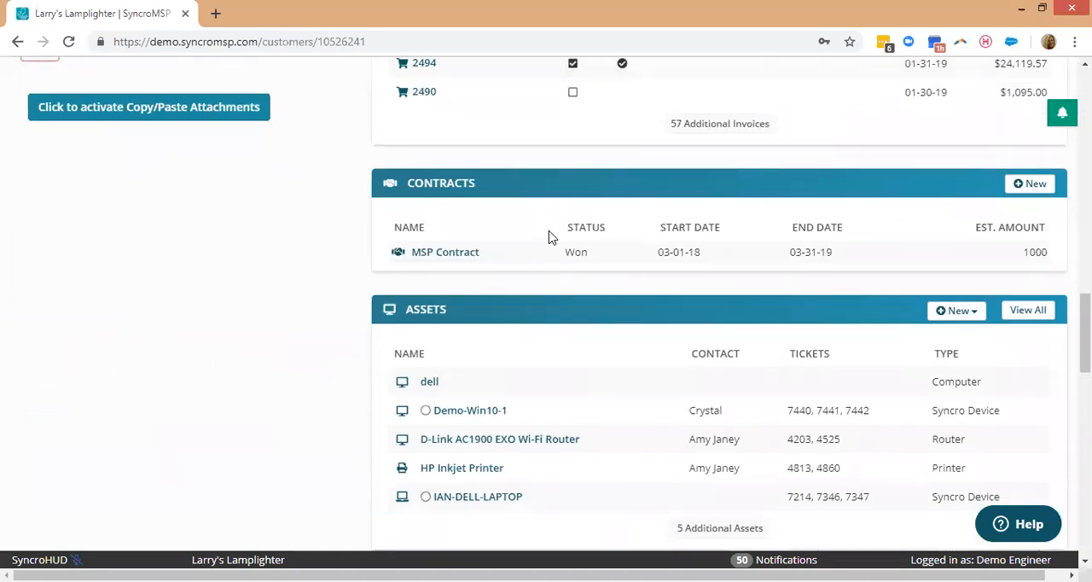
{"action": "scroll", "coordinate": [478, 221], "scroll_direction": "down", "scroll_amount": 2}
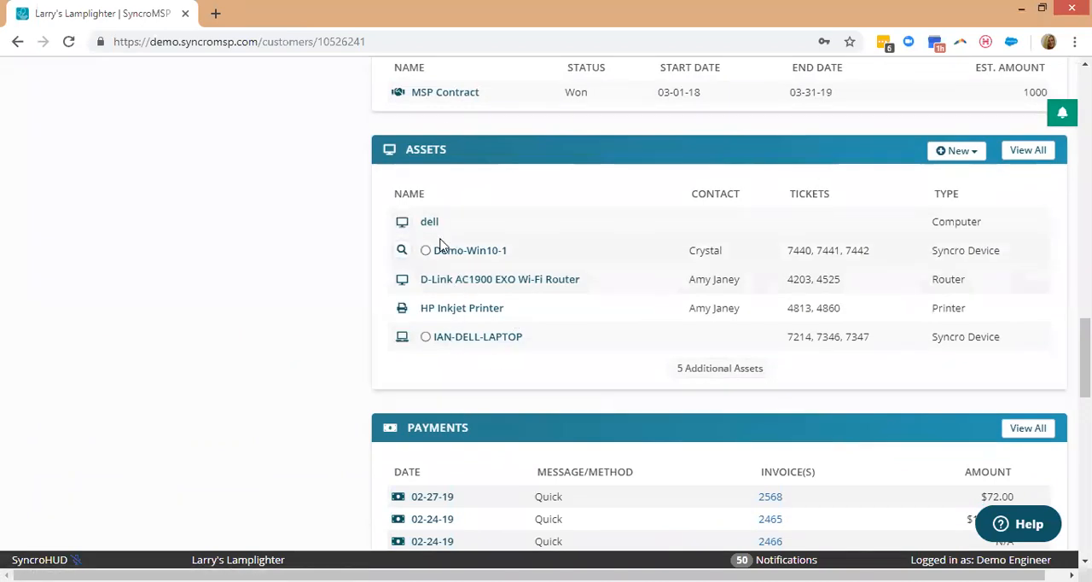
{"action": "left_click", "coordinate": [402, 249]}
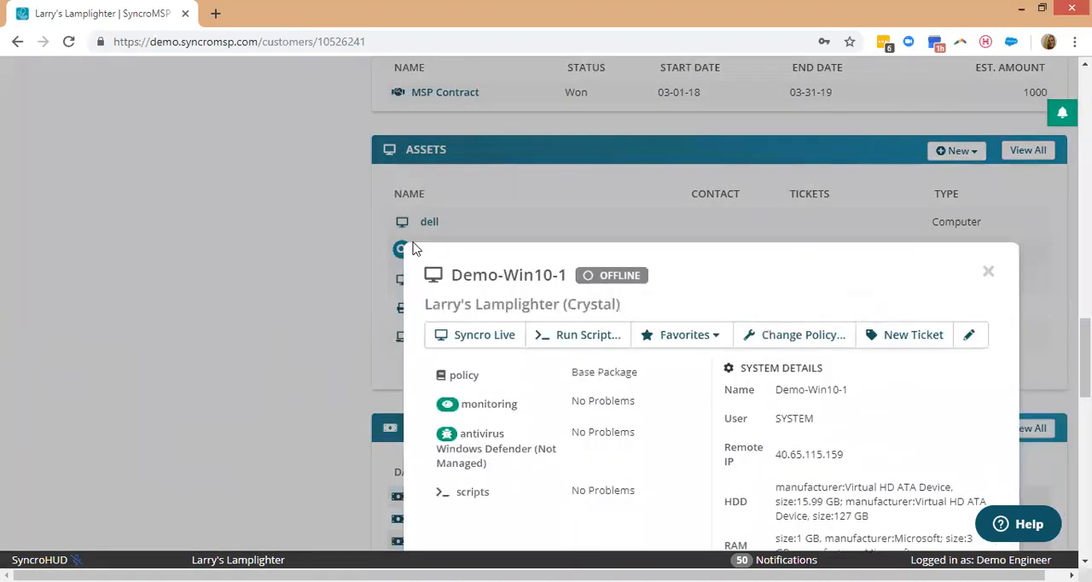
{"action": "scroll", "coordinate": [415, 248], "scroll_direction": "down", "scroll_amount": 2}
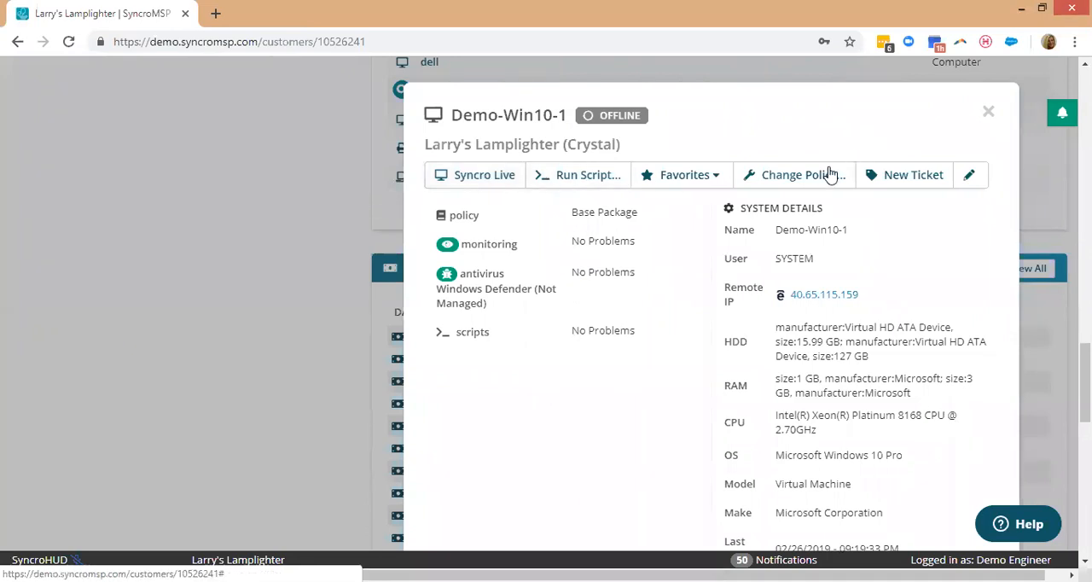
{"action": "left_click", "coordinate": [992, 117]}
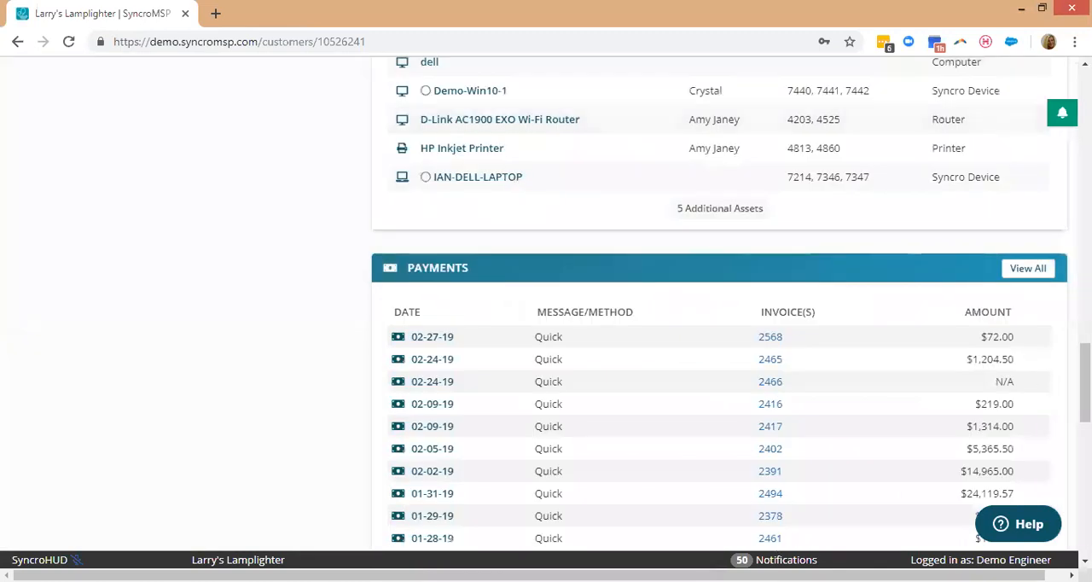
Look over the customer's payments, portal users and additional addresses, and open the Customer Online Profile from the customer information.
{"action": "scroll", "coordinate": [718, 303], "scroll_direction": "down", "scroll_amount": 3}
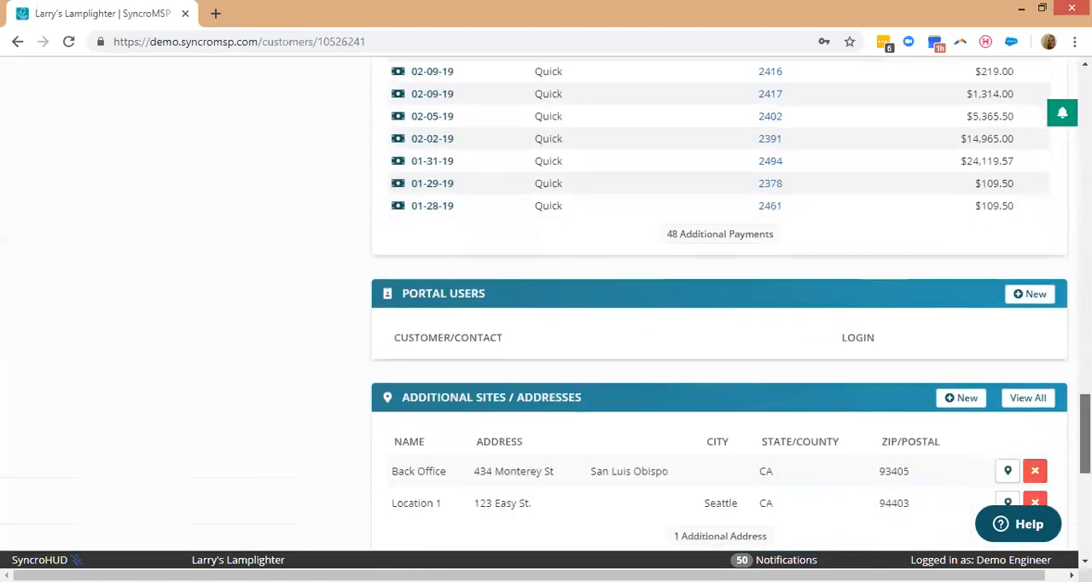
{"action": "scroll", "coordinate": [1053, 279], "scroll_direction": "up", "scroll_amount": 14}
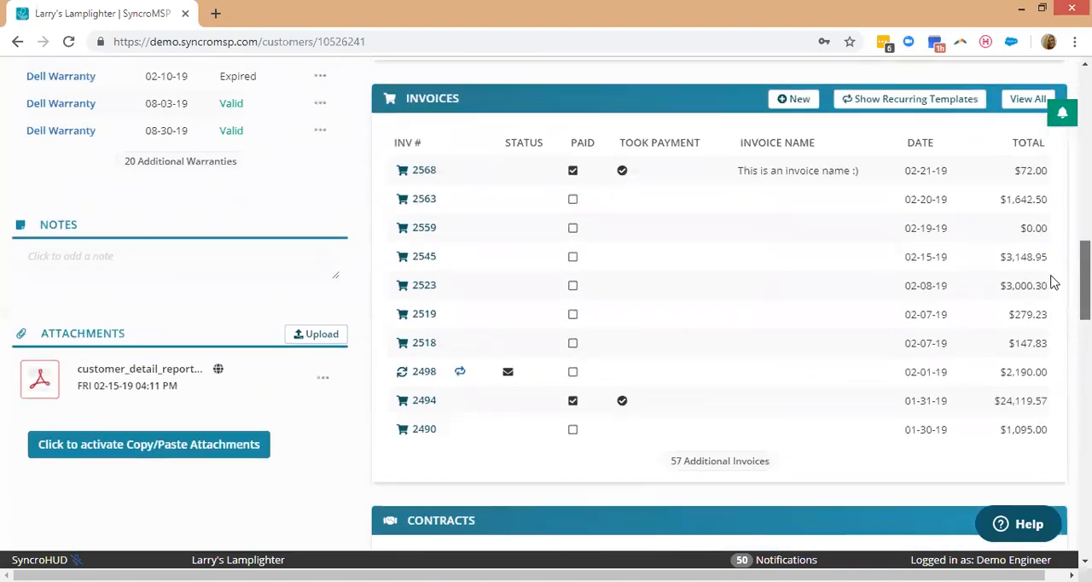
{"action": "scroll", "coordinate": [1053, 279], "scroll_direction": "up", "scroll_amount": 6}
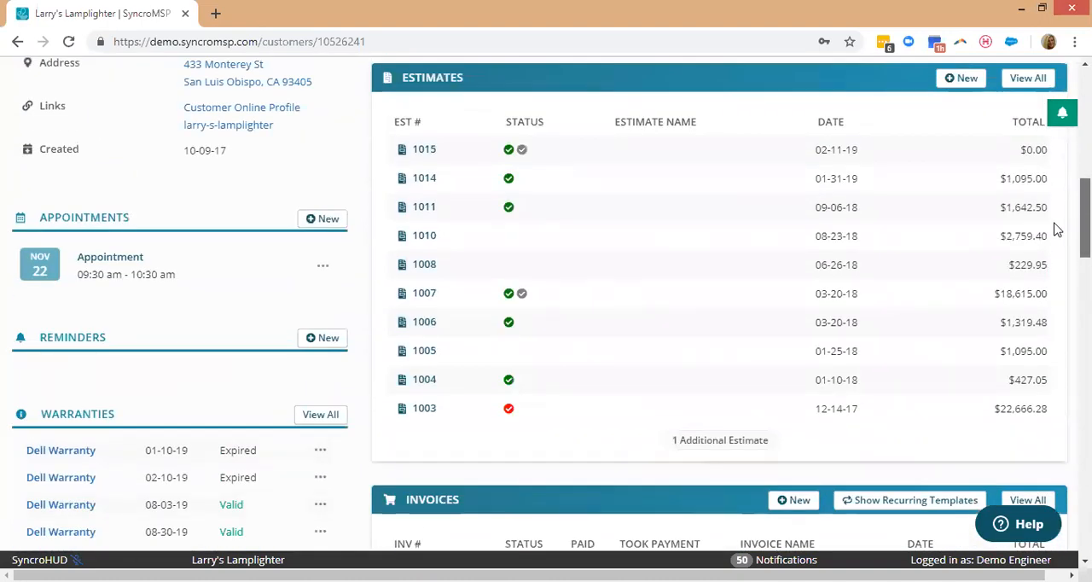
{"action": "scroll", "coordinate": [1055, 221], "scroll_direction": "up", "scroll_amount": 2}
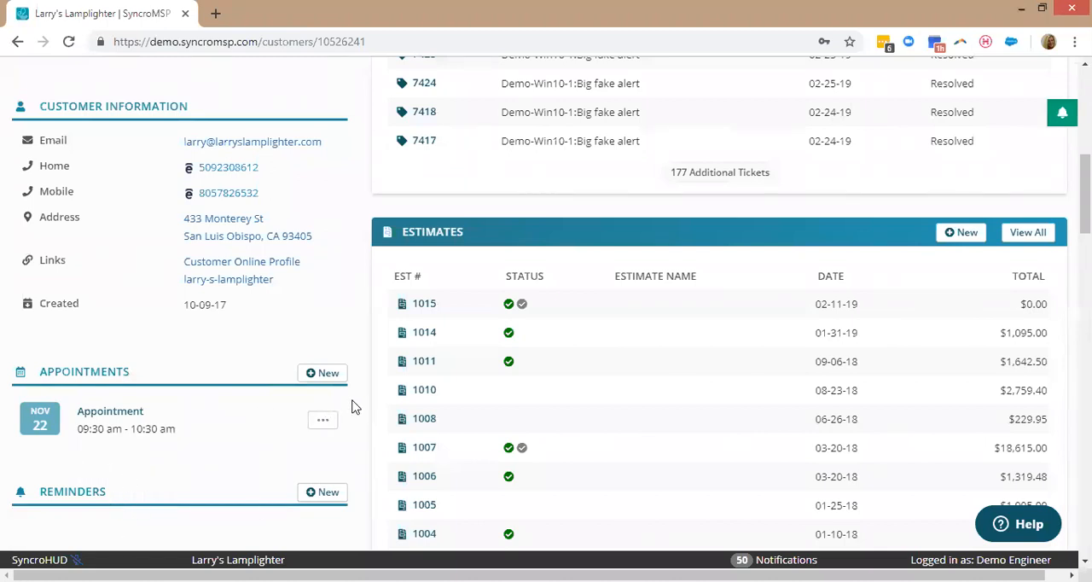
{"action": "scroll", "coordinate": [376, 402], "scroll_direction": "up", "scroll_amount": 3}
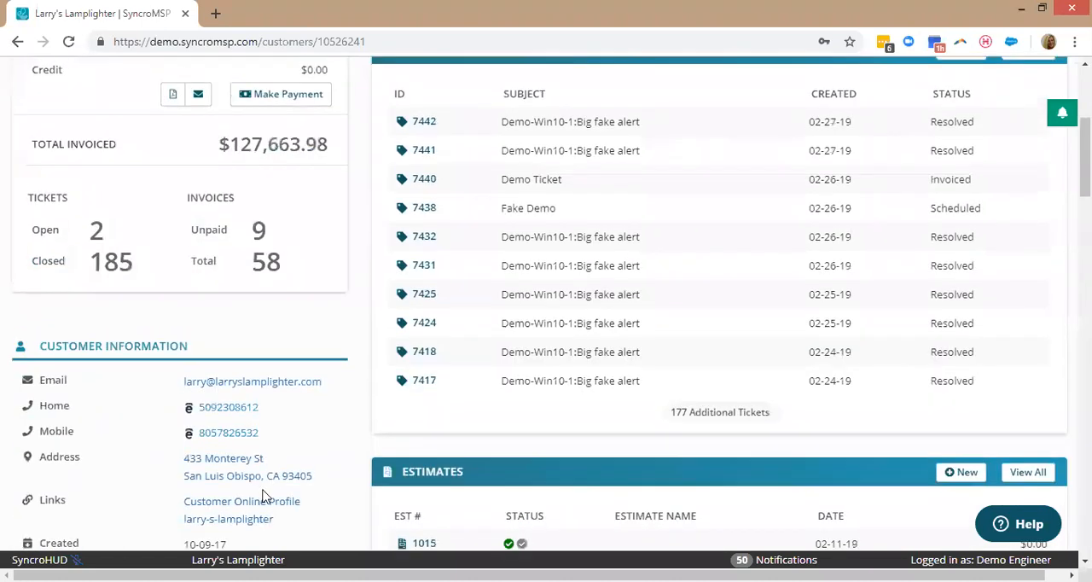
{"action": "left_click", "coordinate": [251, 507]}
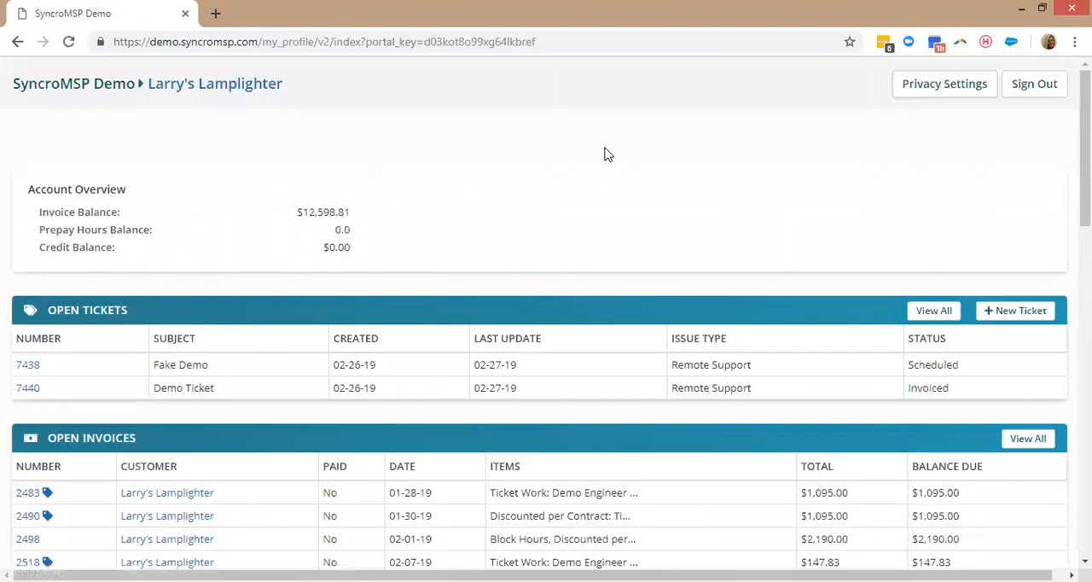
Review the open tickets, open invoices, recent payments and estimates in the customer portal.
{"action": "scroll", "coordinate": [593, 149], "scroll_direction": "down", "scroll_amount": 1}
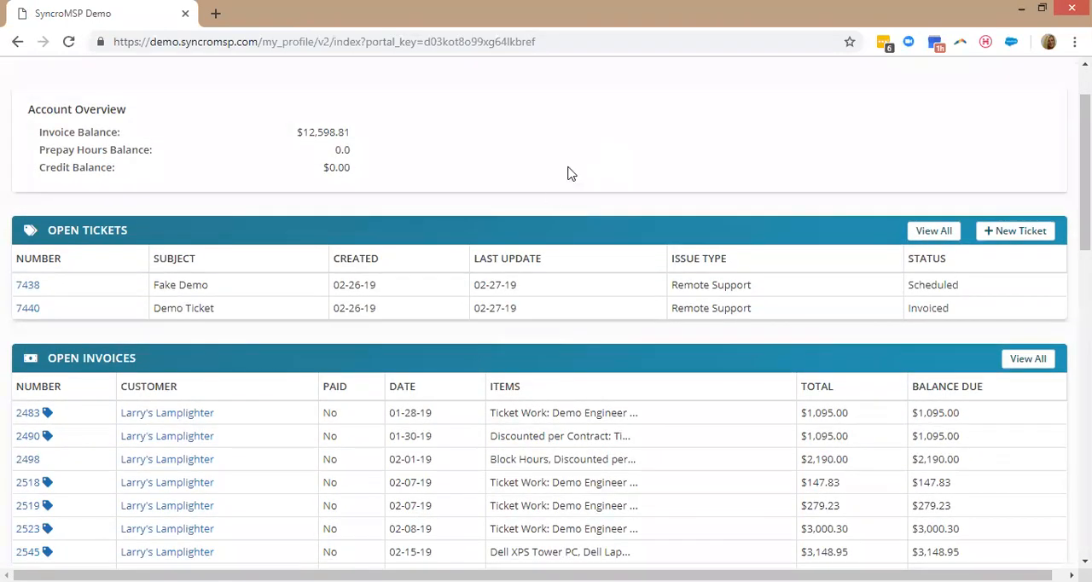
{"action": "scroll", "coordinate": [568, 171], "scroll_direction": "down", "scroll_amount": 1}
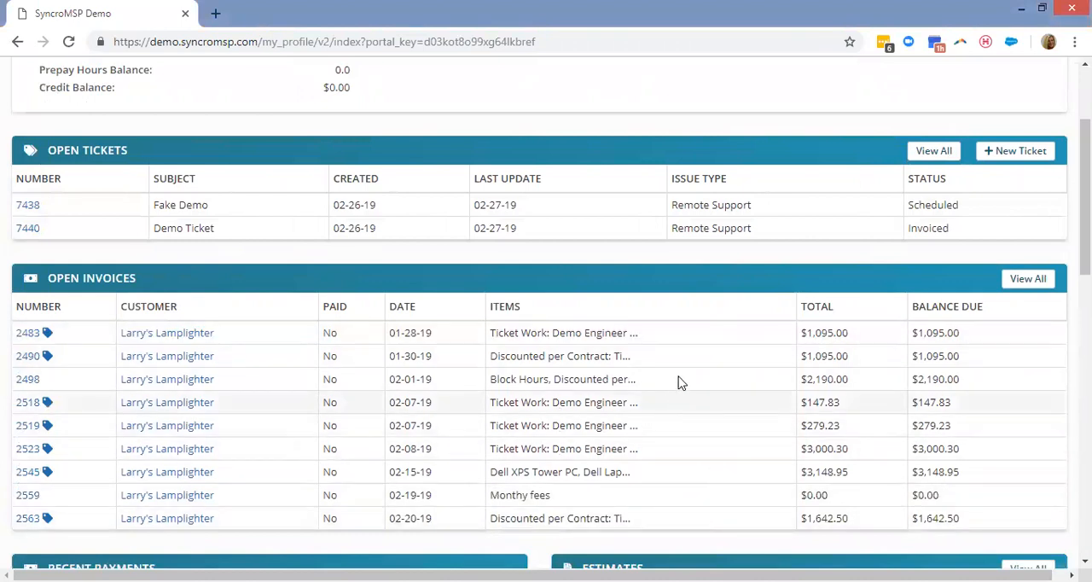
{"action": "scroll", "coordinate": [728, 339], "scroll_direction": "down", "scroll_amount": 3}
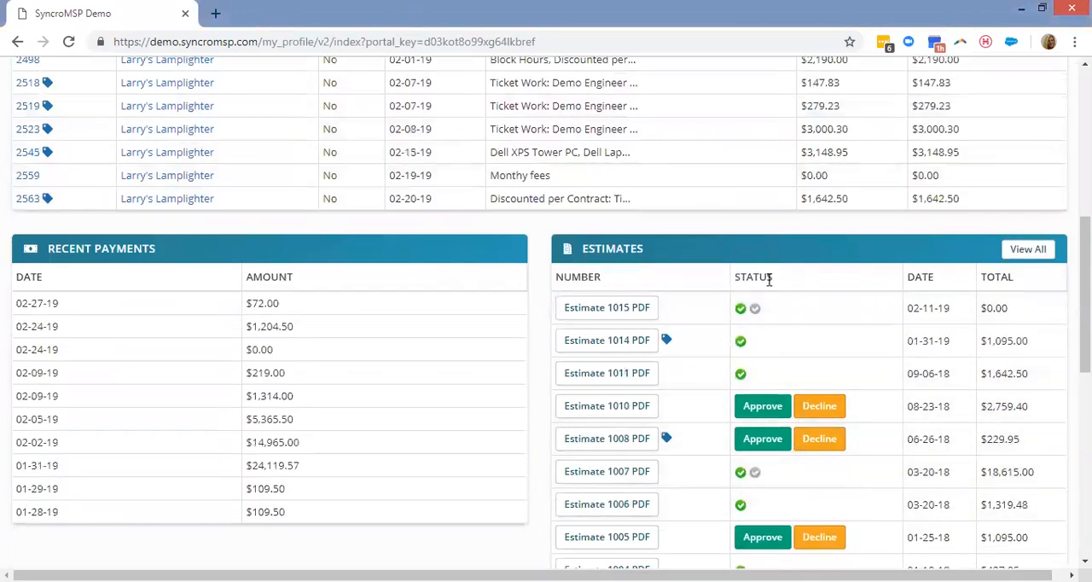
Open the Demo-Win10-1 asset in the portal to view its self-service scripts, and return to the portal overview.
{"action": "scroll", "coordinate": [779, 268], "scroll_direction": "down", "scroll_amount": 4}
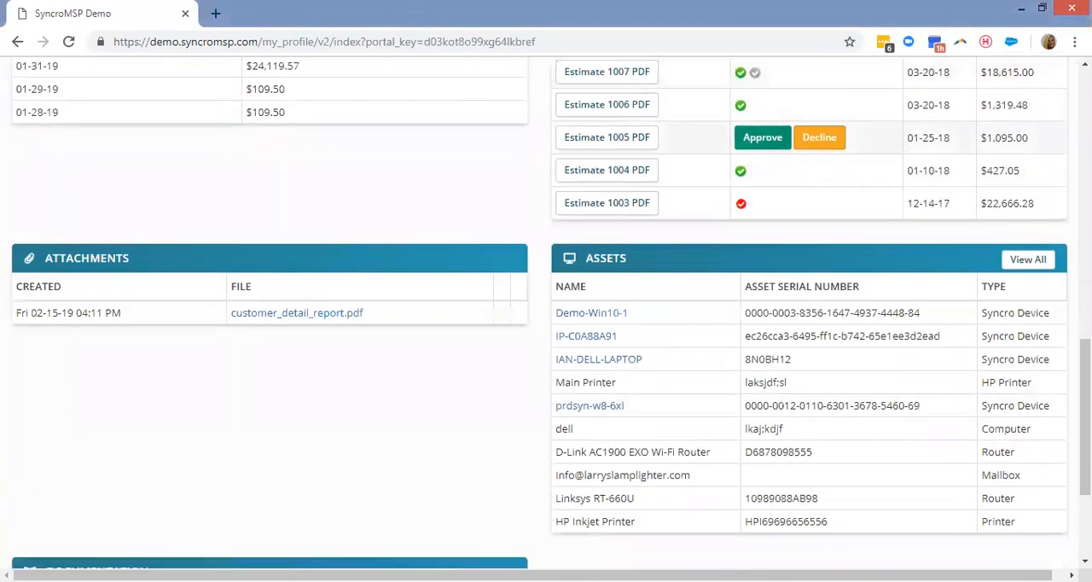
{"action": "left_click", "coordinate": [587, 314]}
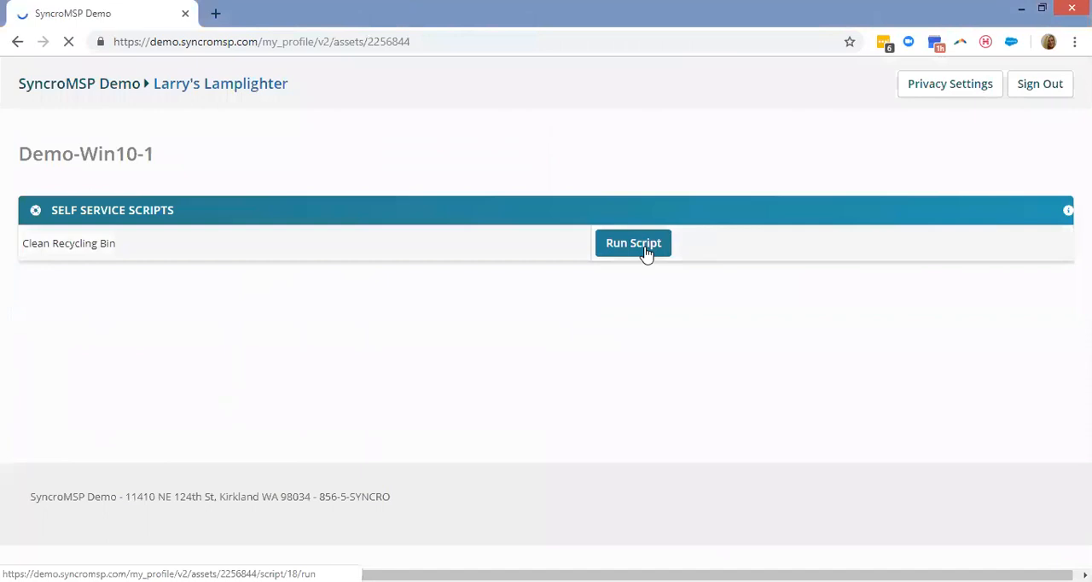
{"action": "left_click", "coordinate": [18, 41]}
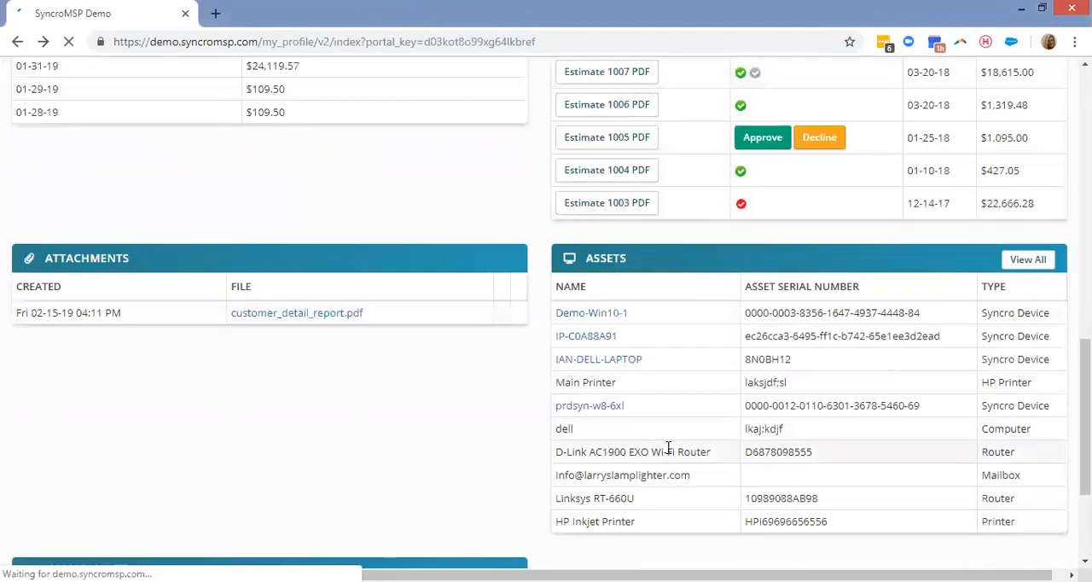
Look at the portal's Documentation section and return to the Larry's Lamplighter customer page.
{"action": "scroll", "coordinate": [407, 327], "scroll_direction": "down", "scroll_amount": 3}
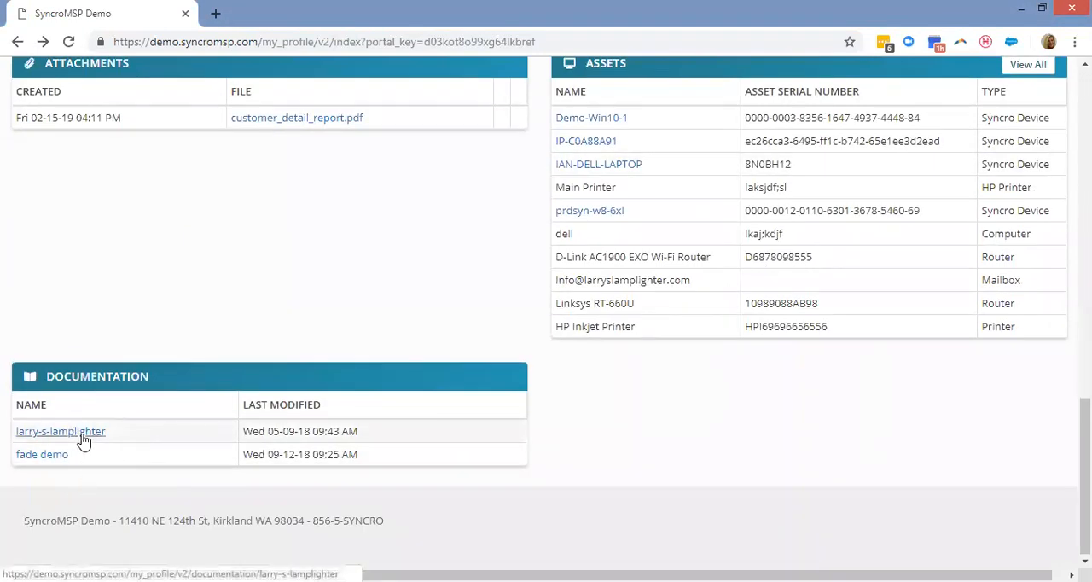
{"action": "scroll", "coordinate": [656, 290], "scroll_direction": "up", "scroll_amount": 3}
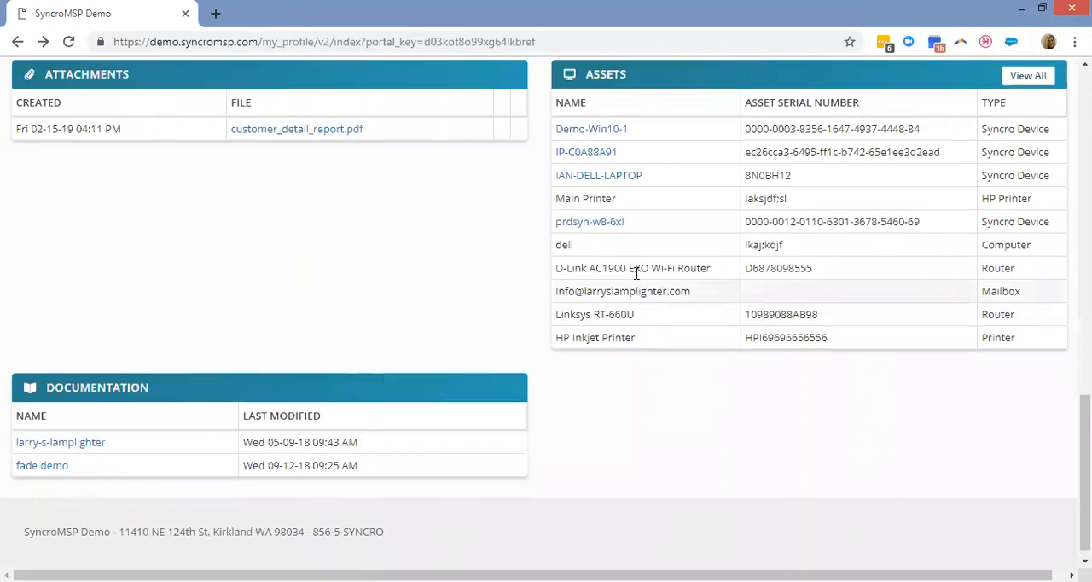
{"action": "scroll", "coordinate": [638, 286], "scroll_direction": "up", "scroll_amount": 10}
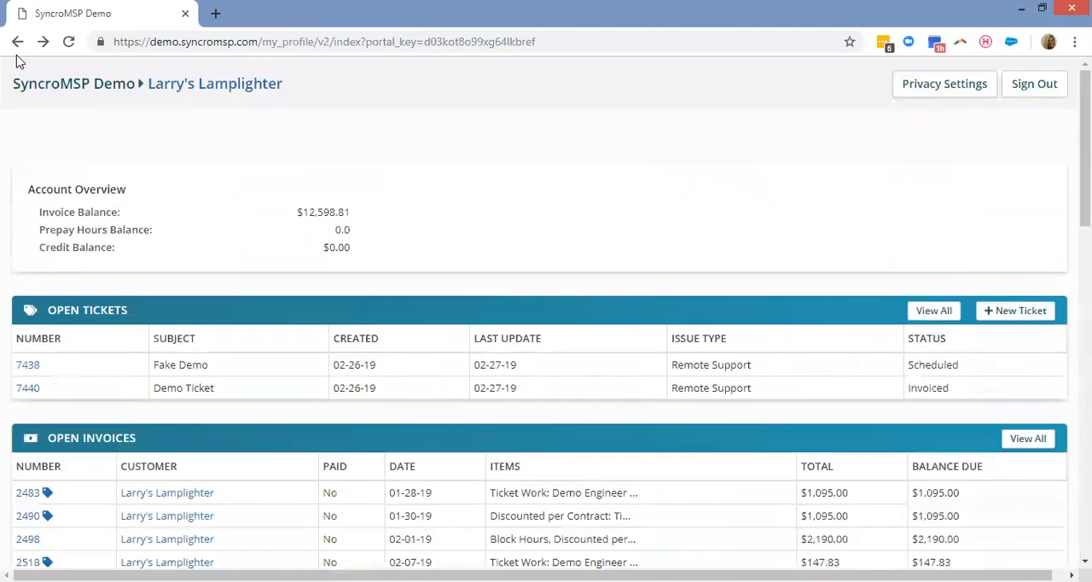
{"action": "left_click", "coordinate": [18, 42]}
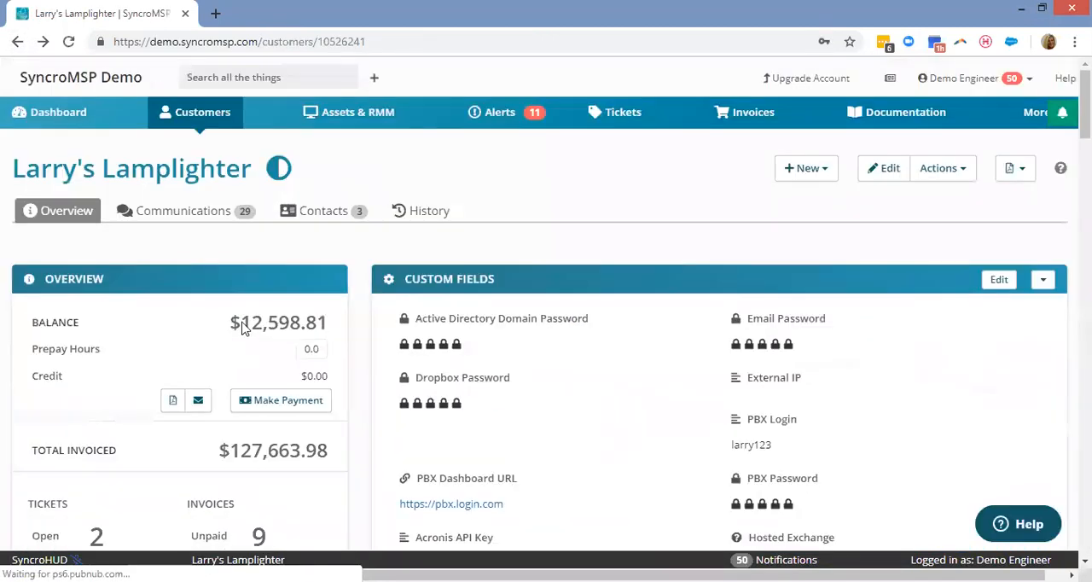
Look through the customer's contacts and the detail and custom fields of the first contact, and return to the customer overview.
{"action": "left_click", "coordinate": [327, 216]}
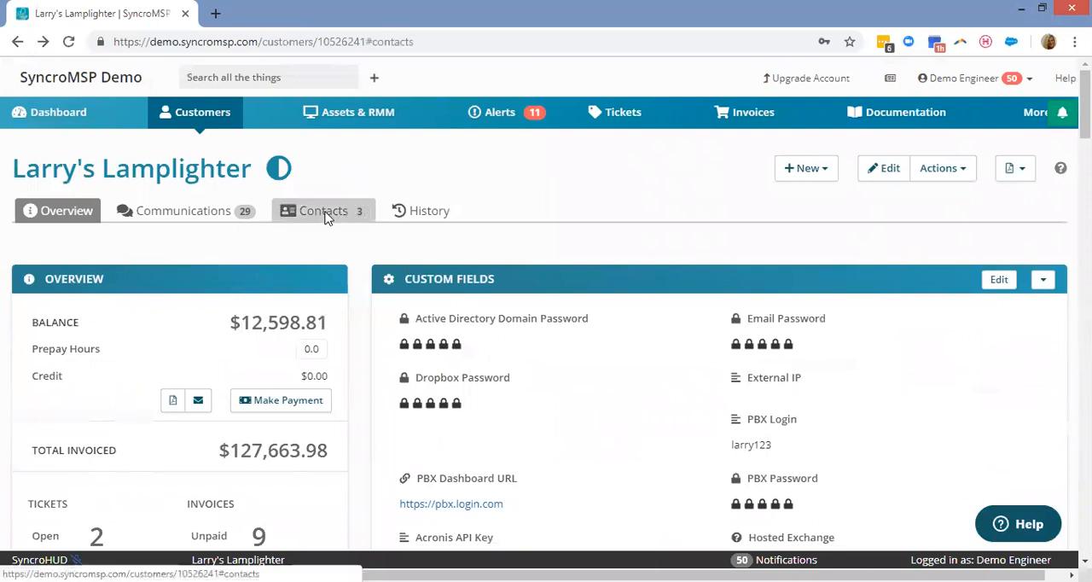
{"action": "scroll", "coordinate": [658, 239], "scroll_direction": "down", "scroll_amount": 4}
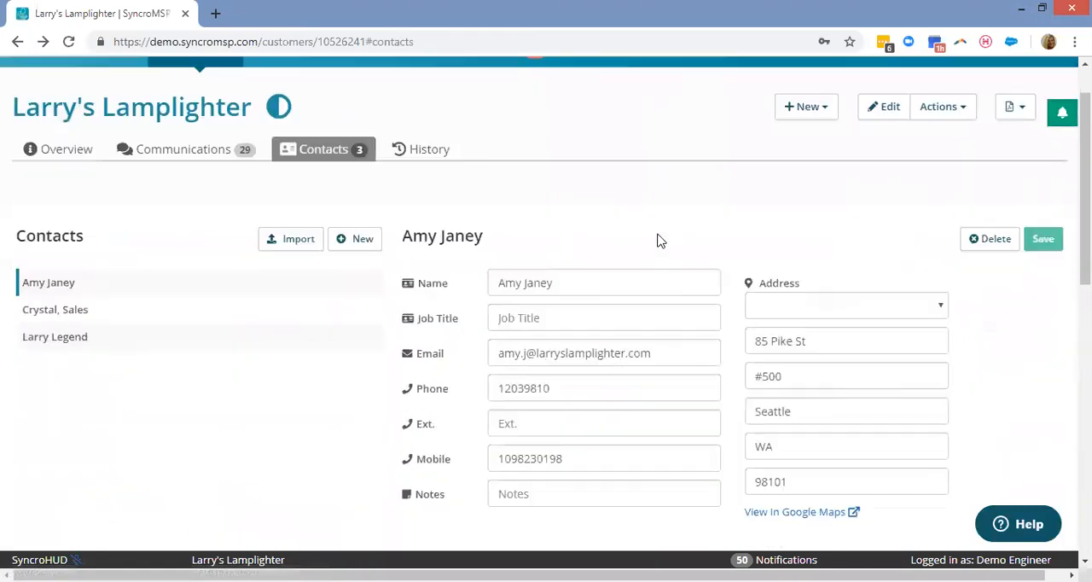
{"action": "scroll", "coordinate": [255, 190], "scroll_direction": "up", "scroll_amount": 4}
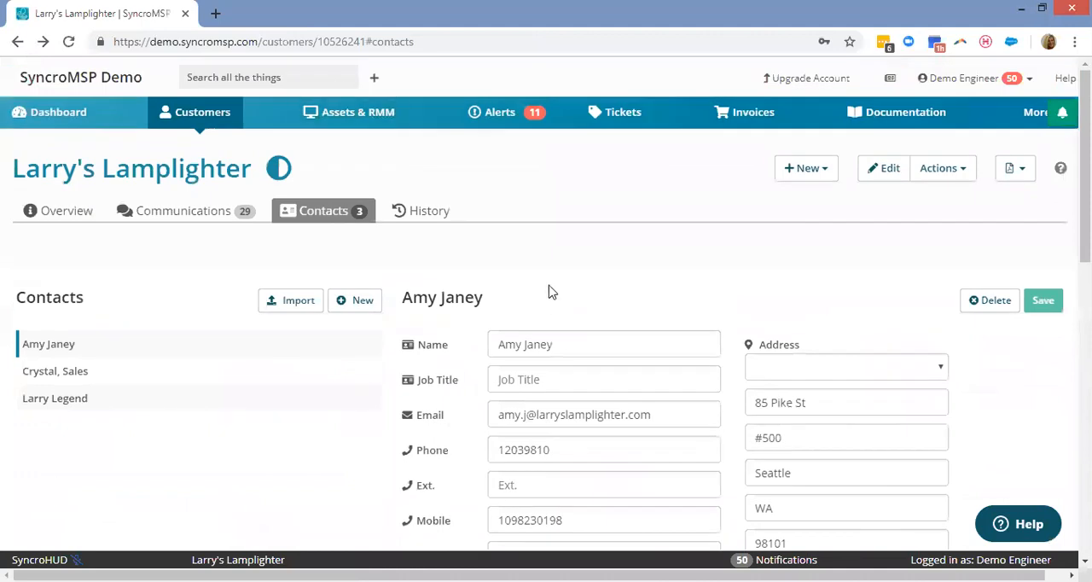
{"action": "scroll", "coordinate": [597, 201], "scroll_direction": "down", "scroll_amount": 4}
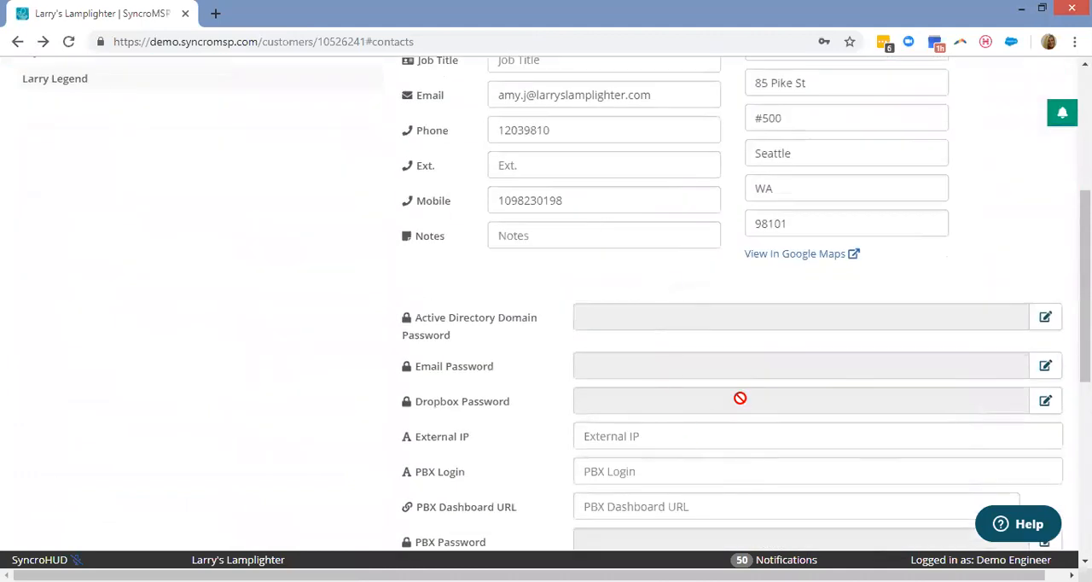
{"action": "scroll", "coordinate": [358, 287], "scroll_direction": "up", "scroll_amount": 4}
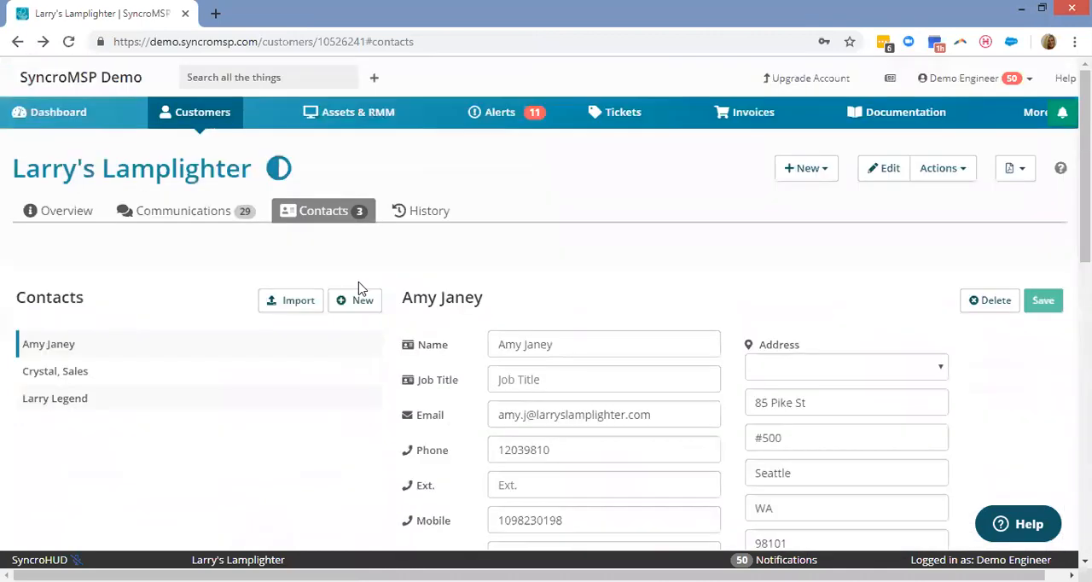
{"action": "left_click", "coordinate": [71, 219]}
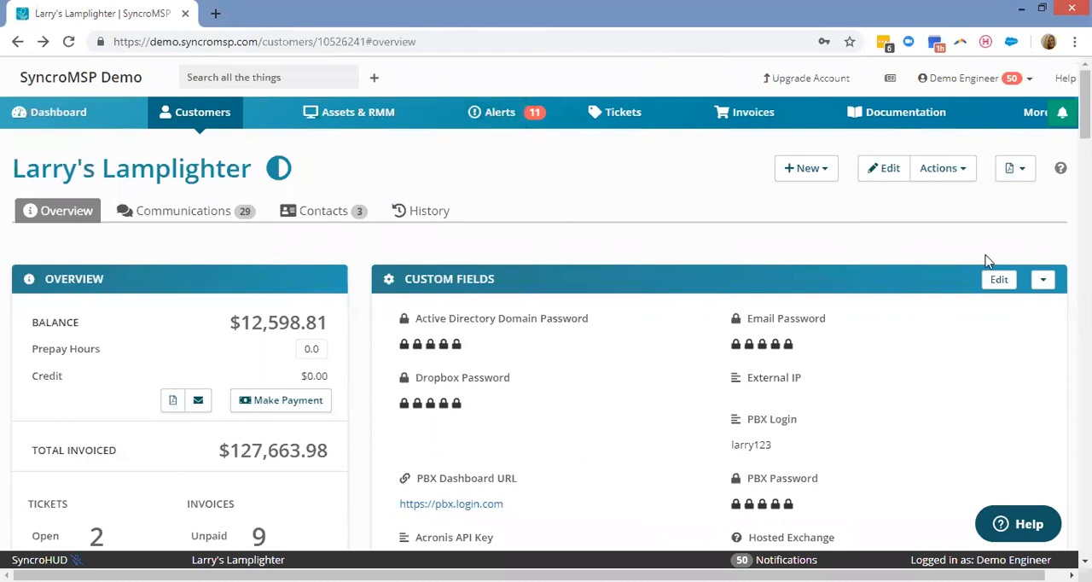
Collapse the Custom Fields section and review which new items can be created for the customer.
{"action": "left_click", "coordinate": [1043, 279]}
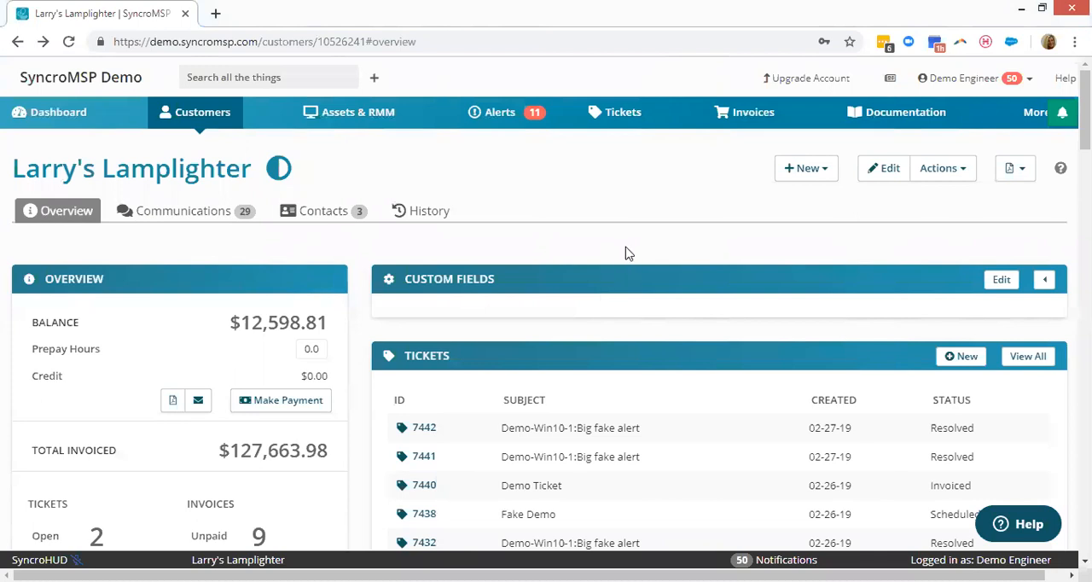
{"action": "left_click", "coordinate": [821, 169]}
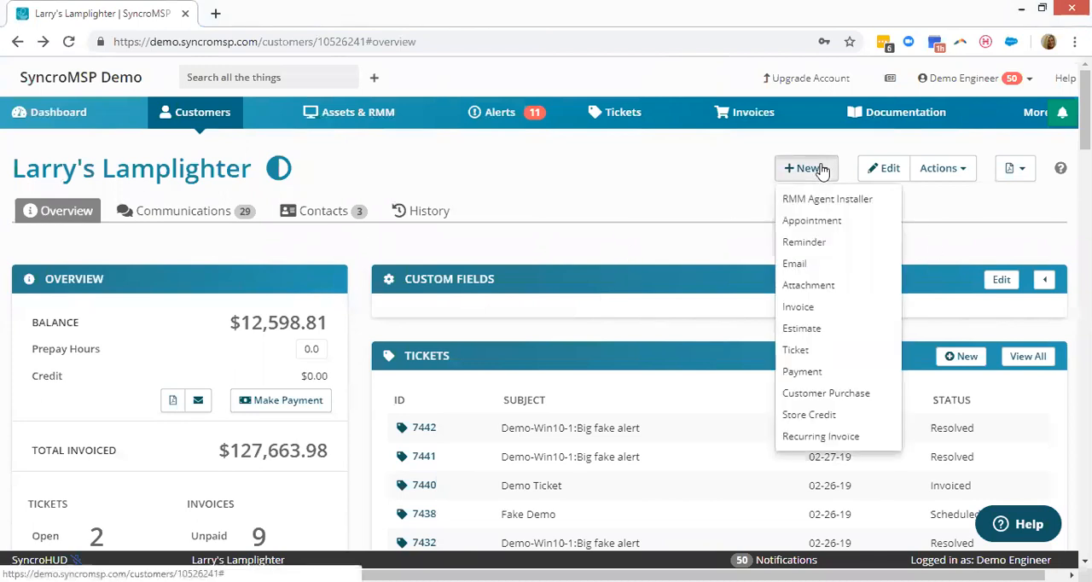
{"action": "left_click", "coordinate": [564, 215]}
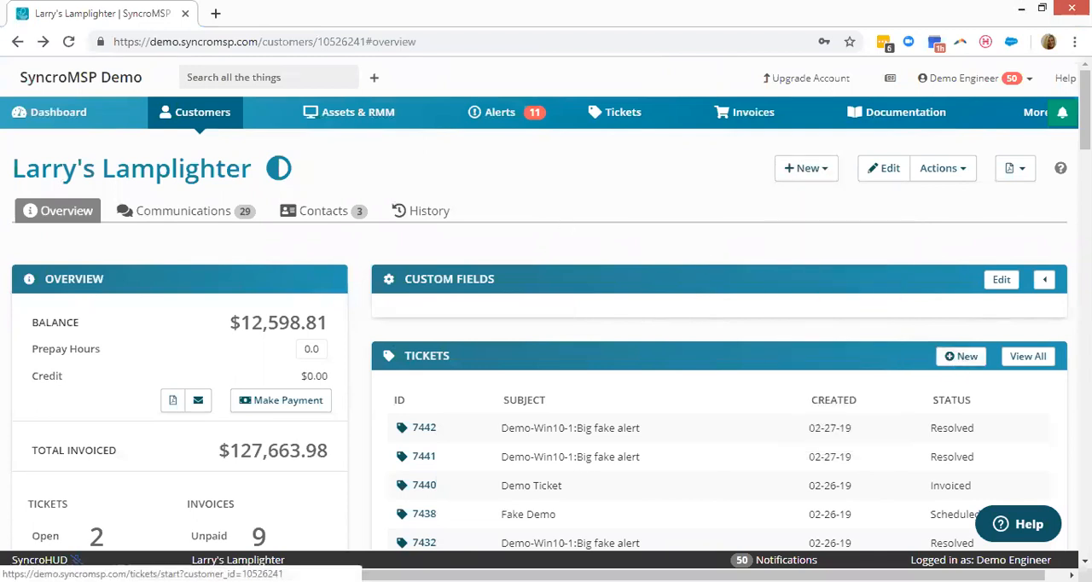
Open the quick view of the IAN-DELL-LAPTOP asset on the customer page and start a new ticket from it.
{"action": "scroll", "coordinate": [1085, 111], "scroll_direction": "down", "scroll_amount": 1}
{"action": "scroll", "coordinate": [546, 307], "scroll_direction": "down", "scroll_amount": 8}
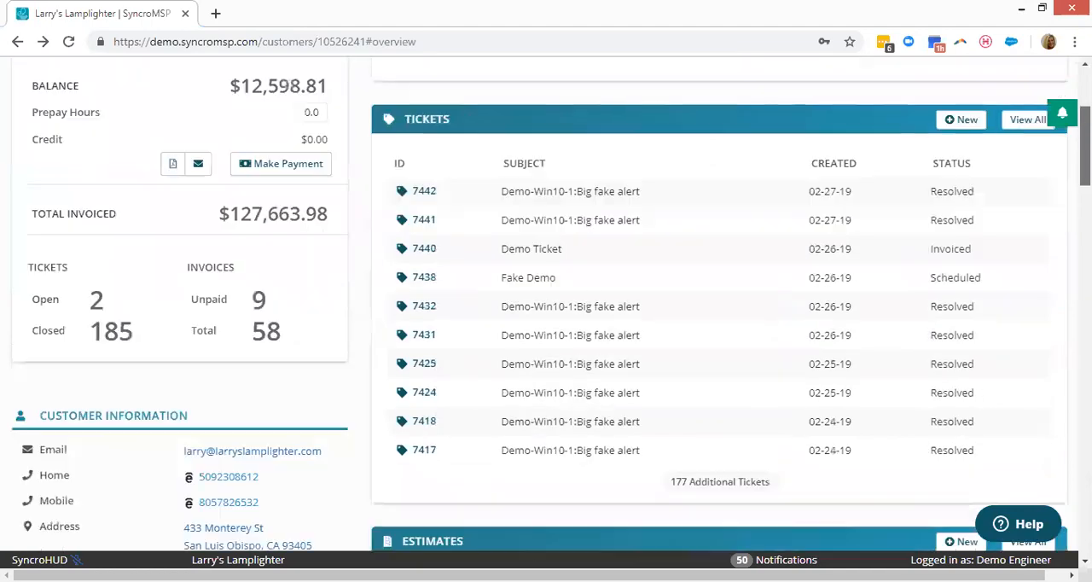
{"action": "scroll", "coordinate": [546, 307], "scroll_direction": "down", "scroll_amount": 10}
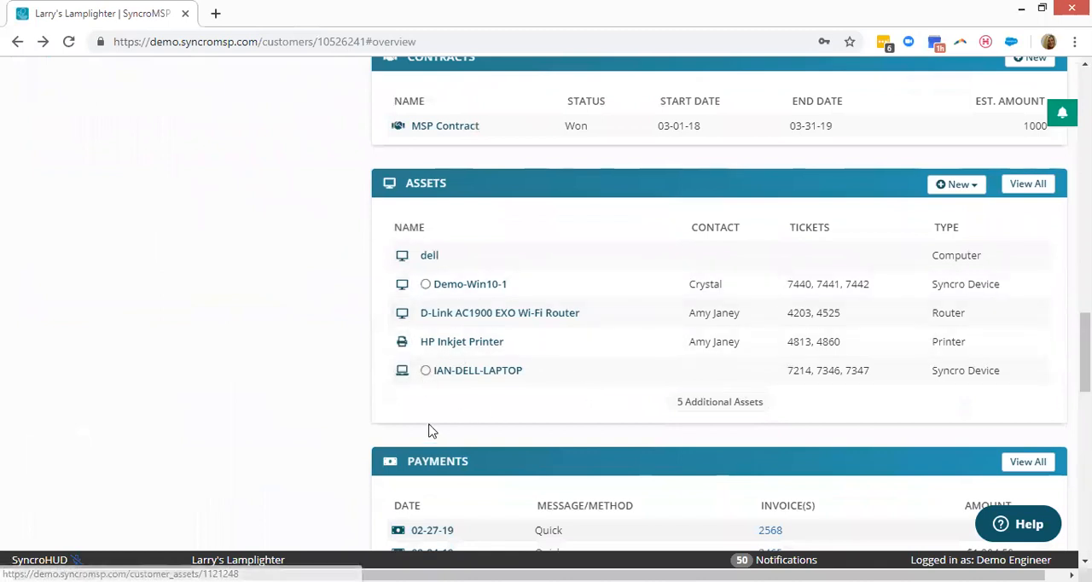
{"action": "left_click", "coordinate": [404, 375]}
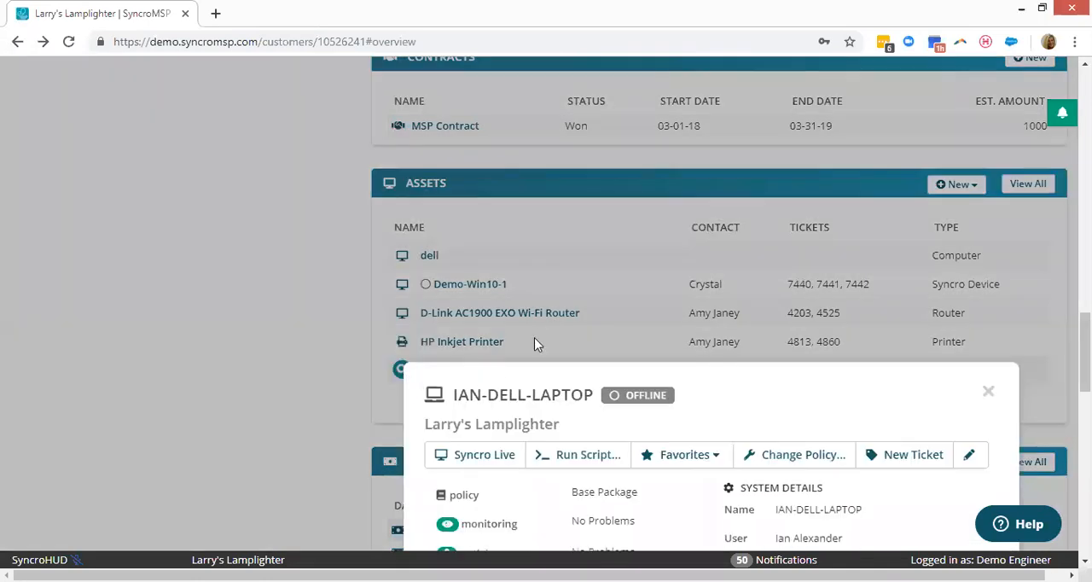
{"action": "scroll", "coordinate": [778, 274], "scroll_direction": "down", "scroll_amount": 3}
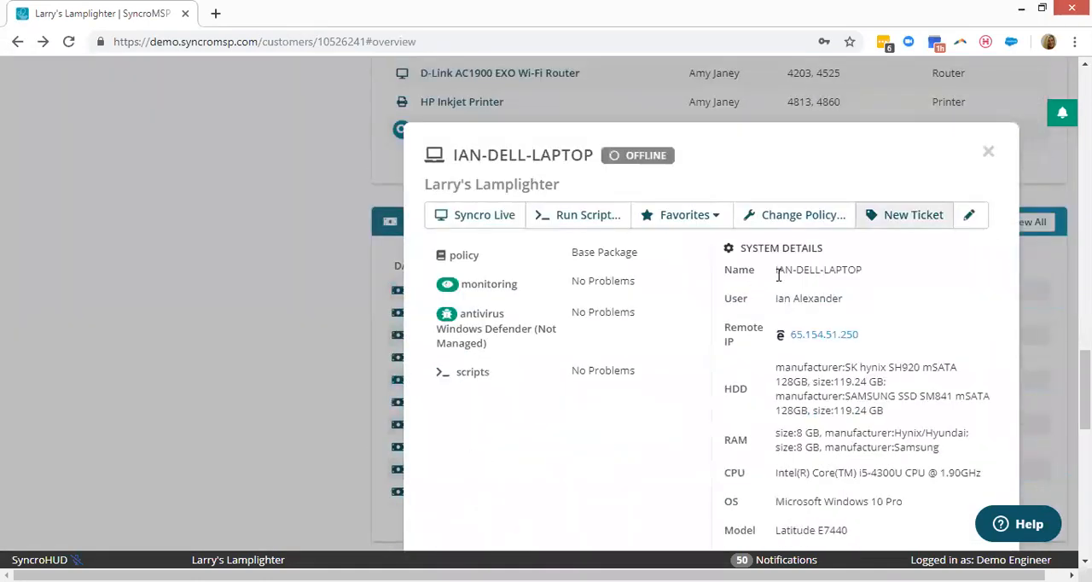
{"action": "left_click", "coordinate": [917, 220]}
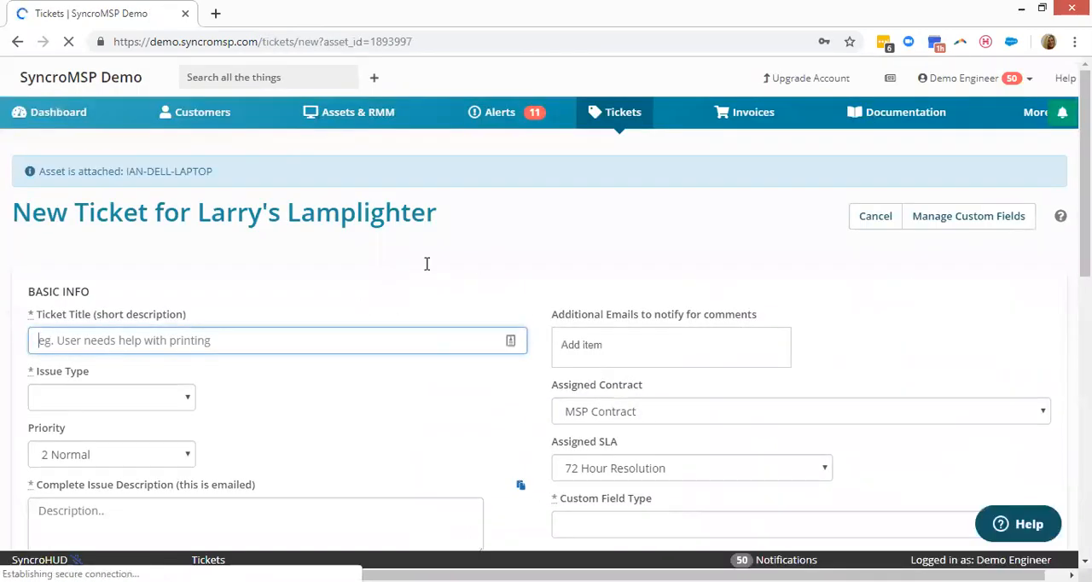
Look over the new ticket form and title the ticket "Fake Webinar Ticket".
{"action": "scroll", "coordinate": [133, 341], "scroll_direction": "down", "scroll_amount": 1}
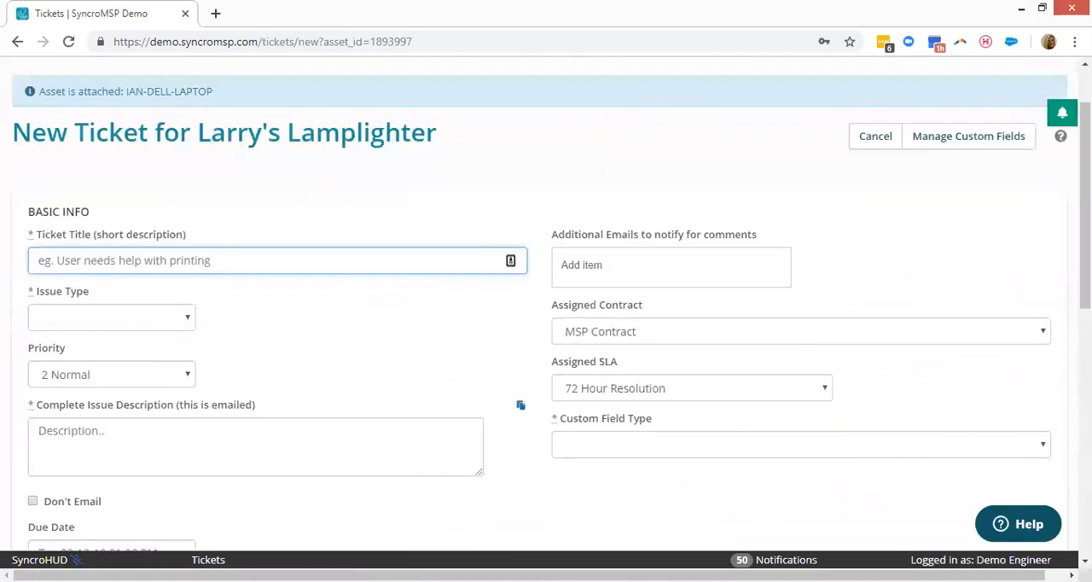
{"action": "scroll", "coordinate": [786, 346], "scroll_direction": "down", "scroll_amount": 3}
{"action": "scroll", "coordinate": [787, 346], "scroll_direction": "up", "scroll_amount": 4}
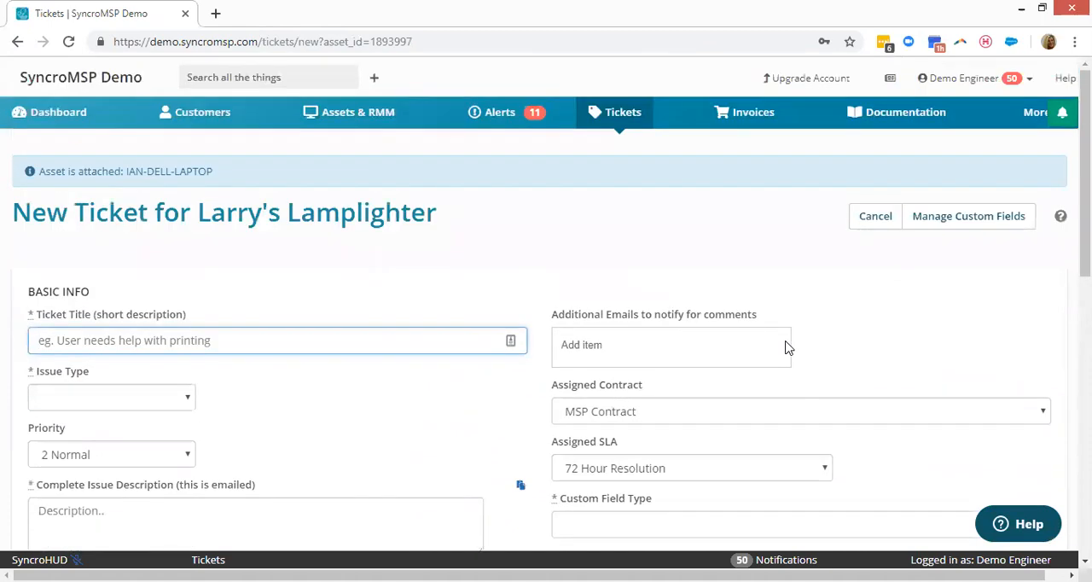
{"action": "scroll", "coordinate": [786, 347], "scroll_direction": "down", "scroll_amount": 1}
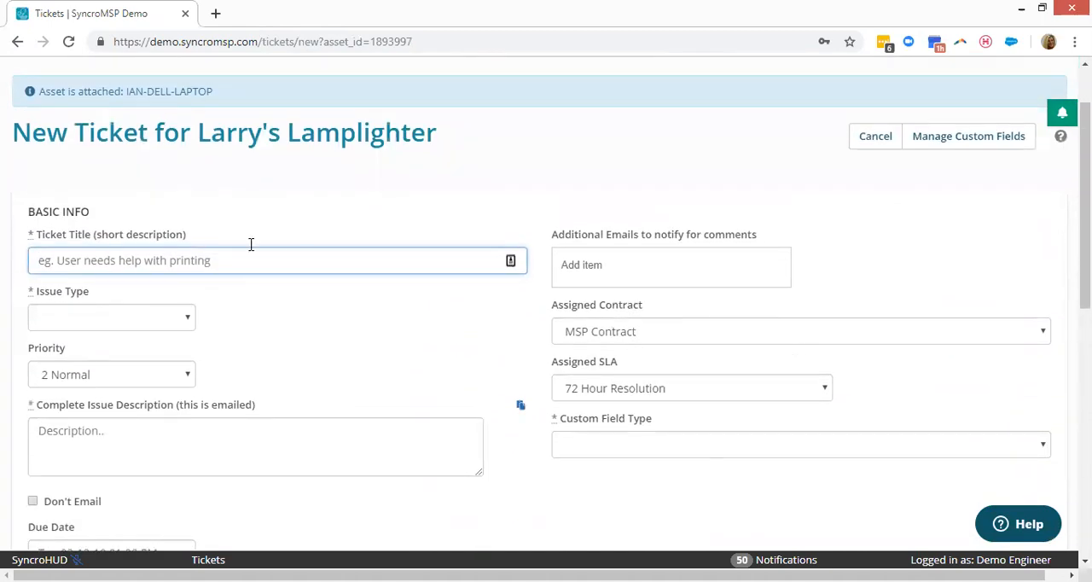
{"action": "type", "text": "Fake Web"}
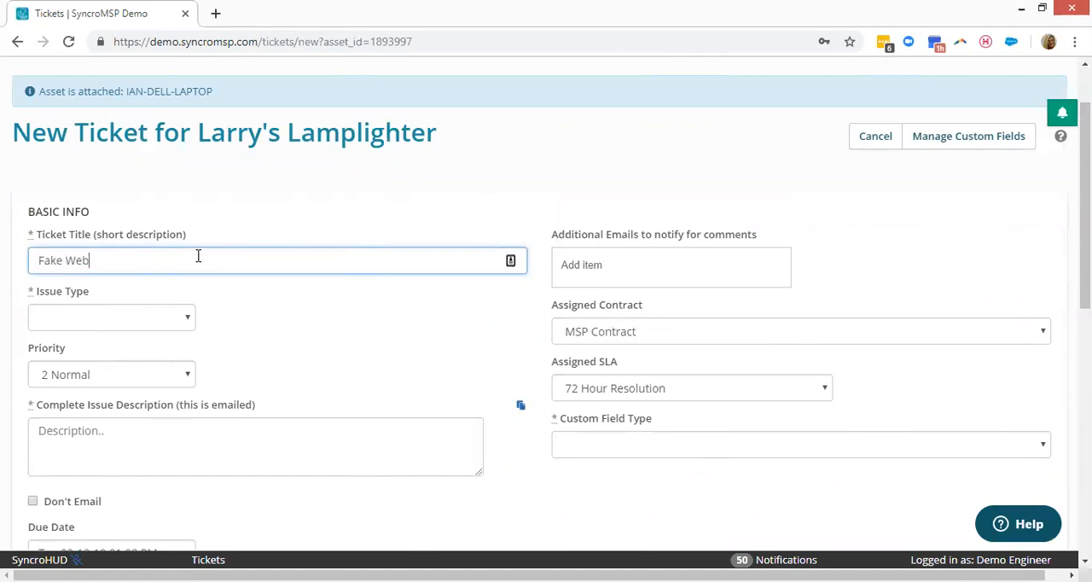
{"action": "type", "text": "inar Ticket"}
{"action": "key", "text": "Tab"}
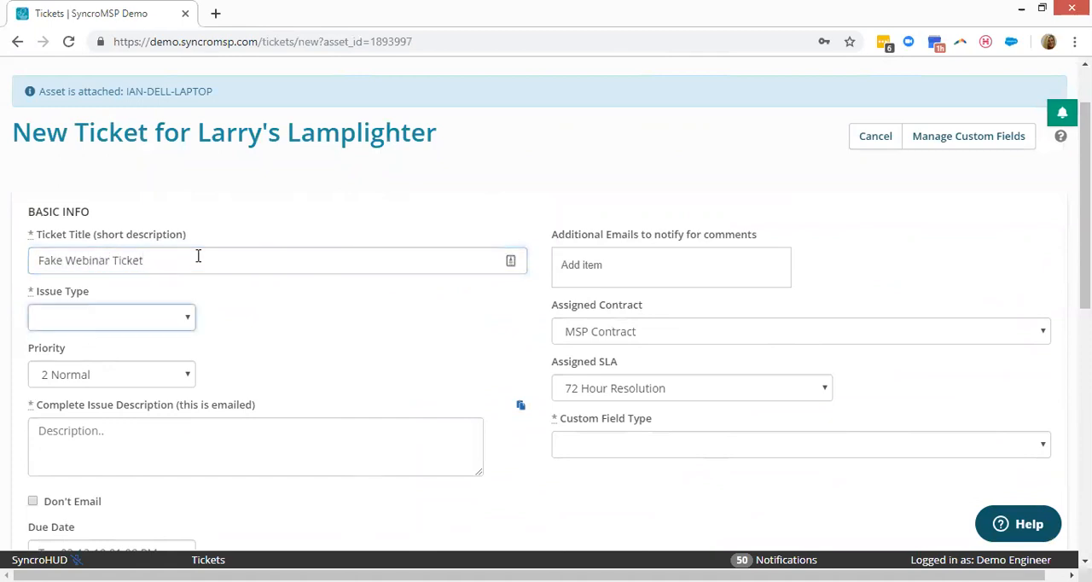
Set the ticket's issue type to Remote Support and enter "Virus" as the complete issue description.
{"action": "left_click", "coordinate": [150, 314]}
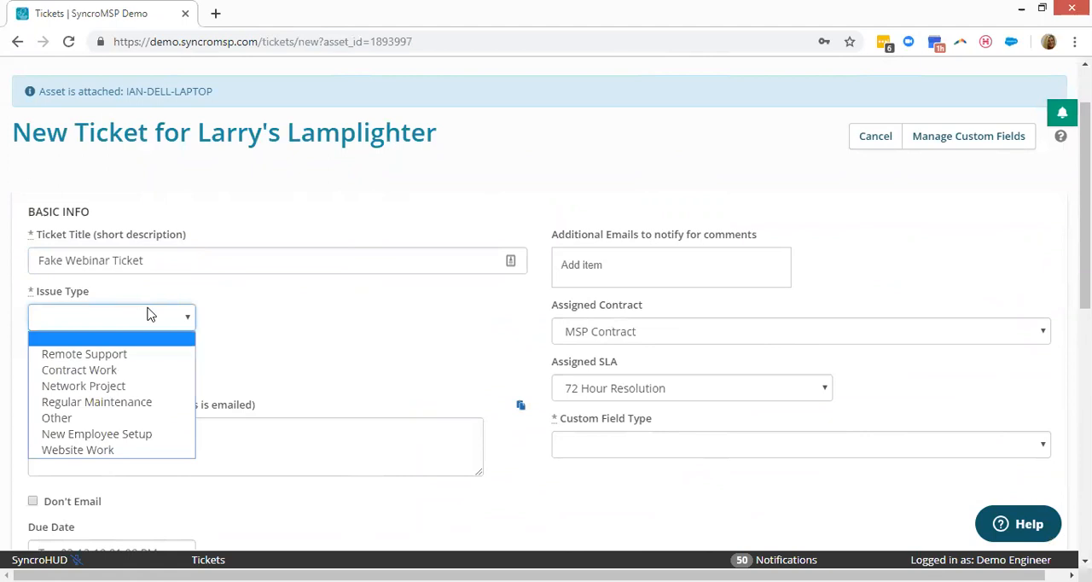
{"action": "left_click", "coordinate": [128, 356]}
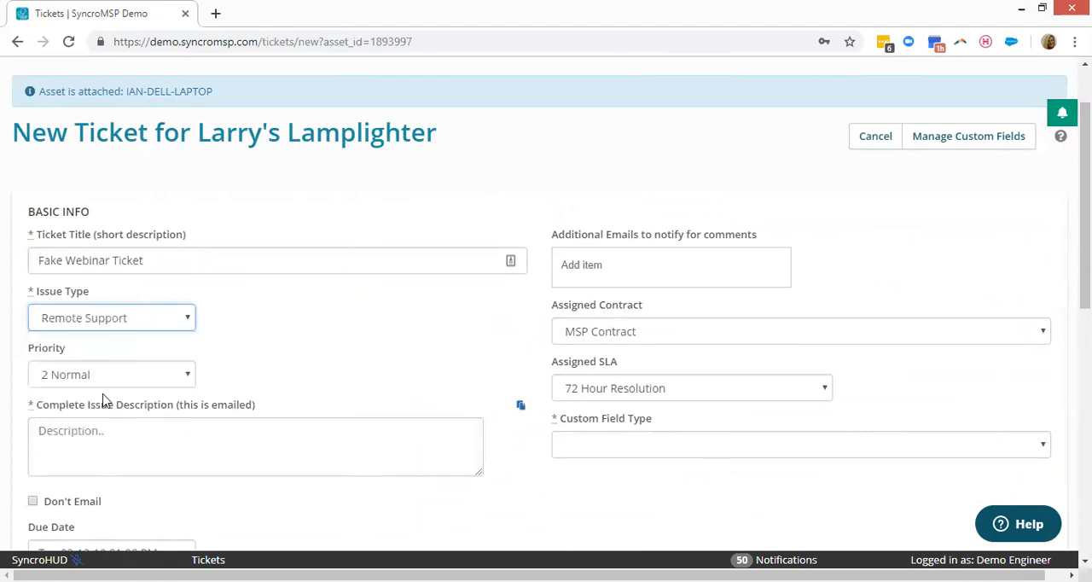
{"action": "left_click", "coordinate": [93, 450]}
{"action": "type", "text": "Virus"}
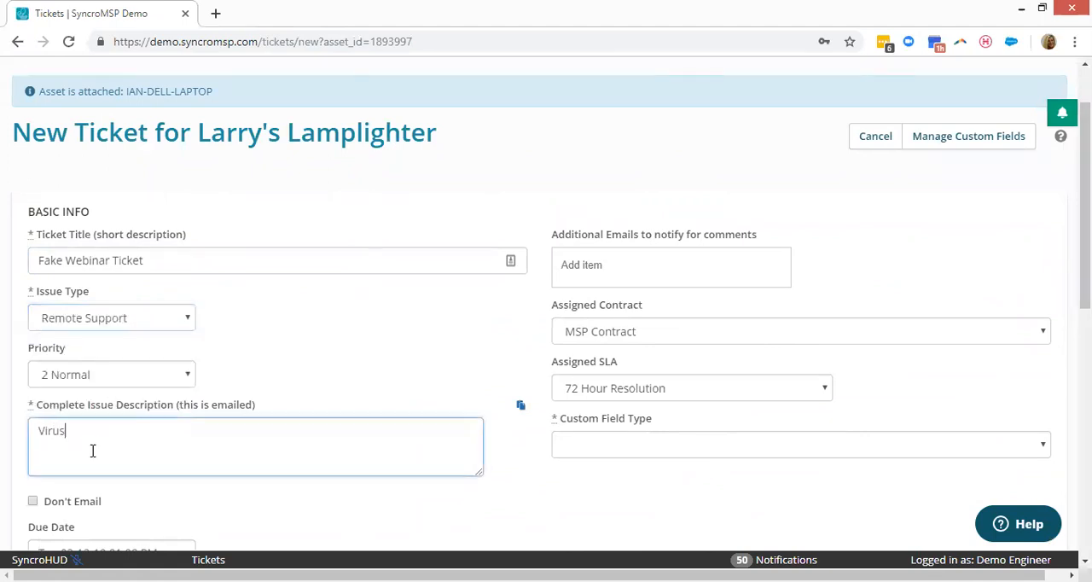
{"action": "left_click", "coordinate": [380, 379]}
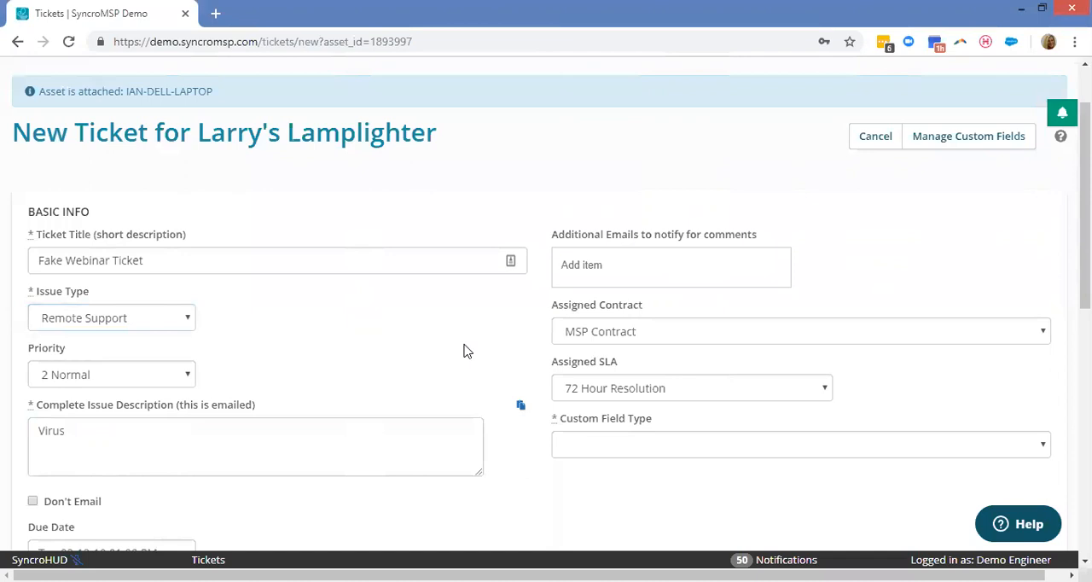
Set the ticket's custom field type to Website Work.
{"action": "scroll", "coordinate": [478, 343], "scroll_direction": "down", "scroll_amount": 2}
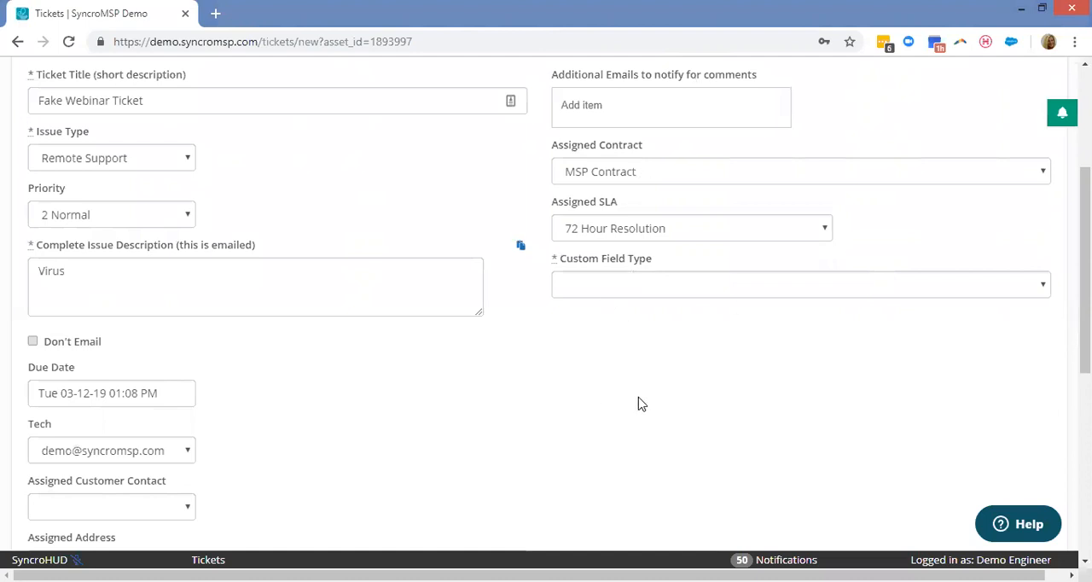
{"action": "scroll", "coordinate": [638, 402], "scroll_direction": "down", "scroll_amount": 1}
{"action": "left_click", "coordinate": [639, 217]}
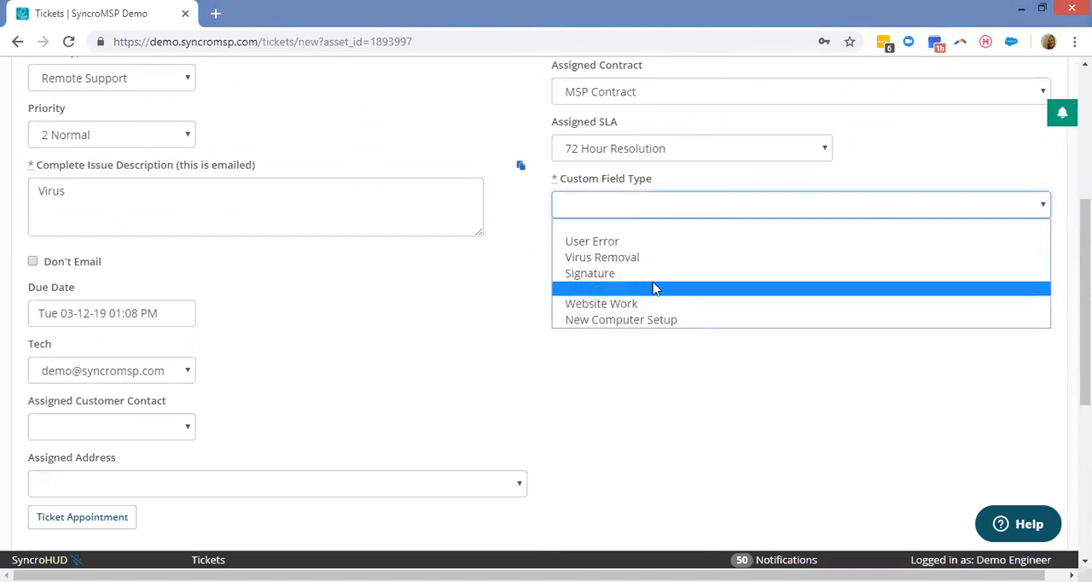
{"action": "left_click", "coordinate": [635, 304]}
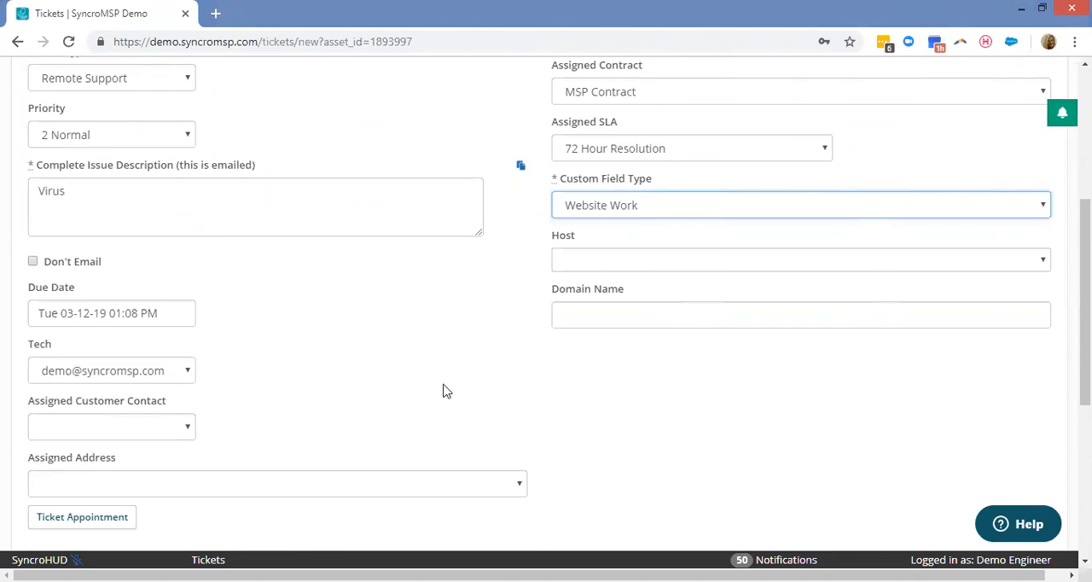
Check the remaining fields and relevant assets of the form and create the ticket.
{"action": "scroll", "coordinate": [603, 343], "scroll_direction": "down", "scroll_amount": 3}
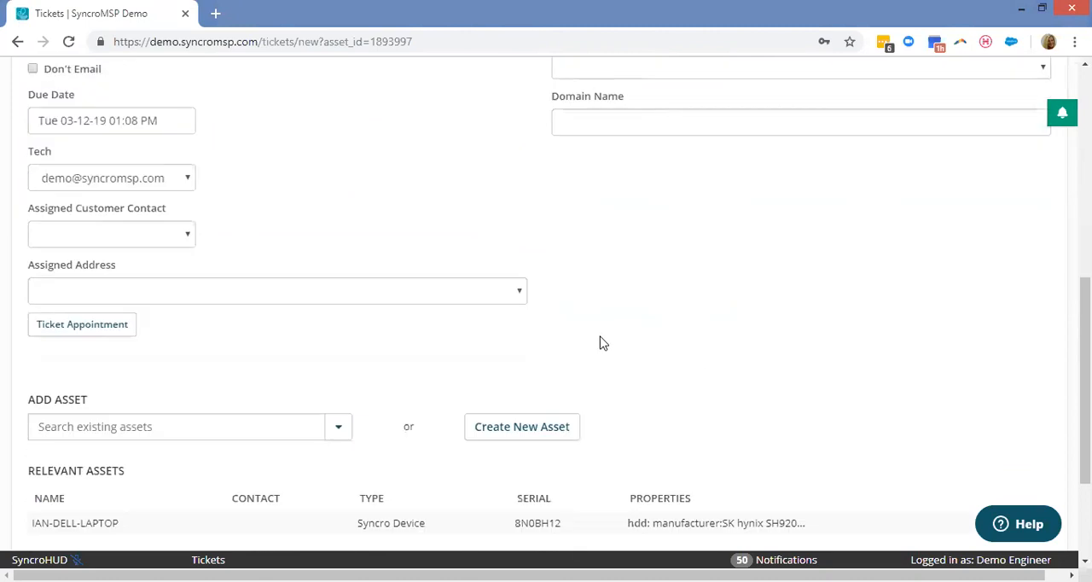
{"action": "scroll", "coordinate": [728, 230], "scroll_direction": "down", "scroll_amount": 2}
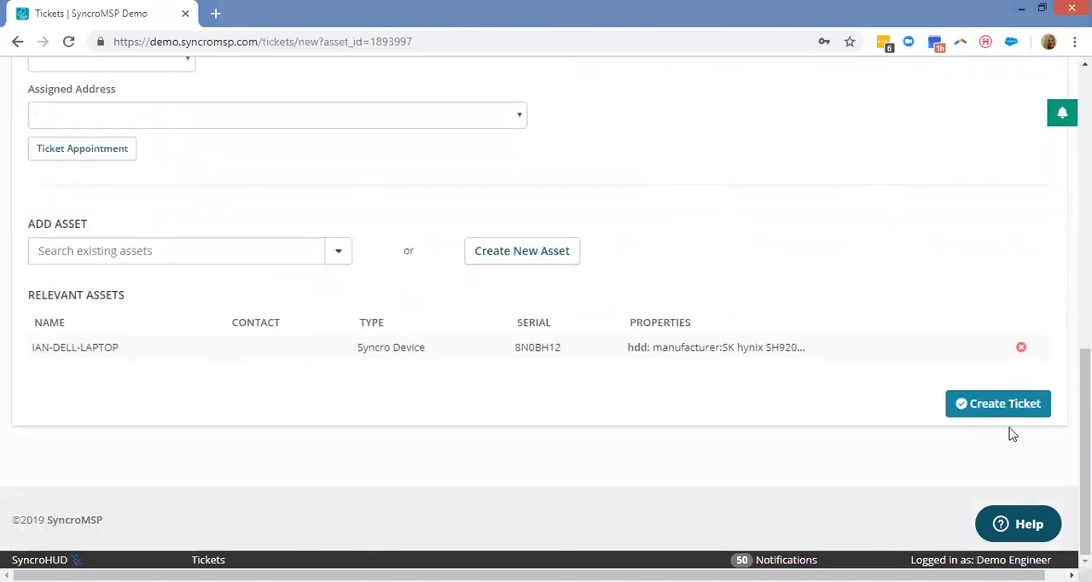
{"action": "left_click", "coordinate": [1005, 402]}
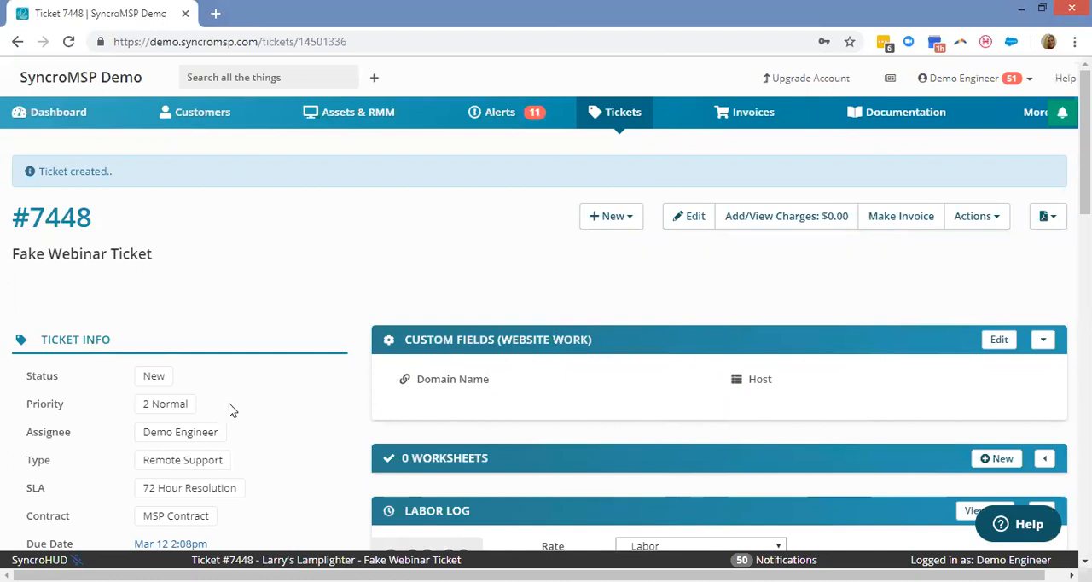
Review the type and status choices in the new ticket's info without changing either one.
{"action": "scroll", "coordinate": [256, 366], "scroll_direction": "down", "scroll_amount": 1}
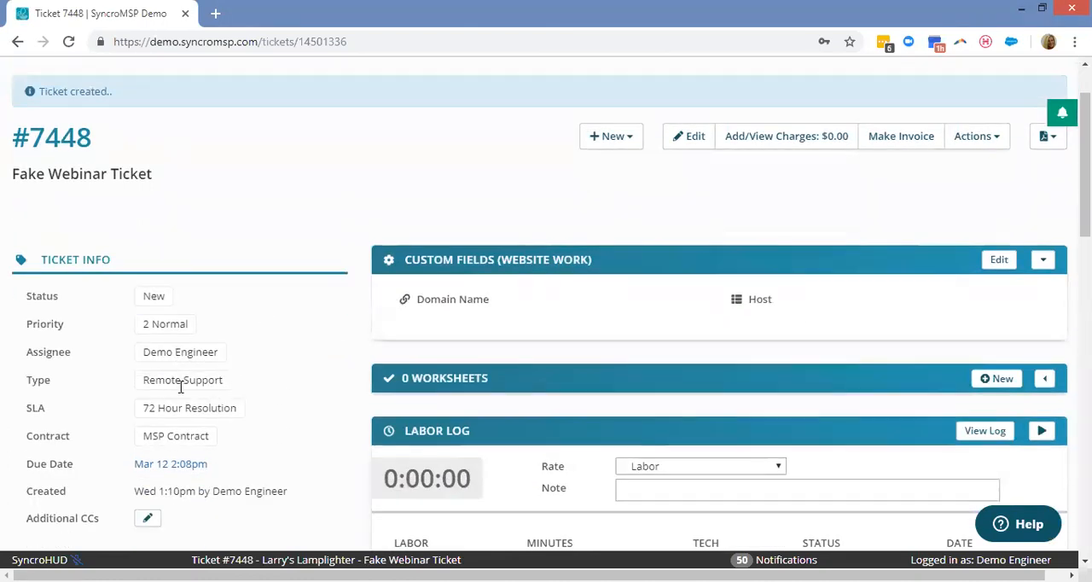
{"action": "left_click", "coordinate": [186, 385]}
{"action": "left_click", "coordinate": [185, 385]}
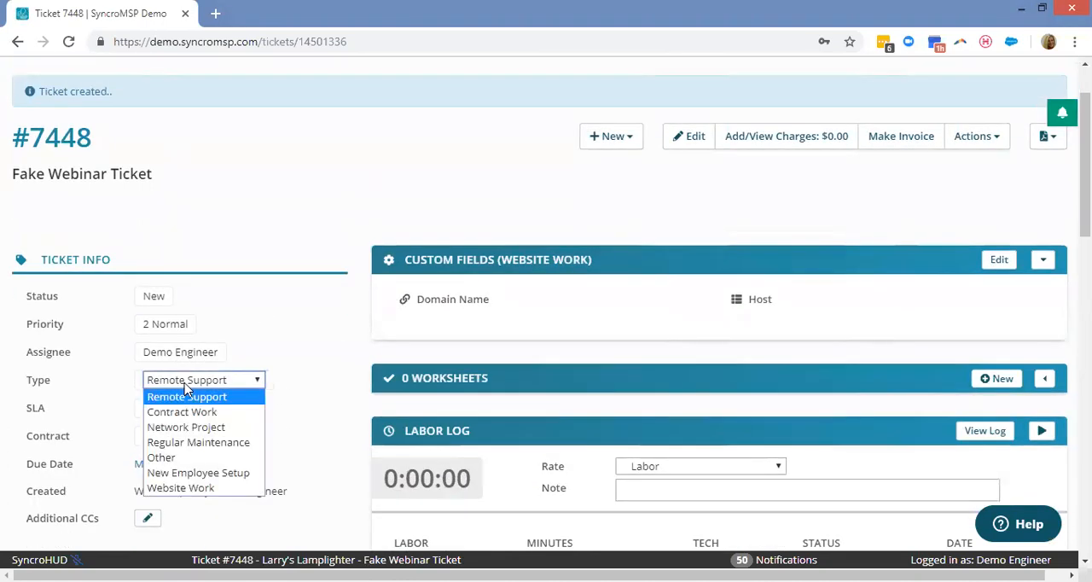
{"action": "left_click", "coordinate": [185, 382]}
{"action": "left_click", "coordinate": [162, 300]}
{"action": "left_click", "coordinate": [164, 303]}
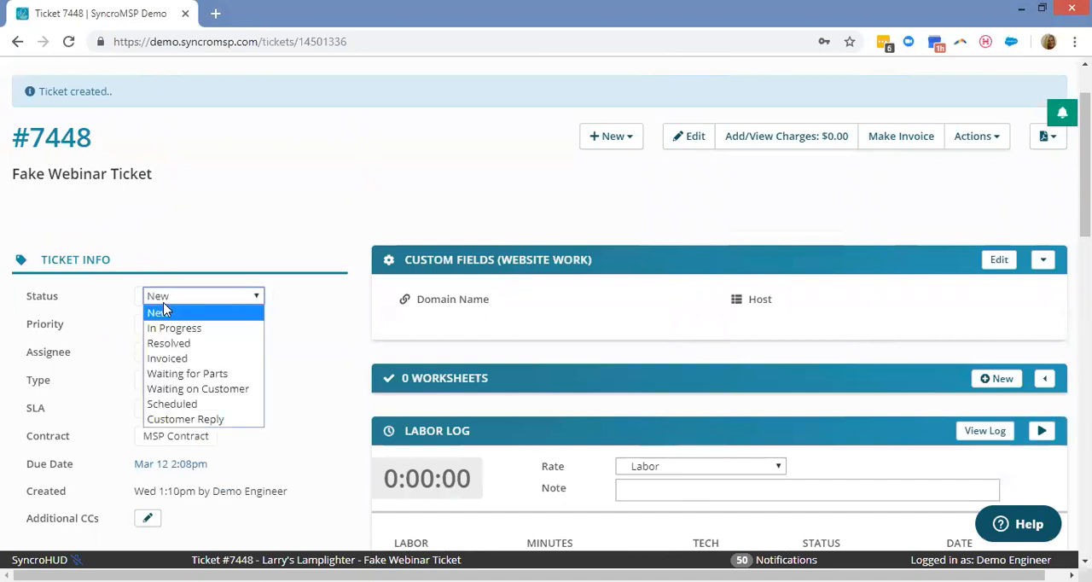
{"action": "key", "text": "Down"}
{"action": "key", "text": "Down"}
{"action": "key", "text": "Down"}
{"action": "key", "text": "Down"}
{"action": "left_click", "coordinate": [346, 205]}
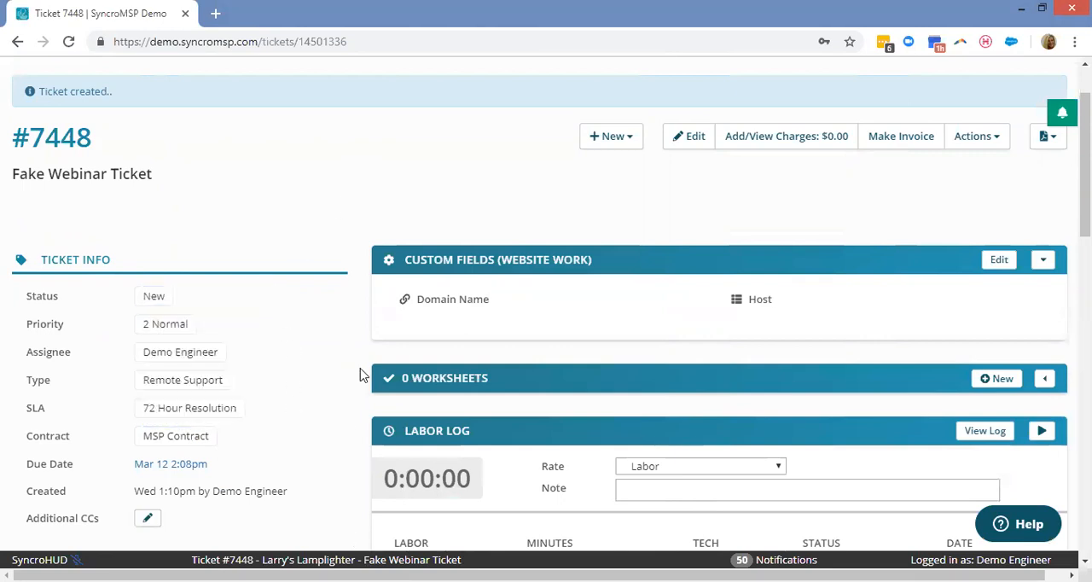
Add a worksheet to the ticket from the Virus Removal template, keeping its default title.
{"action": "scroll", "coordinate": [292, 248], "scroll_direction": "down", "scroll_amount": 2}
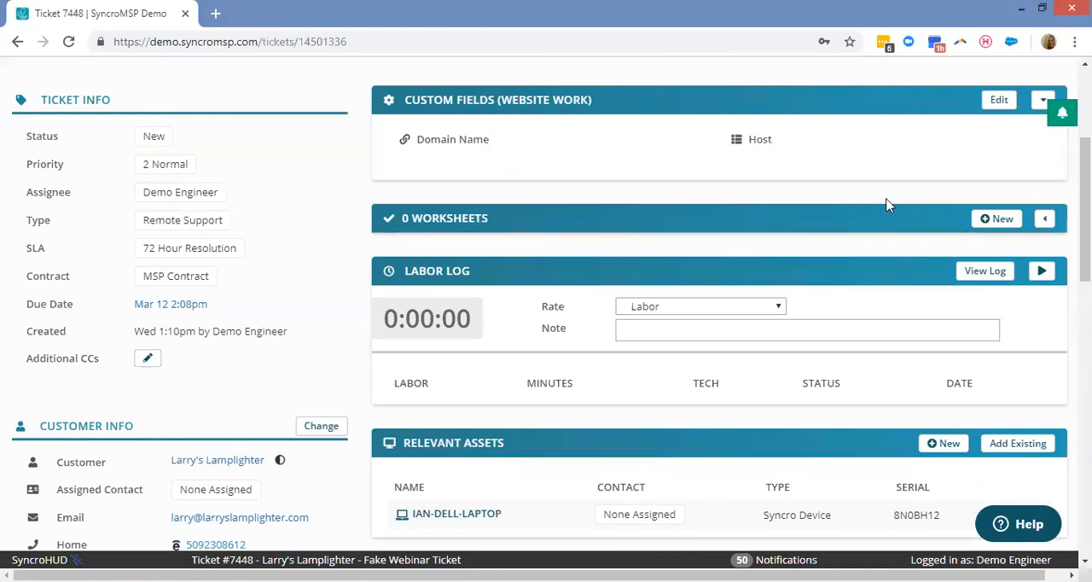
{"action": "left_click", "coordinate": [1002, 220]}
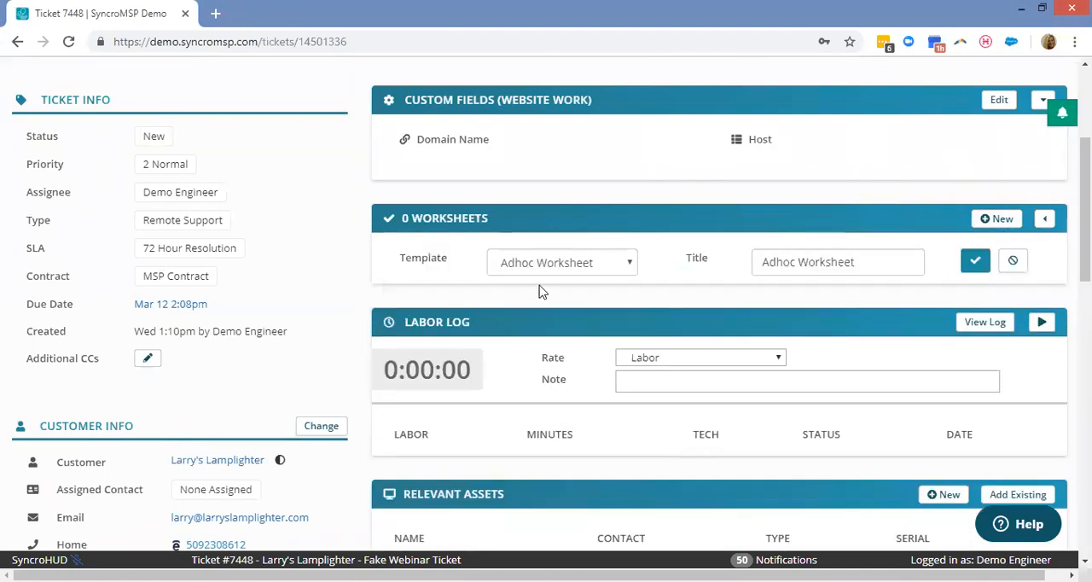
{"action": "left_click", "coordinate": [561, 266]}
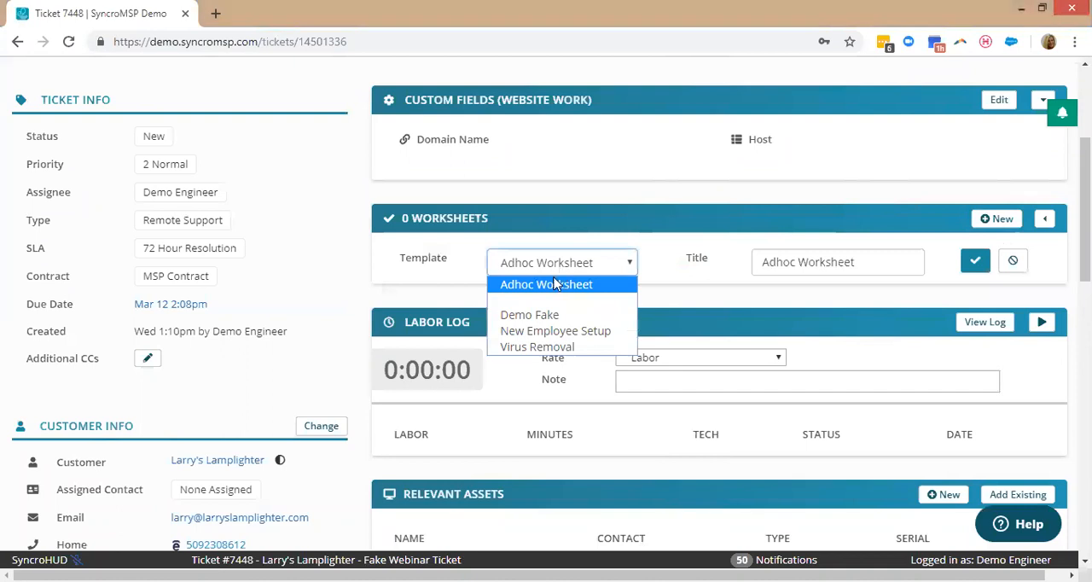
{"action": "left_click", "coordinate": [528, 348]}
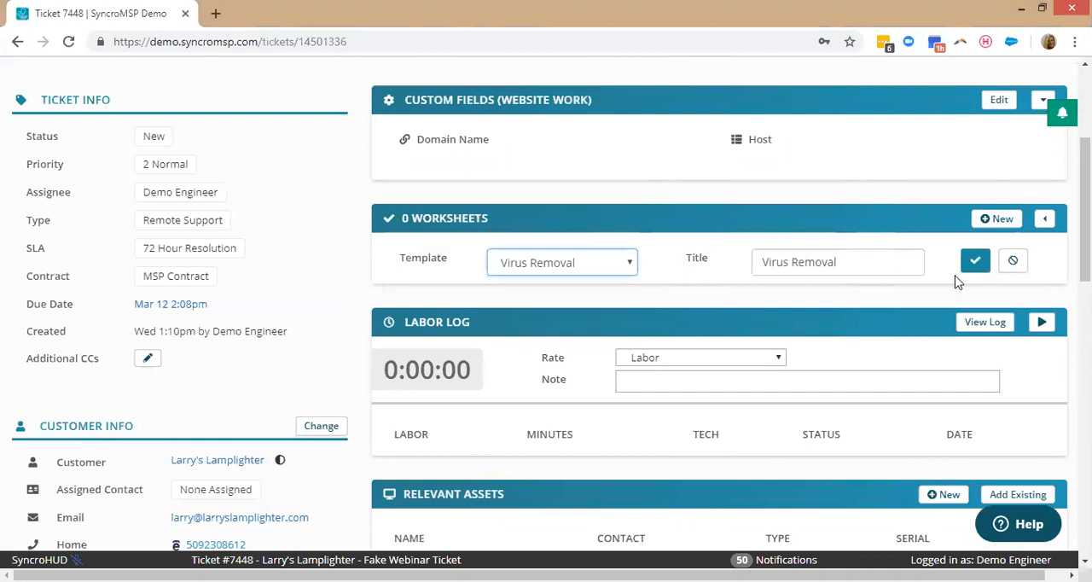
{"action": "left_click", "coordinate": [975, 262]}
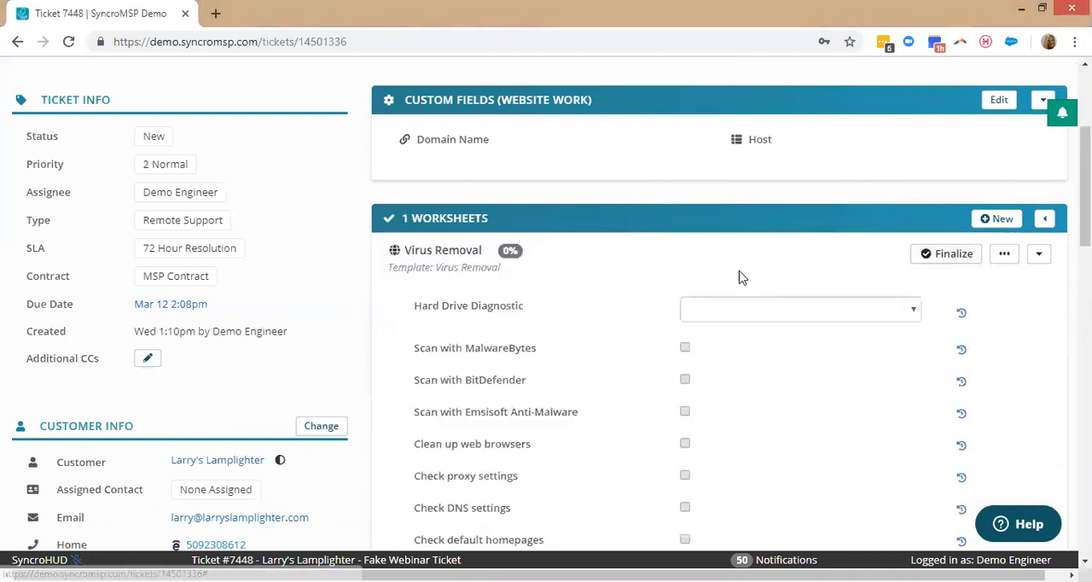
Set the worksheet's Hard Drive Diagnostic to pass and mark the MalwareBytes, BitDefender and Emsisoft Anti-Malware scans as done.
{"action": "scroll", "coordinate": [708, 307], "scroll_direction": "down", "scroll_amount": 3}
{"action": "scroll", "coordinate": [687, 299], "scroll_direction": "up", "scroll_amount": 1}
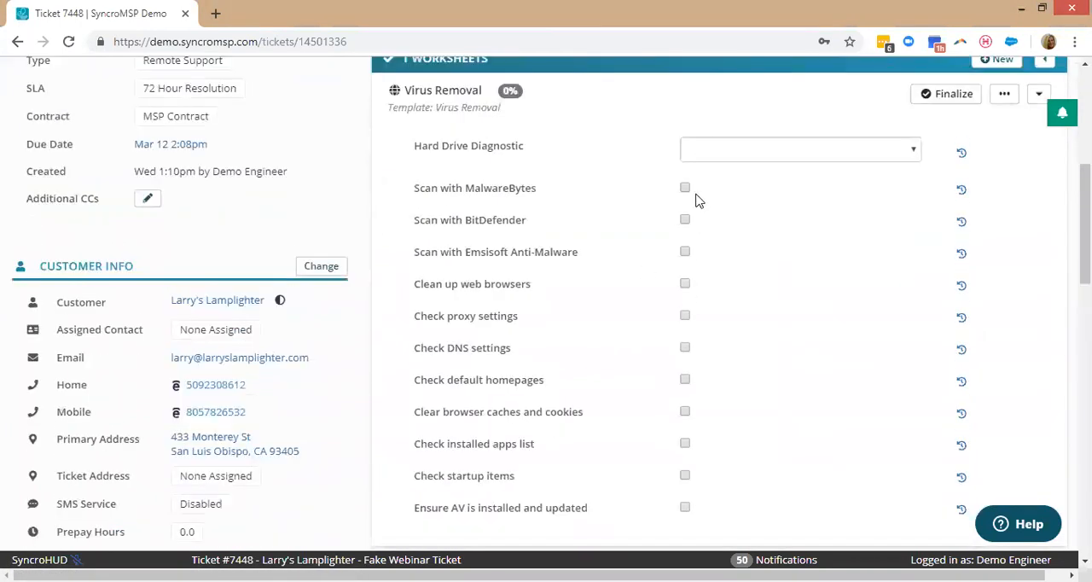
{"action": "left_click", "coordinate": [763, 153]}
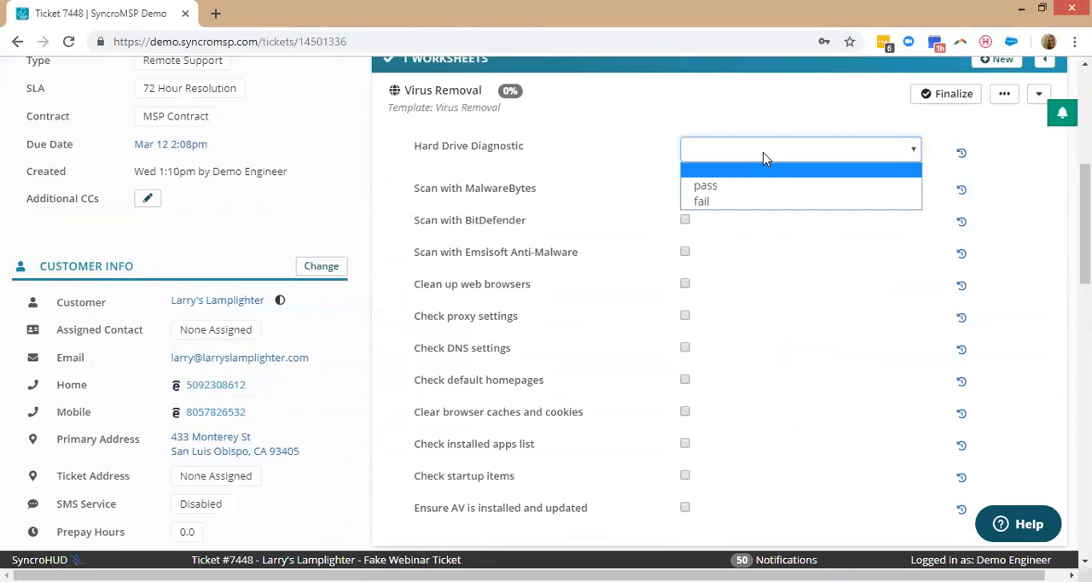
{"action": "left_click", "coordinate": [763, 154]}
{"action": "left_click", "coordinate": [685, 189]}
{"action": "left_click", "coordinate": [682, 151]}
{"action": "left_click", "coordinate": [676, 186]}
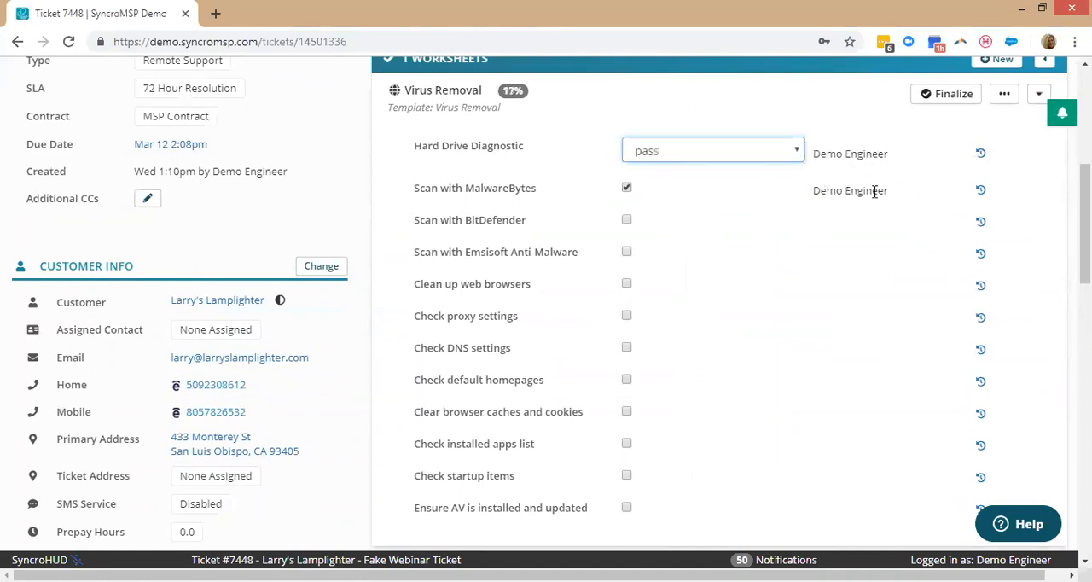
{"action": "left_click", "coordinate": [630, 221]}
{"action": "left_click", "coordinate": [627, 252]}
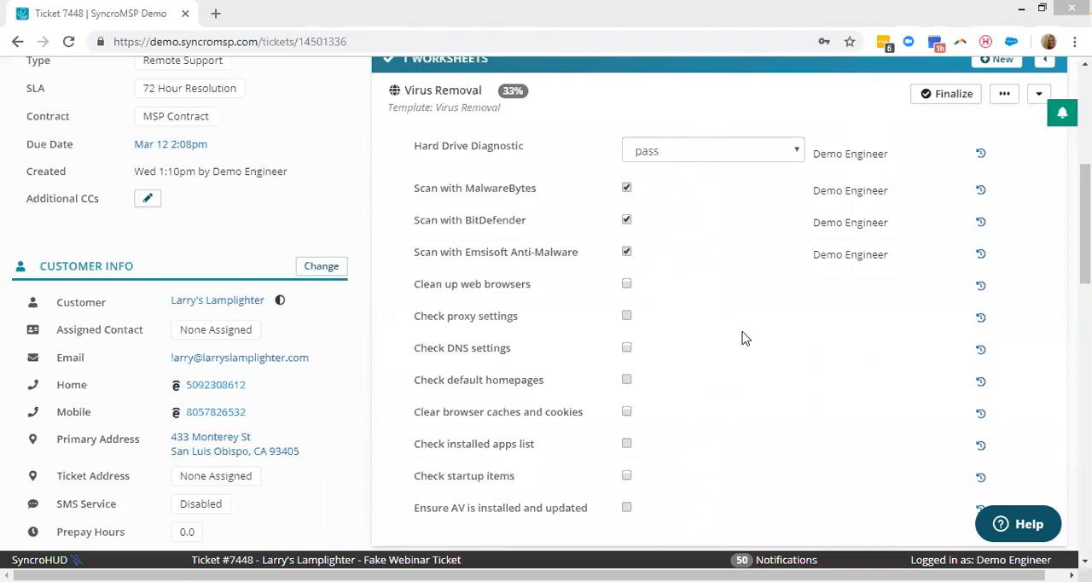
Record a labor entry with the ticket timer, looking at the IAN-DELL-LAPTOP asset's quick details while it runs.
{"action": "scroll", "coordinate": [741, 339], "scroll_direction": "down", "scroll_amount": 5}
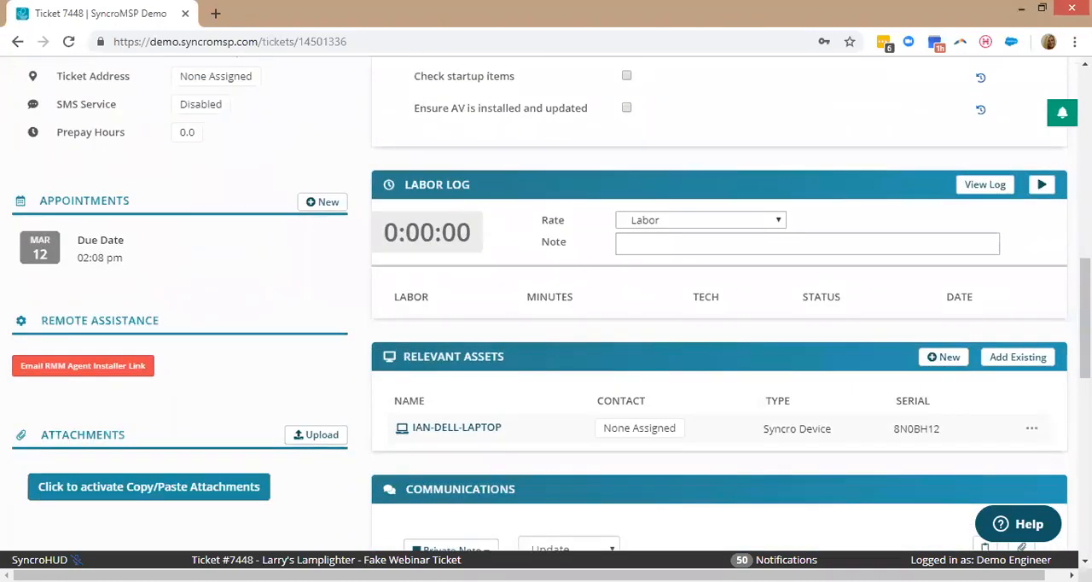
{"action": "left_click", "coordinate": [1042, 185]}
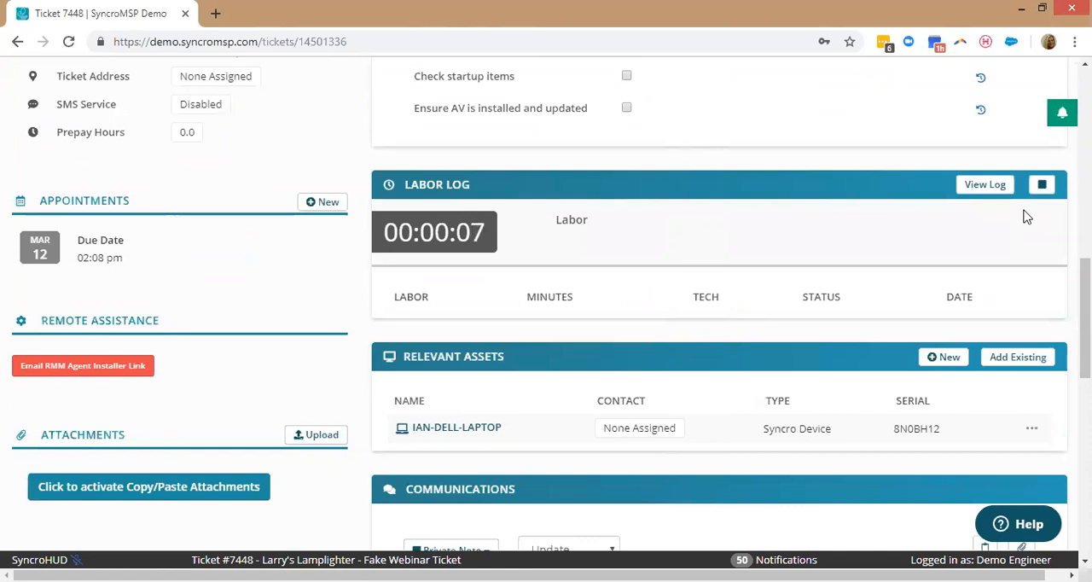
{"action": "left_click", "coordinate": [399, 428]}
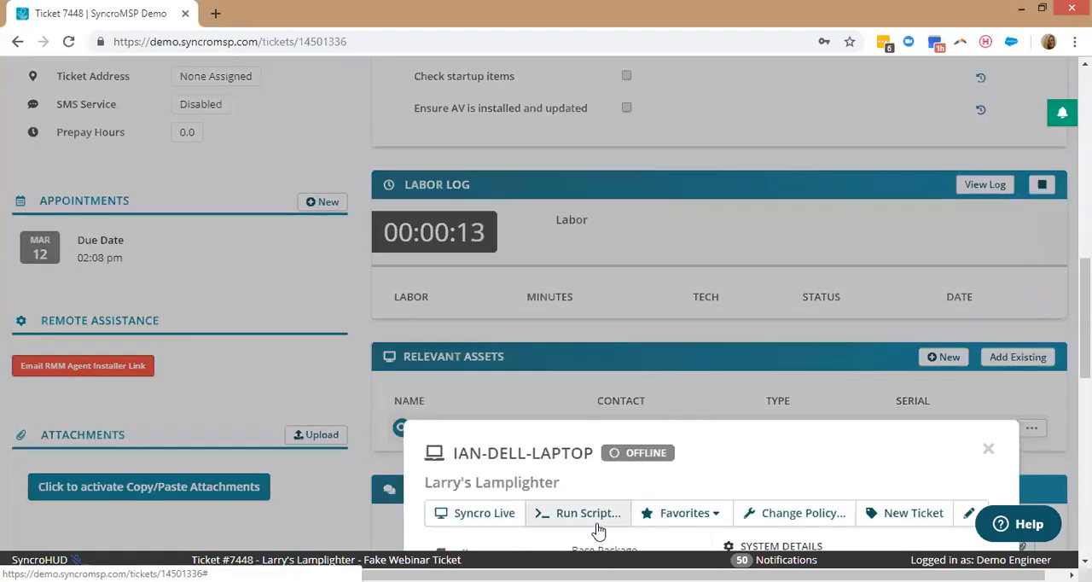
{"action": "left_click", "coordinate": [356, 406]}
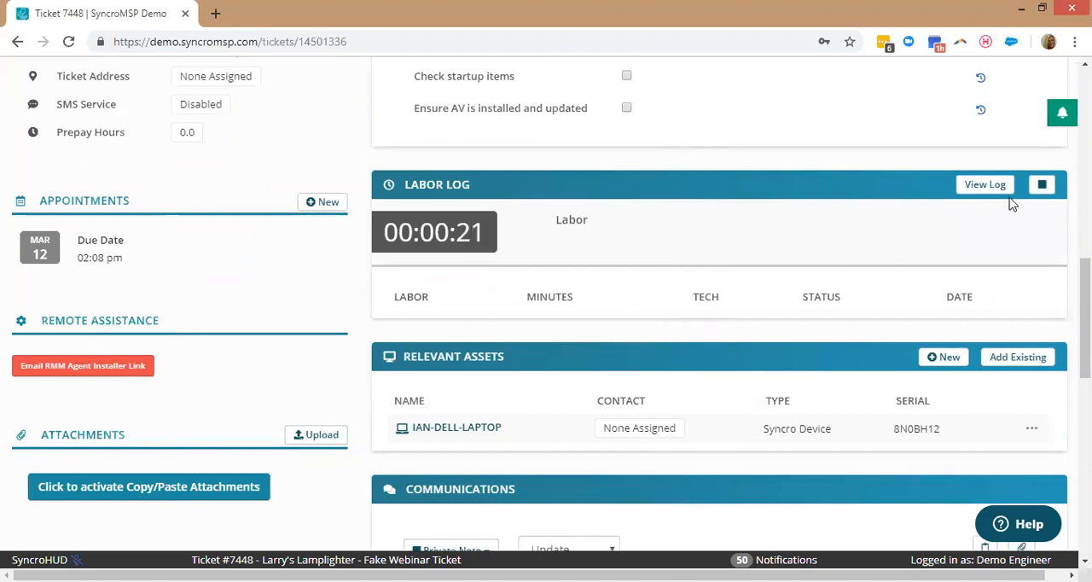
{"action": "left_click", "coordinate": [1041, 185]}
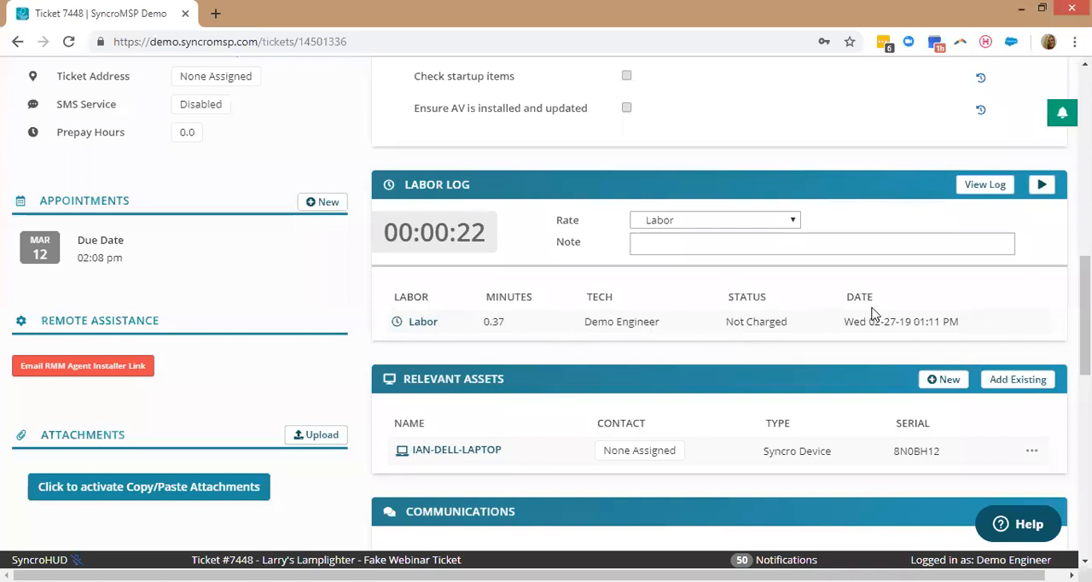
Add a manual 1:10 PM to 2:10 PM labor entry with the note "Stuff" to the timer log and charge its time.
{"action": "left_click", "coordinate": [982, 185]}
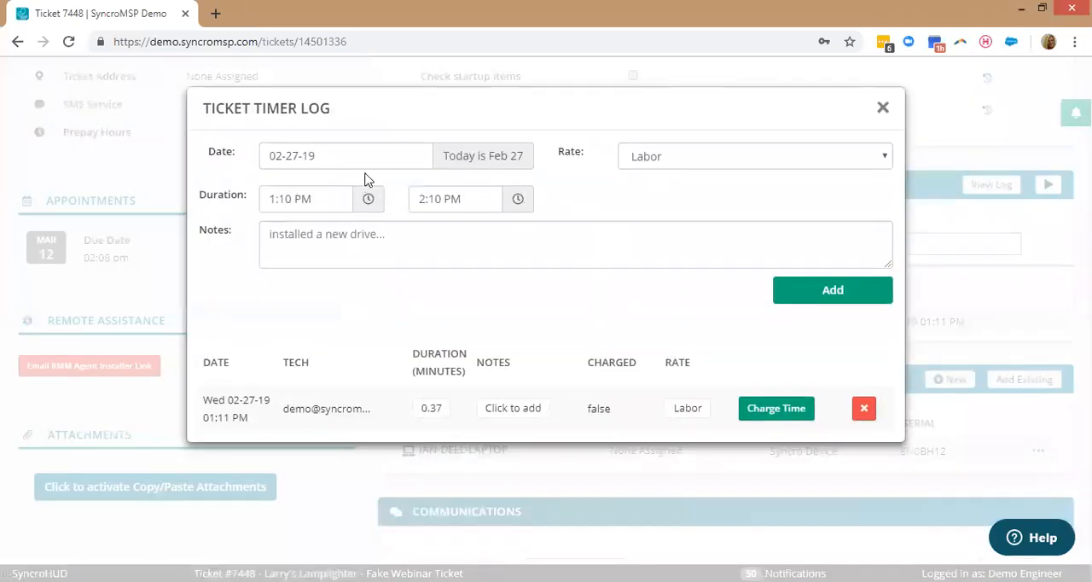
{"action": "left_click", "coordinate": [434, 236]}
{"action": "type", "text": "Stuff"}
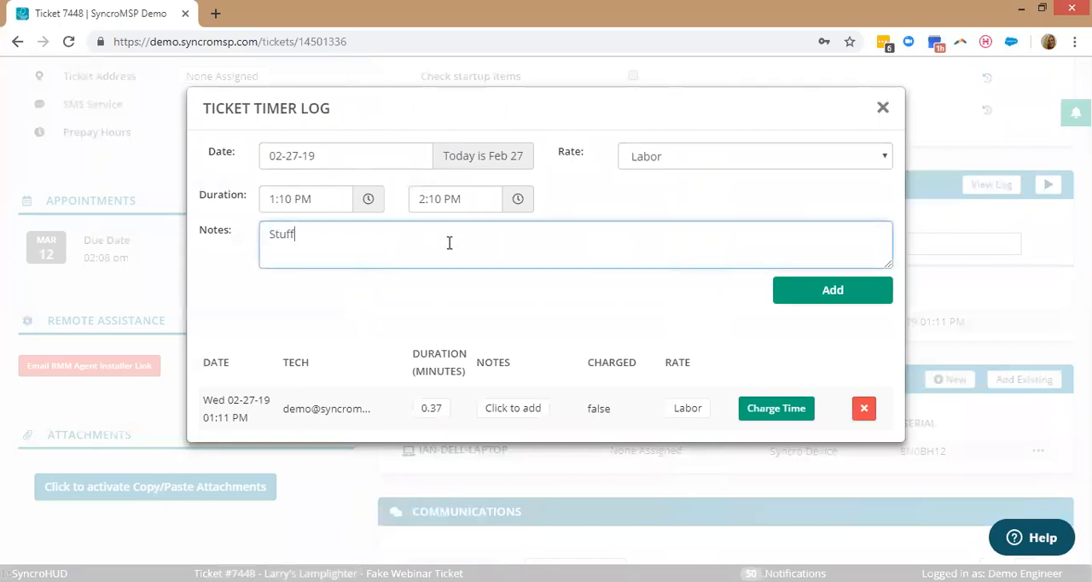
{"action": "left_click", "coordinate": [854, 295]}
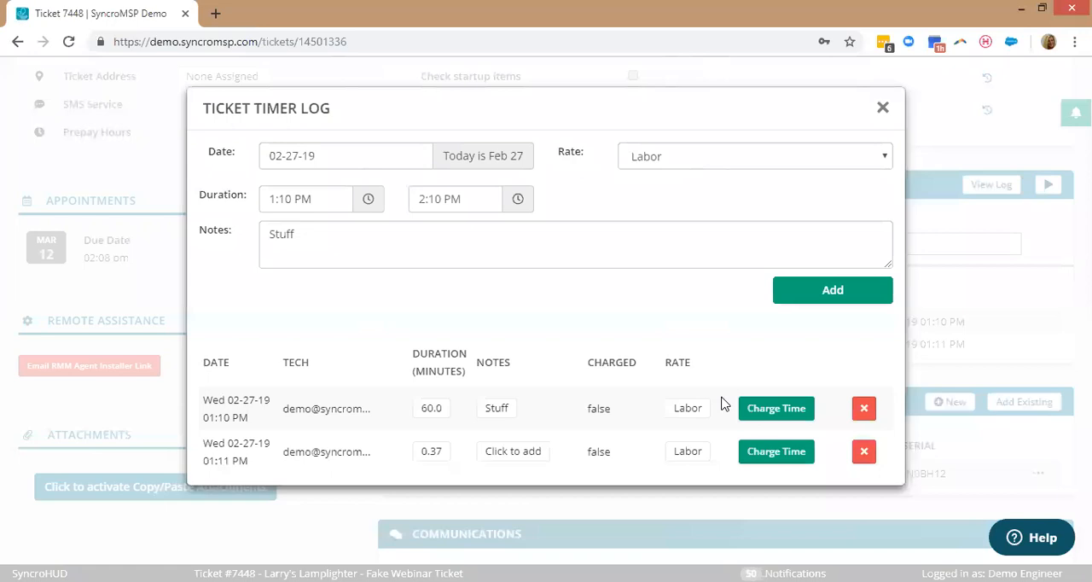
{"action": "left_click", "coordinate": [772, 418]}
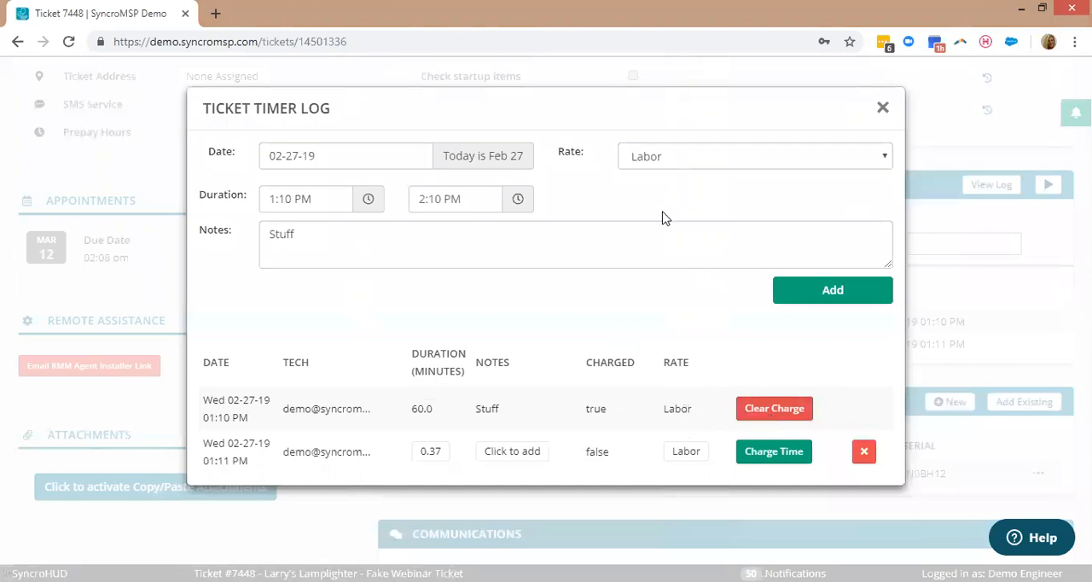
{"action": "left_click", "coordinate": [882, 108]}
Write "Hello" as the body of a private note in the ticket's communications, reviewing the available message types.
{"action": "scroll", "coordinate": [719, 142], "scroll_direction": "down", "scroll_amount": 2}
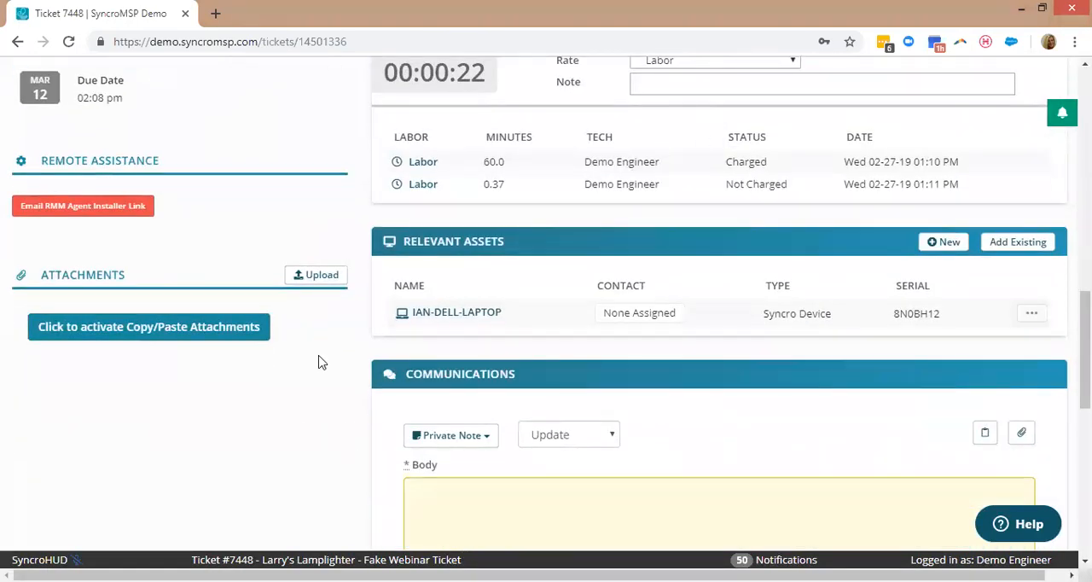
{"action": "scroll", "coordinate": [762, 248], "scroll_direction": "down", "scroll_amount": 1}
{"action": "scroll", "coordinate": [722, 197], "scroll_direction": "down", "scroll_amount": 1}
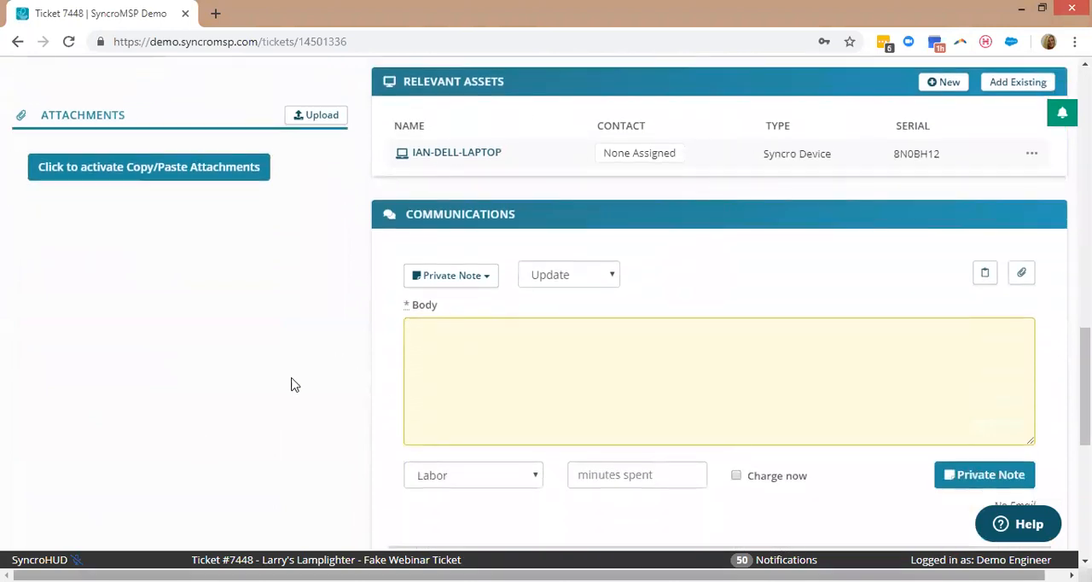
{"action": "left_click", "coordinate": [551, 390]}
{"action": "type", "text": "Hello"}
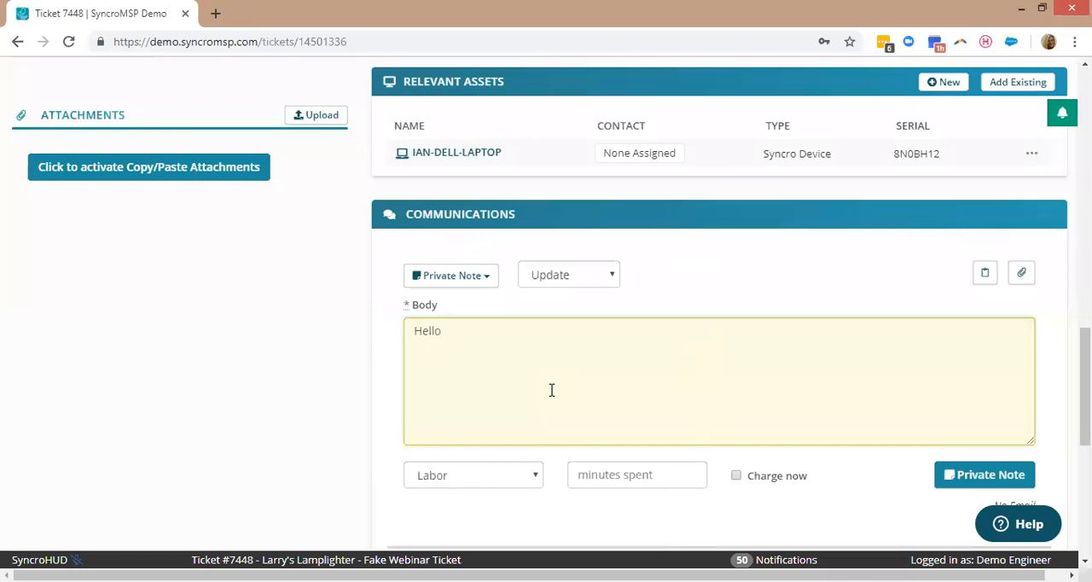
{"action": "left_click", "coordinate": [469, 282]}
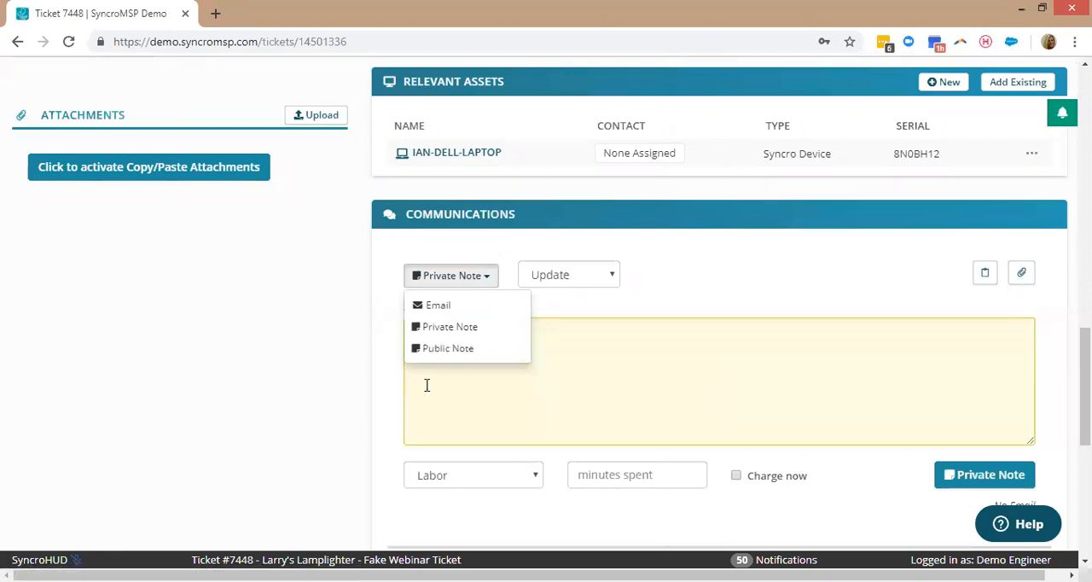
{"action": "left_click", "coordinate": [601, 401]}
{"action": "type", "text": "Hello"}
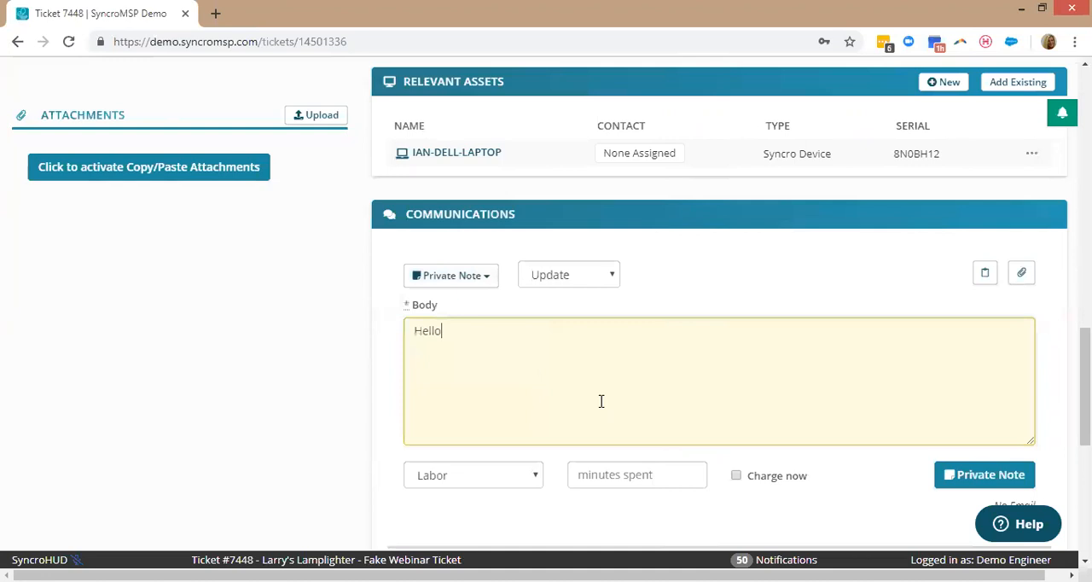
Log 30 minutes of labor on the private note, set it to charge now, and post the note.
{"action": "left_click", "coordinate": [645, 477]}
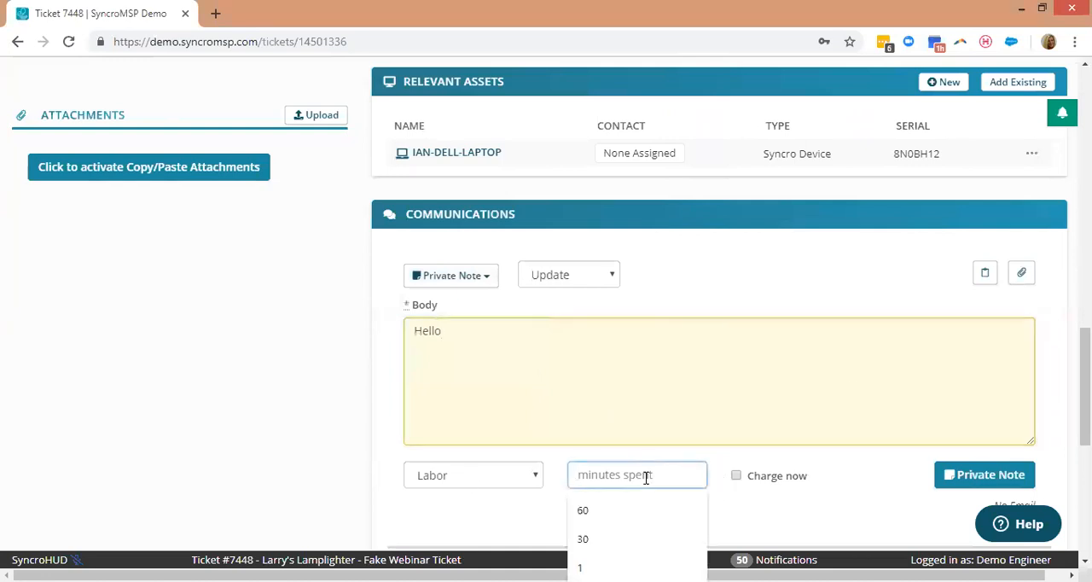
{"action": "type", "text": "30"}
{"action": "left_click", "coordinate": [670, 456]}
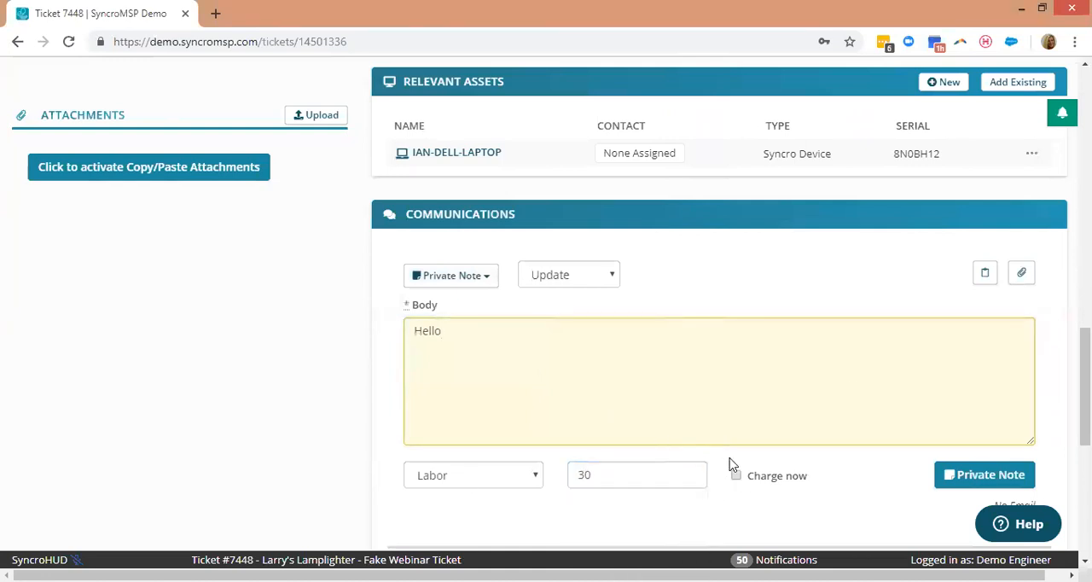
{"action": "left_click", "coordinate": [736, 475]}
{"action": "left_click", "coordinate": [961, 482]}
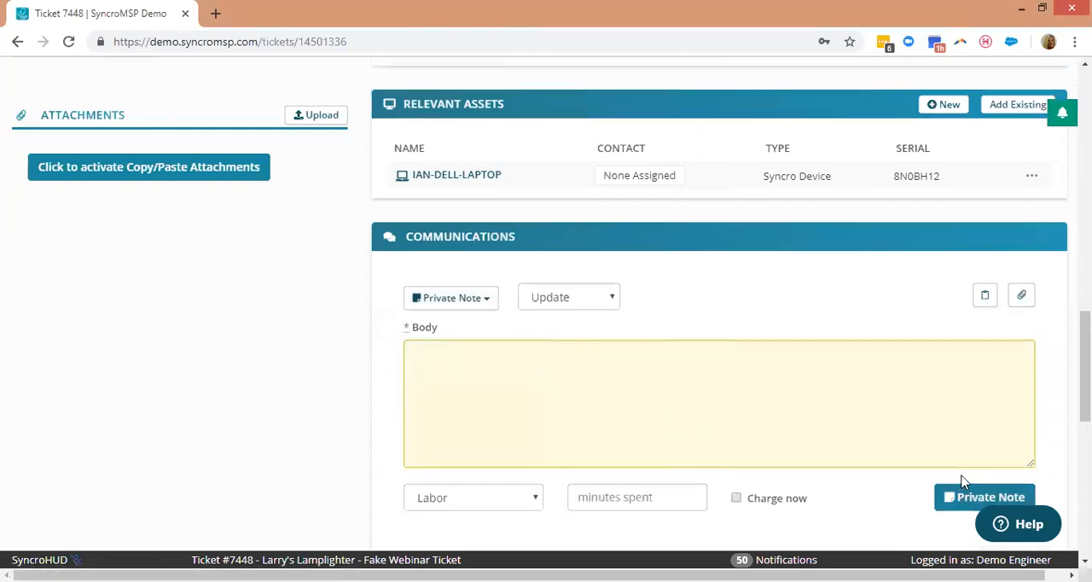
Review the posted note in the communications history and the line items charged on the ticket.
{"action": "scroll", "coordinate": [708, 351], "scroll_direction": "down", "scroll_amount": 3}
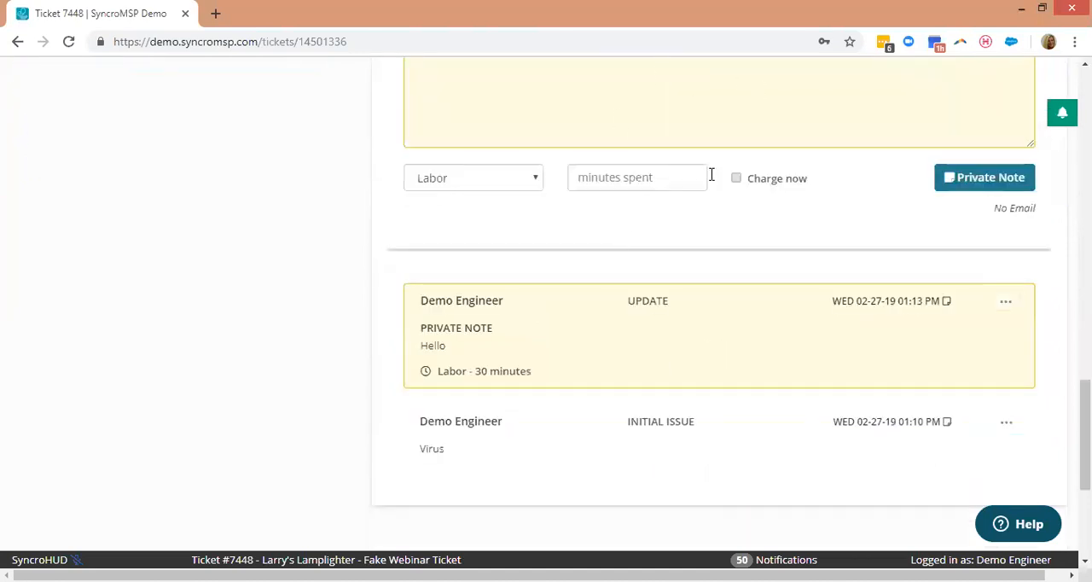
{"action": "scroll", "coordinate": [492, 271], "scroll_direction": "up", "scroll_amount": 1}
{"action": "scroll", "coordinate": [466, 319], "scroll_direction": "down", "scroll_amount": 2}
{"action": "left_click_drag", "start_coordinate": [1084, 473], "coordinate": [1085, 160]}
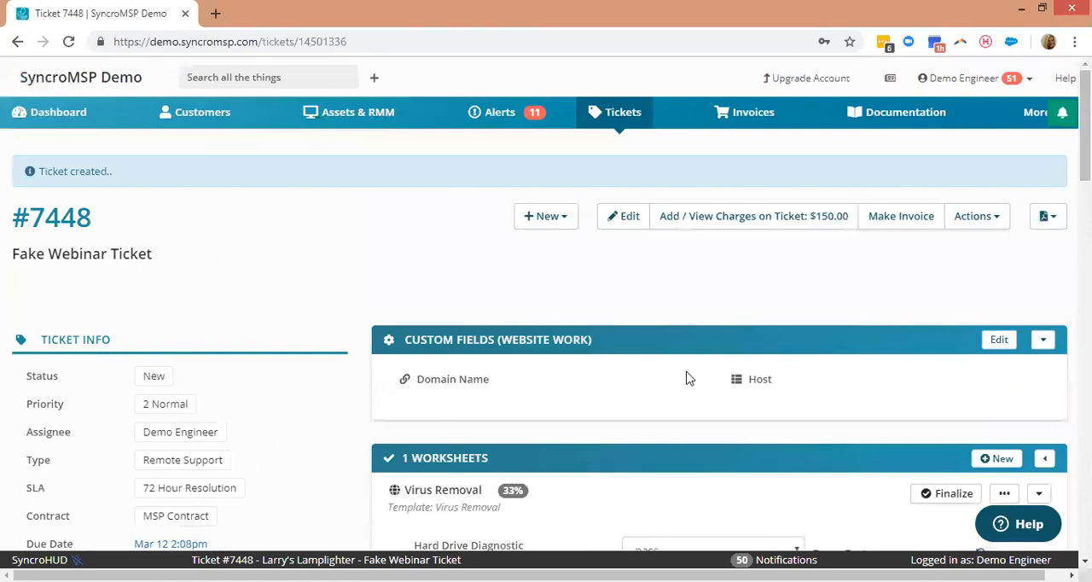
{"action": "left_click", "coordinate": [743, 226]}
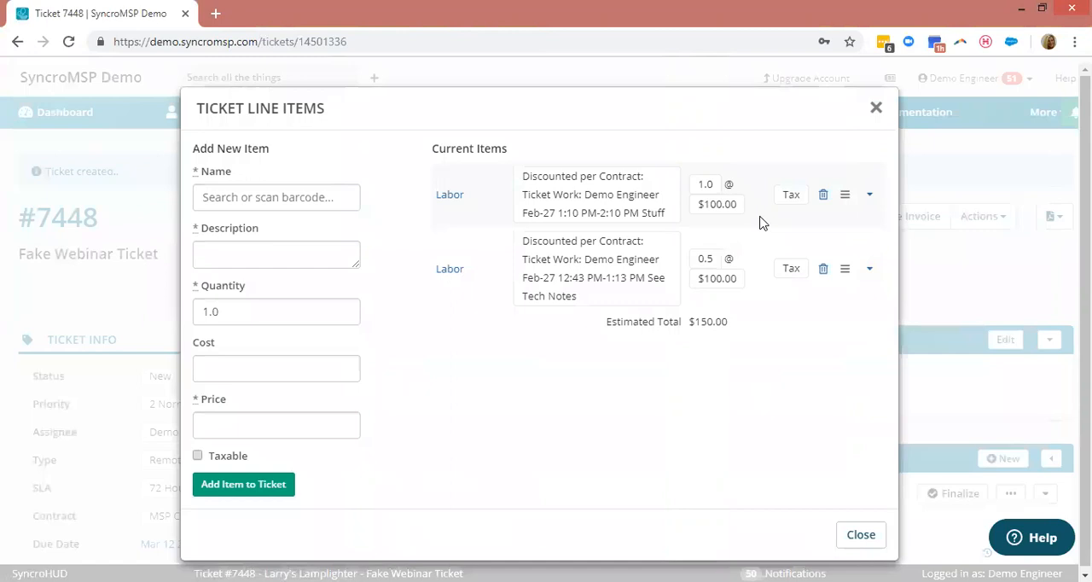
Find the Dell XPS Tower among the Dell products, add it to the ticket's charges, and close the line items.
{"action": "left_click", "coordinate": [77, 236]}
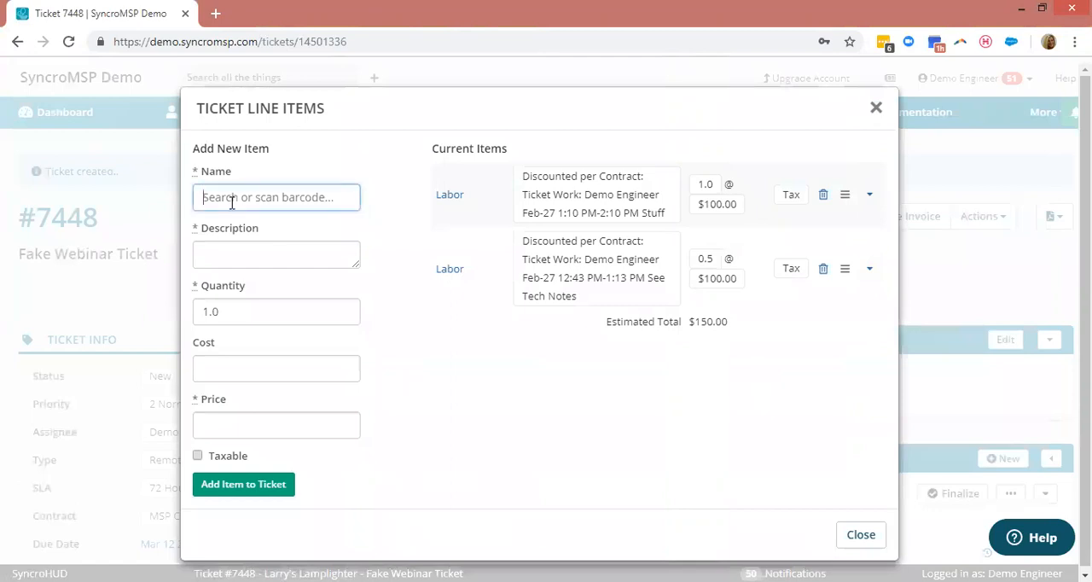
{"action": "type", "text": "Dell XPS Tower"}
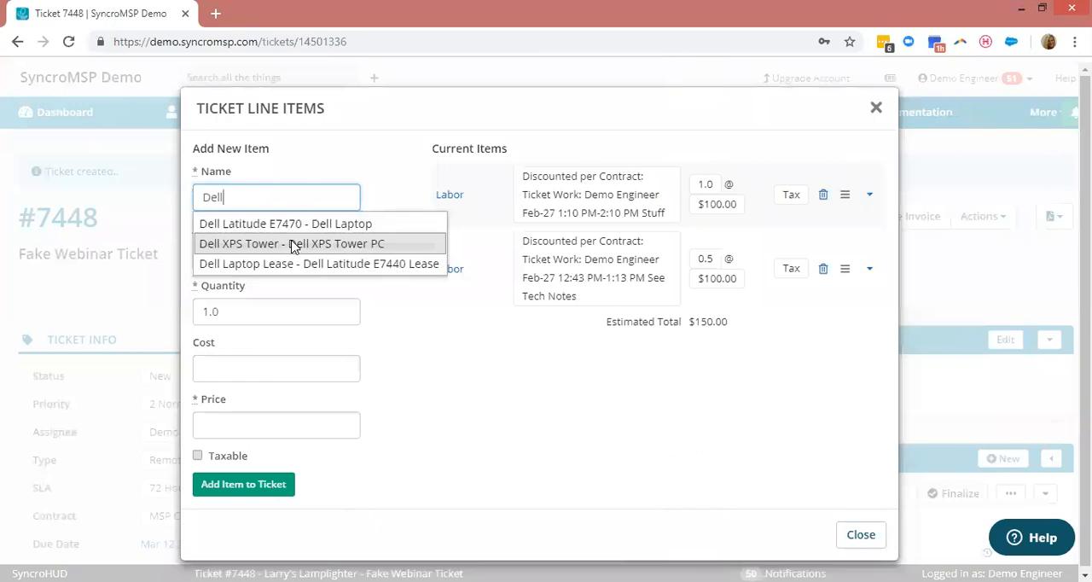
{"action": "left_click", "coordinate": [291, 245]}
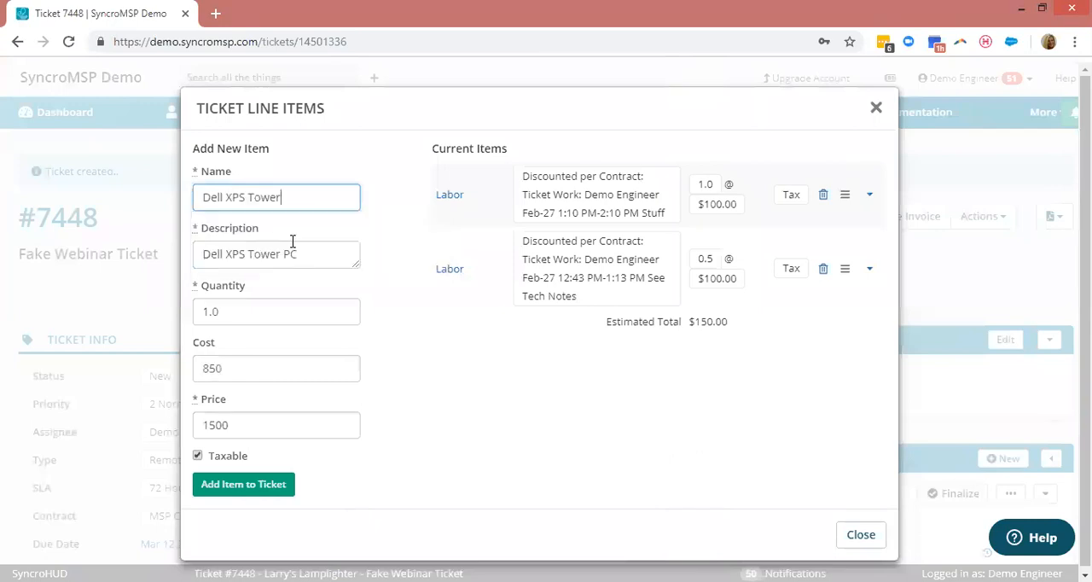
{"action": "left_click", "coordinate": [246, 483]}
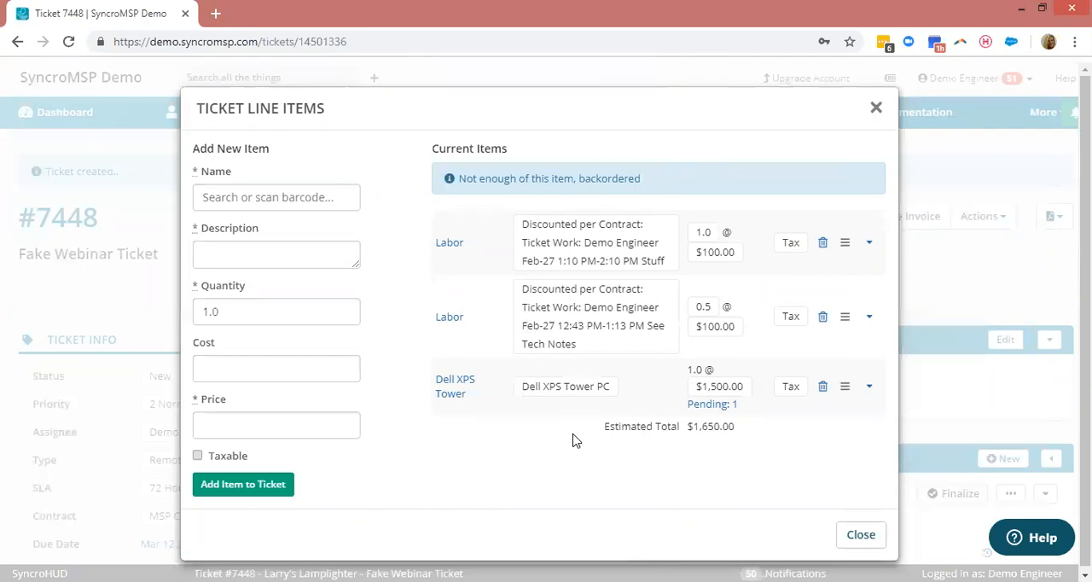
{"action": "left_click", "coordinate": [289, 200]}
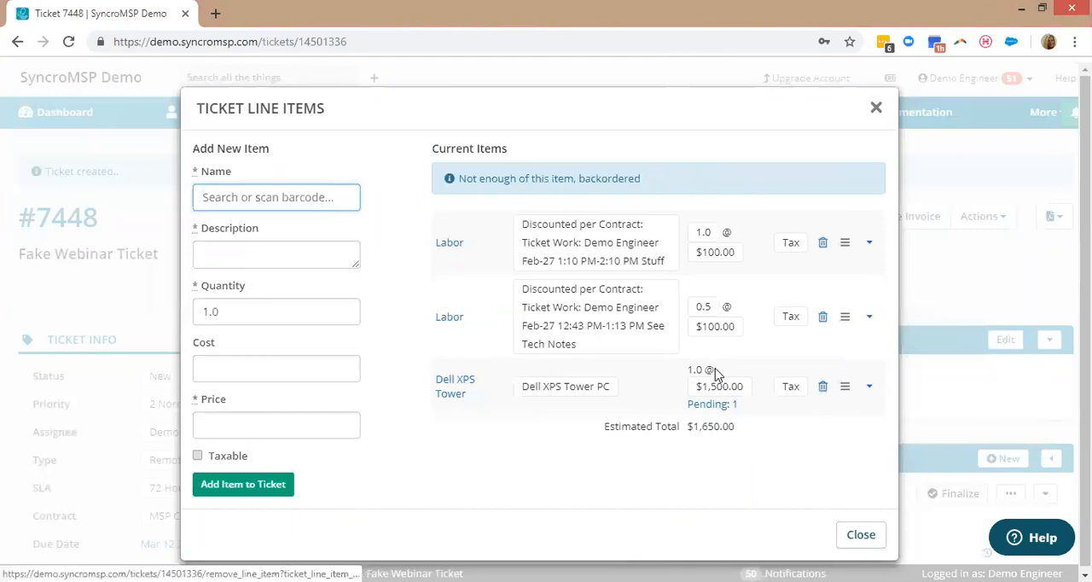
{"action": "left_click", "coordinate": [879, 533]}
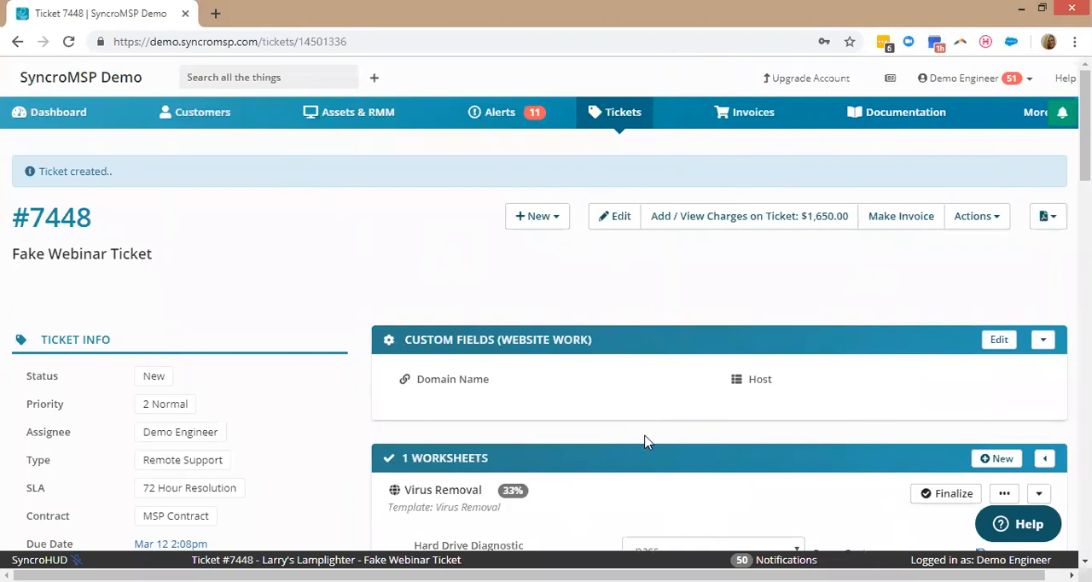
Go to the recurring invoices and open the Larry's MSP Contract schedule for editing.
{"action": "left_click", "coordinate": [748, 115]}
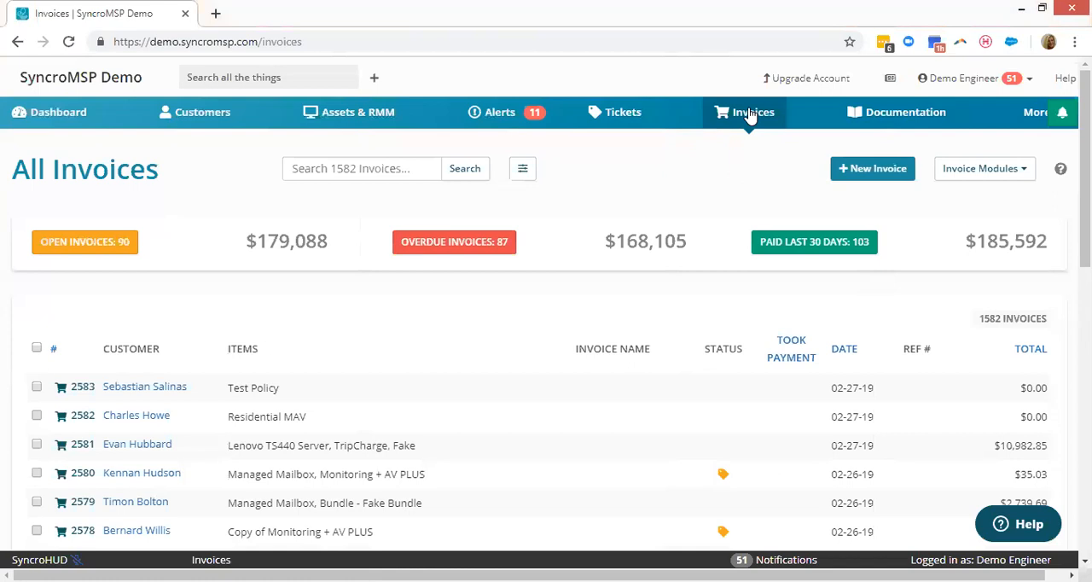
{"action": "left_click", "coordinate": [964, 175]}
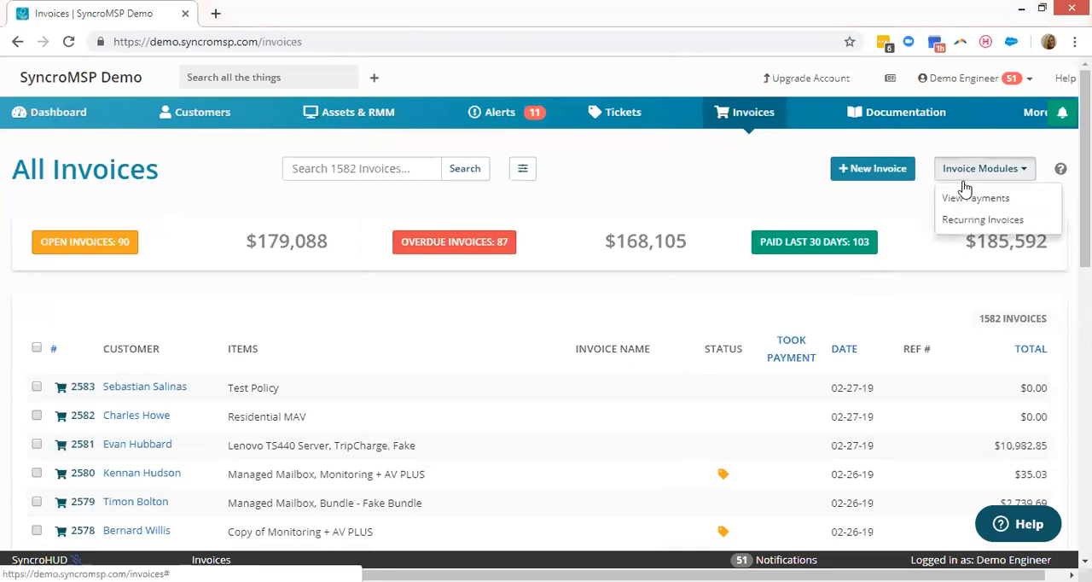
{"action": "left_click", "coordinate": [1002, 219]}
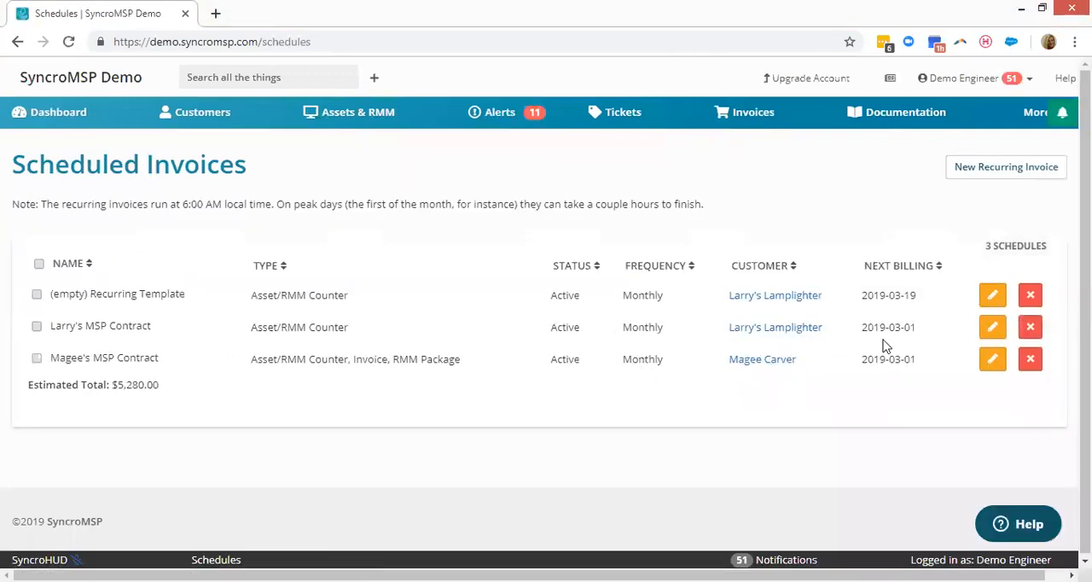
{"action": "left_click", "coordinate": [986, 333]}
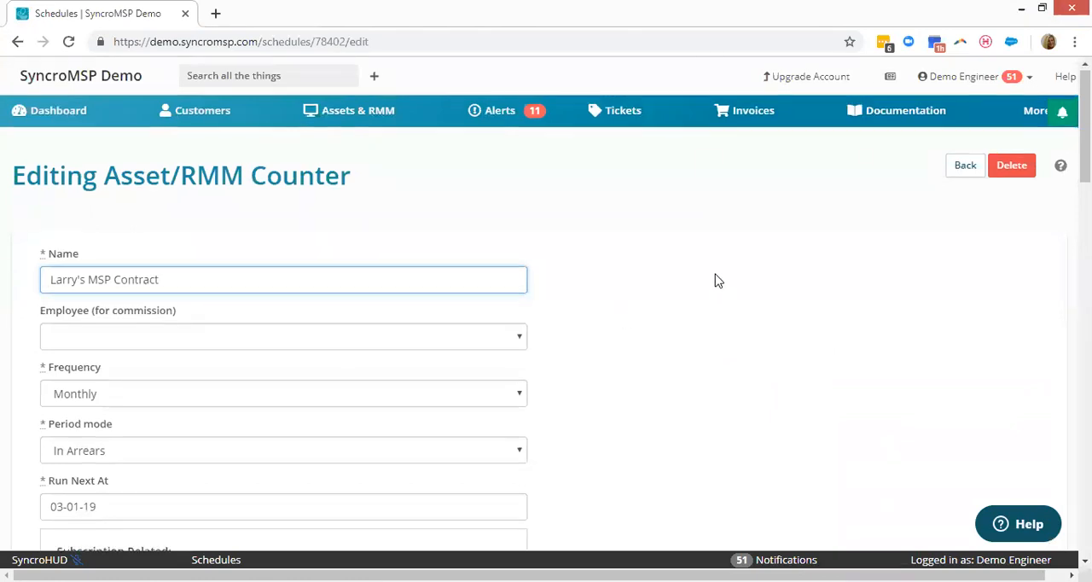
Review the billing frequency and period mode options available for the recurring invoice.
{"action": "scroll", "coordinate": [412, 273], "scroll_direction": "down", "scroll_amount": 2}
{"action": "left_click", "coordinate": [167, 246]}
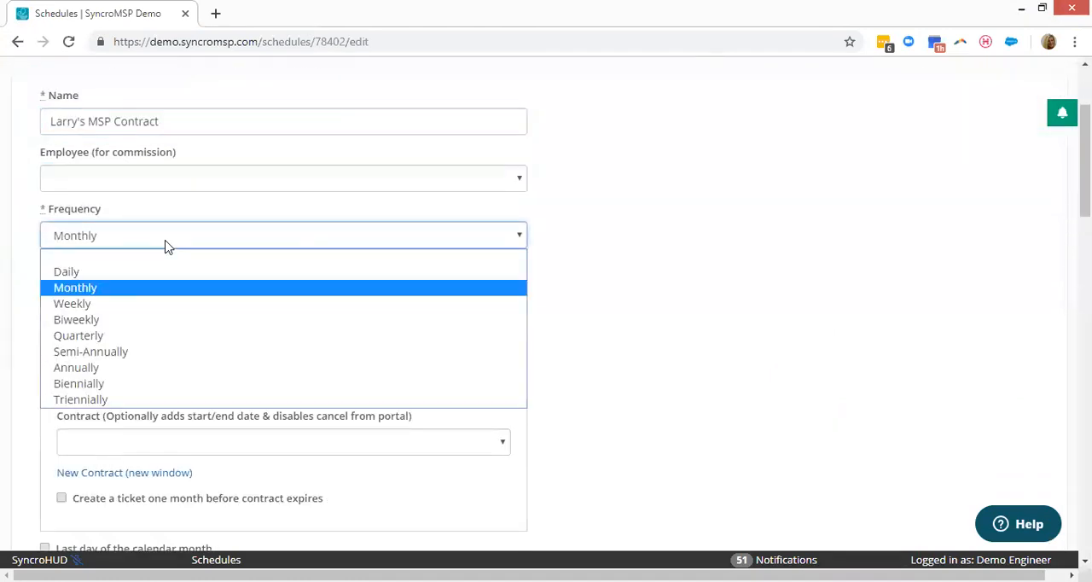
{"action": "left_click", "coordinate": [167, 246]}
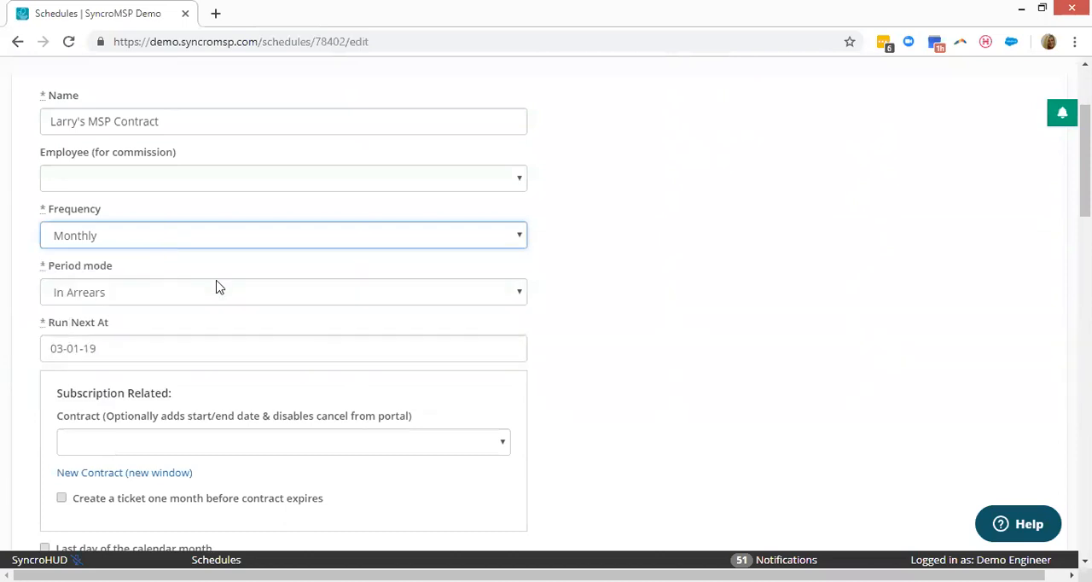
{"action": "left_click", "coordinate": [209, 293]}
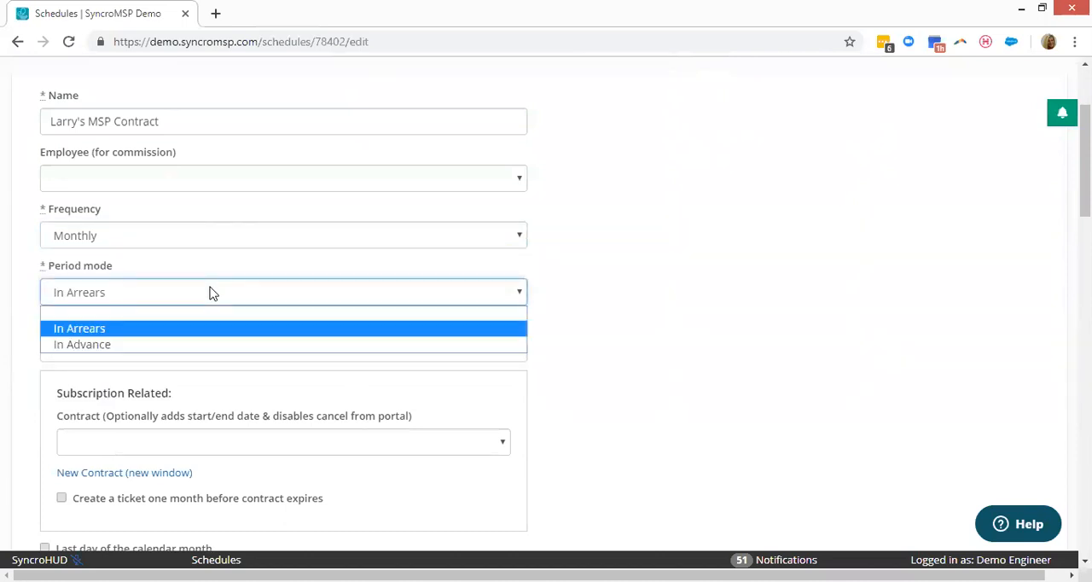
{"action": "left_click", "coordinate": [211, 292]}
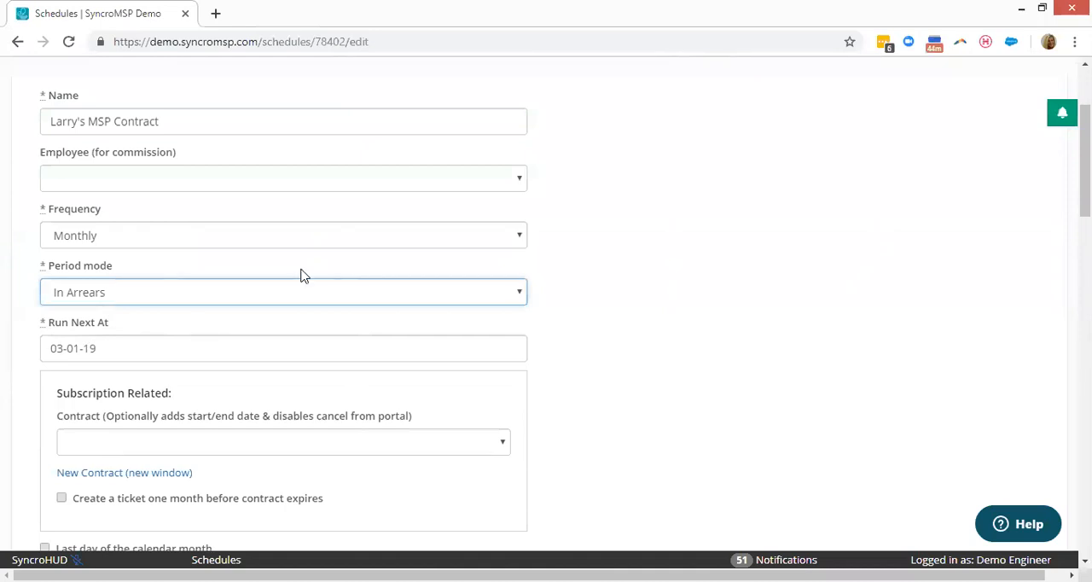
Enable creating a ticket one month before the contract expires, and highlight the option to add any pending ticket charges.
{"action": "scroll", "coordinate": [324, 269], "scroll_direction": "down", "scroll_amount": 2}
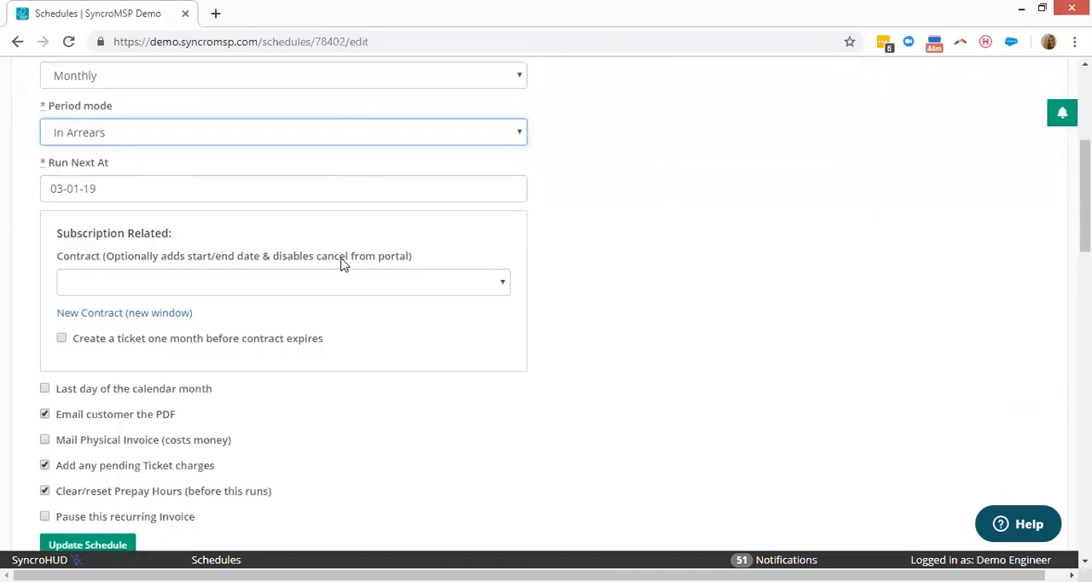
{"action": "left_click", "coordinate": [64, 340]}
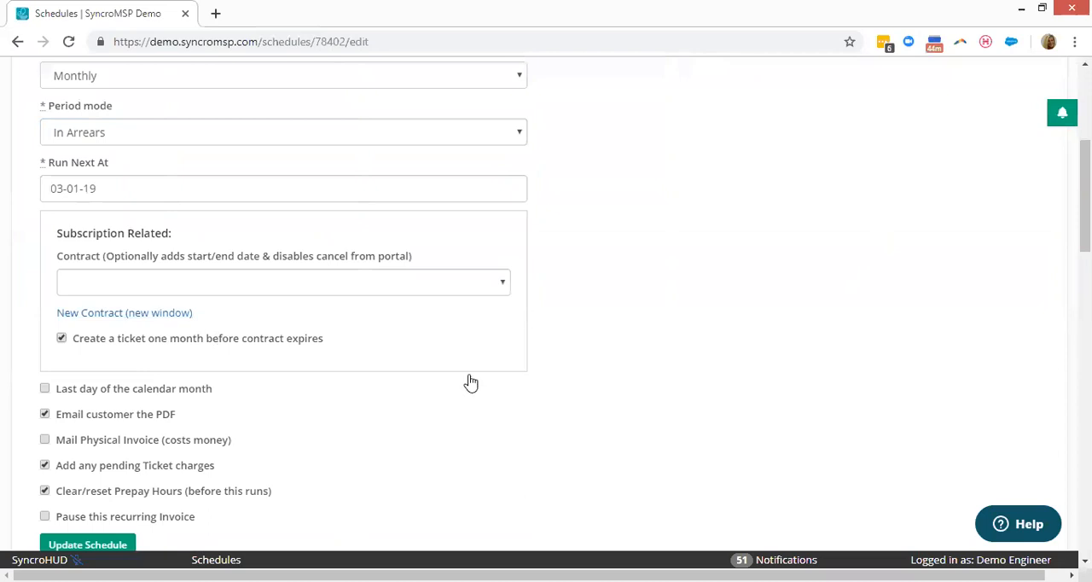
{"action": "scroll", "coordinate": [672, 314], "scroll_direction": "down", "scroll_amount": 2}
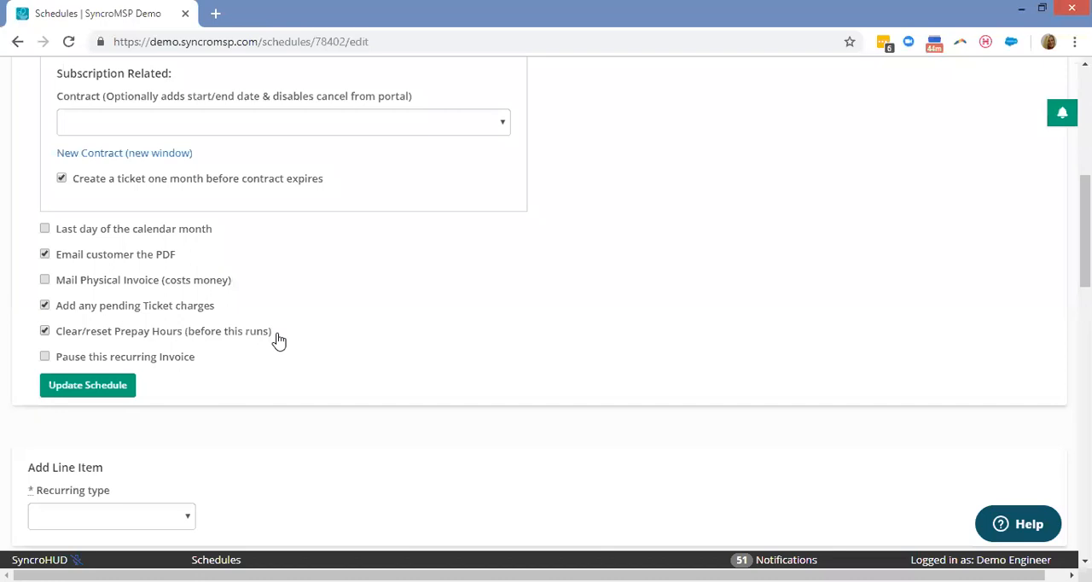
{"action": "left_click_drag", "start_coordinate": [220, 308], "coordinate": [57, 294]}
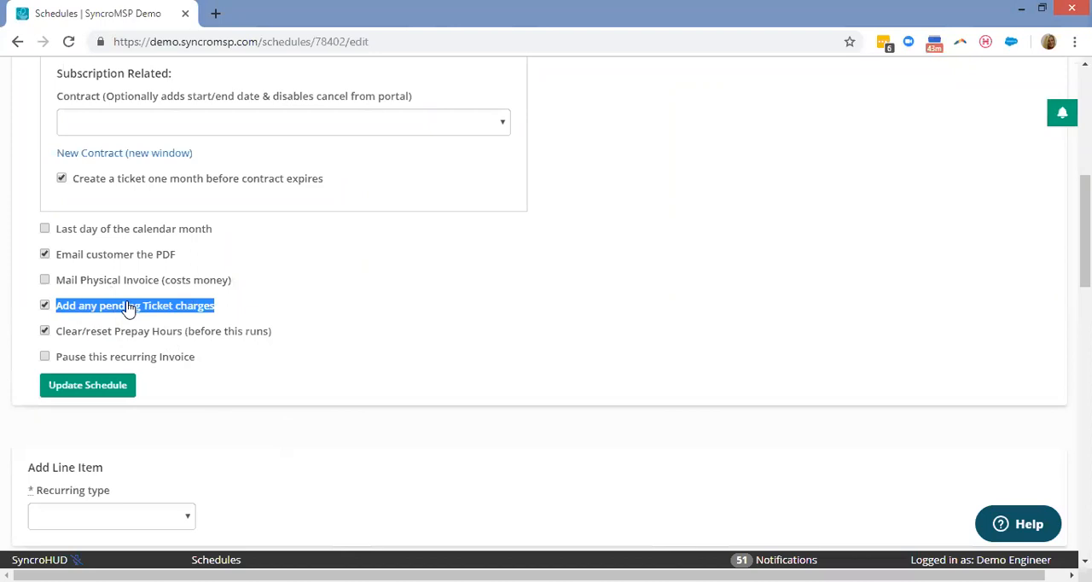
Start a new schedule line item with the Data Backup Line recurring type and check its Cloudberry user choices.
{"action": "scroll", "coordinate": [395, 254], "scroll_direction": "down", "scroll_amount": 3}
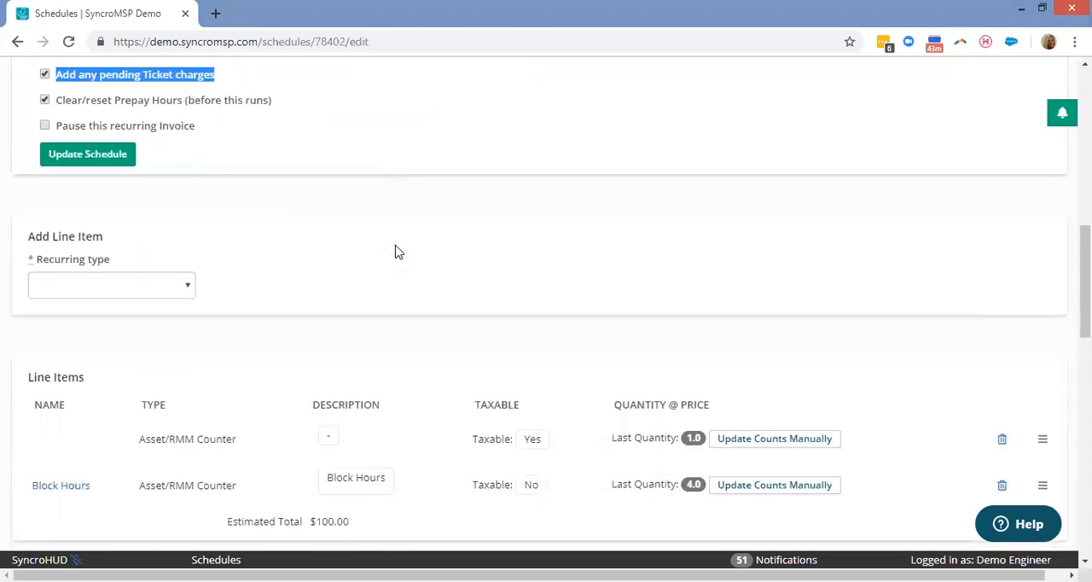
{"action": "scroll", "coordinate": [595, 151], "scroll_direction": "down", "scroll_amount": 1}
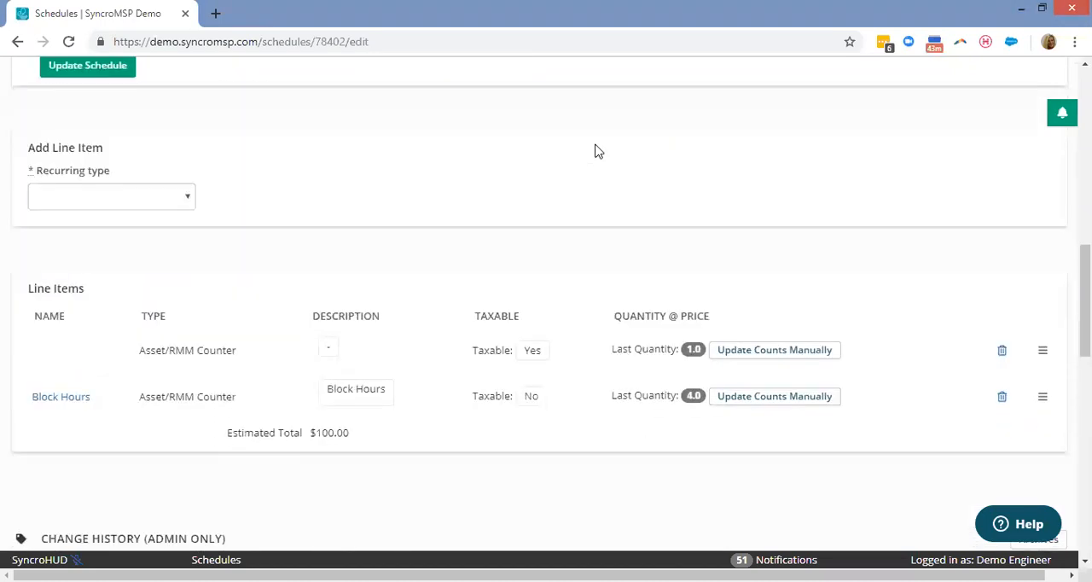
{"action": "left_click", "coordinate": [122, 197]}
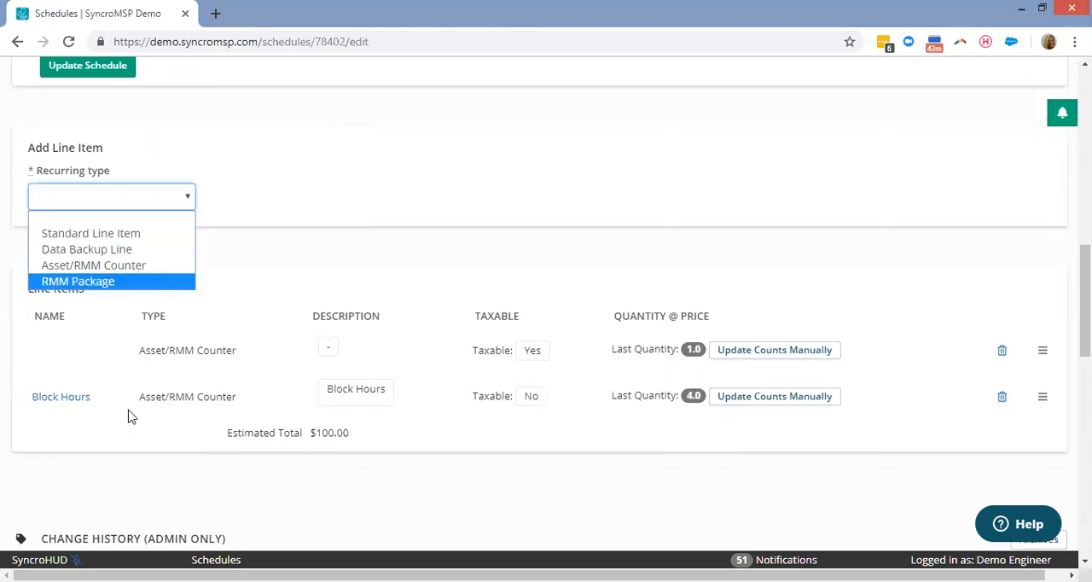
{"action": "left_click", "coordinate": [129, 249]}
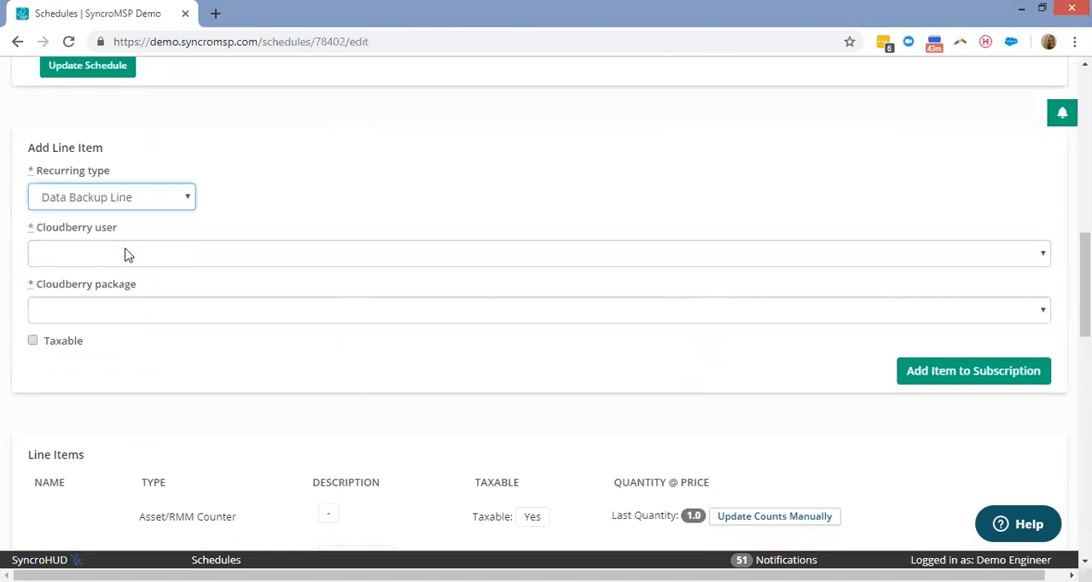
{"action": "left_click", "coordinate": [125, 254]}
{"action": "left_click", "coordinate": [126, 255]}
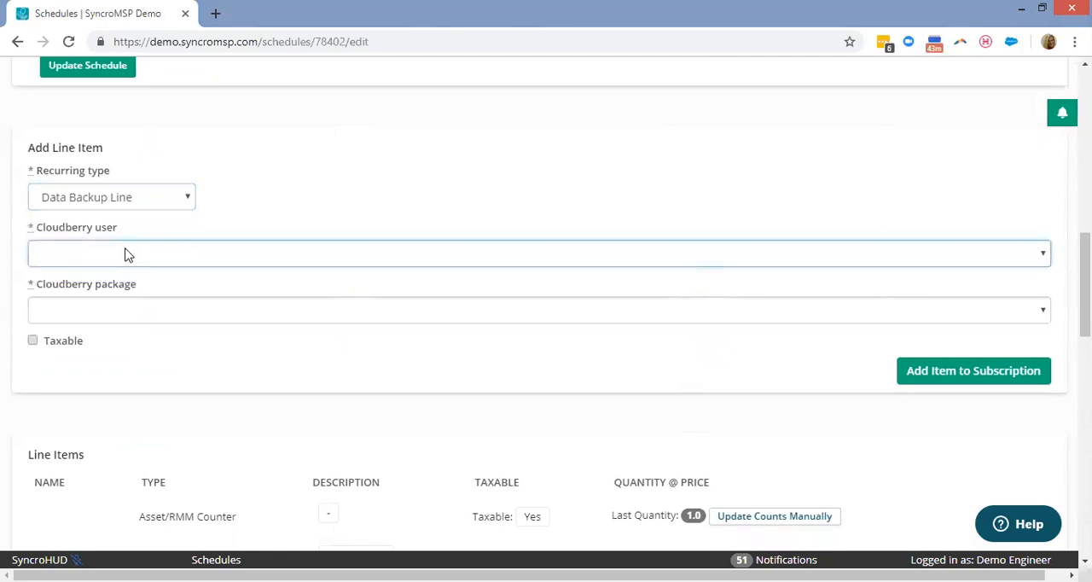
Switch the new line item to Asset/RMM Counter and base its dynamic quantity on the Syncro Device asset type.
{"action": "left_click", "coordinate": [128, 196]}
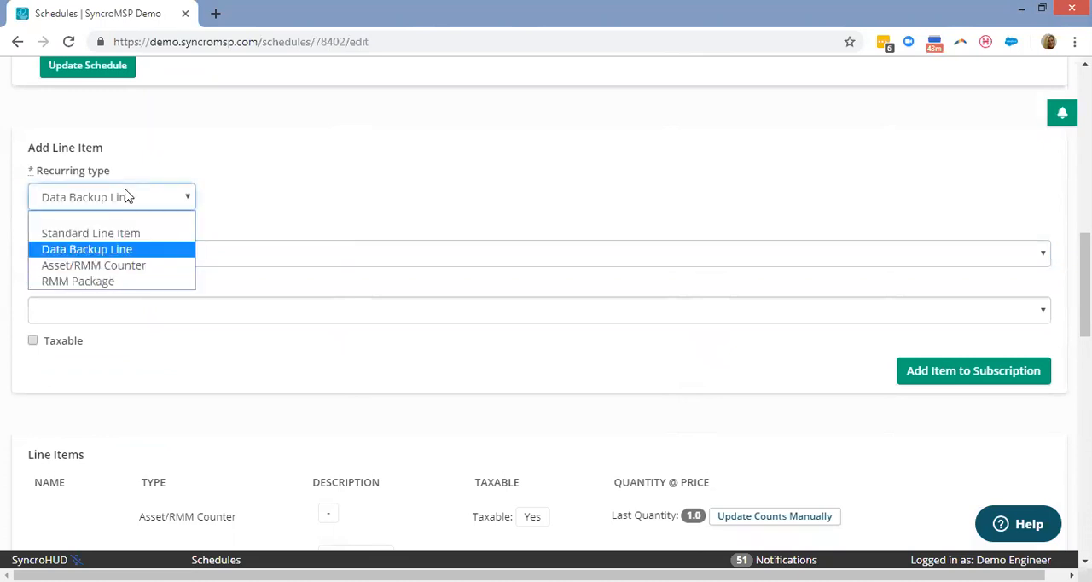
{"action": "left_click", "coordinate": [132, 266]}
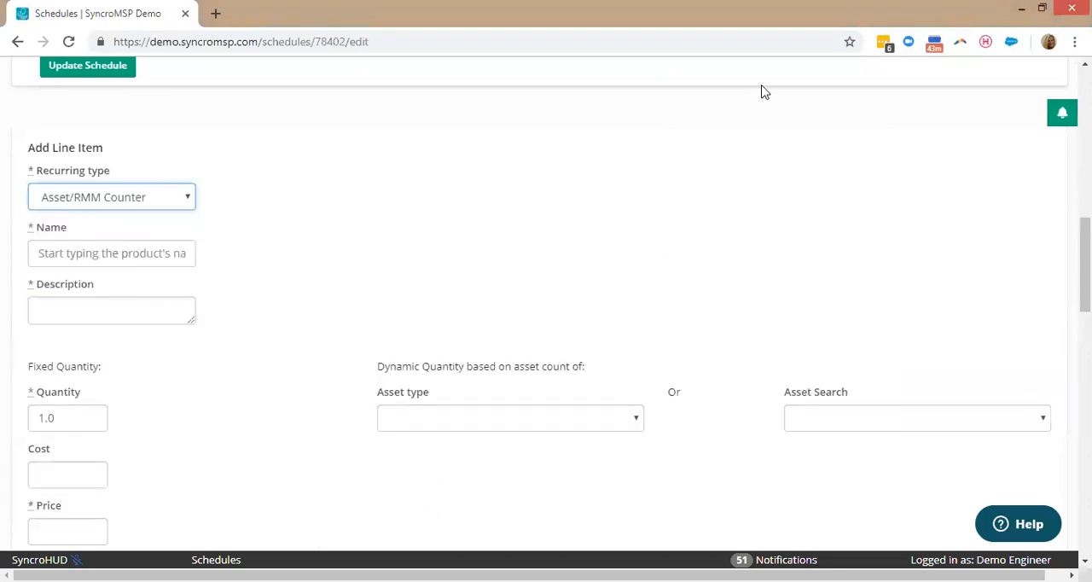
{"action": "scroll", "coordinate": [744, 109], "scroll_direction": "up", "scroll_amount": 1}
{"action": "scroll", "coordinate": [648, 303], "scroll_direction": "down", "scroll_amount": 2}
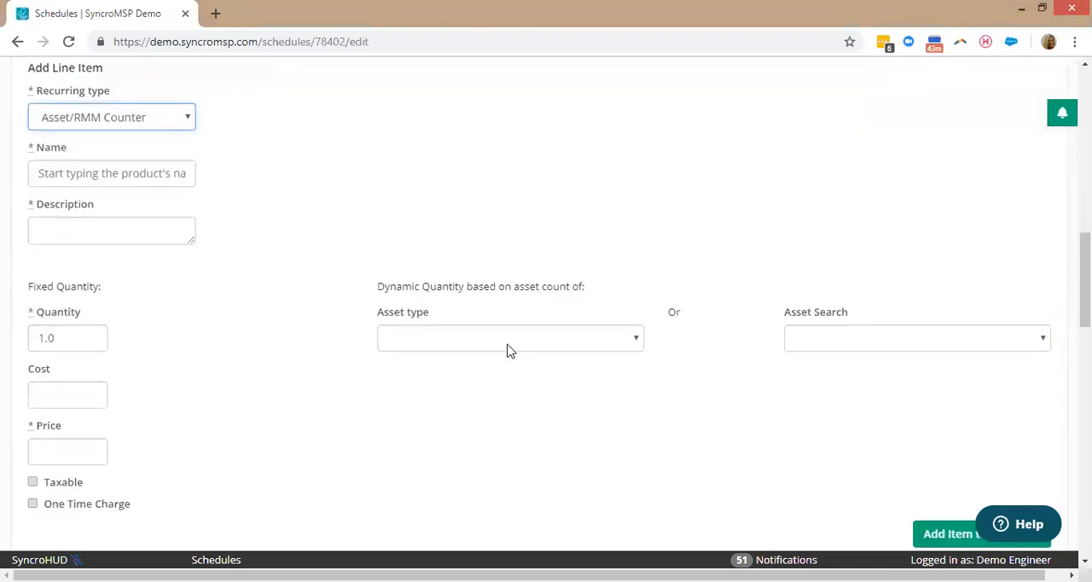
{"action": "left_click", "coordinate": [508, 348]}
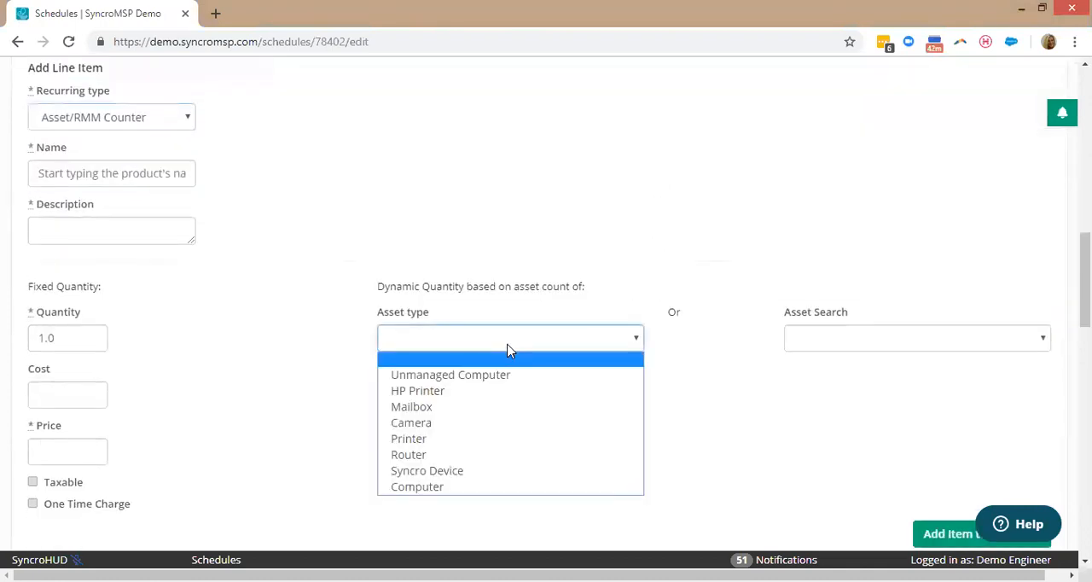
{"action": "left_click", "coordinate": [454, 474]}
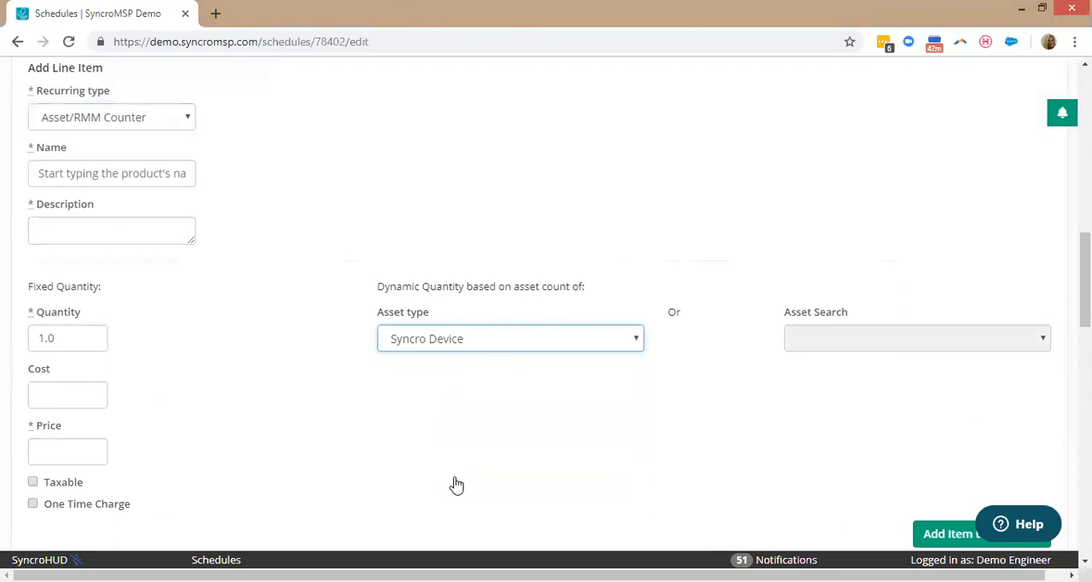
Clear the asset type, base the counter's quantity on the Servers asset search instead, and review the other saved searches.
{"action": "left_click", "coordinate": [452, 345]}
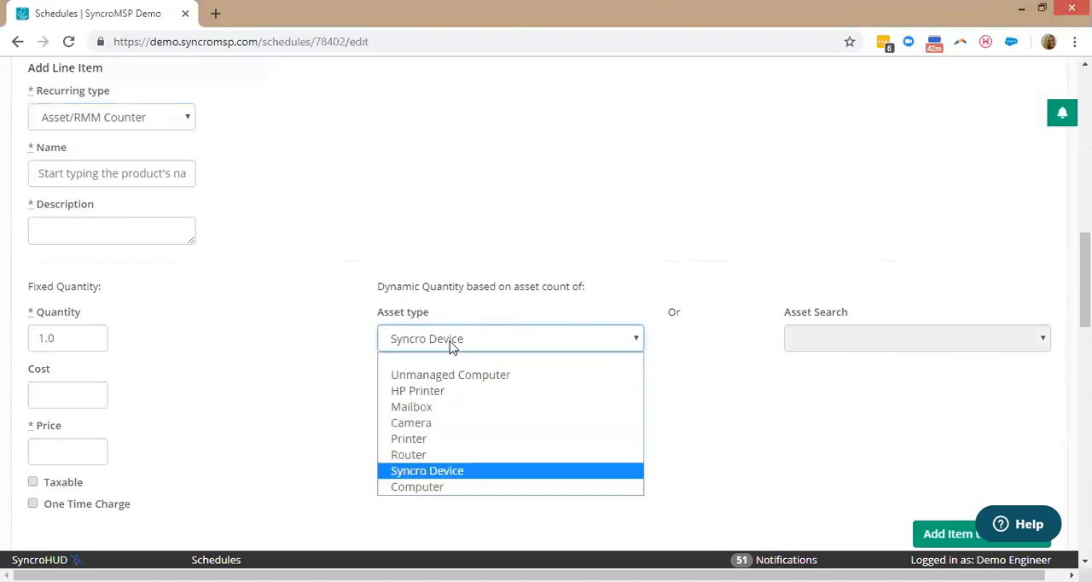
{"action": "left_click", "coordinate": [453, 361]}
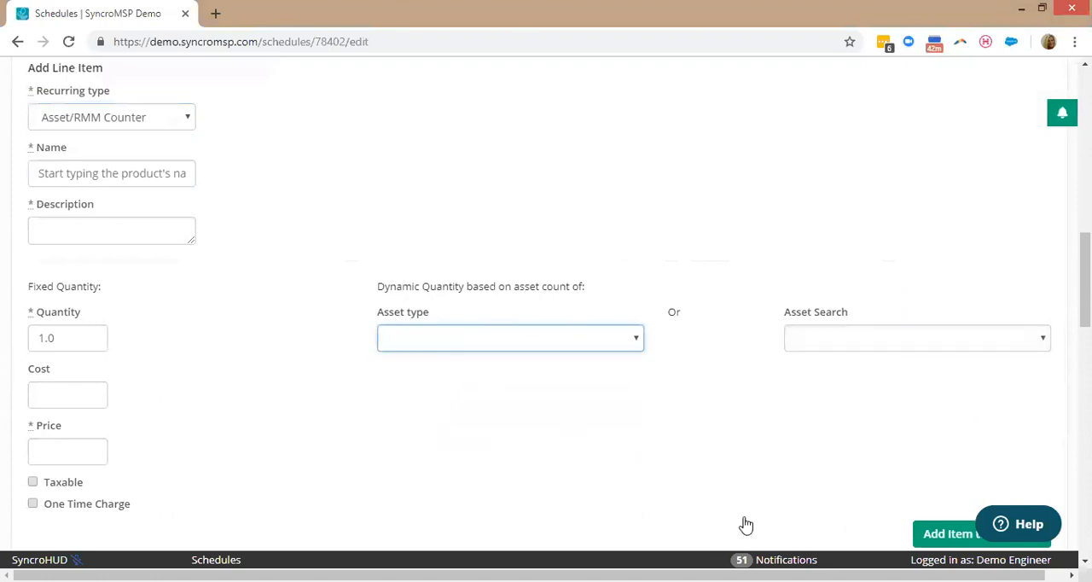
{"action": "left_click", "coordinate": [836, 352]}
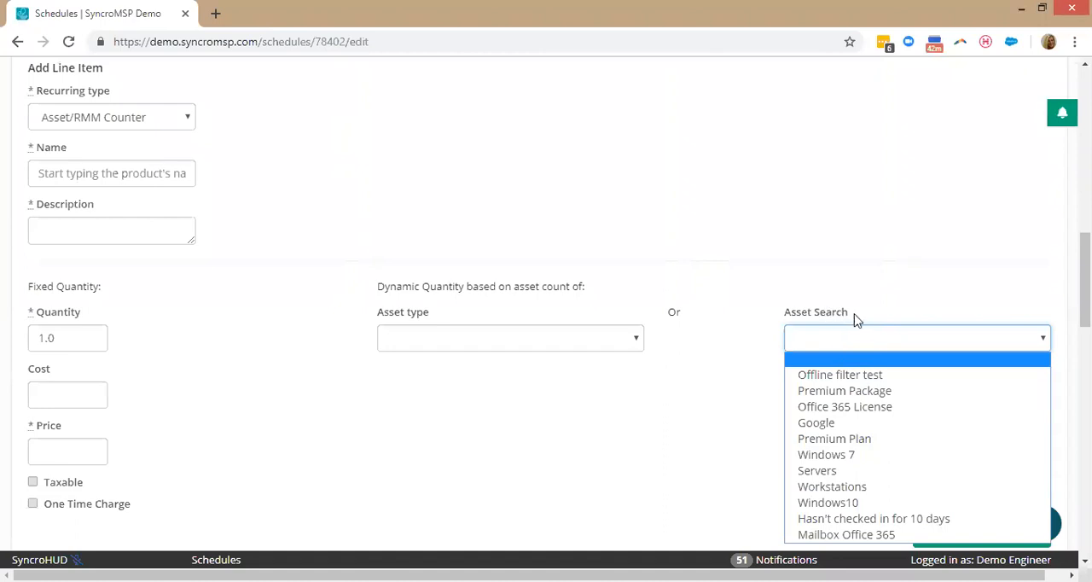
{"action": "left_click", "coordinate": [817, 471]}
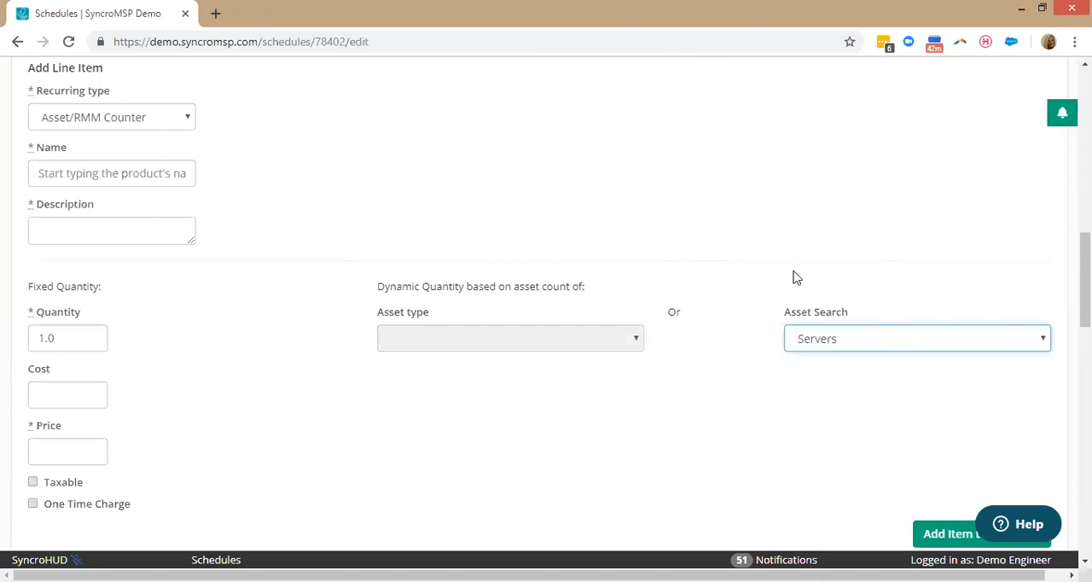
{"action": "left_click", "coordinate": [863, 342]}
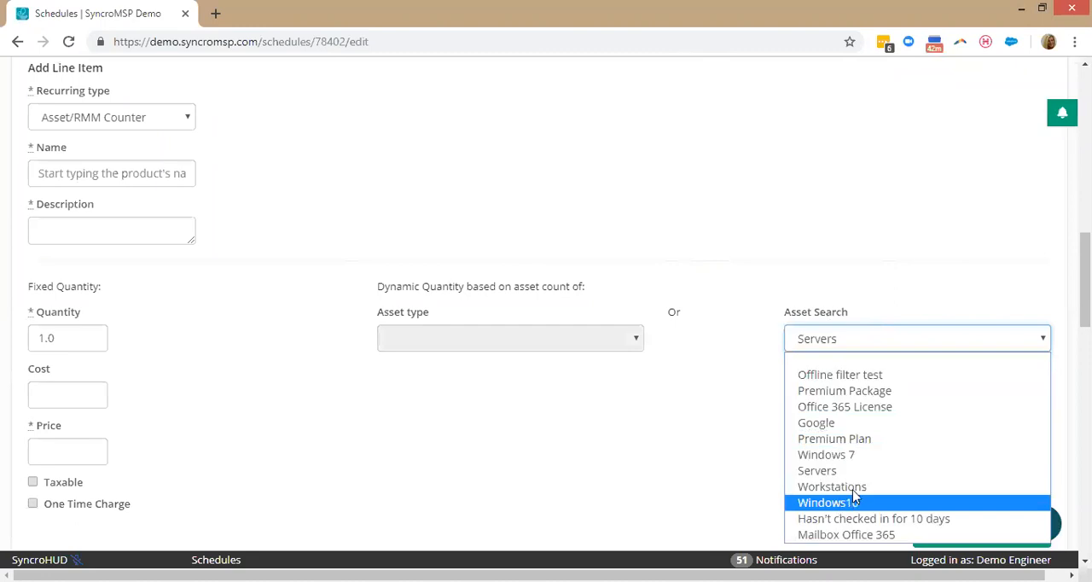
{"action": "left_click", "coordinate": [675, 495]}
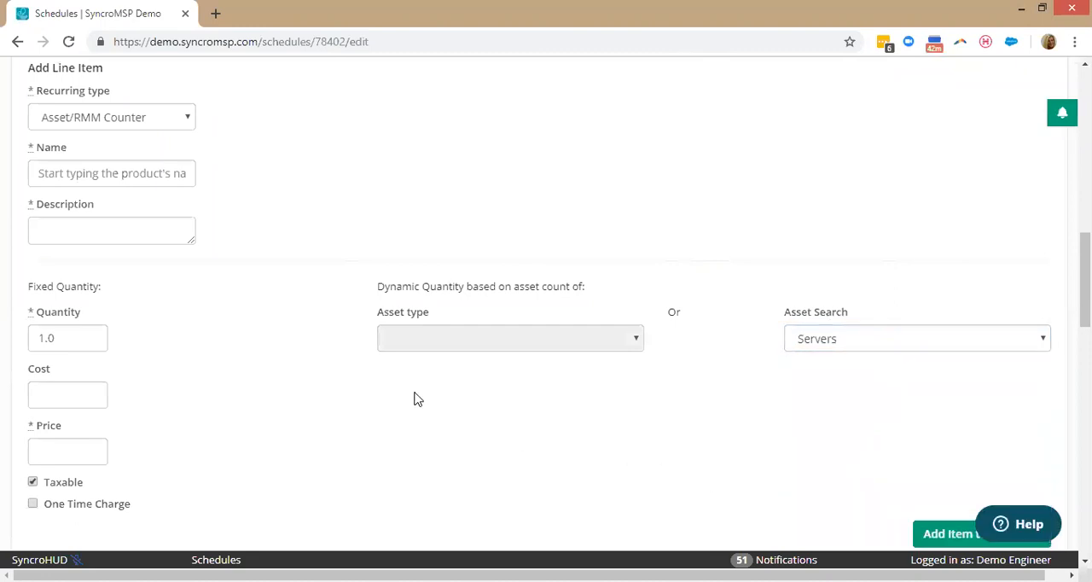
Change the new line item's recurring type to RMM Package and choose the Monitoring + AV PLUS package.
{"action": "left_click", "coordinate": [83, 121]}
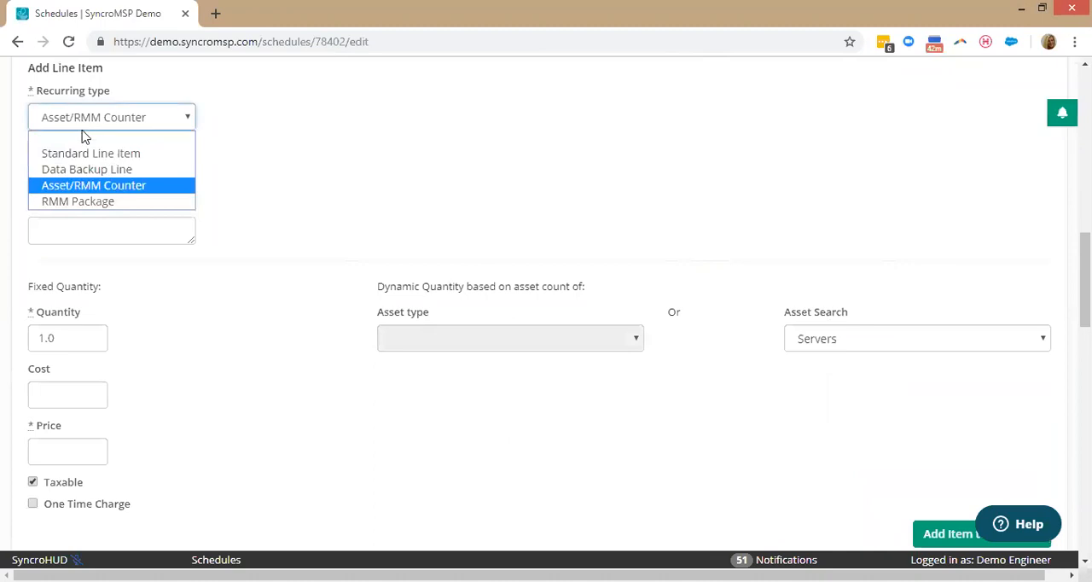
{"action": "left_click", "coordinate": [90, 203]}
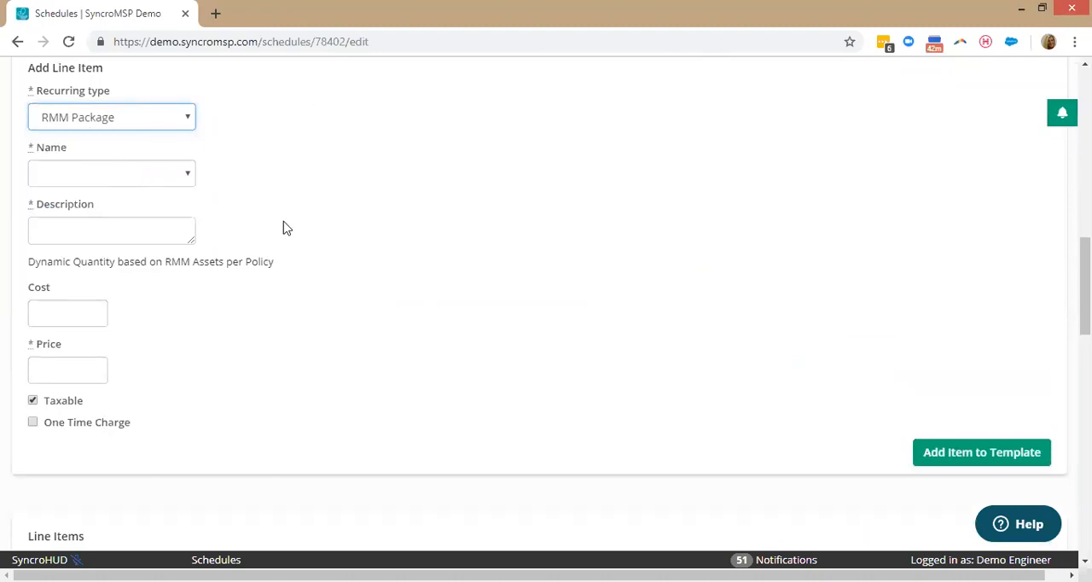
{"action": "left_click", "coordinate": [124, 175]}
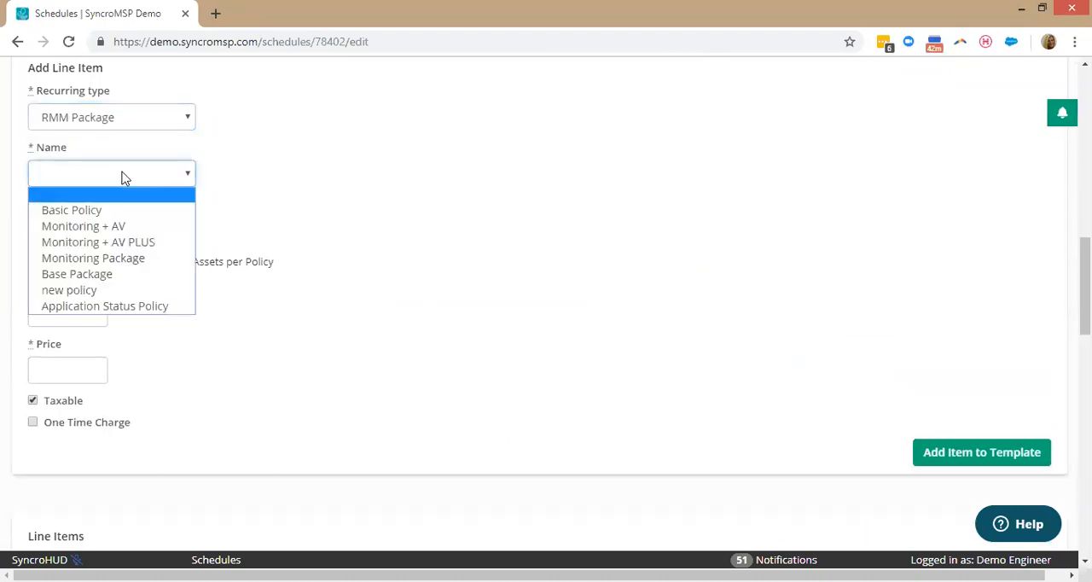
{"action": "left_click", "coordinate": [85, 246]}
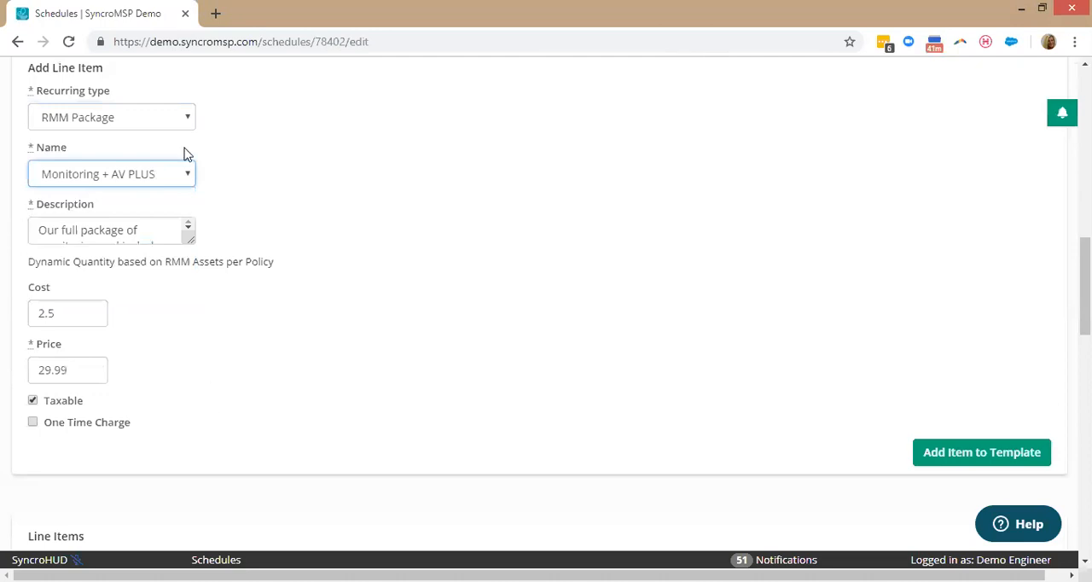
Look over the schedule's existing line items, then leave the schedule and open the products inventory.
{"action": "scroll", "coordinate": [631, 348], "scroll_direction": "down", "scroll_amount": 3}
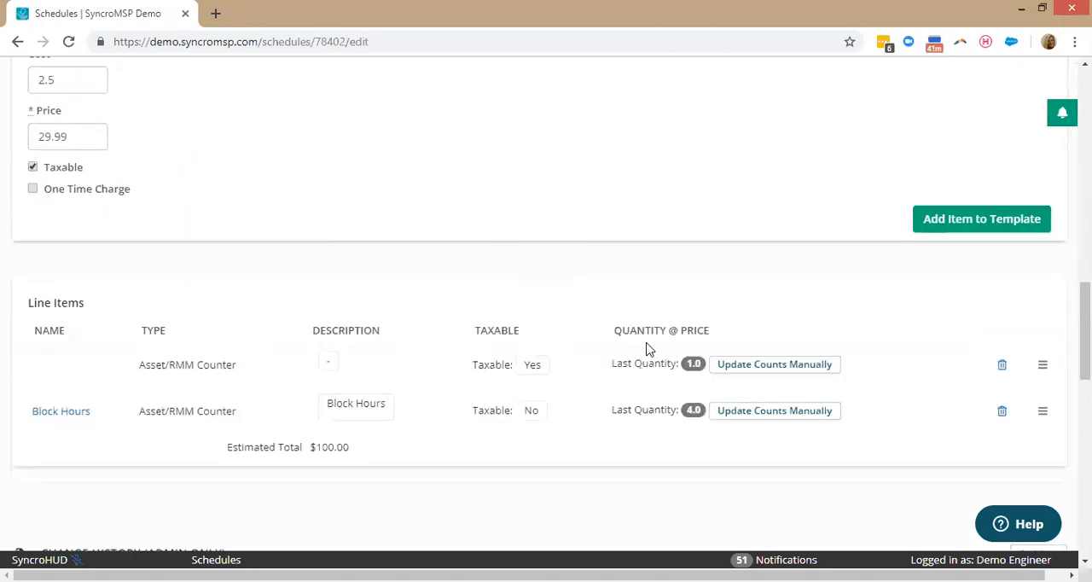
{"action": "scroll", "coordinate": [648, 349], "scroll_direction": "down", "scroll_amount": 1}
{"action": "scroll", "coordinate": [648, 349], "scroll_direction": "up", "scroll_amount": 15}
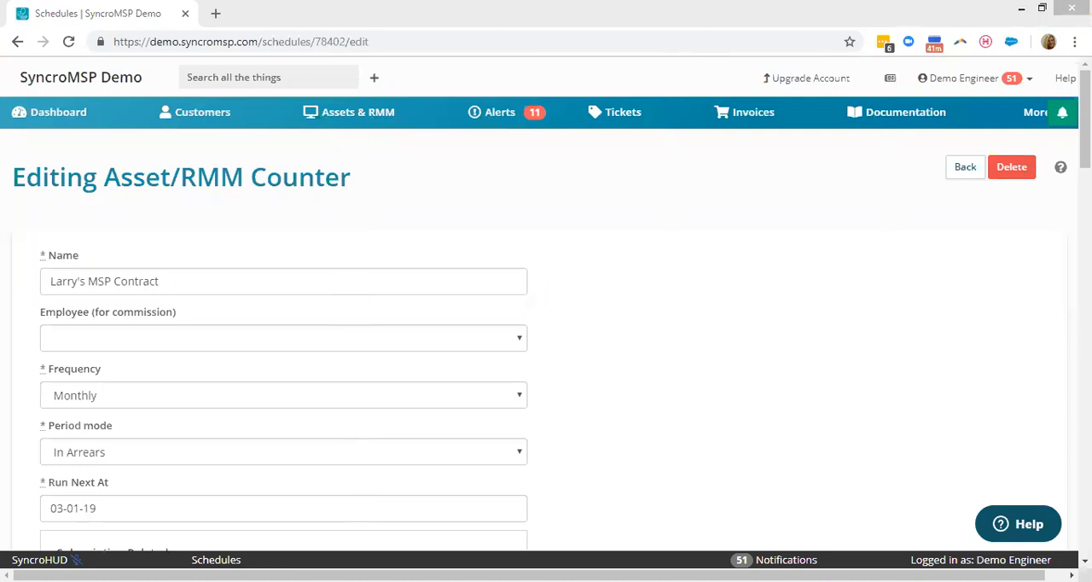
{"action": "left_click", "coordinate": [1034, 112]}
{"action": "left_click", "coordinate": [1019, 431]}
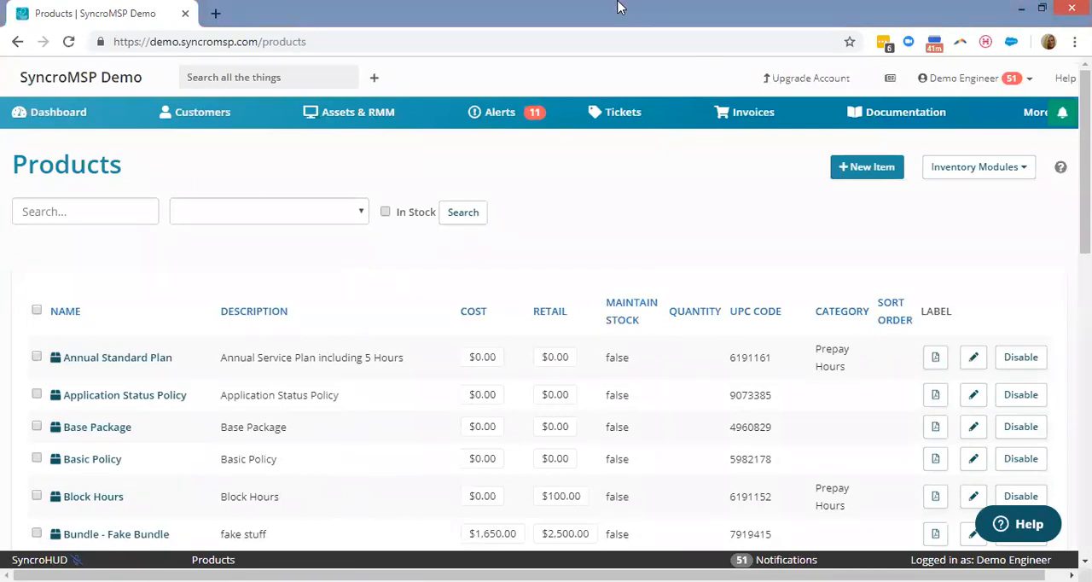
Open the Syncro Help Center and search it for "import".
{"action": "left_click", "coordinate": [1064, 79]}
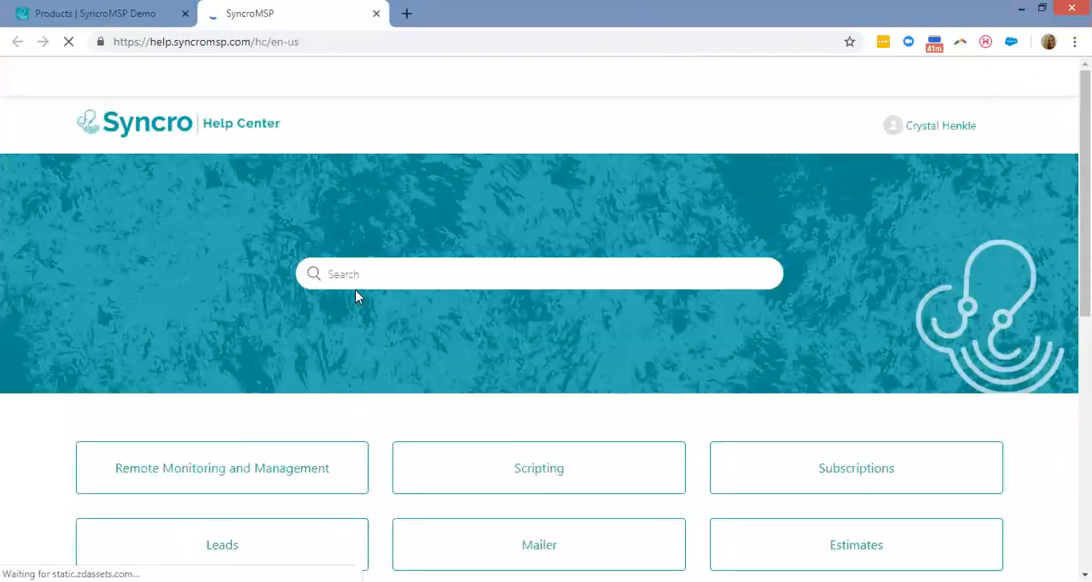
{"action": "left_click", "coordinate": [365, 275]}
{"action": "type", "text": "import"}
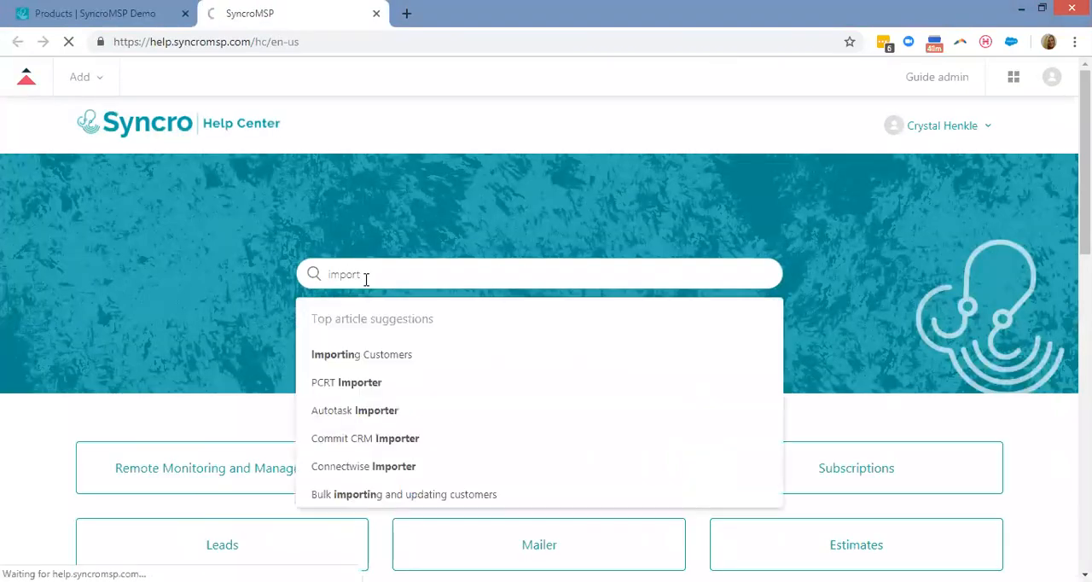
{"action": "key", "text": "Return"}
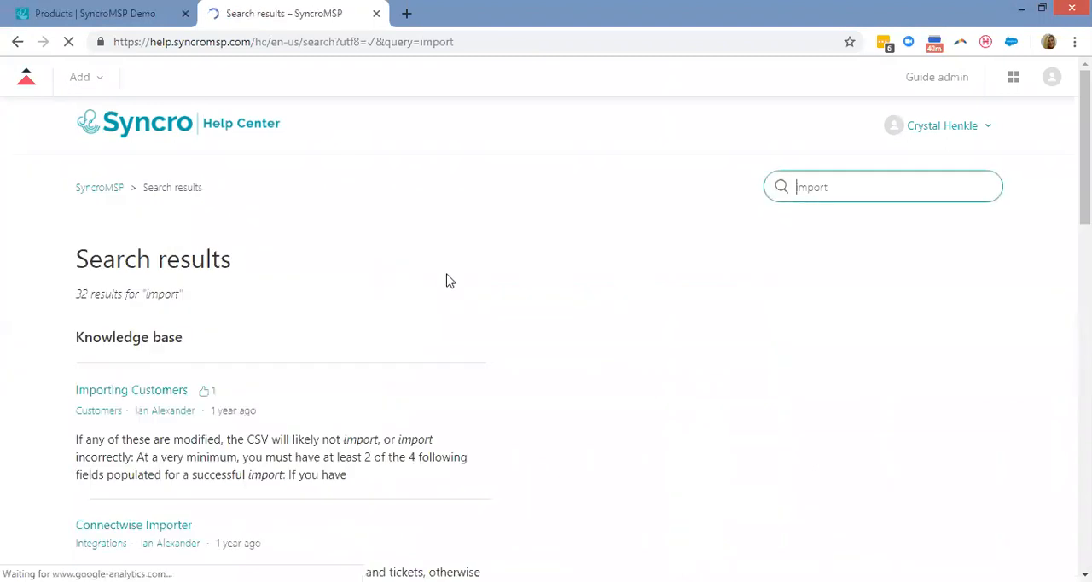
Browse the import search results, open the "Inventory Import CSV Breakdown and Bulk Update" article, and read its export and import instructions.
{"action": "scroll", "coordinate": [348, 332], "scroll_direction": "down", "scroll_amount": 1}
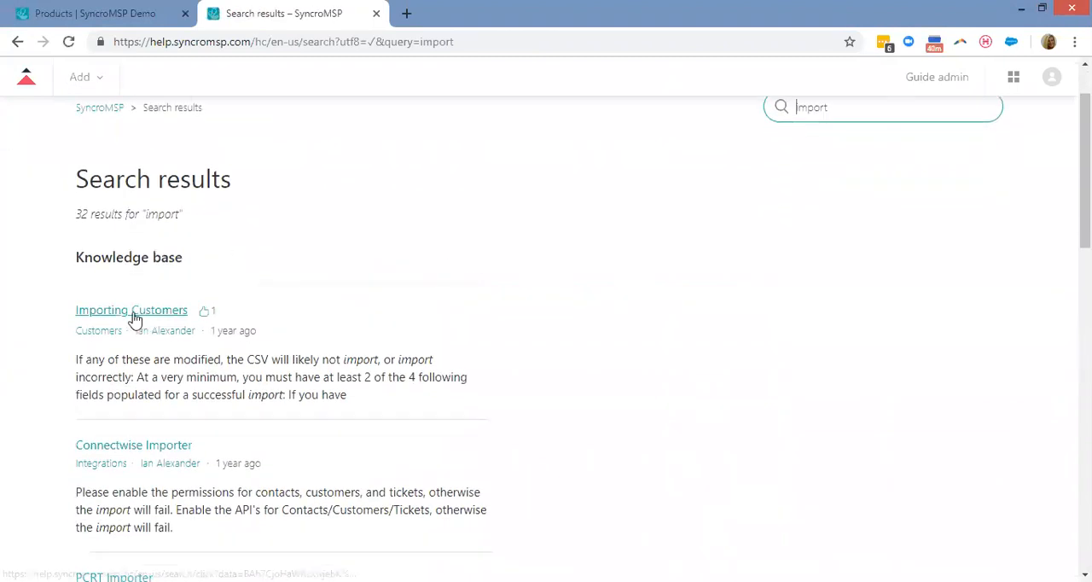
{"action": "scroll", "coordinate": [590, 232], "scroll_direction": "down", "scroll_amount": 3}
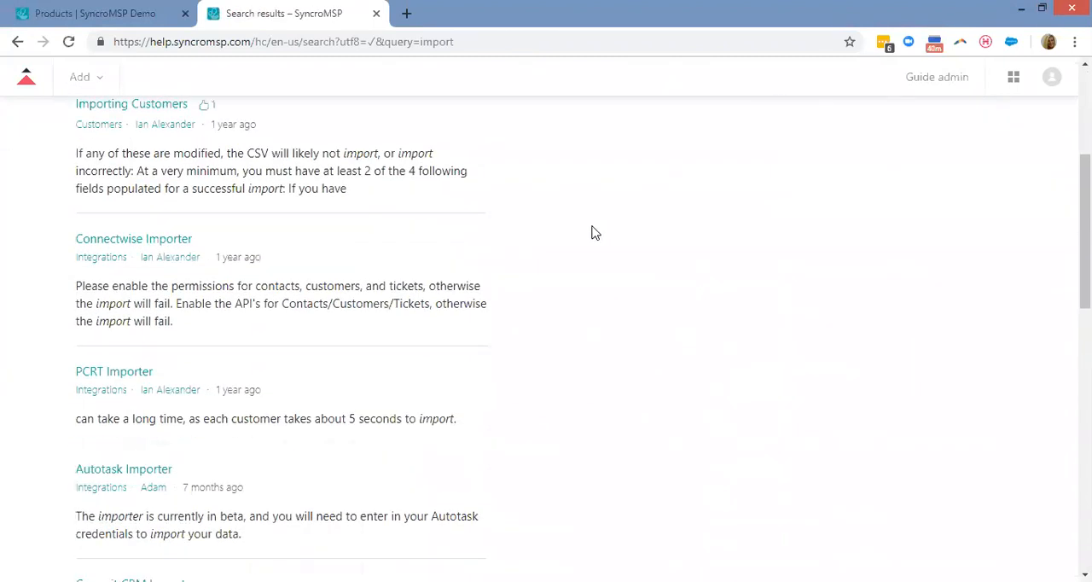
{"action": "scroll", "coordinate": [593, 233], "scroll_direction": "down", "scroll_amount": 4}
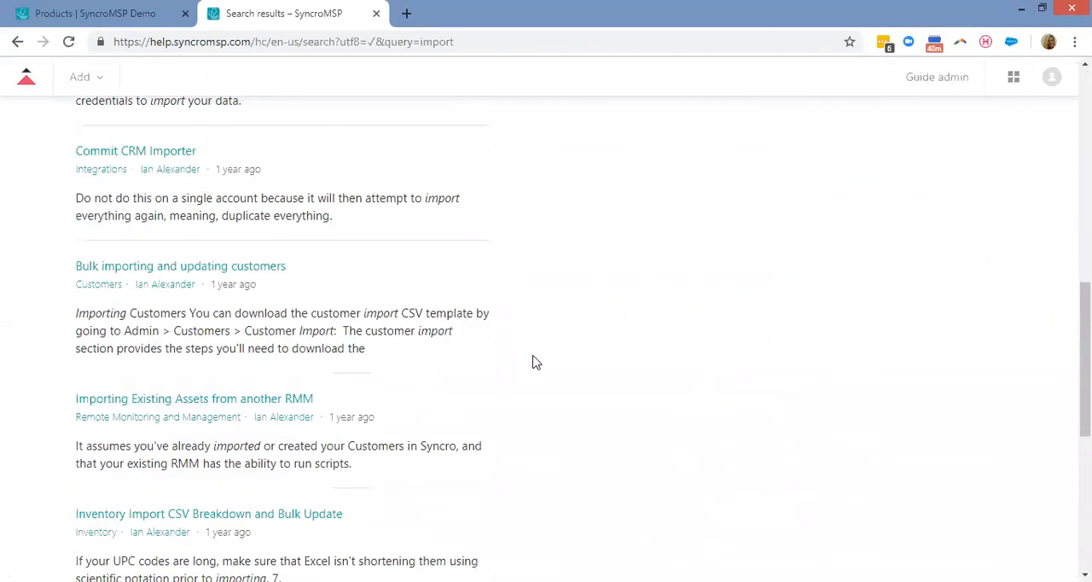
{"action": "scroll", "coordinate": [533, 362], "scroll_direction": "down", "scroll_amount": 1}
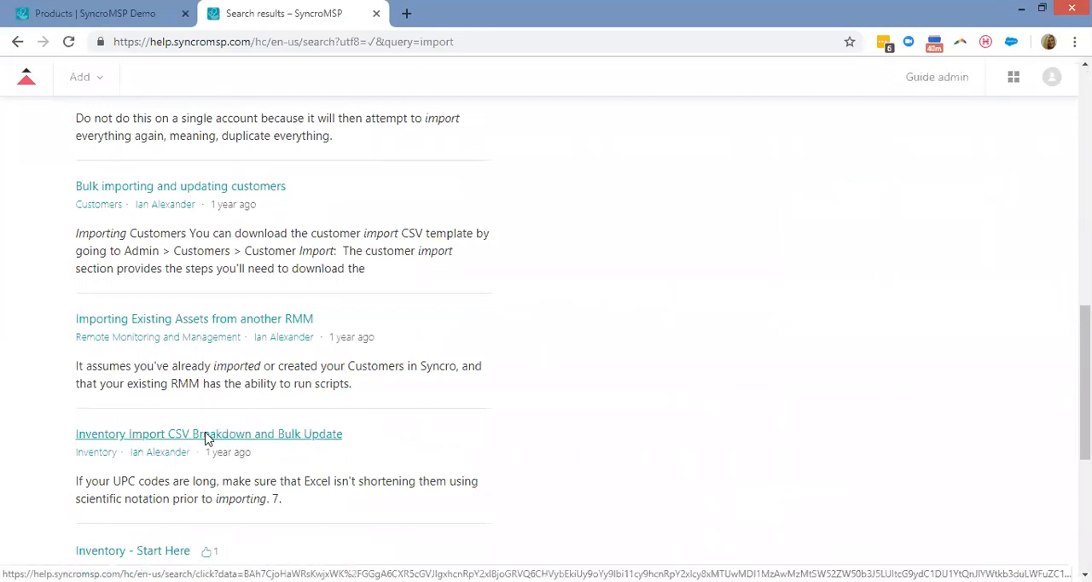
{"action": "left_click", "coordinate": [206, 439]}
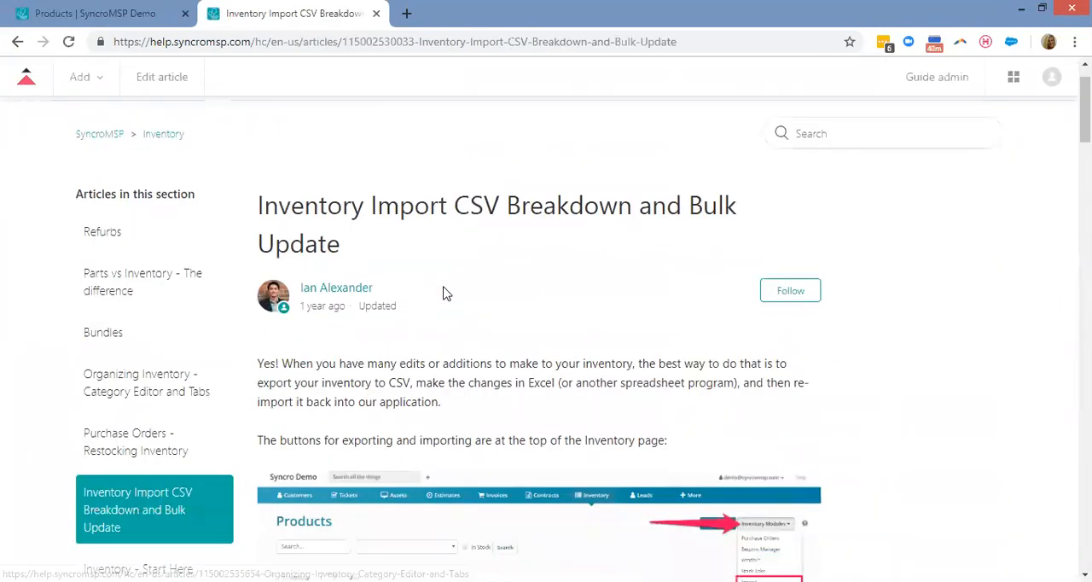
{"action": "scroll", "coordinate": [441, 293], "scroll_direction": "down", "scroll_amount": 5}
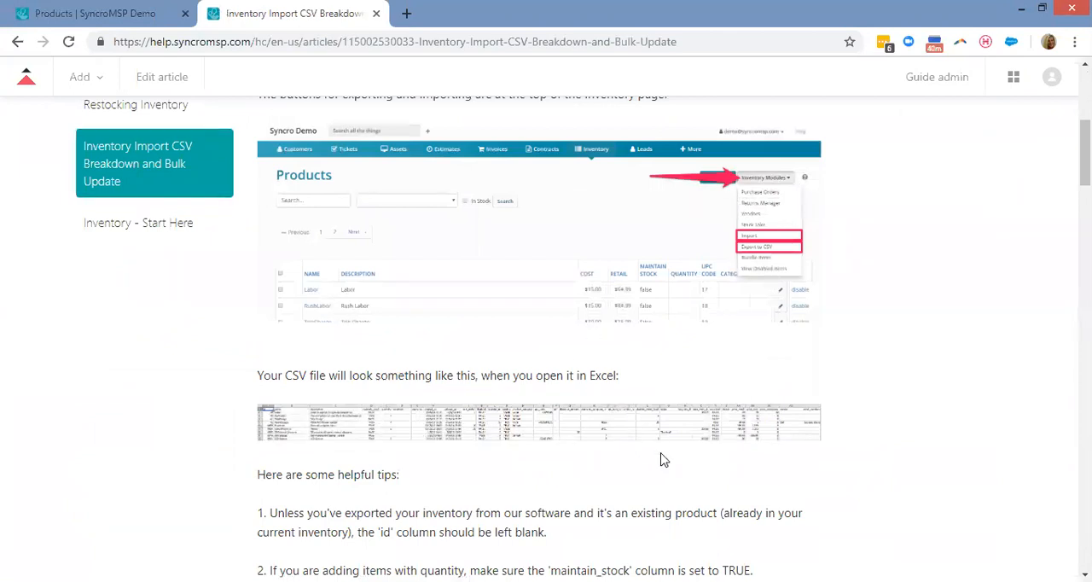
Return to the SyncroMSP demo, go to the recurring invoices, and open the Larry's MSP Contract schedule for editing.
{"action": "left_click", "coordinate": [94, 12]}
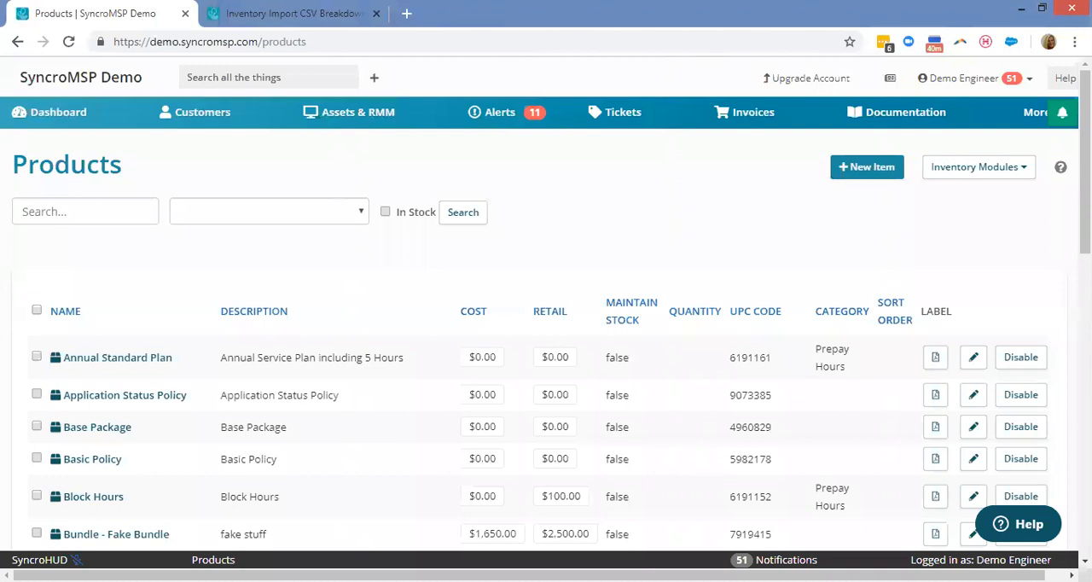
{"action": "left_click", "coordinate": [1034, 112]}
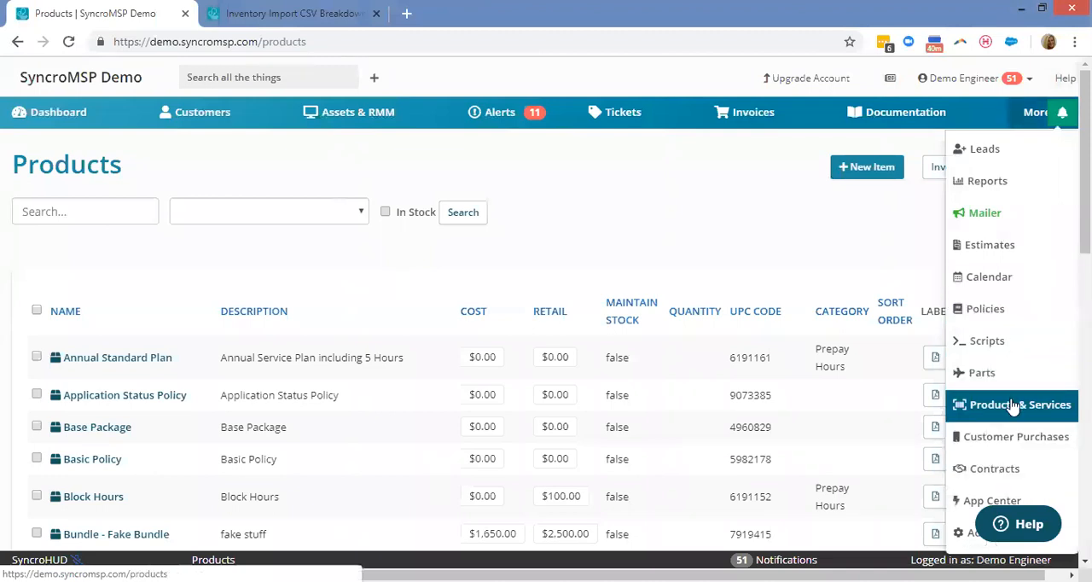
{"action": "left_click", "coordinate": [743, 118]}
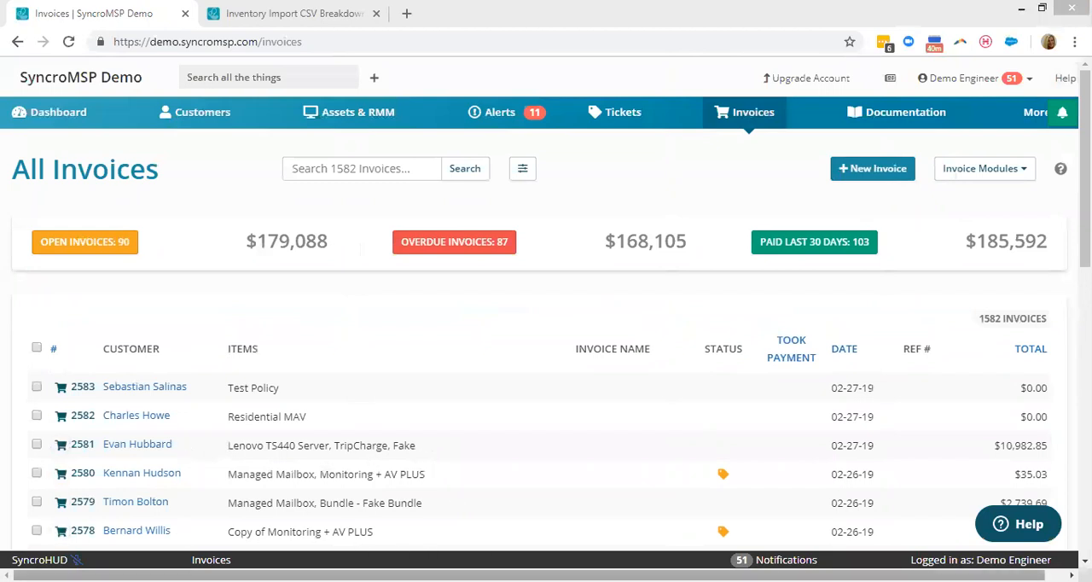
{"action": "left_click", "coordinate": [972, 175]}
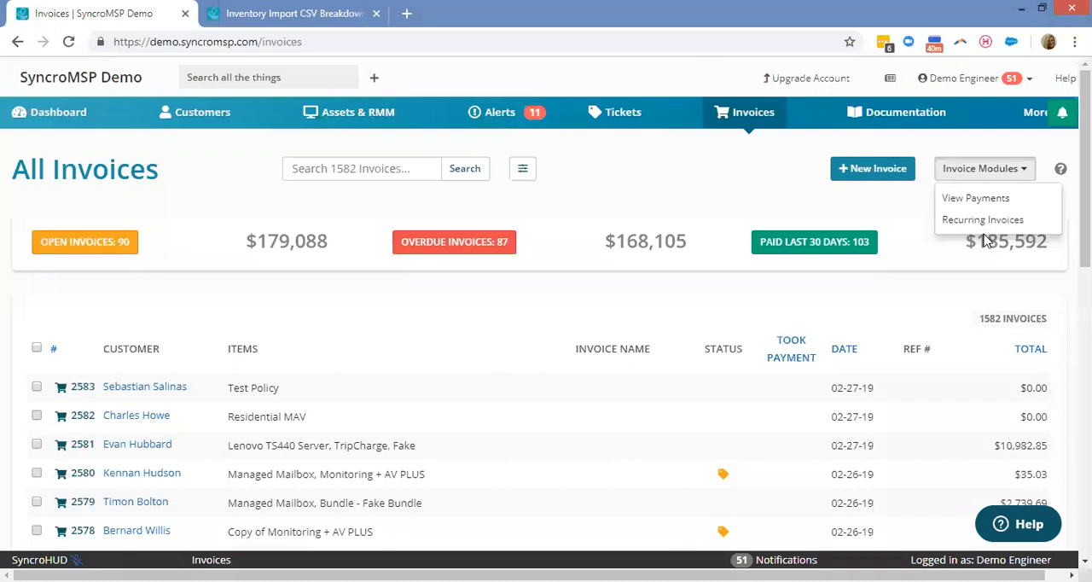
{"action": "left_click", "coordinate": [981, 219]}
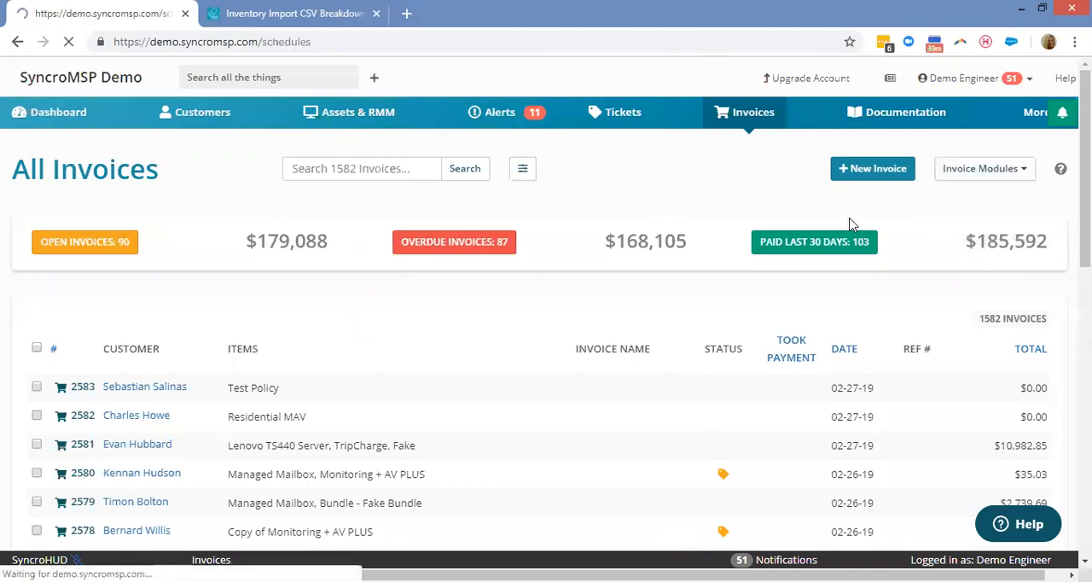
{"action": "left_click", "coordinate": [990, 327]}
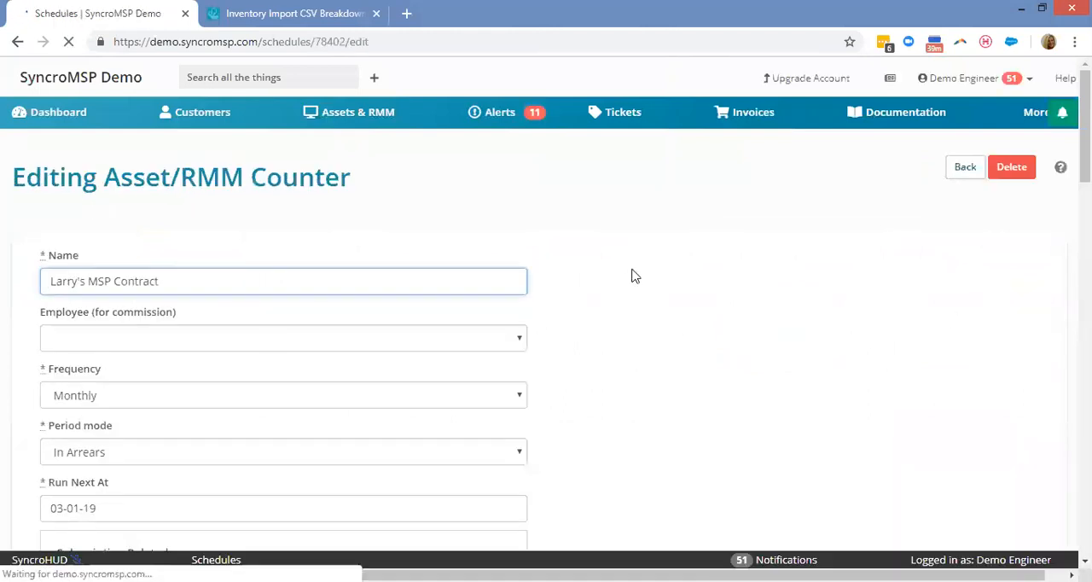
Review the schedule's available billing frequencies without changing them, and look through its remaining settings and line items.
{"action": "scroll", "coordinate": [71, 337], "scroll_direction": "down", "scroll_amount": 2}
{"action": "left_click", "coordinate": [94, 238]}
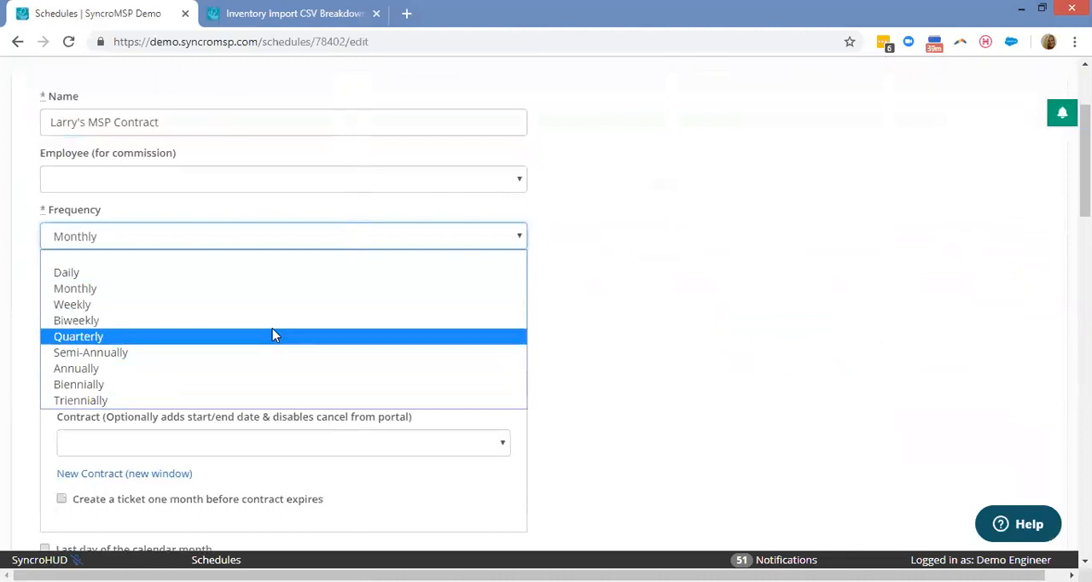
{"action": "left_click", "coordinate": [699, 314]}
{"action": "scroll", "coordinate": [701, 304], "scroll_direction": "down", "scroll_amount": 3}
{"action": "scroll", "coordinate": [585, 274], "scroll_direction": "down", "scroll_amount": 3}
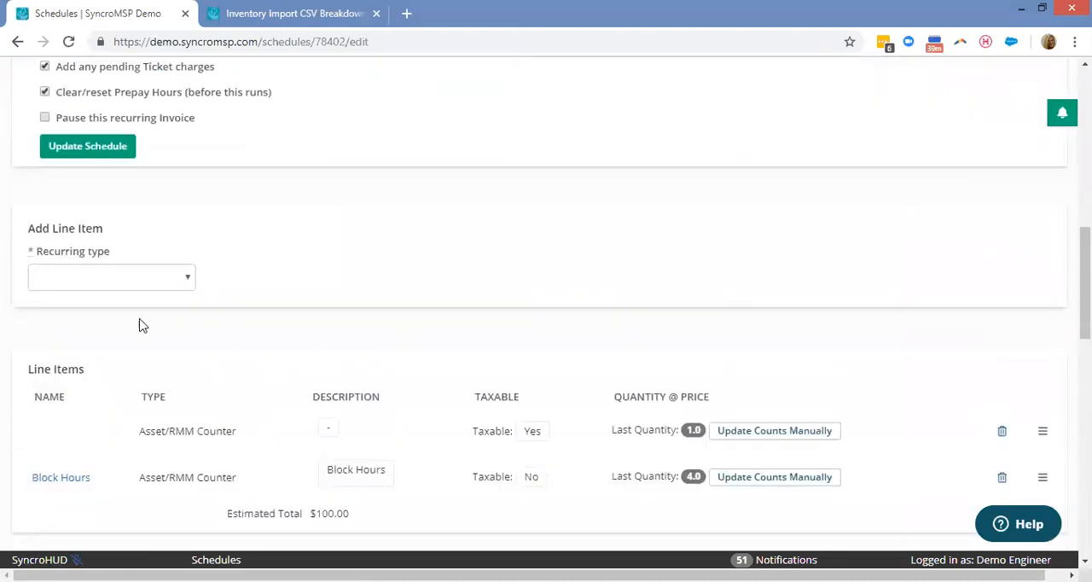
Set the recurring type of a new line item on the schedule to RMM Package.
{"action": "left_click", "coordinate": [140, 281]}
{"action": "left_click", "coordinate": [92, 365]}
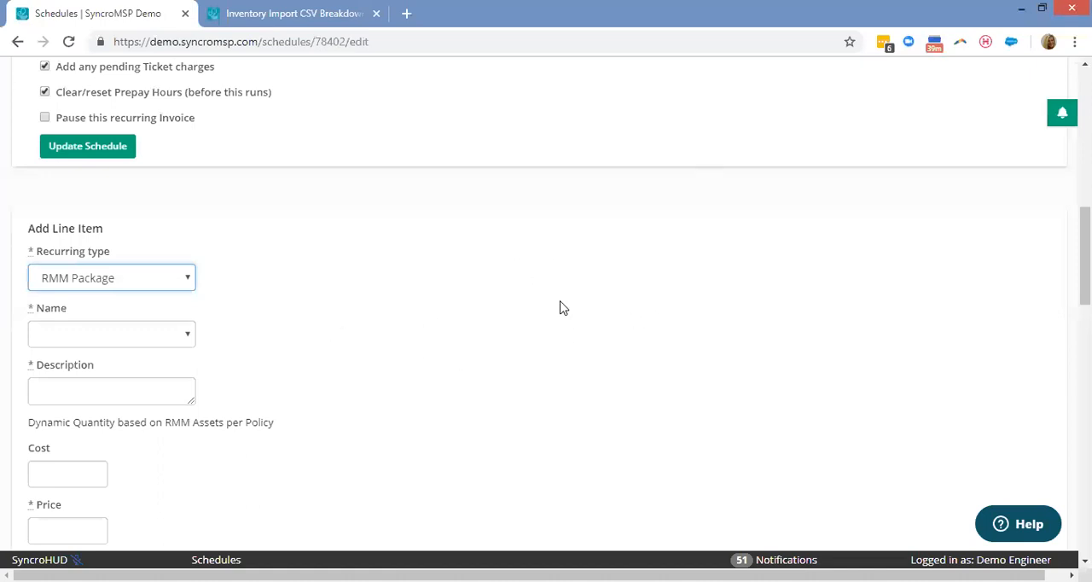
{"action": "scroll", "coordinate": [563, 307], "scroll_direction": "up", "scroll_amount": 15}
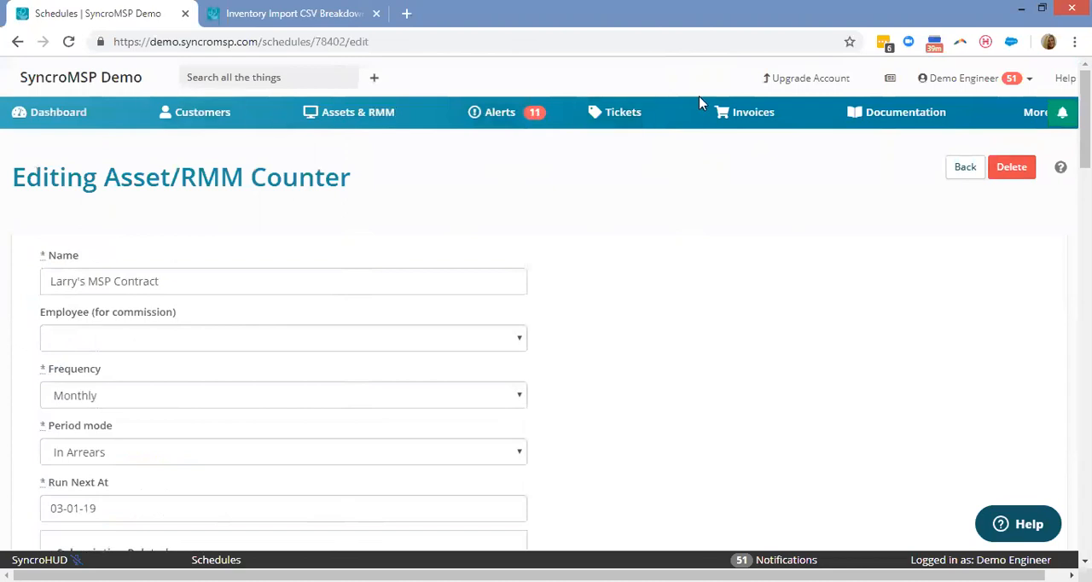
Open the Documentation Center, look over the example wiki pages, and start a new wiki page.
{"action": "left_click", "coordinate": [896, 121]}
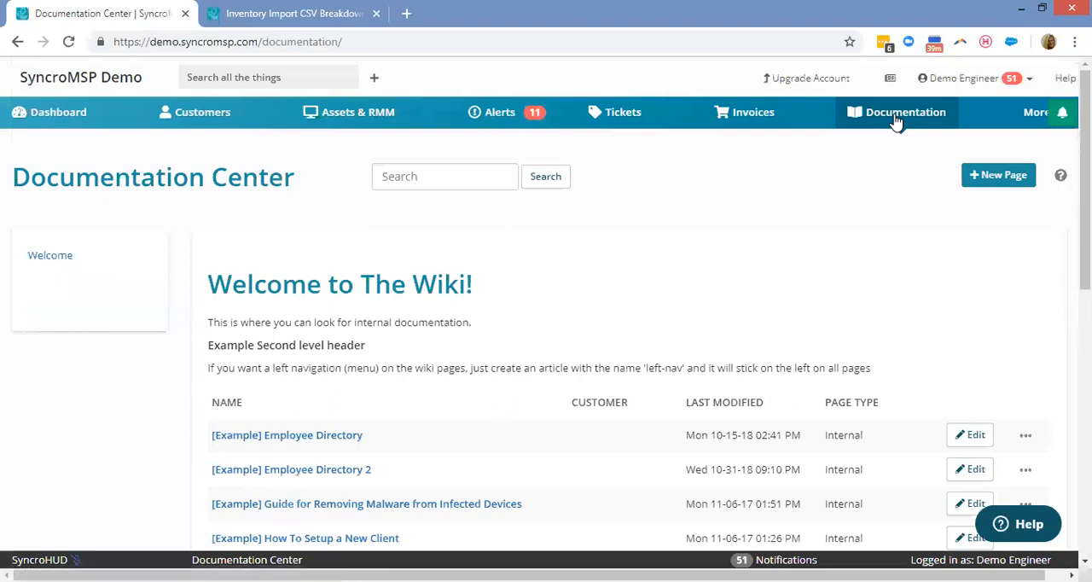
{"action": "scroll", "coordinate": [623, 224], "scroll_direction": "down", "scroll_amount": 1}
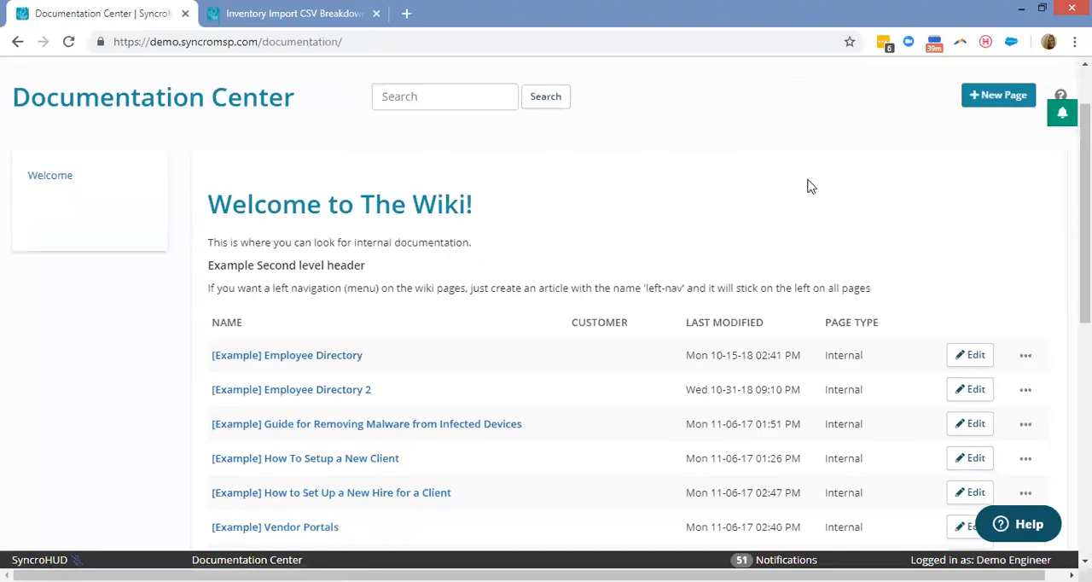
{"action": "scroll", "coordinate": [812, 156], "scroll_direction": "up", "scroll_amount": 1}
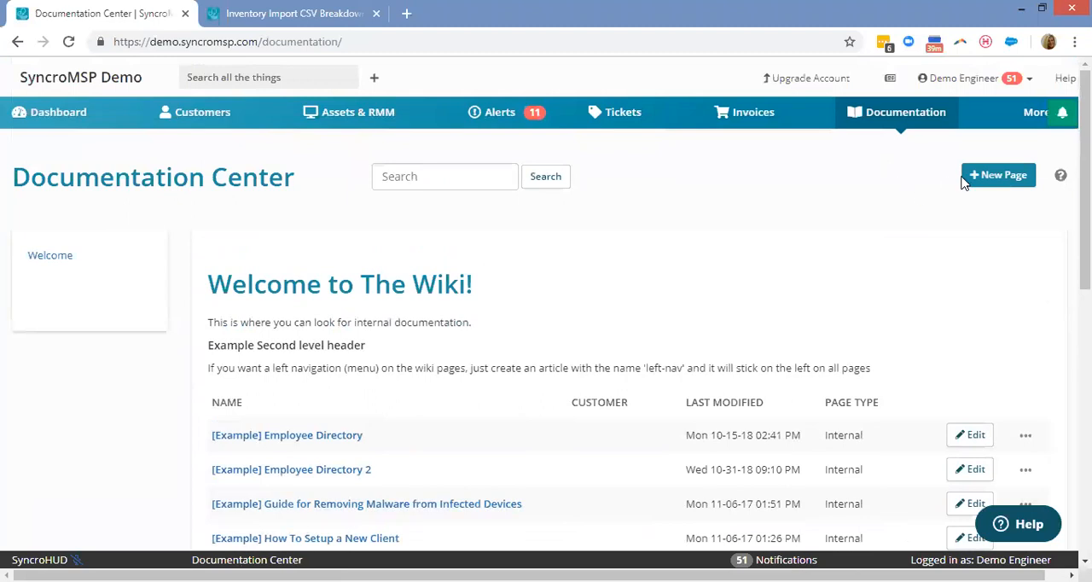
{"action": "left_click", "coordinate": [991, 180]}
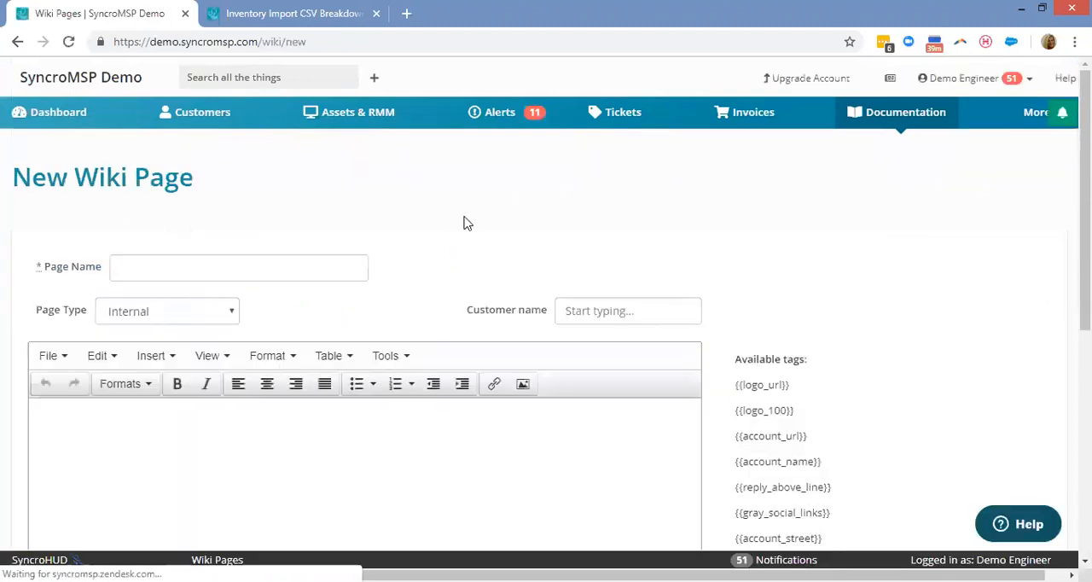
Assign the new wiki page to the customer Larry's Lamplighter.
{"action": "scroll", "coordinate": [631, 149], "scroll_direction": "down", "scroll_amount": 1}
{"action": "scroll", "coordinate": [247, 298], "scroll_direction": "down", "scroll_amount": 1}
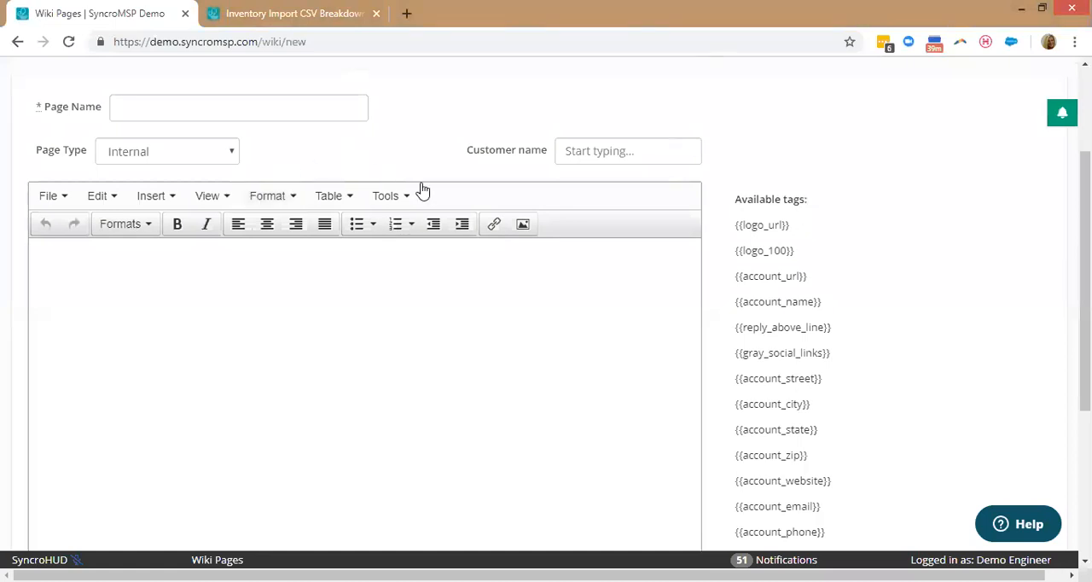
{"action": "left_click", "coordinate": [580, 151]}
{"action": "type", "text": "l"}
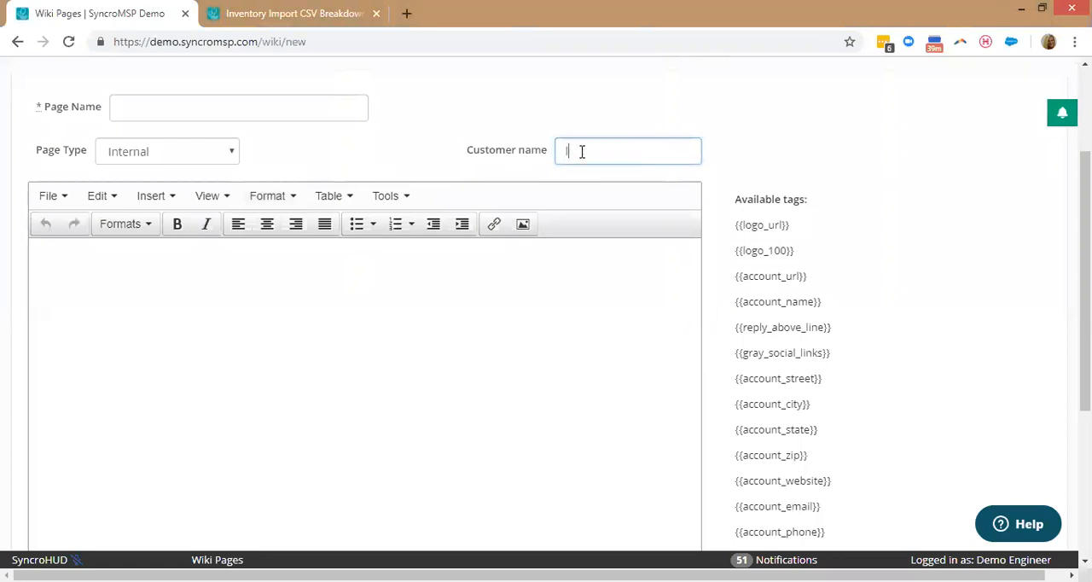
{"action": "type", "text": "arry"}
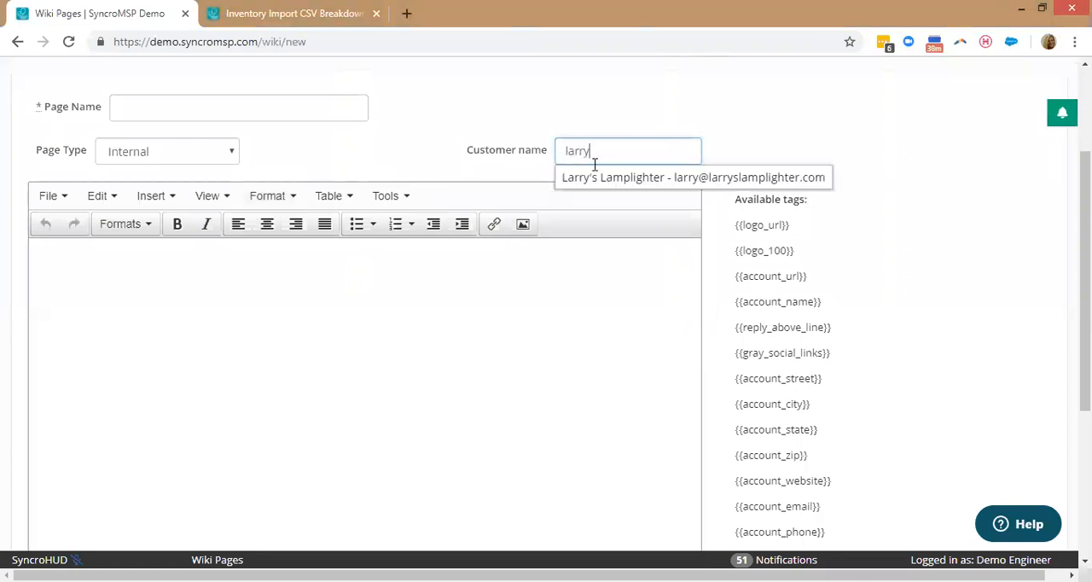
{"action": "left_click", "coordinate": [619, 179]}
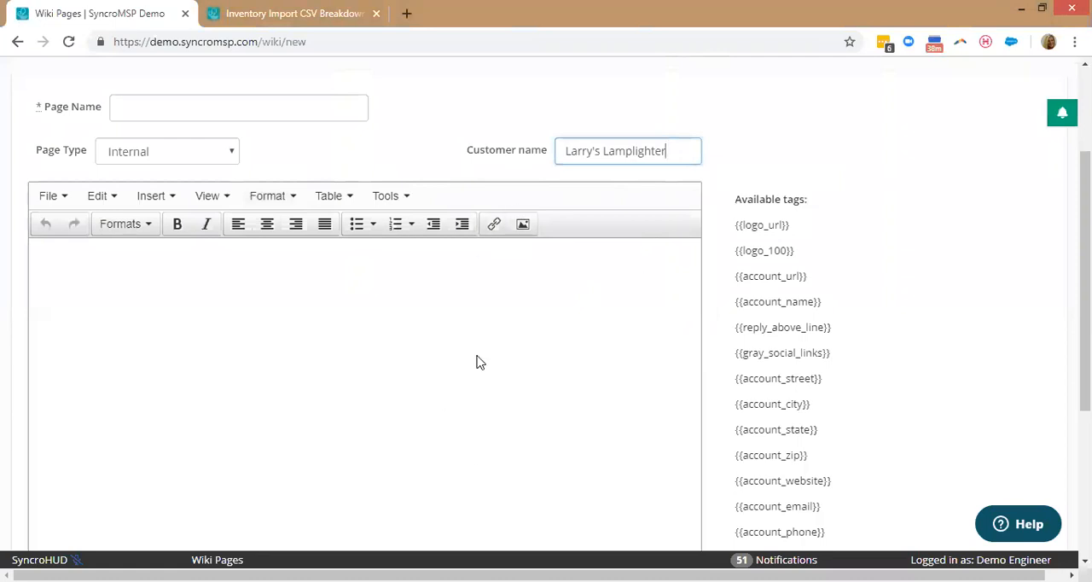
Set the wiki page's type to Customer Portal, and change it to All Customer Portals.
{"action": "left_click", "coordinate": [156, 161]}
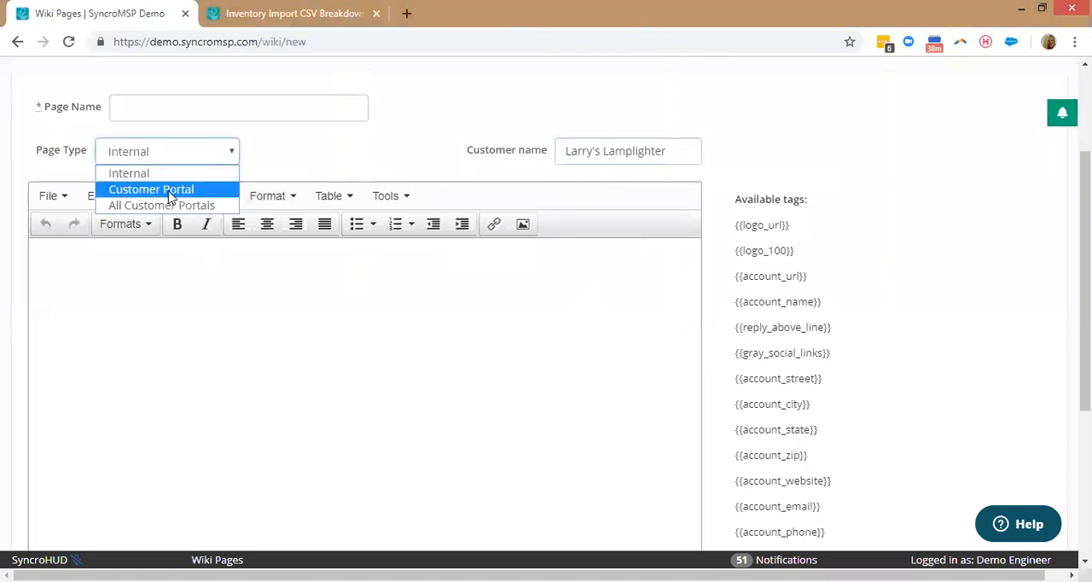
{"action": "left_click", "coordinate": [176, 186]}
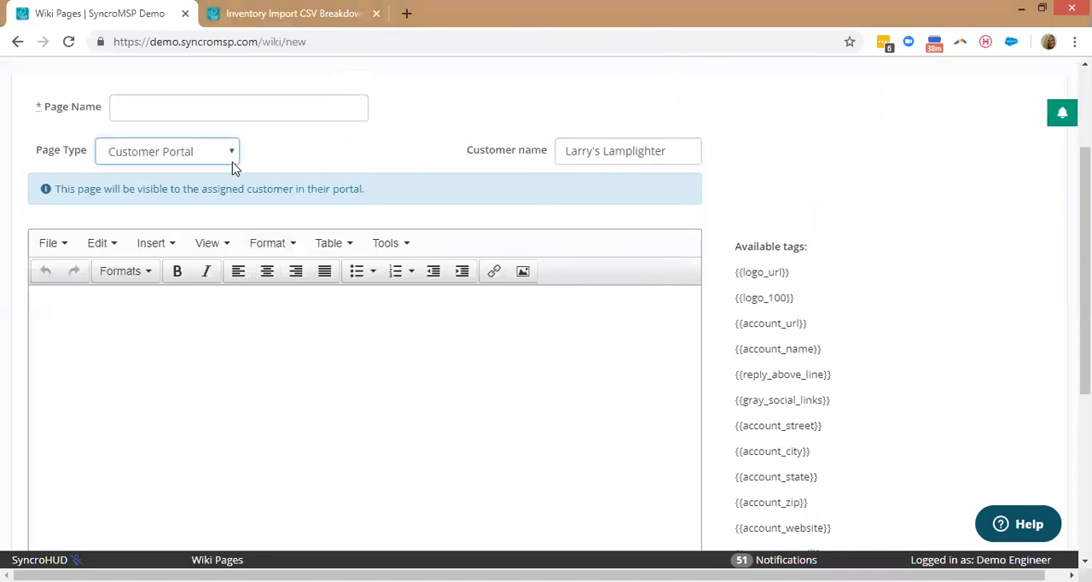
{"action": "left_click", "coordinate": [209, 153]}
{"action": "left_click", "coordinate": [177, 208]}
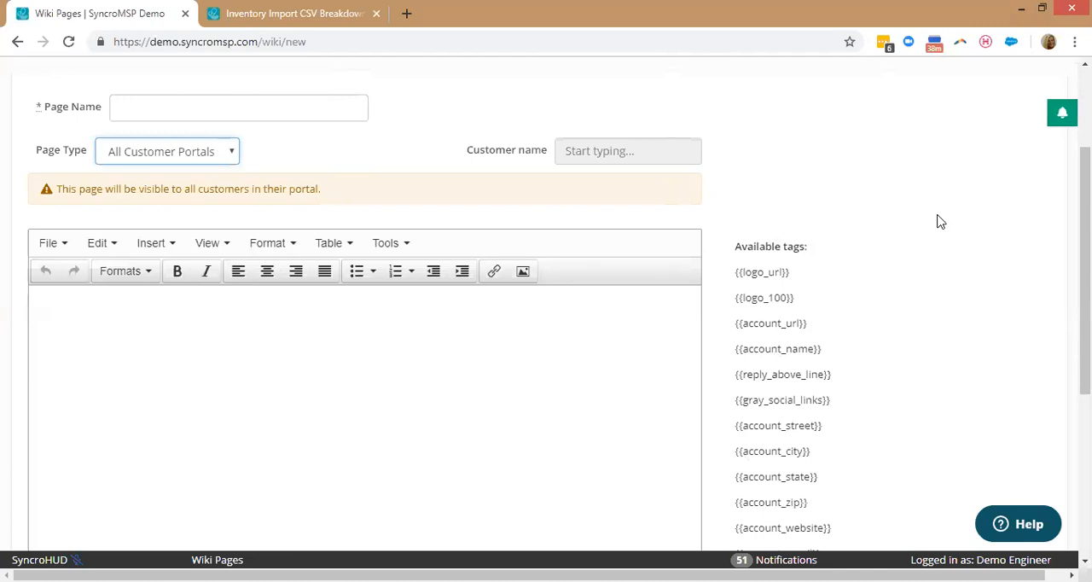
{"action": "scroll", "coordinate": [953, 225], "scroll_direction": "up", "scroll_amount": 3}
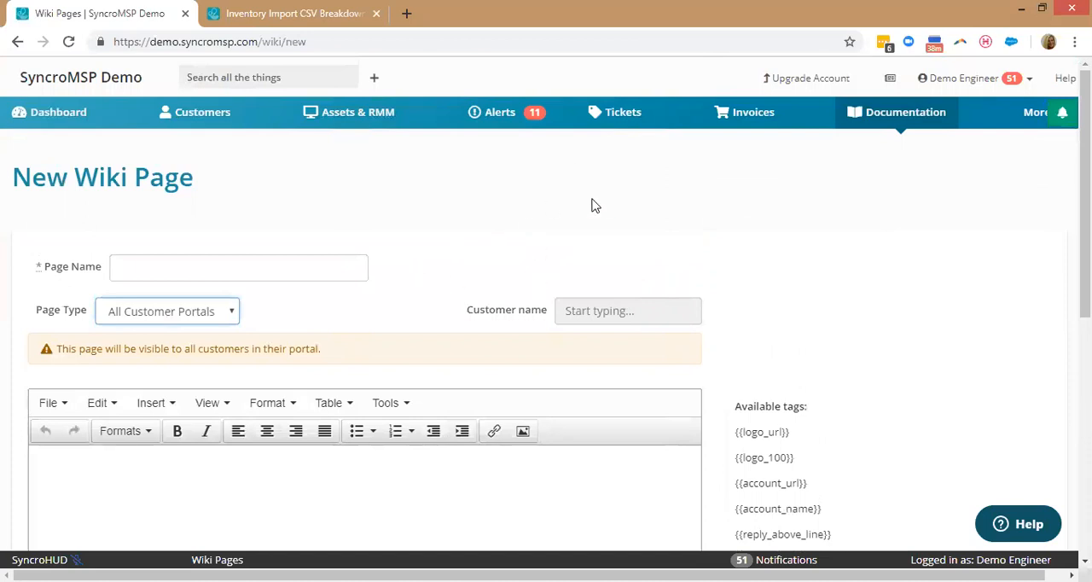
Open the assets overview and look over its alert and operating system charts.
{"action": "left_click", "coordinate": [359, 116]}
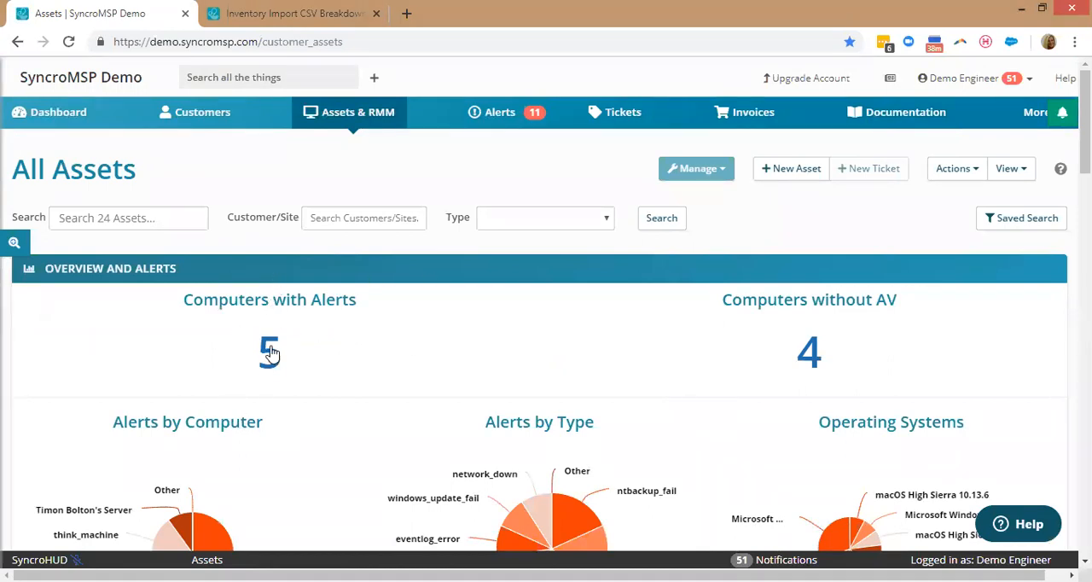
{"action": "scroll", "coordinate": [266, 346], "scroll_direction": "down", "scroll_amount": 1}
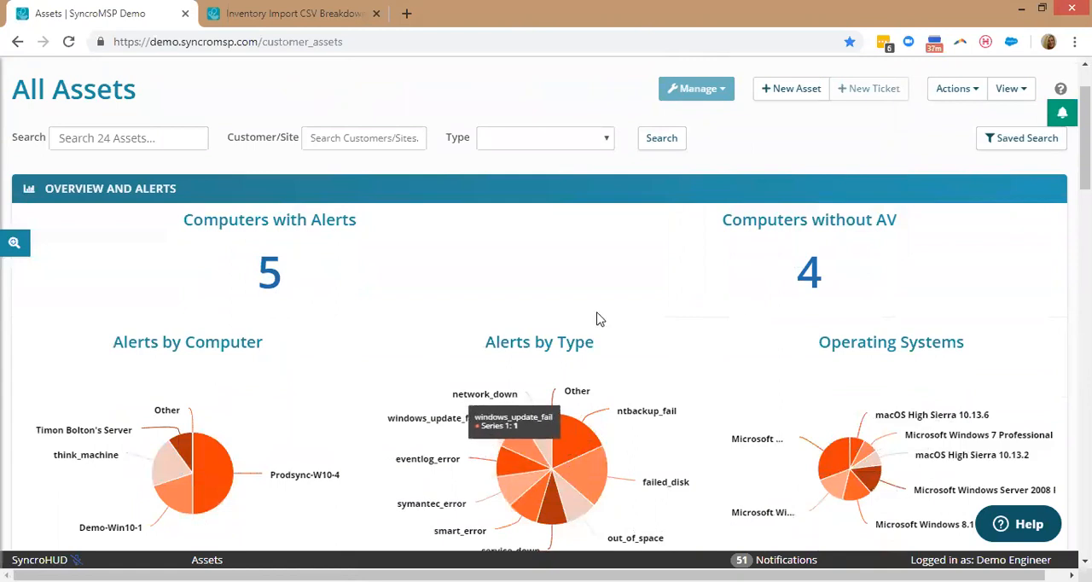
{"action": "scroll", "coordinate": [607, 318], "scroll_direction": "up", "scroll_amount": 1}
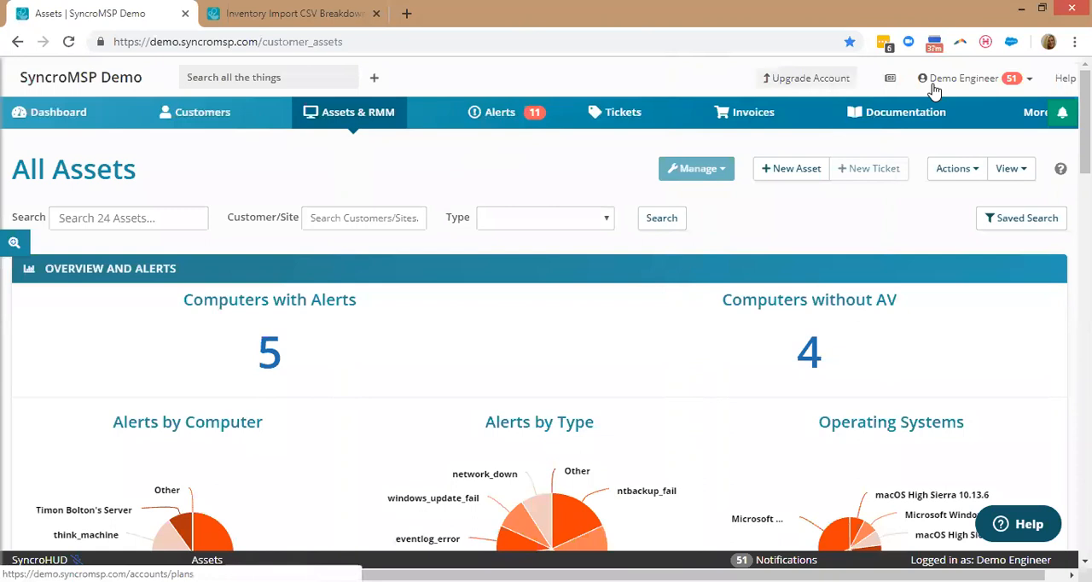
{"action": "left_click", "coordinate": [1026, 126]}
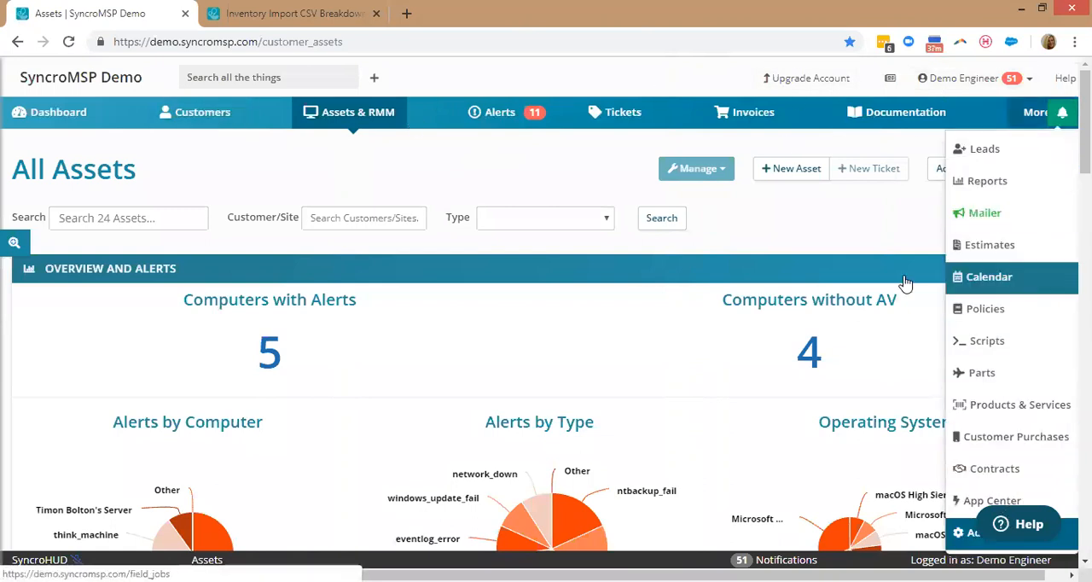
Open the current RMM alerts, review the list, and check the actions available for think_machine's out_of_space alert.
{"action": "left_click", "coordinate": [497, 122]}
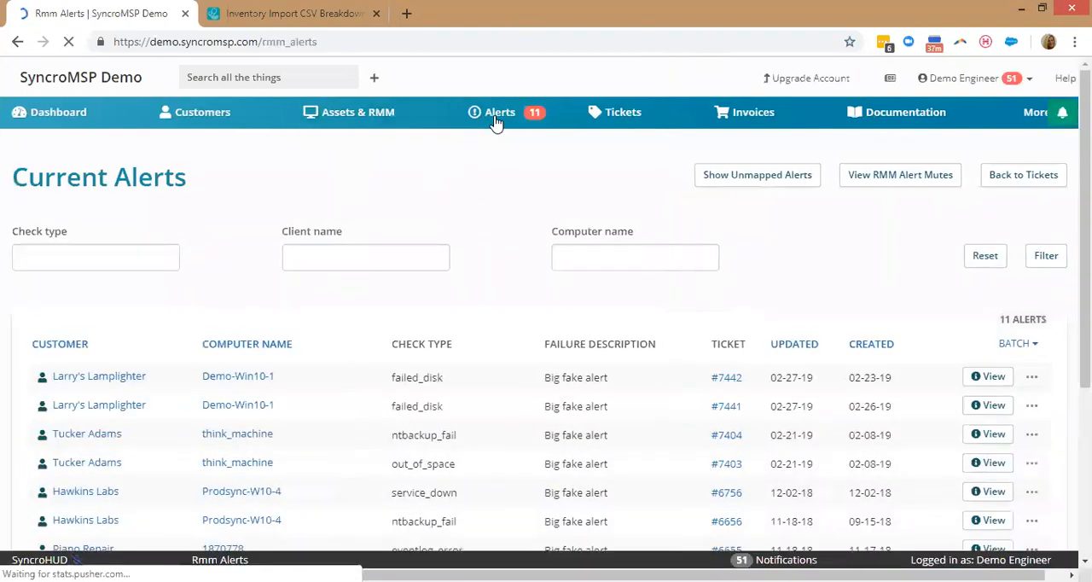
{"action": "scroll", "coordinate": [506, 244], "scroll_direction": "down", "scroll_amount": 2}
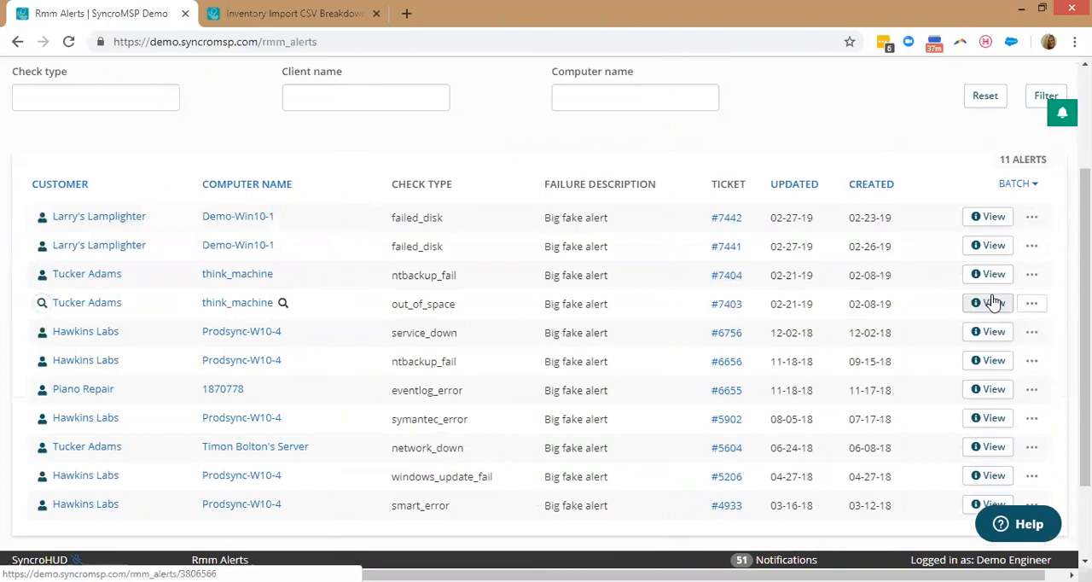
{"action": "left_click", "coordinate": [1033, 304]}
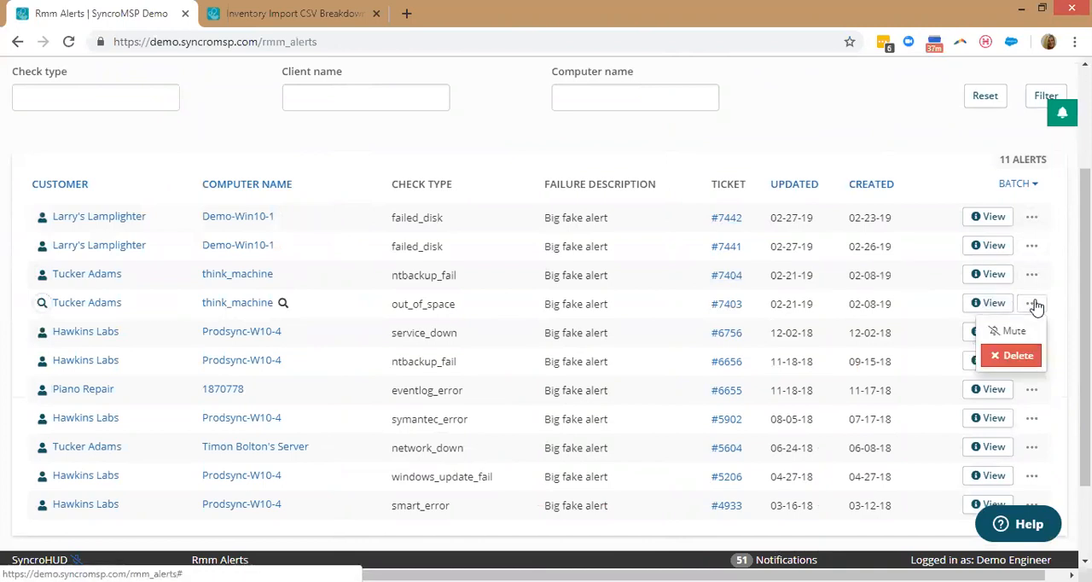
{"action": "left_click", "coordinate": [772, 206]}
{"action": "scroll", "coordinate": [770, 128], "scroll_direction": "up", "scroll_amount": 2}
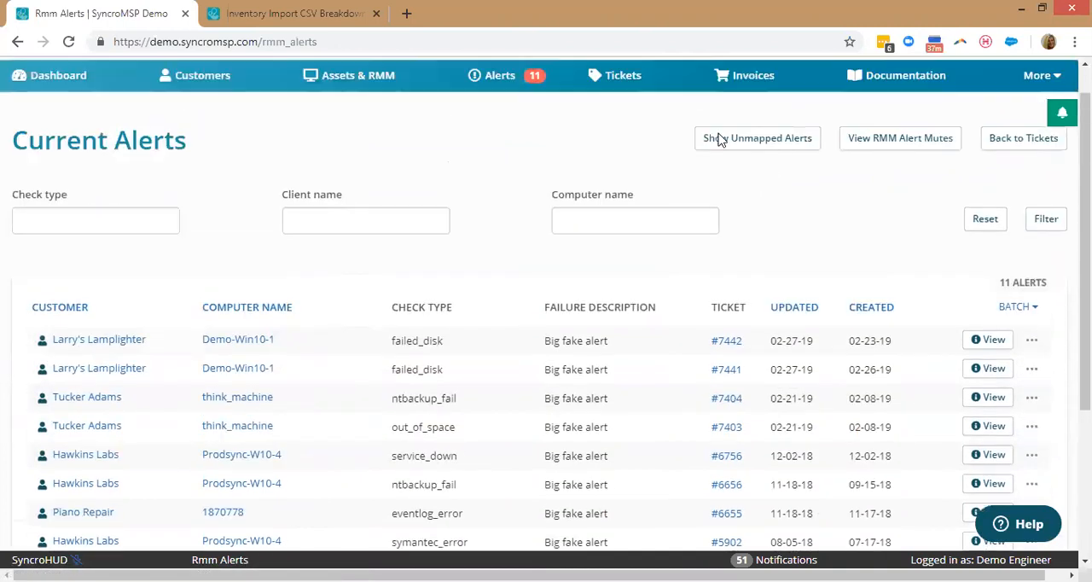
Return to the assets overview, show the saved asset searches, and examine the criteria available for a new saved search.
{"action": "left_click", "coordinate": [370, 122]}
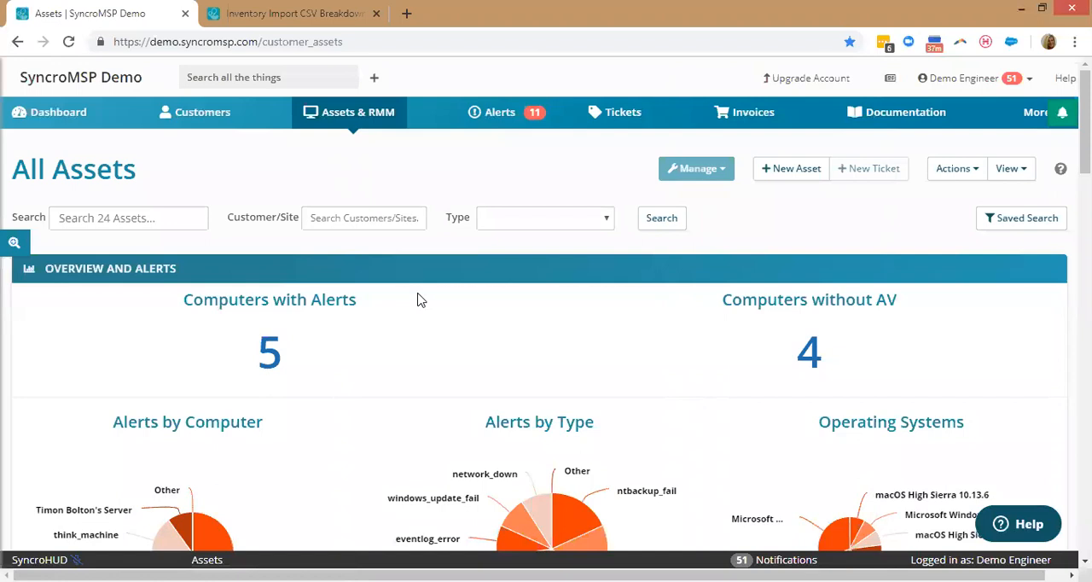
{"action": "left_click", "coordinate": [13, 243]}
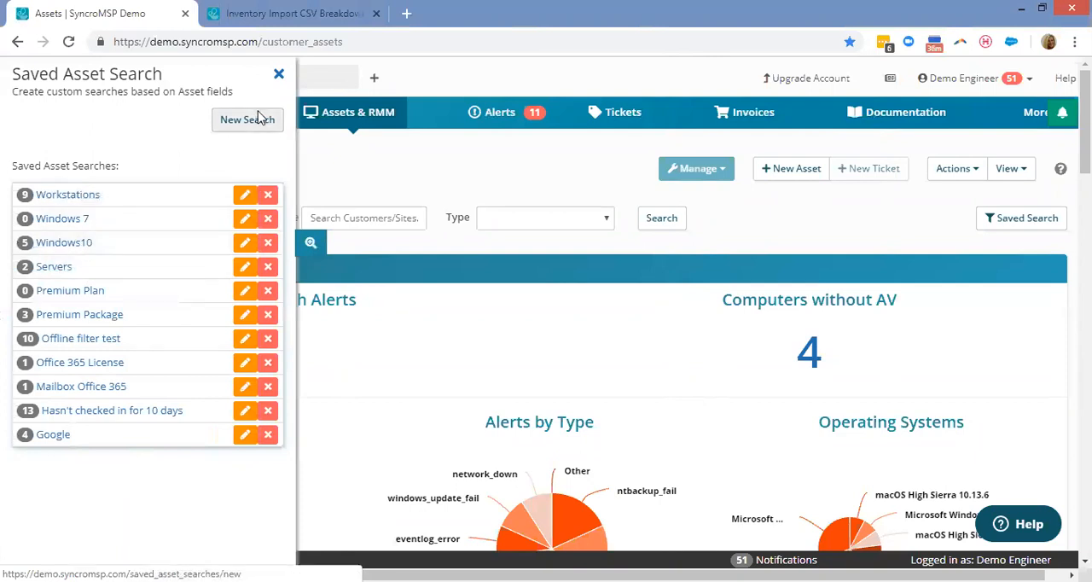
{"action": "left_click", "coordinate": [259, 119]}
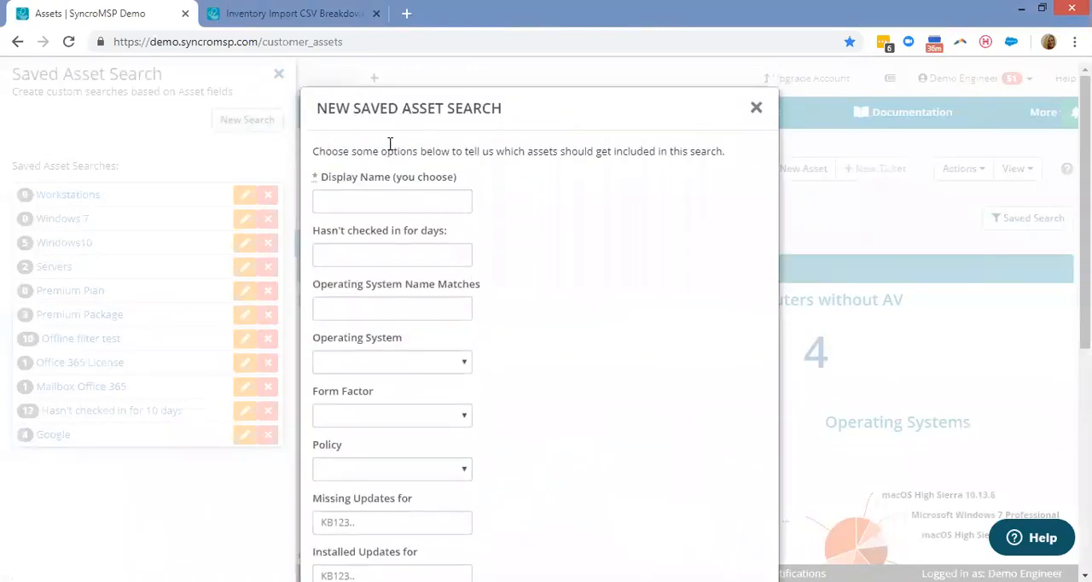
{"action": "scroll", "coordinate": [583, 248], "scroll_direction": "down", "scroll_amount": 1}
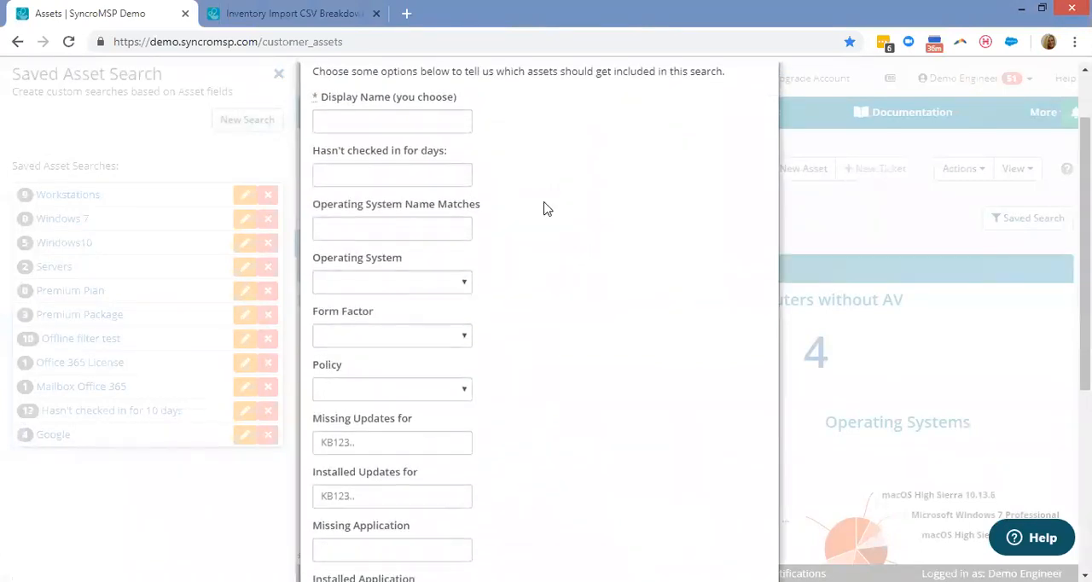
{"action": "scroll", "coordinate": [597, 226], "scroll_direction": "down", "scroll_amount": 4}
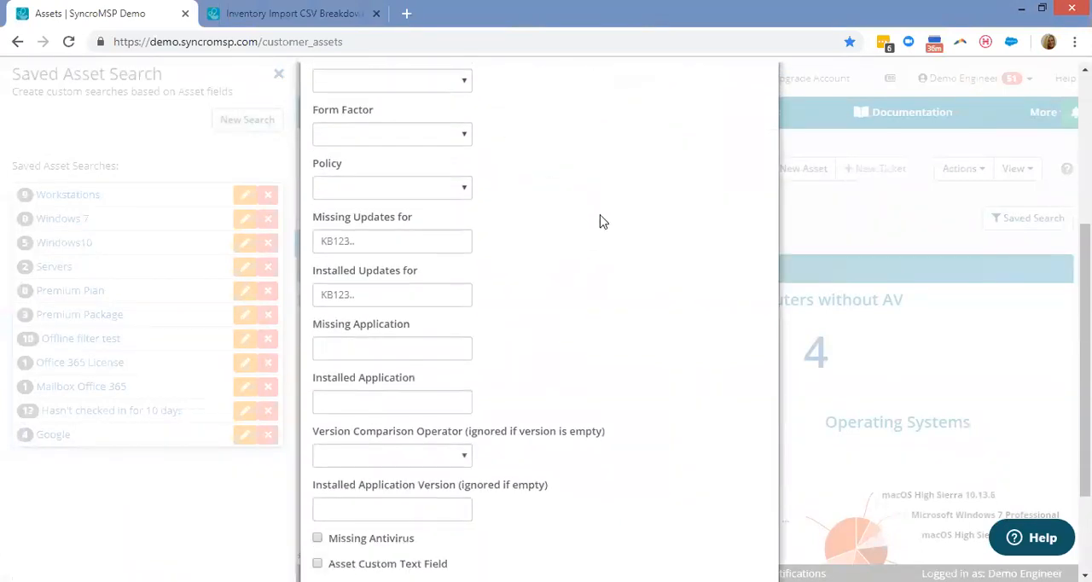
{"action": "left_click", "coordinate": [430, 283]}
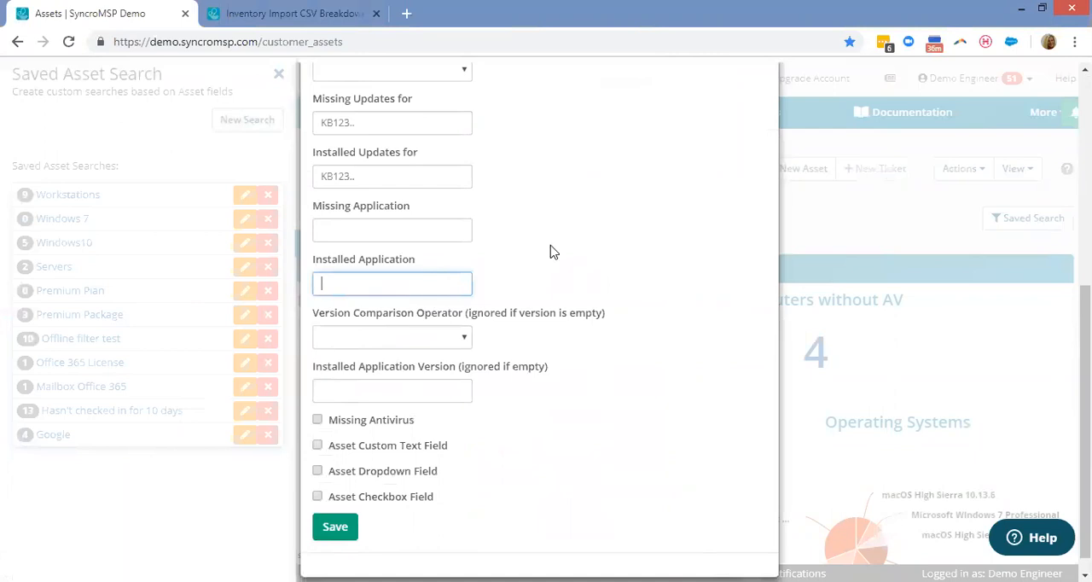
{"action": "scroll", "coordinate": [621, 254], "scroll_direction": "up", "scroll_amount": 5}
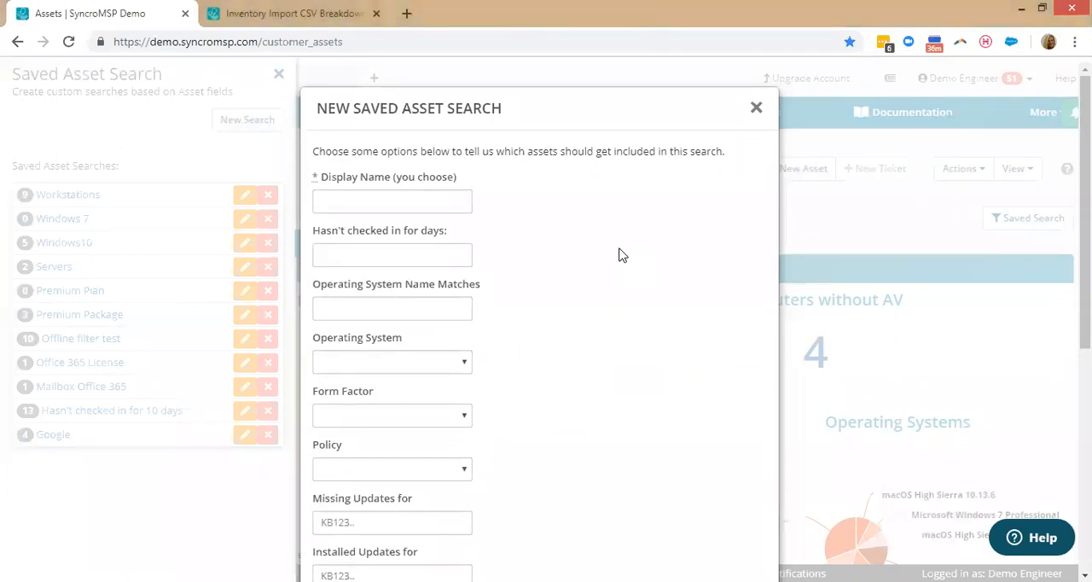
{"action": "left_click", "coordinate": [756, 108]}
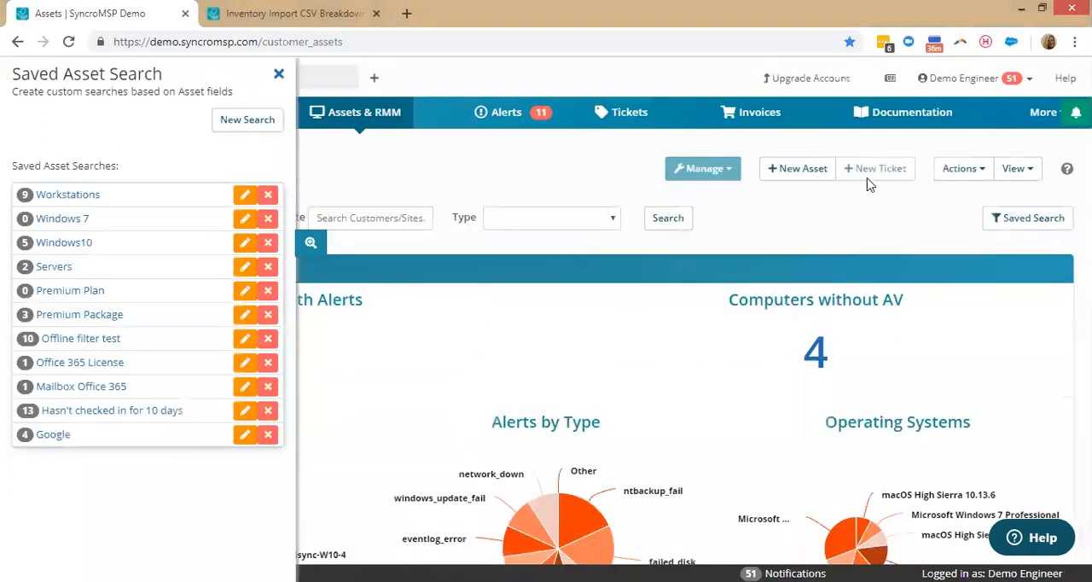
Open the Mailer, look over the template gallery, and start a custom campaign.
{"action": "left_click", "coordinate": [1028, 116]}
{"action": "left_click", "coordinate": [989, 215]}
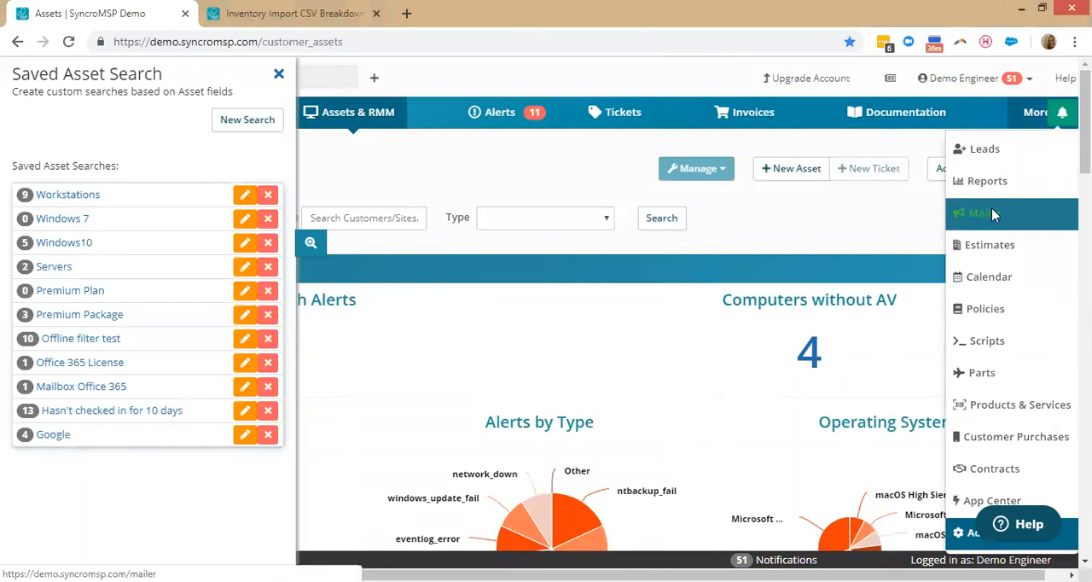
{"action": "left_click", "coordinate": [992, 215]}
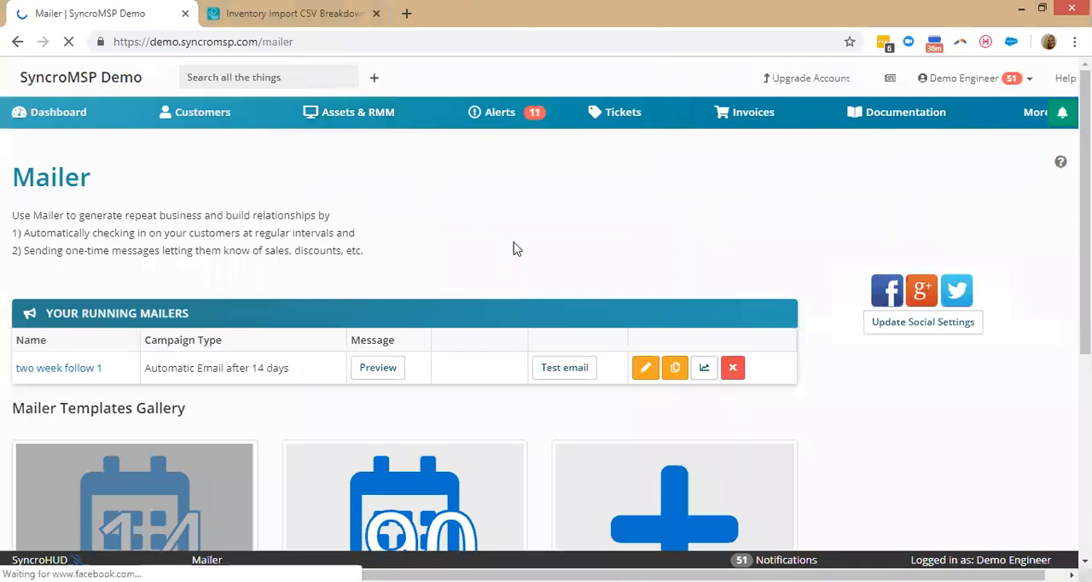
{"action": "scroll", "coordinate": [514, 246], "scroll_direction": "down", "scroll_amount": 3}
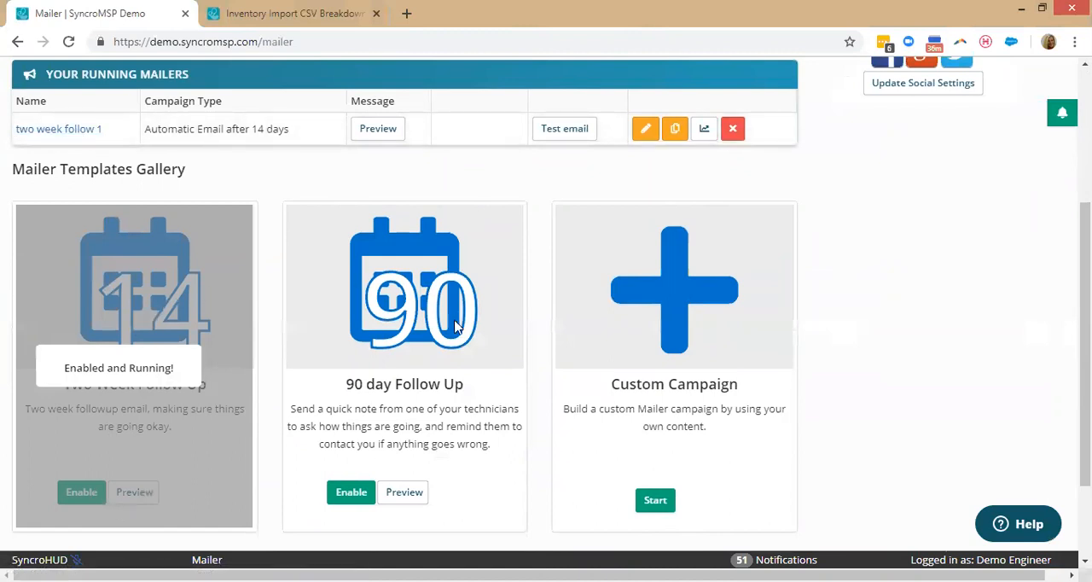
{"action": "scroll", "coordinate": [739, 298], "scroll_direction": "down", "scroll_amount": 2}
{"action": "left_click", "coordinate": [655, 420]}
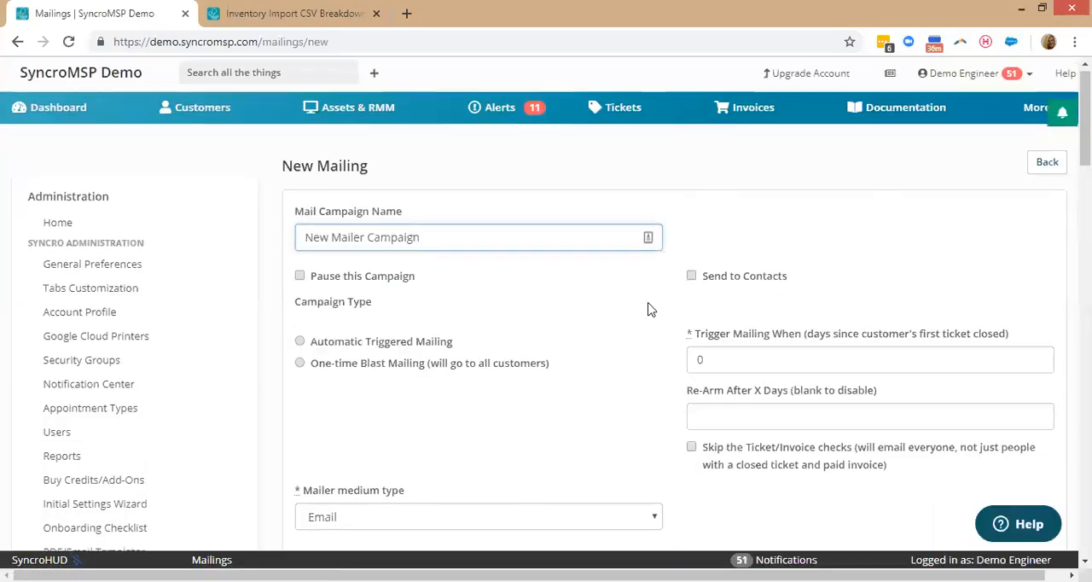
Look over the new mailing form and limit the mailing to the Servers RMM asset search.
{"action": "scroll", "coordinate": [647, 308], "scroll_direction": "down", "scroll_amount": 2}
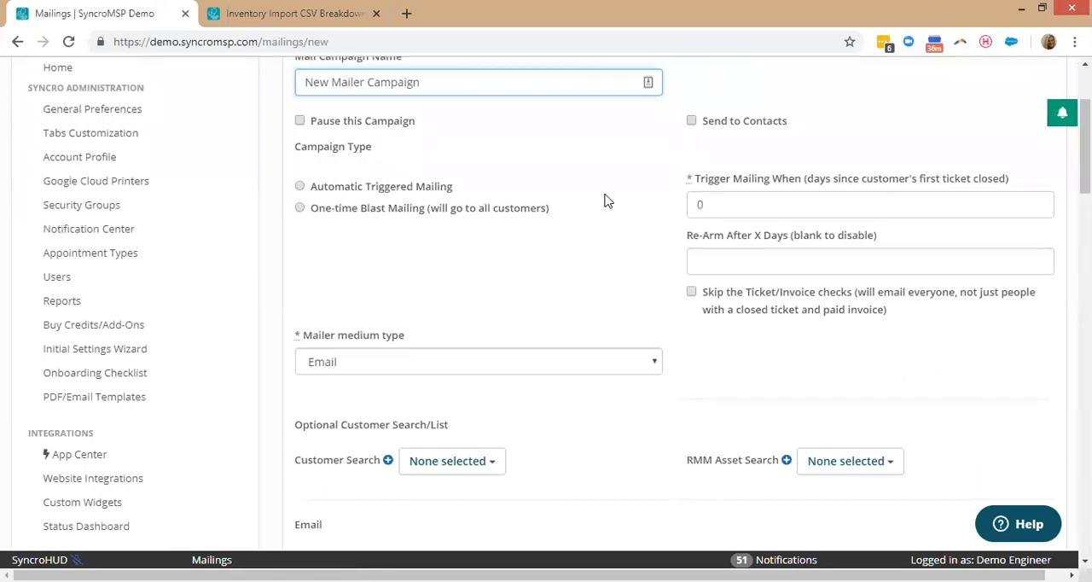
{"action": "scroll", "coordinate": [608, 199], "scroll_direction": "down", "scroll_amount": 7}
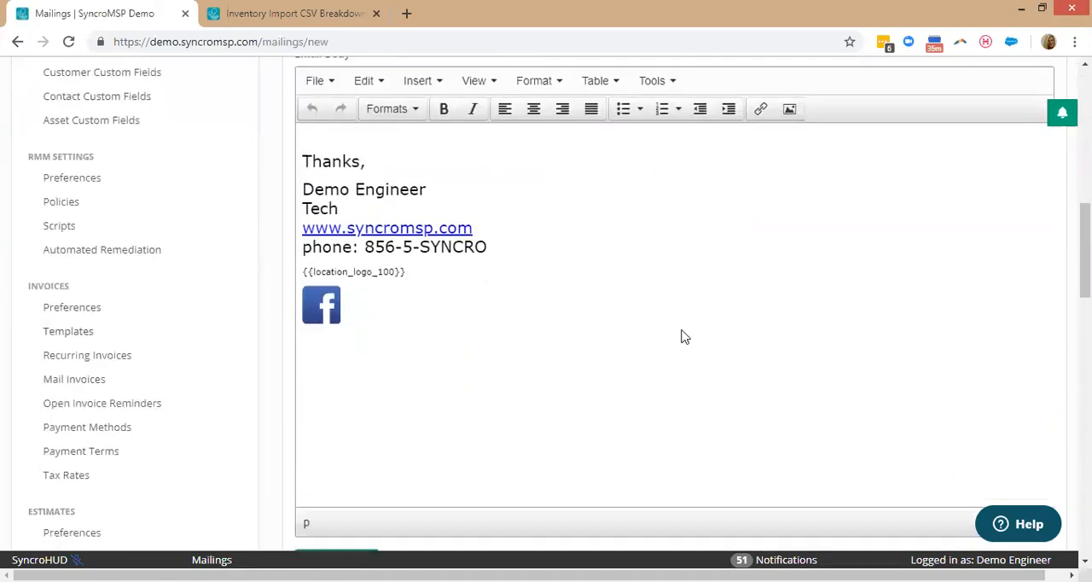
{"action": "scroll", "coordinate": [726, 295], "scroll_direction": "up", "scroll_amount": 3}
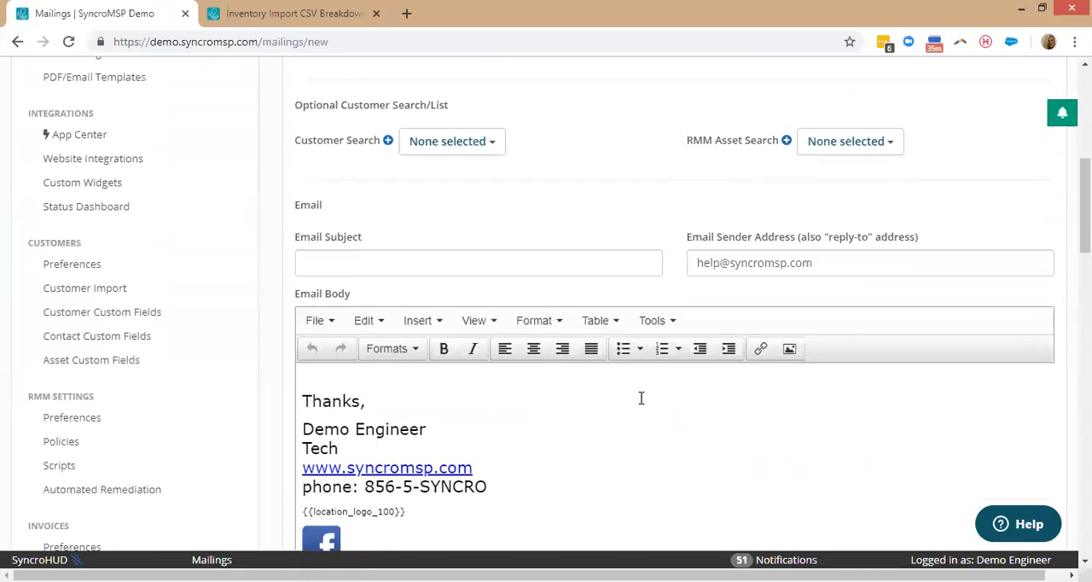
{"action": "scroll", "coordinate": [636, 408], "scroll_direction": "up", "scroll_amount": 1}
{"action": "left_click", "coordinate": [855, 224]}
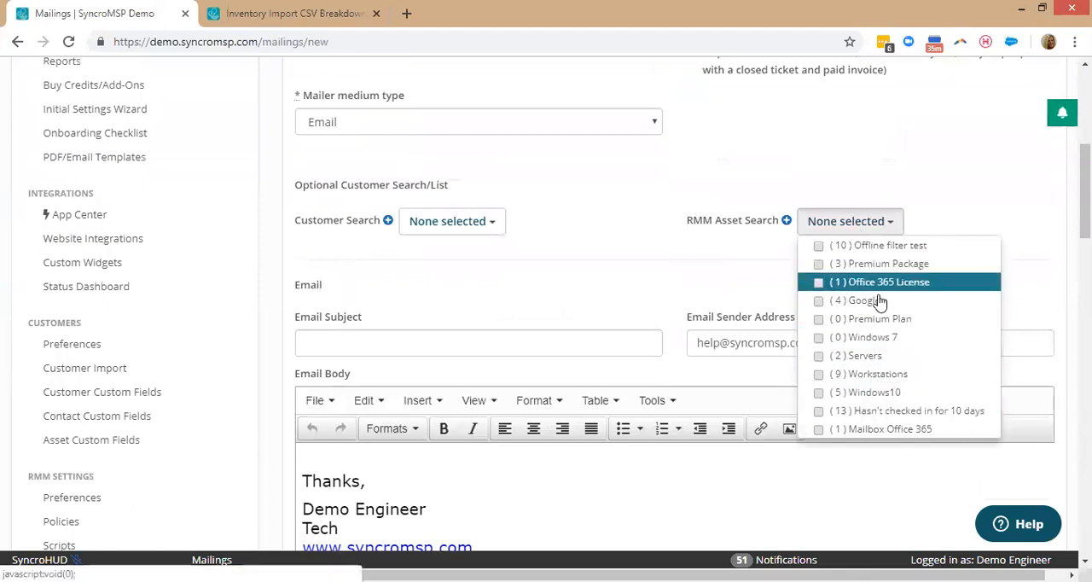
{"action": "left_click", "coordinate": [885, 358]}
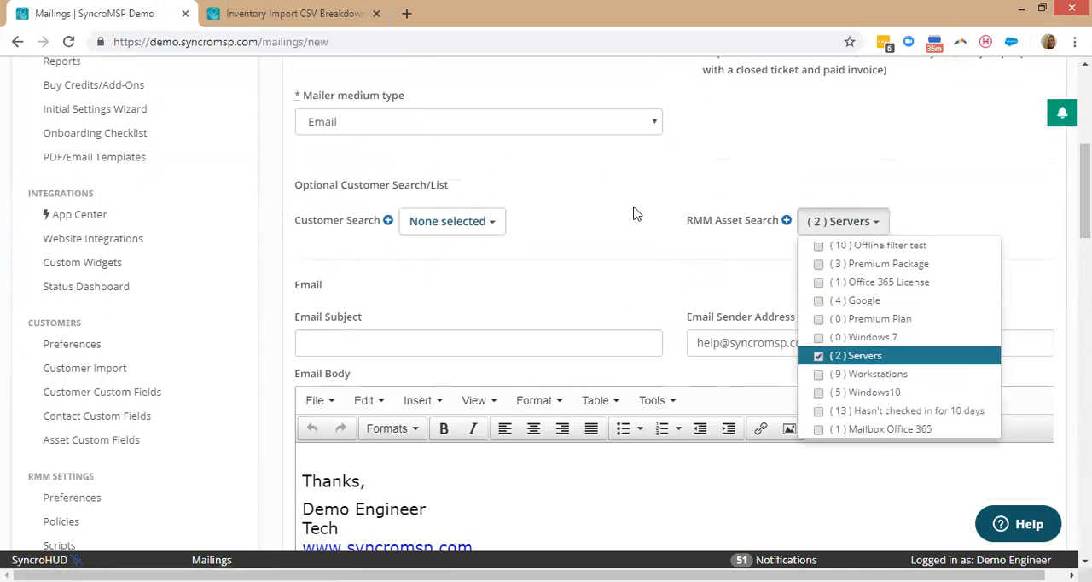
{"action": "left_click", "coordinate": [657, 290]}
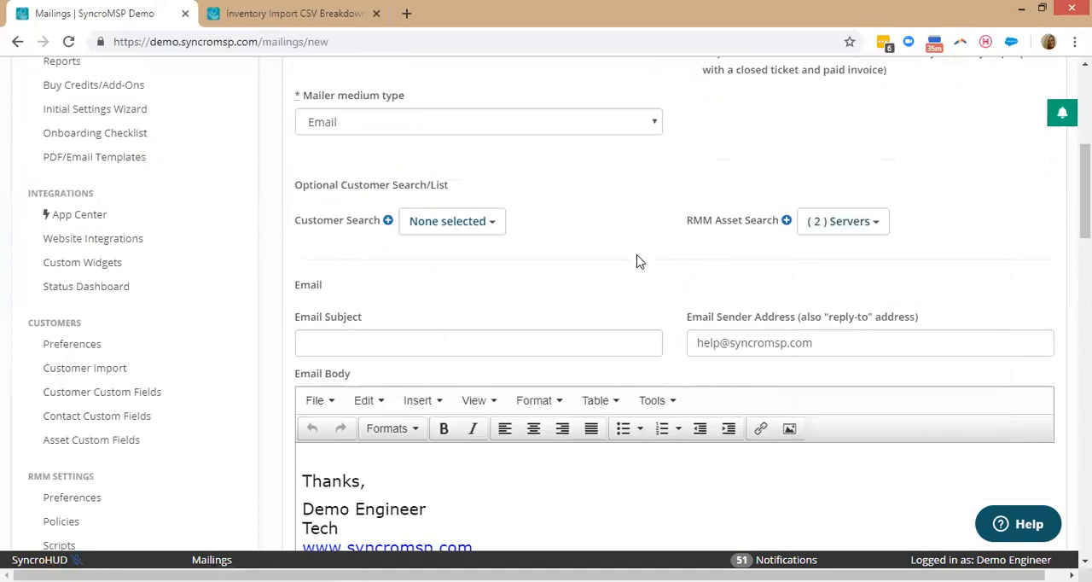
{"action": "scroll", "coordinate": [635, 260], "scroll_direction": "up", "scroll_amount": 3}
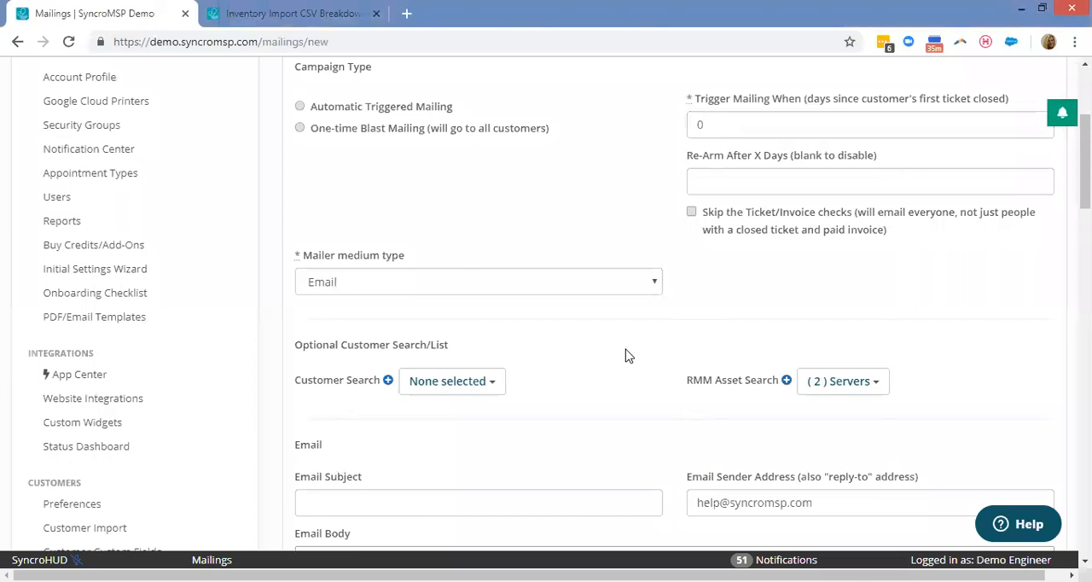
{"action": "scroll", "coordinate": [625, 356], "scroll_direction": "up", "scroll_amount": 4}
Go back to the assets overview and filter the assets by the type Syncro Device.
{"action": "left_click", "coordinate": [341, 119]}
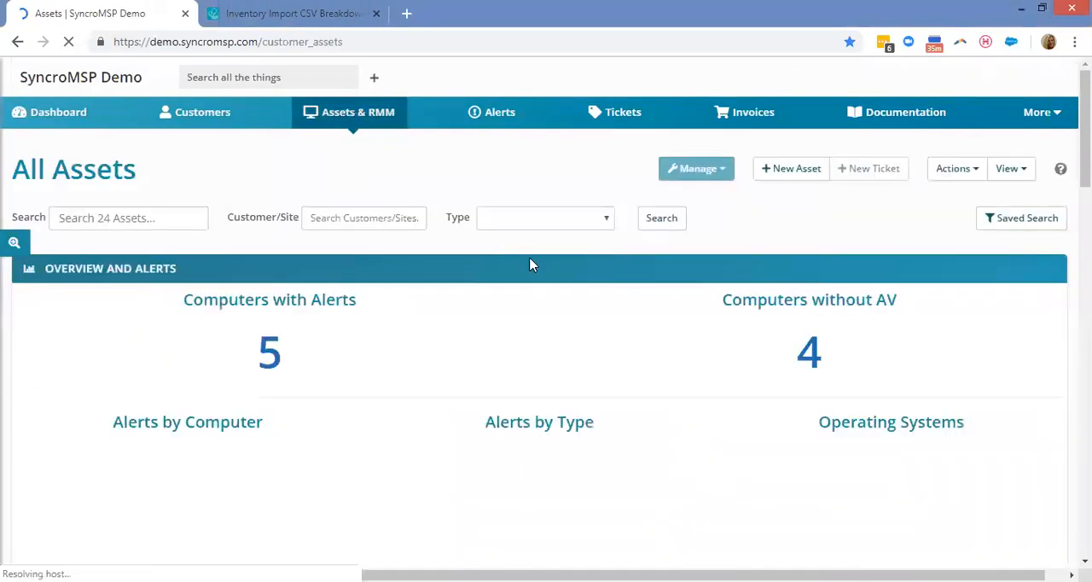
{"action": "scroll", "coordinate": [892, 239], "scroll_direction": "down", "scroll_amount": 1}
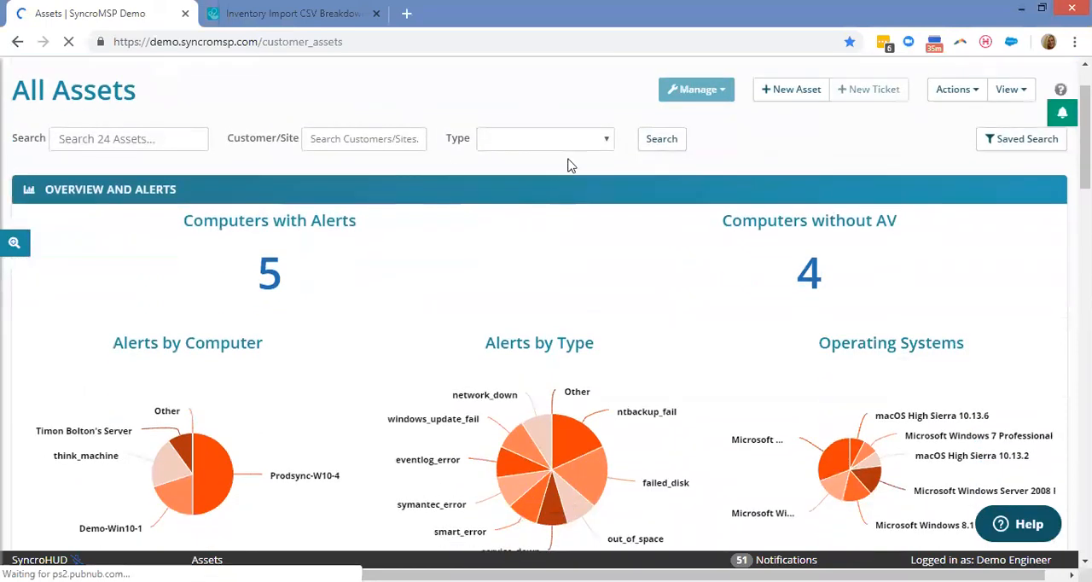
{"action": "scroll", "coordinate": [750, 285], "scroll_direction": "down", "scroll_amount": 7}
{"action": "scroll", "coordinate": [639, 397], "scroll_direction": "up", "scroll_amount": 3}
{"action": "scroll", "coordinate": [641, 392], "scroll_direction": "up", "scroll_amount": 5}
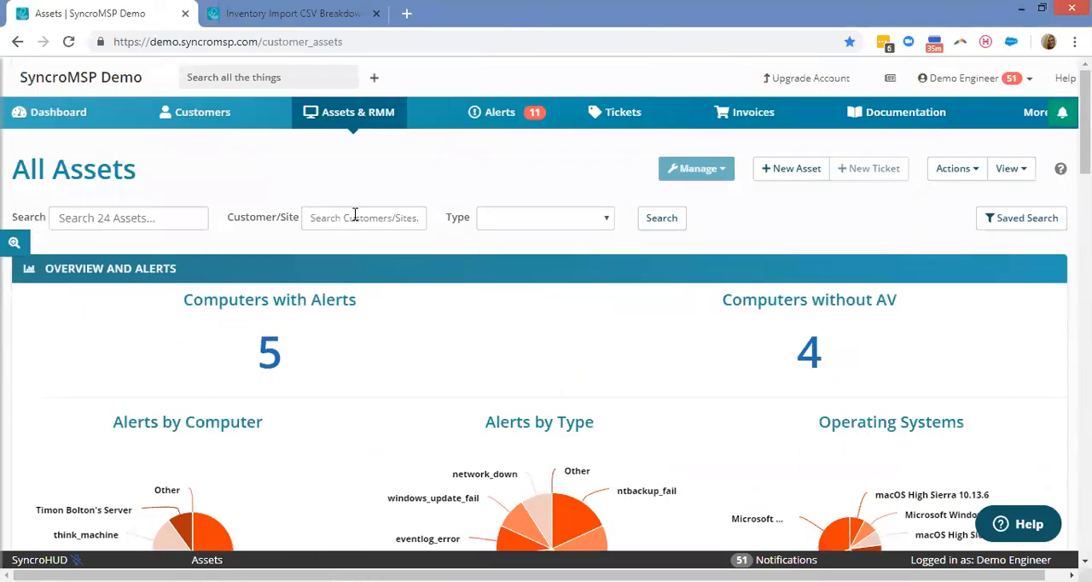
{"action": "left_click", "coordinate": [537, 217]}
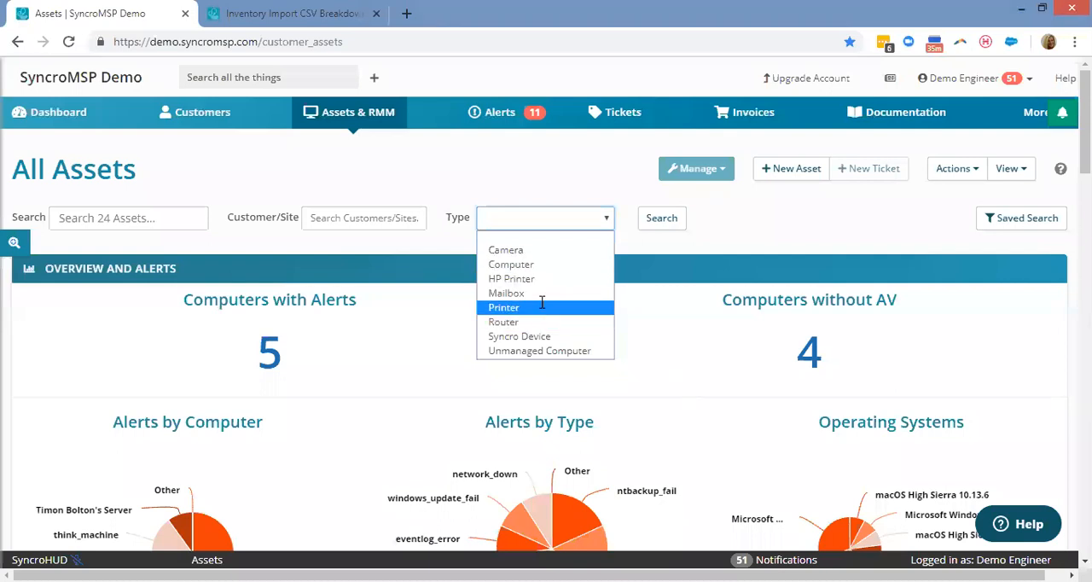
{"action": "left_click", "coordinate": [540, 333]}
{"action": "left_click", "coordinate": [677, 219]}
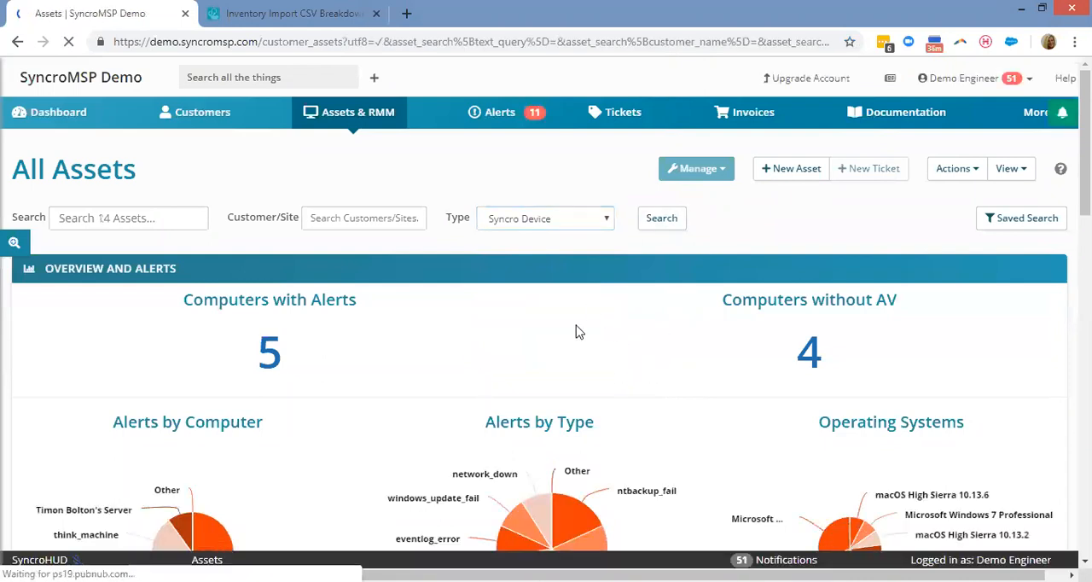
Look over the columns that can be added to the asset table, and close the column settings without changes.
{"action": "scroll", "coordinate": [576, 331], "scroll_direction": "down", "scroll_amount": 4}
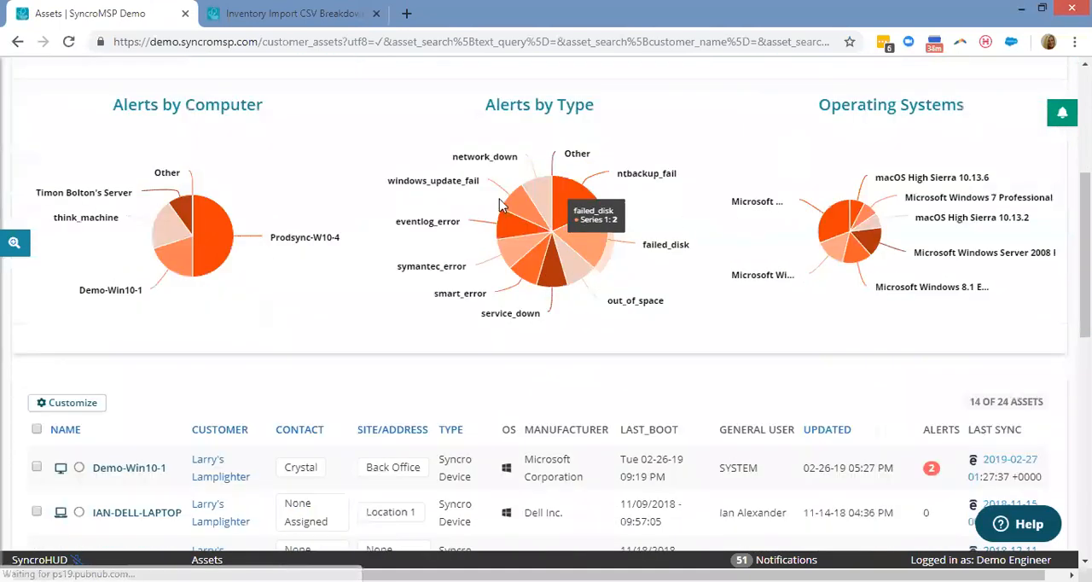
{"action": "scroll", "coordinate": [499, 198], "scroll_direction": "down", "scroll_amount": 3}
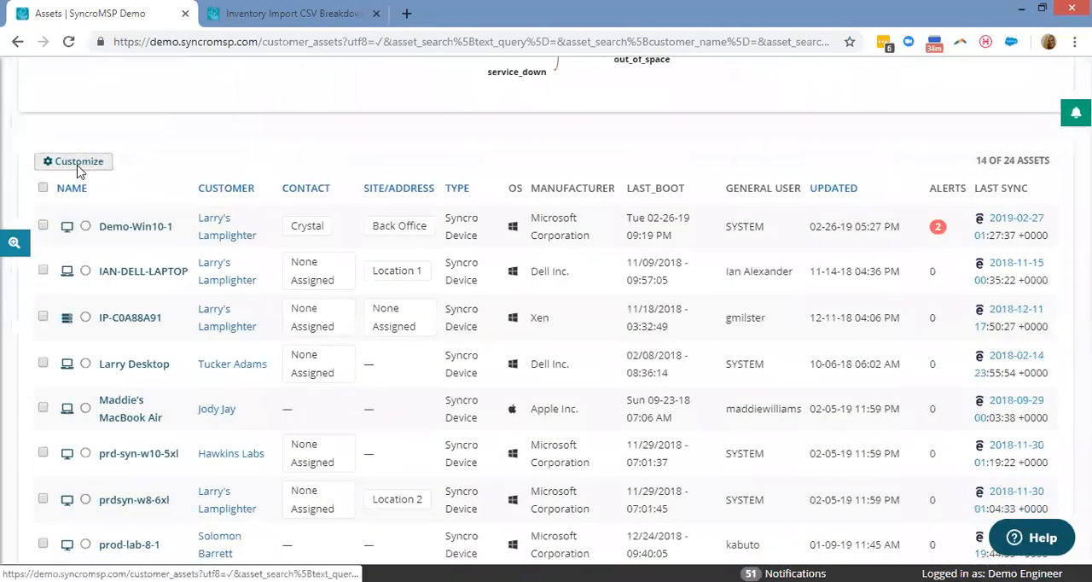
{"action": "left_click", "coordinate": [77, 162]}
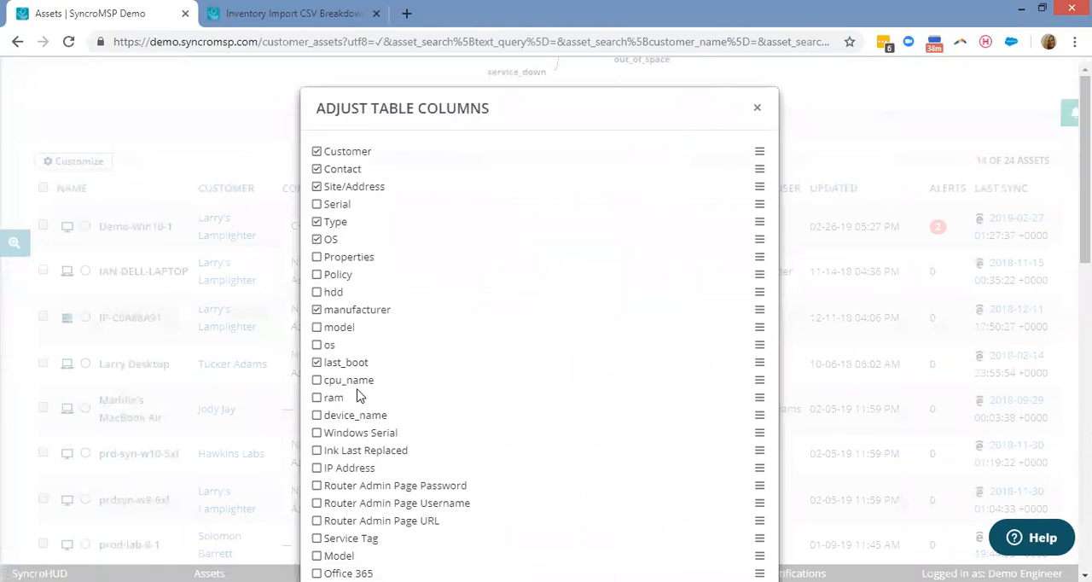
{"action": "scroll", "coordinate": [443, 410], "scroll_direction": "down", "scroll_amount": 5}
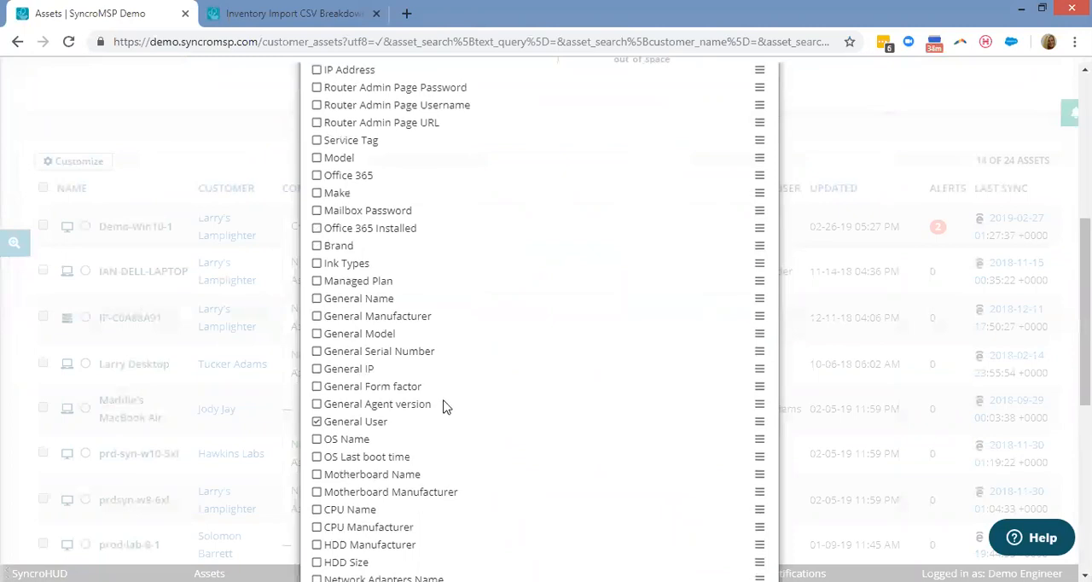
{"action": "scroll", "coordinate": [443, 407], "scroll_direction": "down", "scroll_amount": 2}
{"action": "scroll", "coordinate": [494, 375], "scroll_direction": "up", "scroll_amount": 8}
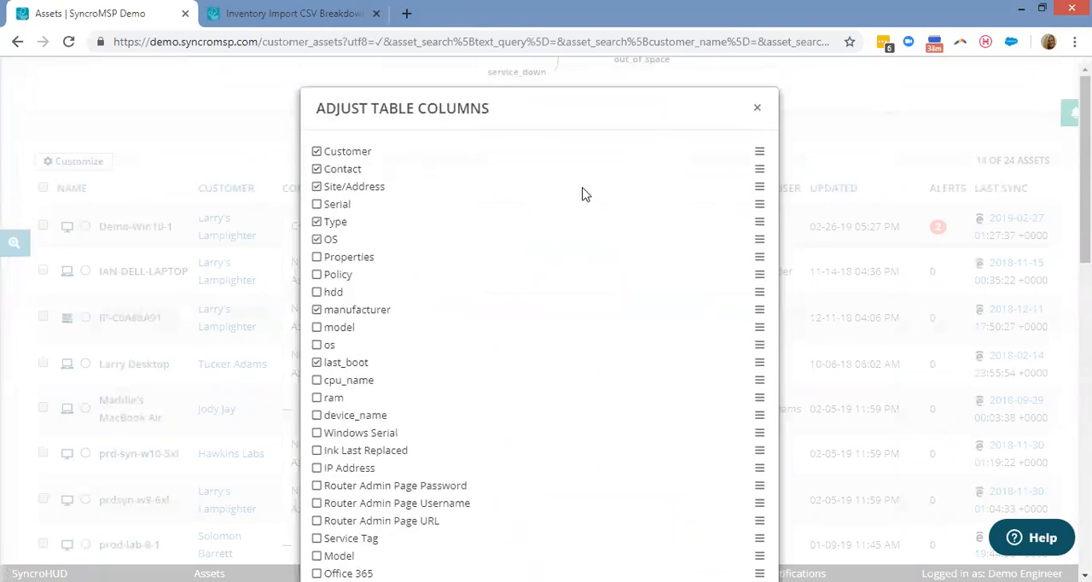
{"action": "left_click", "coordinate": [757, 108]}
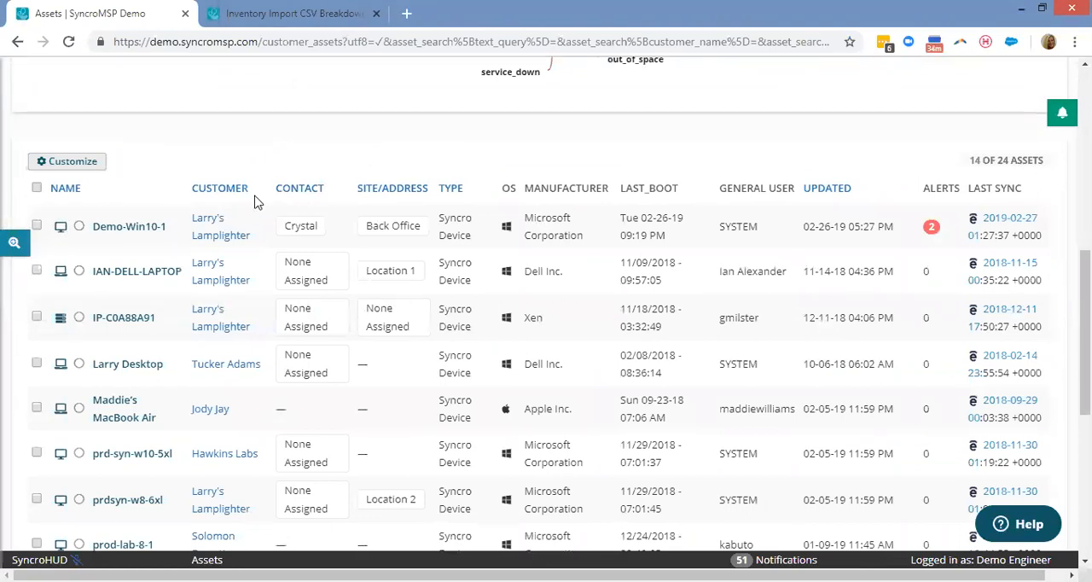
Find the online device SYNCRO-PHYS-03 in the asset list and bring up its quick view.
{"action": "scroll", "coordinate": [80, 207], "scroll_direction": "down", "scroll_amount": 2}
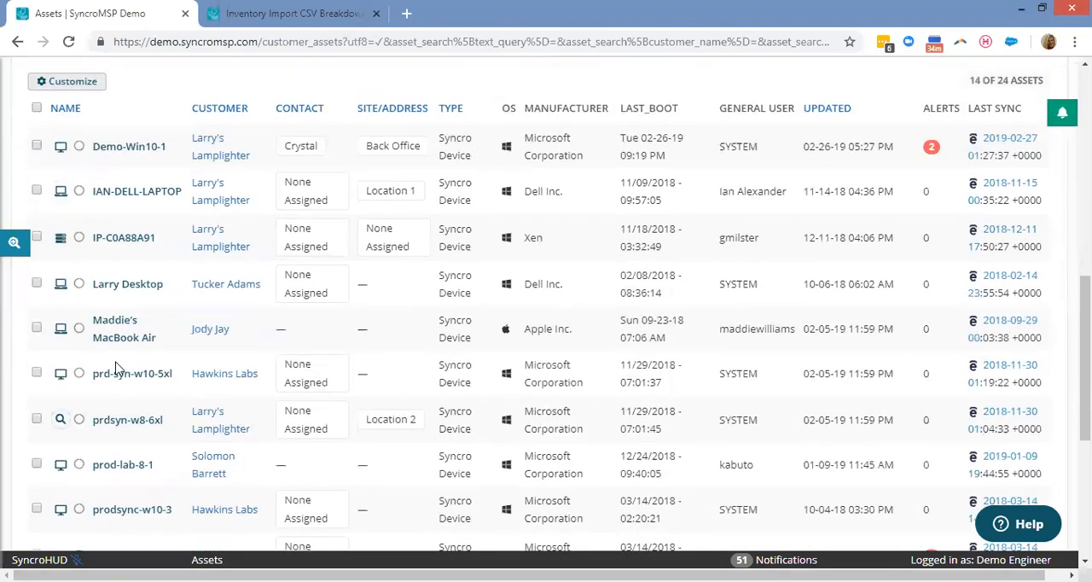
{"action": "scroll", "coordinate": [113, 356], "scroll_direction": "down", "scroll_amount": 1}
{"action": "scroll", "coordinate": [109, 355], "scroll_direction": "down", "scroll_amount": 5}
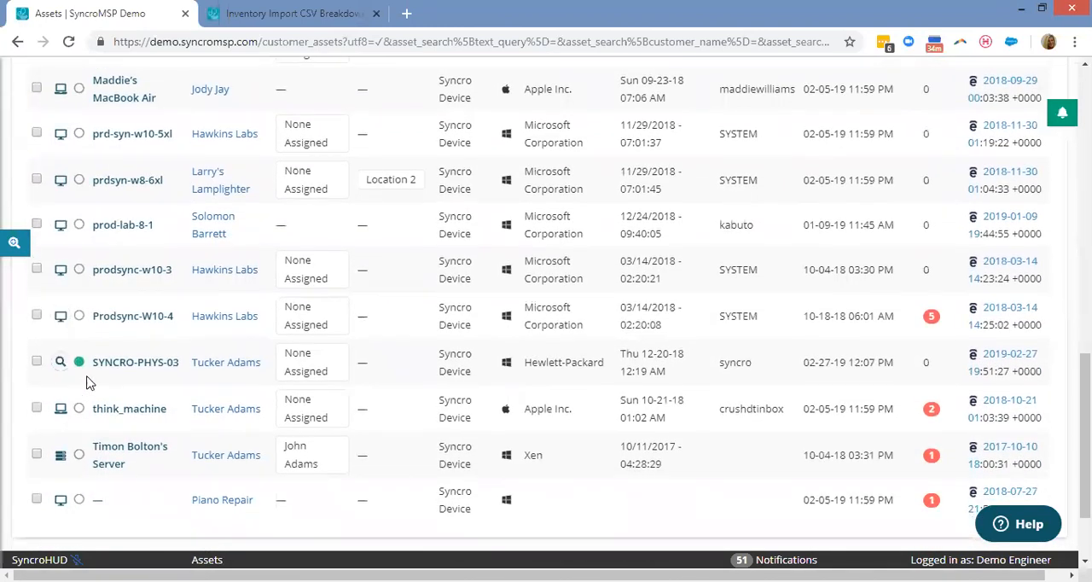
{"action": "mouse_move", "coordinate": [80, 363]}
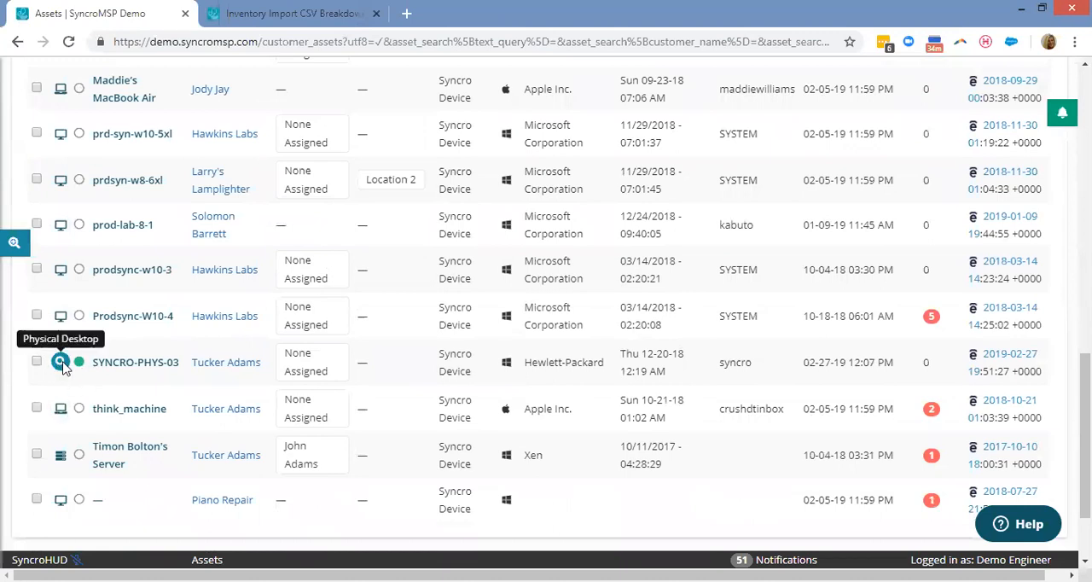
{"action": "left_click", "coordinate": [60, 362]}
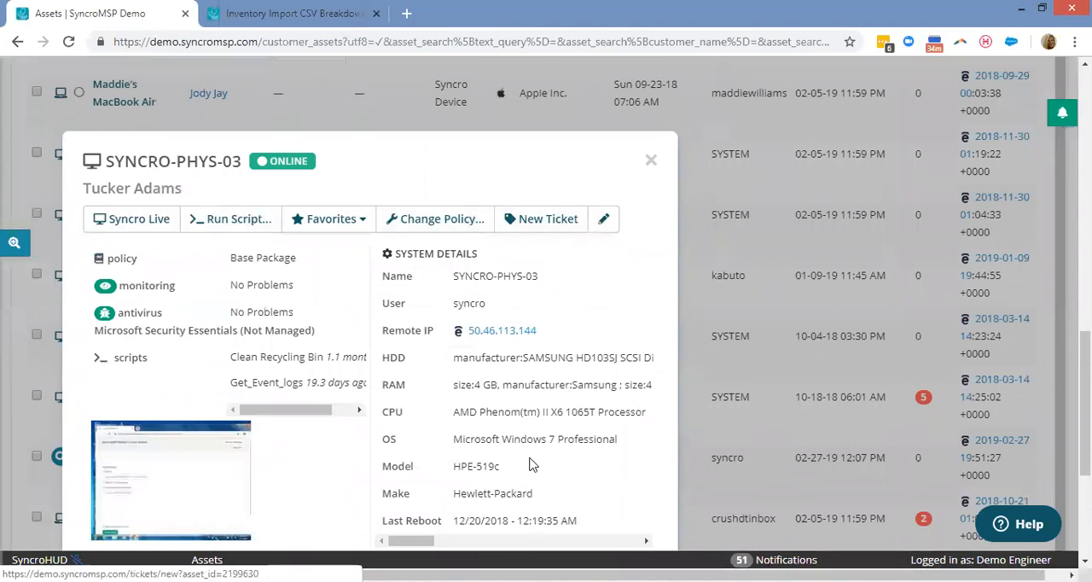
Start a Syncro Live session for SYNCRO-PHYS-03, revisit the device's quick view while it loads, and return to the session.
{"action": "left_click", "coordinate": [145, 218]}
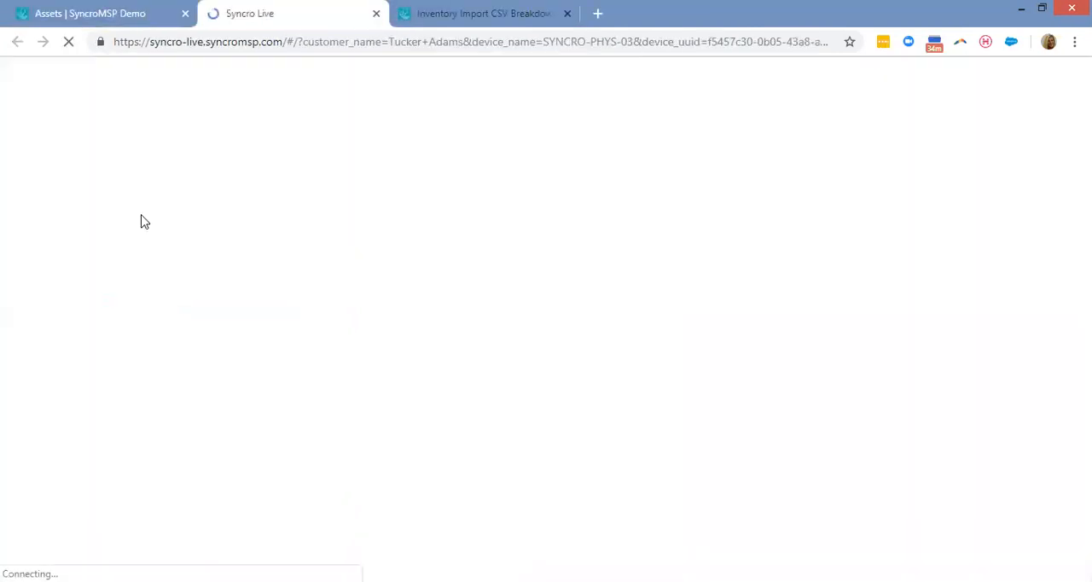
{"action": "left_click", "coordinate": [102, 15]}
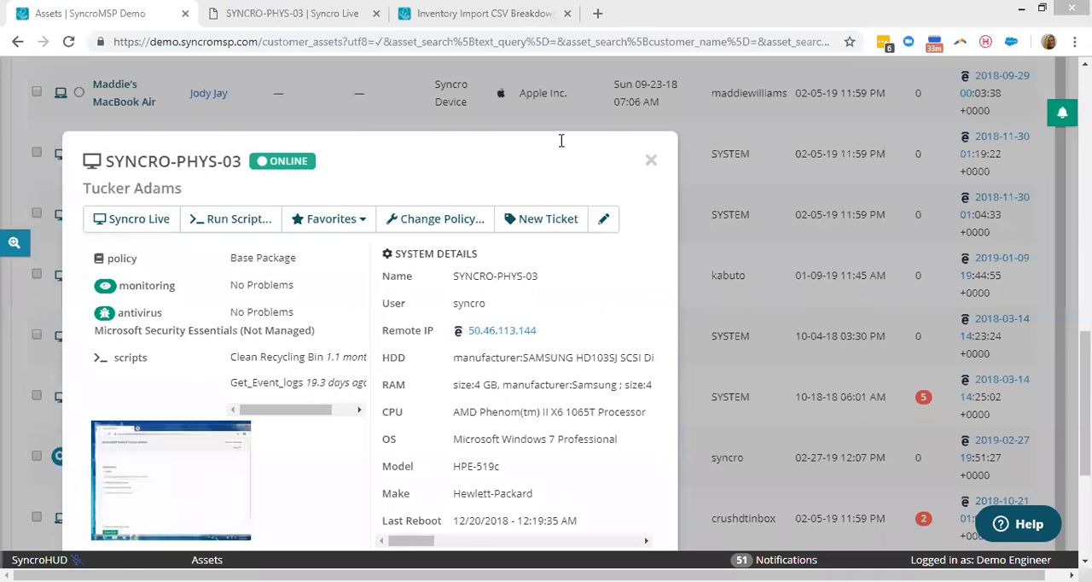
{"action": "left_click", "coordinate": [260, 15]}
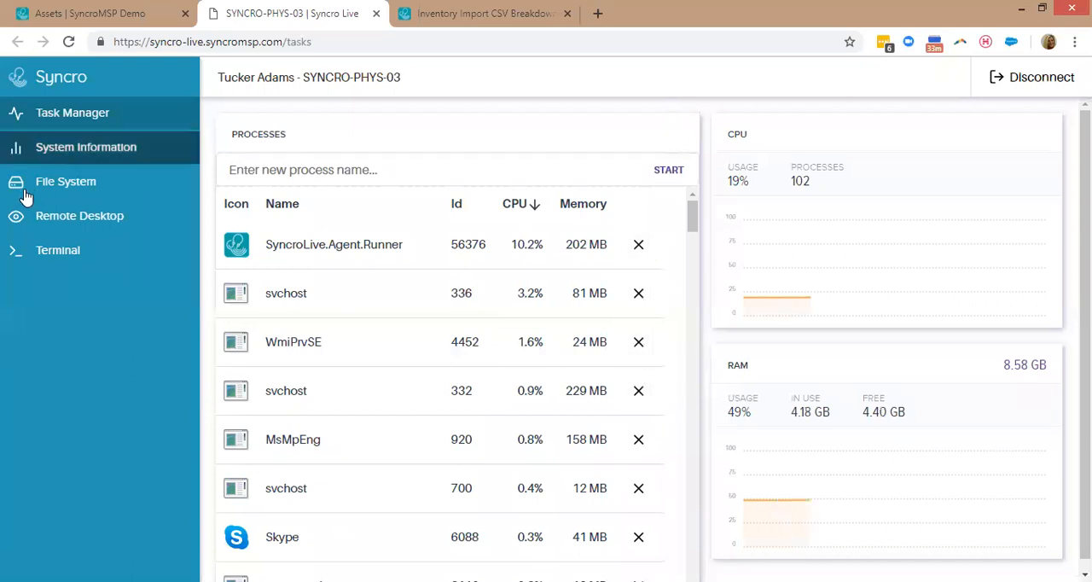
Look over the system information and file system of SYNCRO-PHYS-03, and connect to its remote desktop.
{"action": "left_click", "coordinate": [94, 151]}
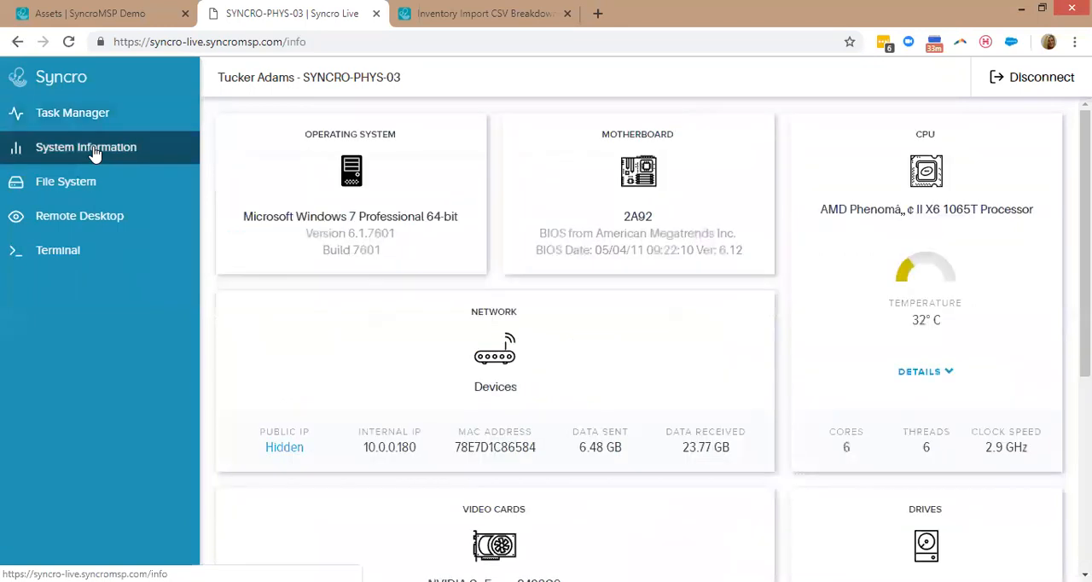
{"action": "left_click", "coordinate": [119, 198]}
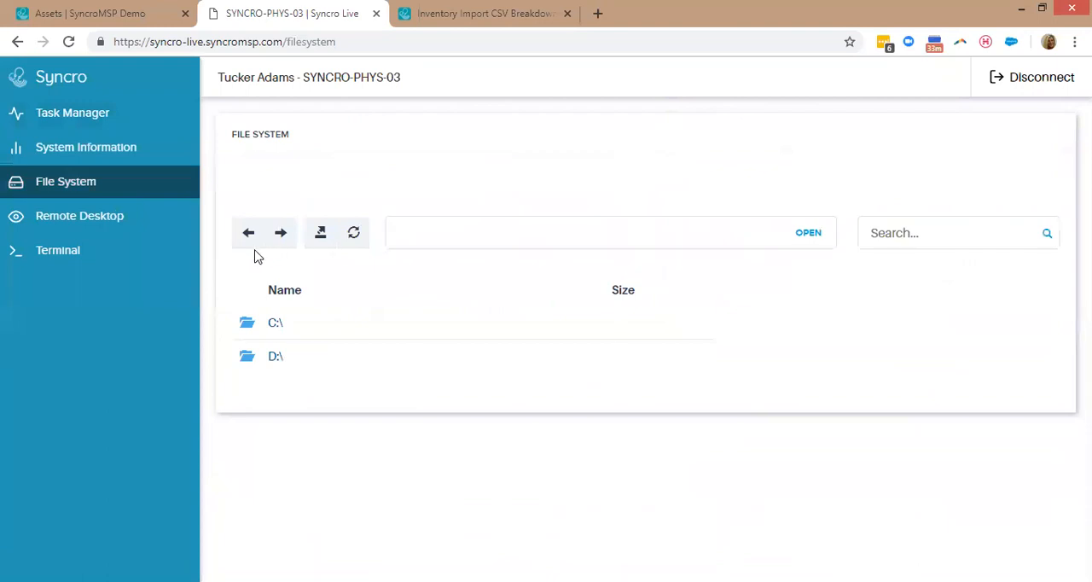
{"action": "left_click", "coordinate": [91, 229]}
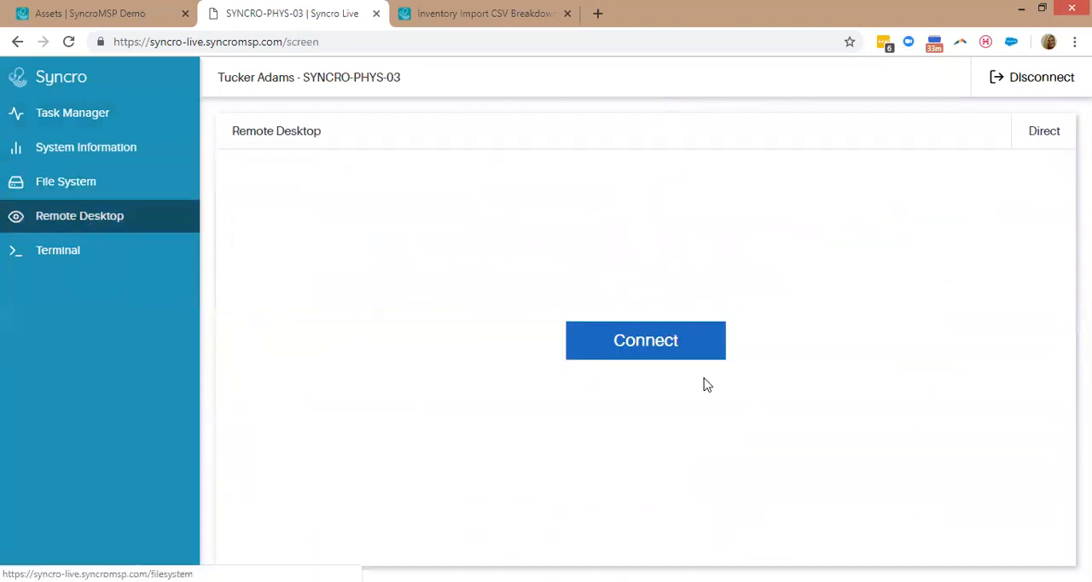
{"action": "left_click", "coordinate": [639, 355]}
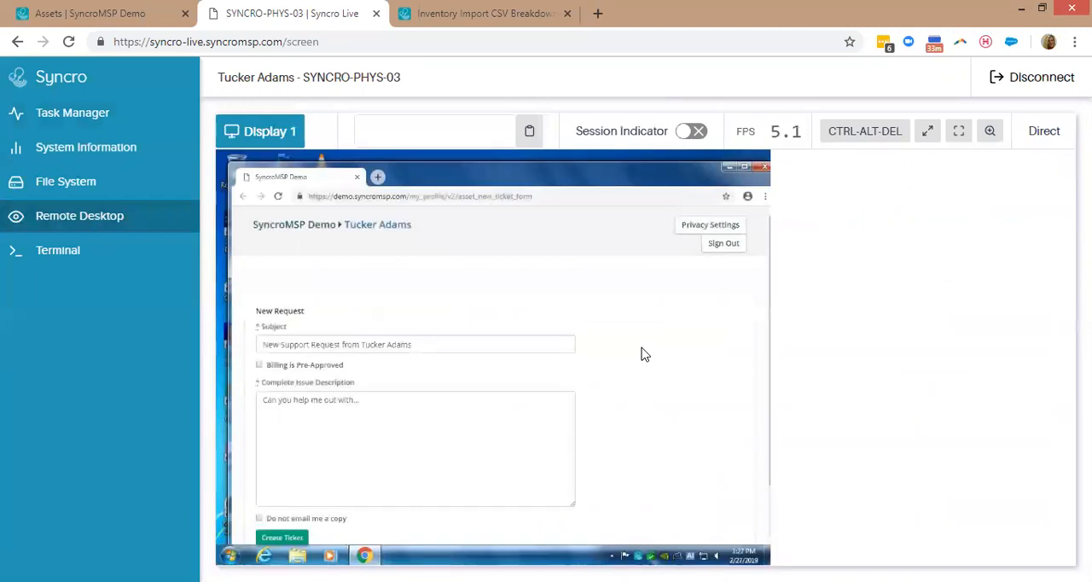
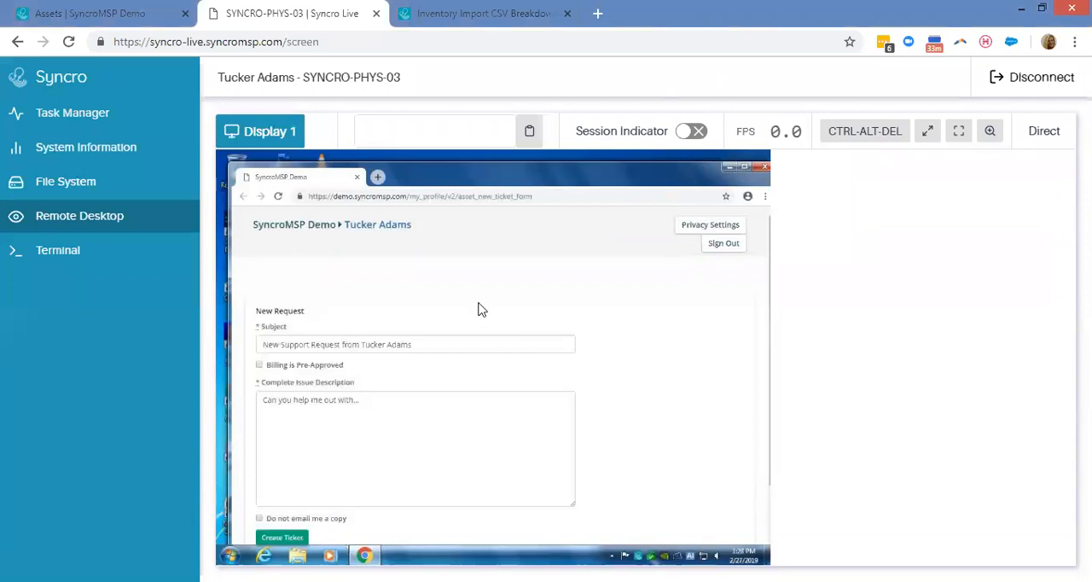
Turn on the session indicator for the remote desktop, and start a cmd.exe terminal on SYNCRO-PHYS-03.
{"action": "left_click", "coordinate": [693, 132]}
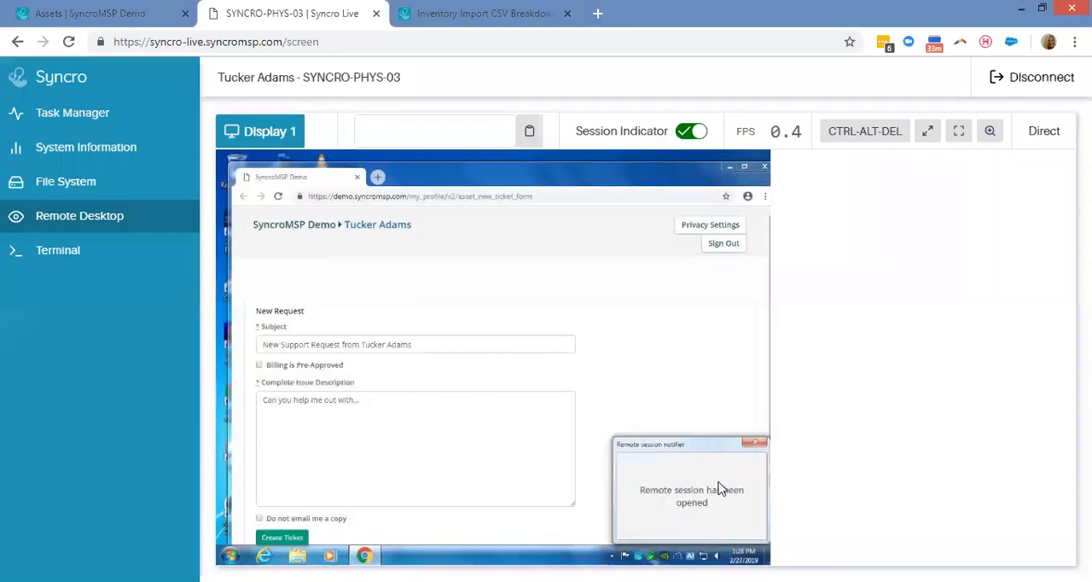
{"action": "left_click", "coordinate": [434, 133]}
{"action": "left_click", "coordinate": [29, 257]}
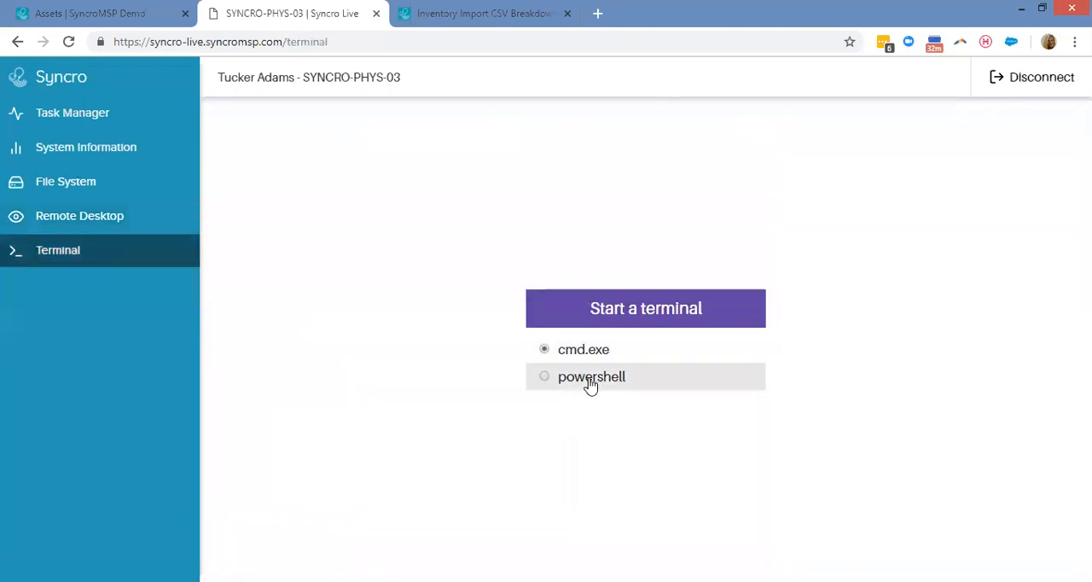
{"action": "left_click", "coordinate": [636, 317]}
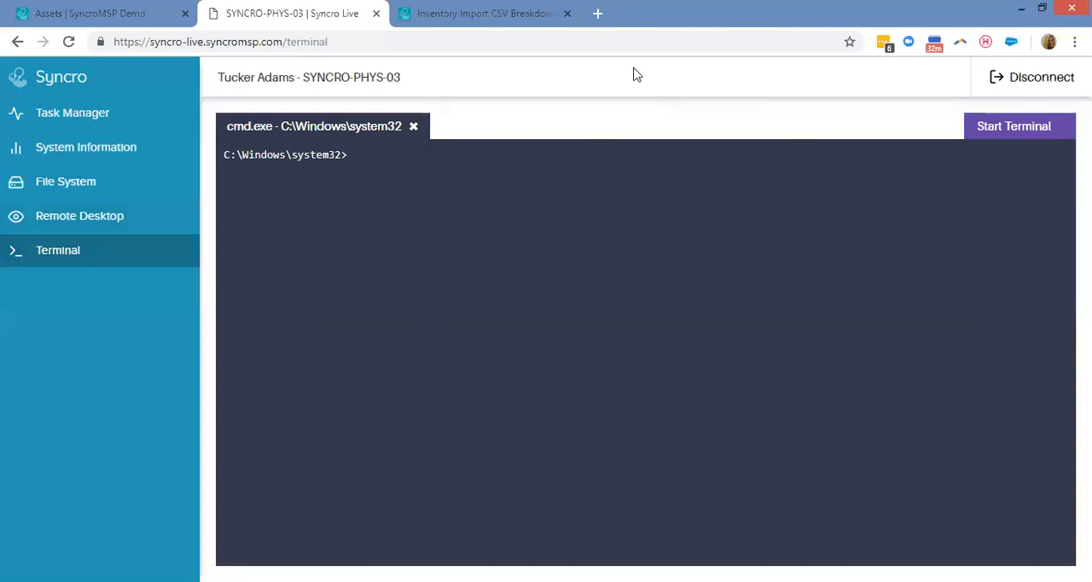
Return to the assets and open the full page of SYNCRO-PHYS-03, then check which policies can be assigned, without changing the policy.
{"action": "left_click", "coordinate": [132, 15]}
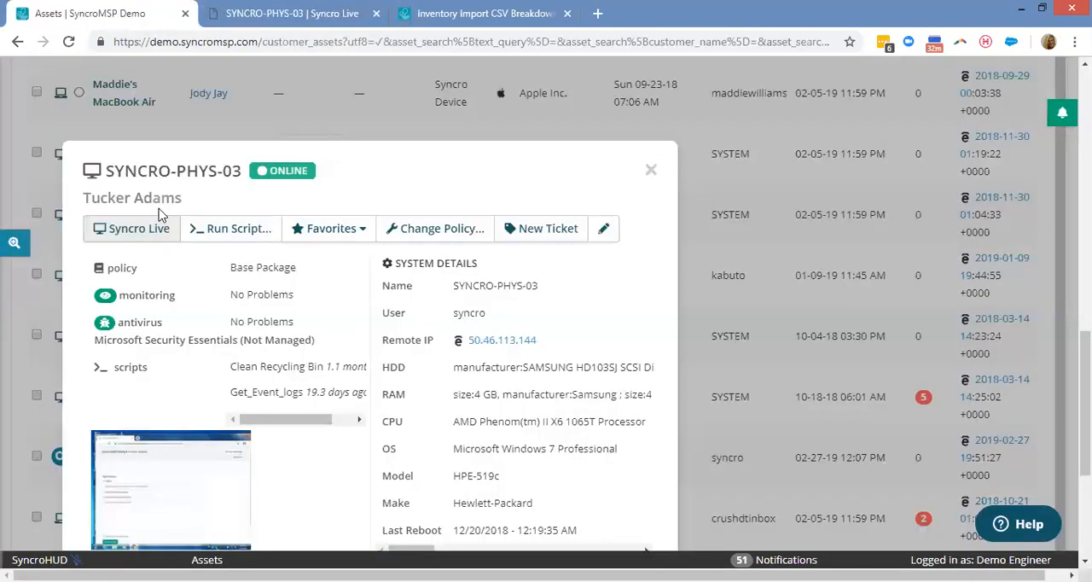
{"action": "left_click", "coordinate": [168, 181]}
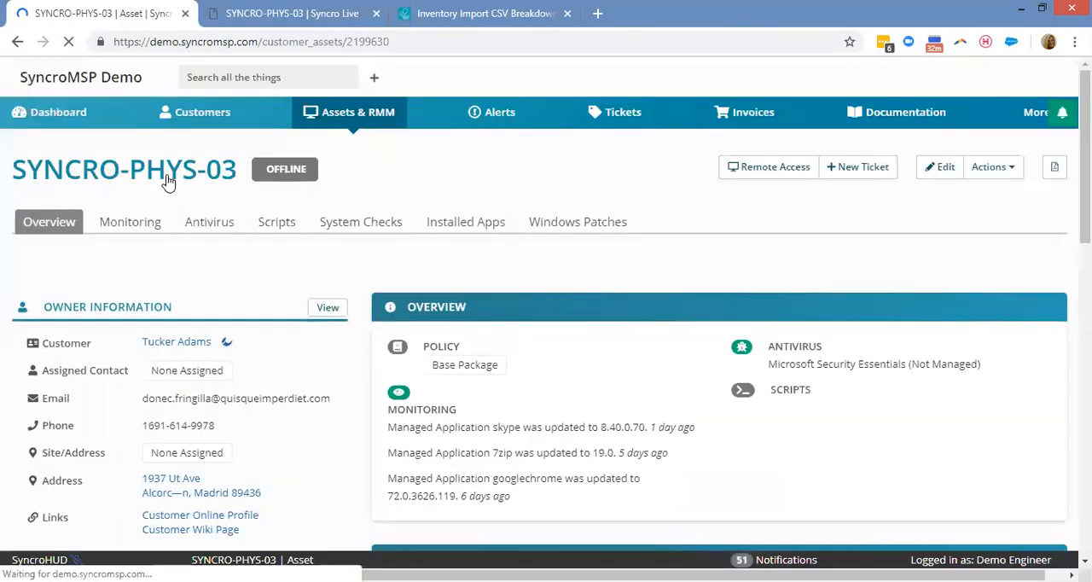
{"action": "scroll", "coordinate": [614, 214], "scroll_direction": "down", "scroll_amount": 1}
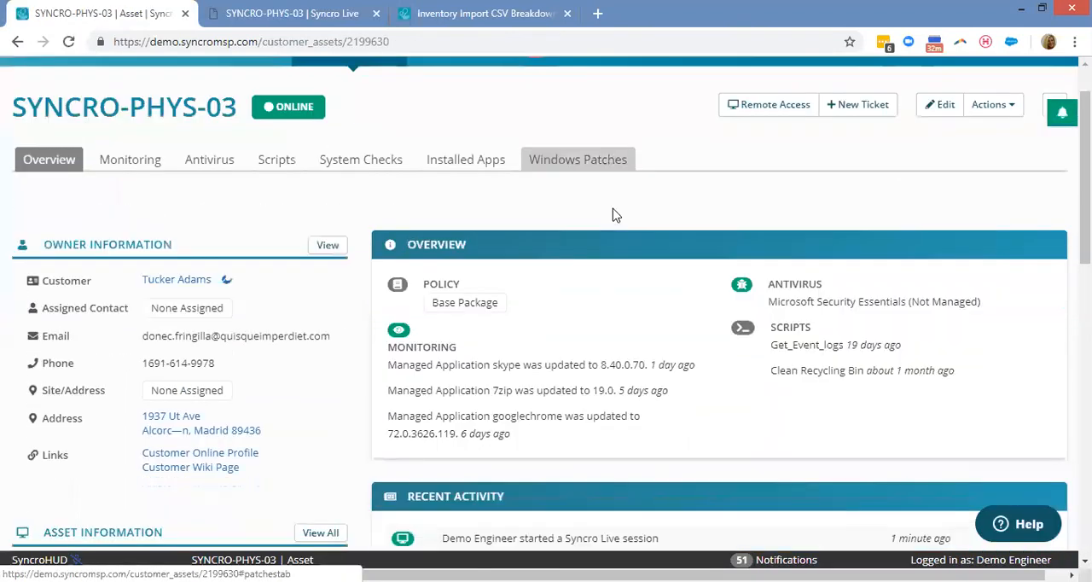
{"action": "scroll", "coordinate": [634, 208], "scroll_direction": "down", "scroll_amount": 1}
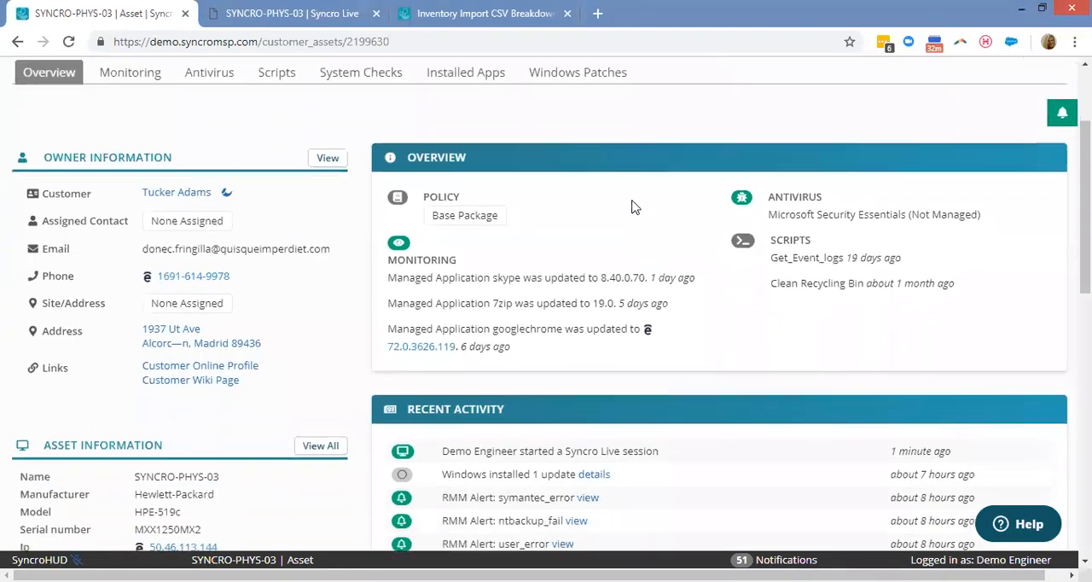
{"action": "left_click", "coordinate": [451, 208]}
{"action": "left_click", "coordinate": [451, 208]}
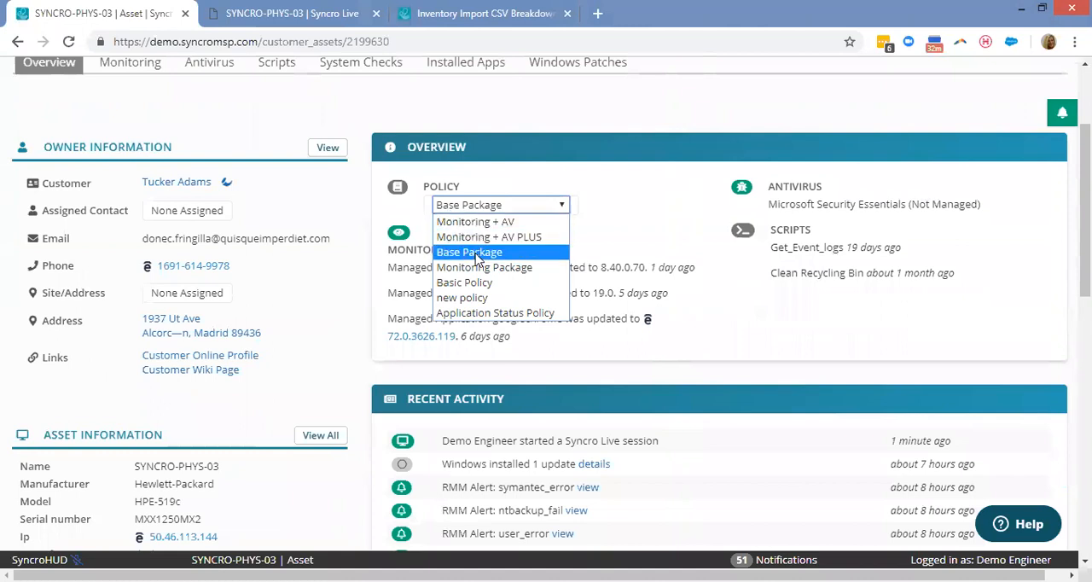
{"action": "left_click", "coordinate": [641, 228]}
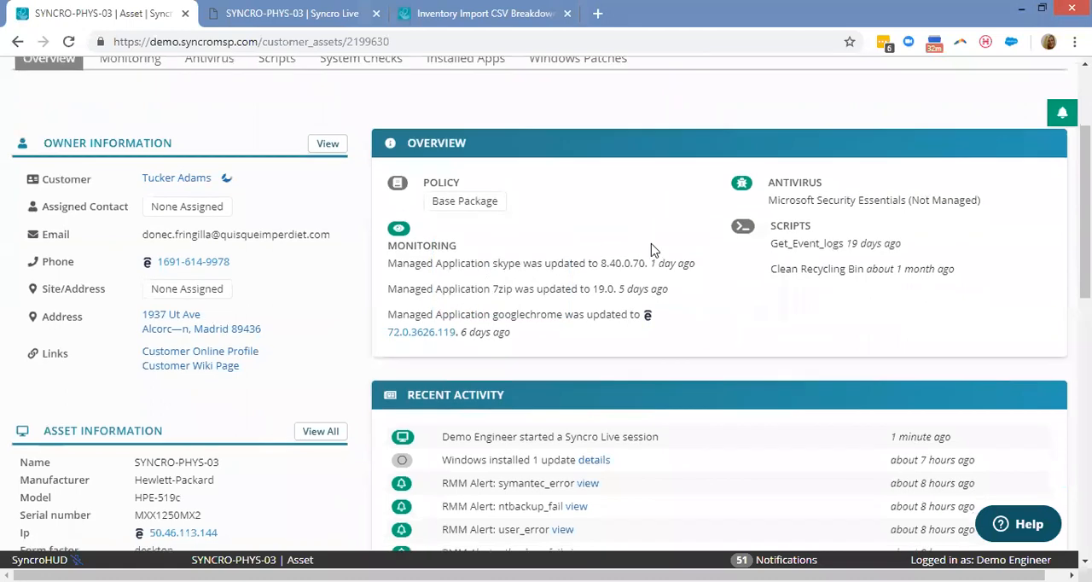
Look over the device's recent activity and asset information, including the complete asset details, and close them.
{"action": "scroll", "coordinate": [653, 246], "scroll_direction": "down", "scroll_amount": 3}
{"action": "scroll", "coordinate": [653, 246], "scroll_direction": "up", "scroll_amount": 3}
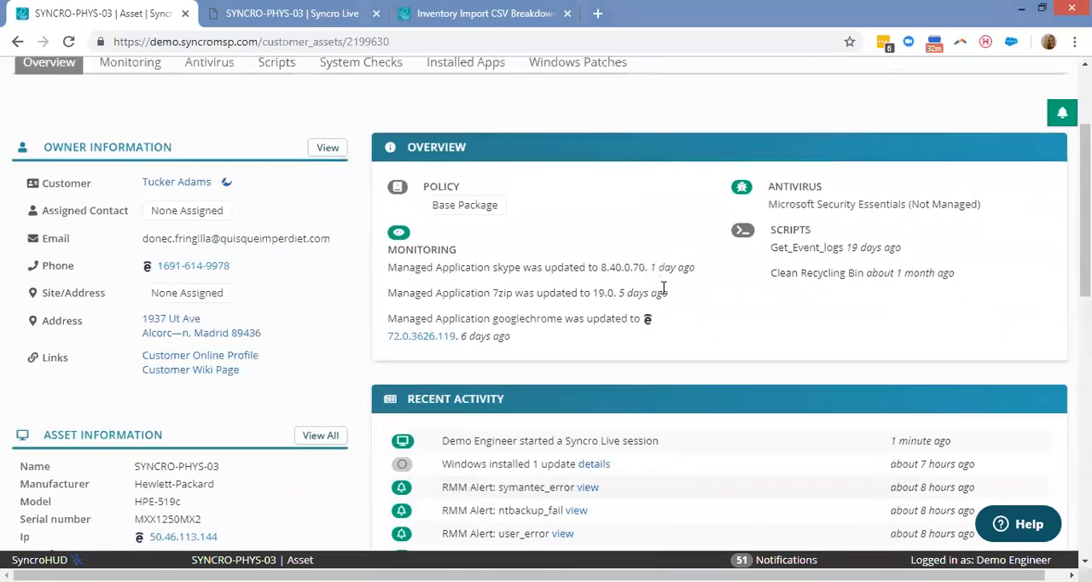
{"action": "scroll", "coordinate": [765, 275], "scroll_direction": "down", "scroll_amount": 3}
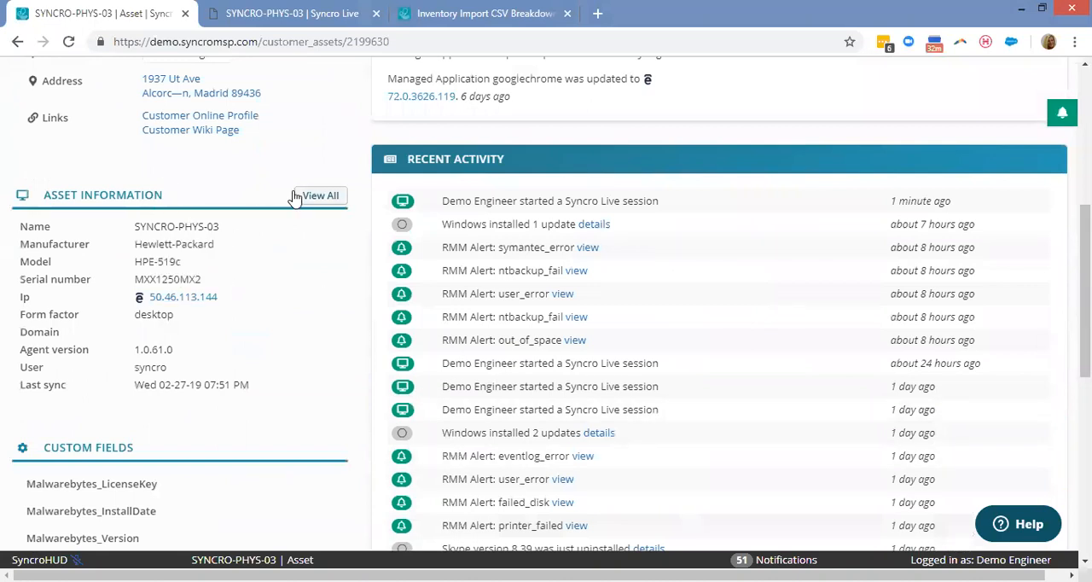
{"action": "left_click", "coordinate": [324, 198]}
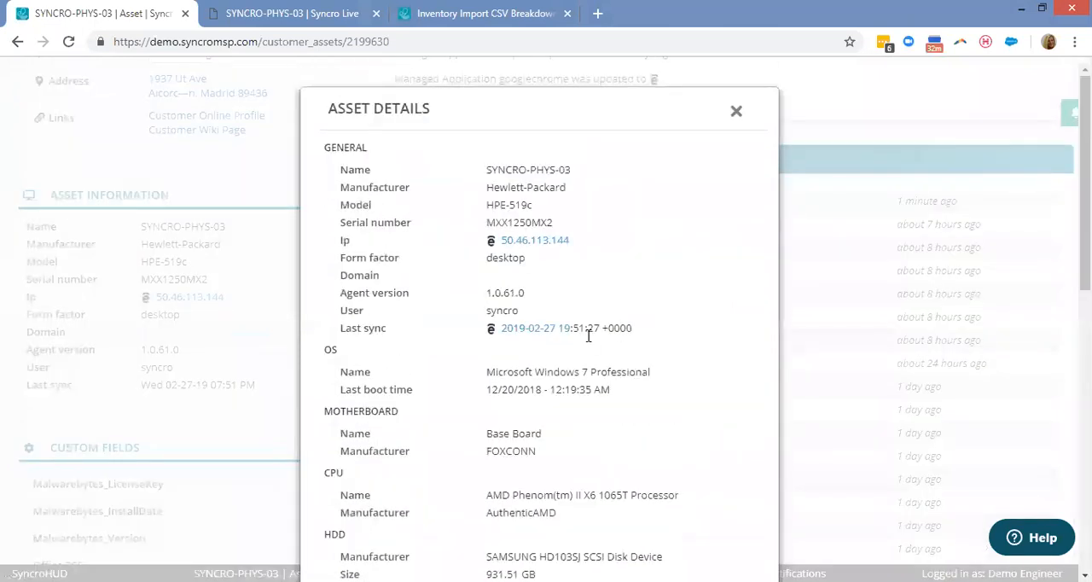
{"action": "scroll", "coordinate": [657, 360], "scroll_direction": "down", "scroll_amount": 2}
{"action": "scroll", "coordinate": [667, 379], "scroll_direction": "up", "scroll_amount": 3}
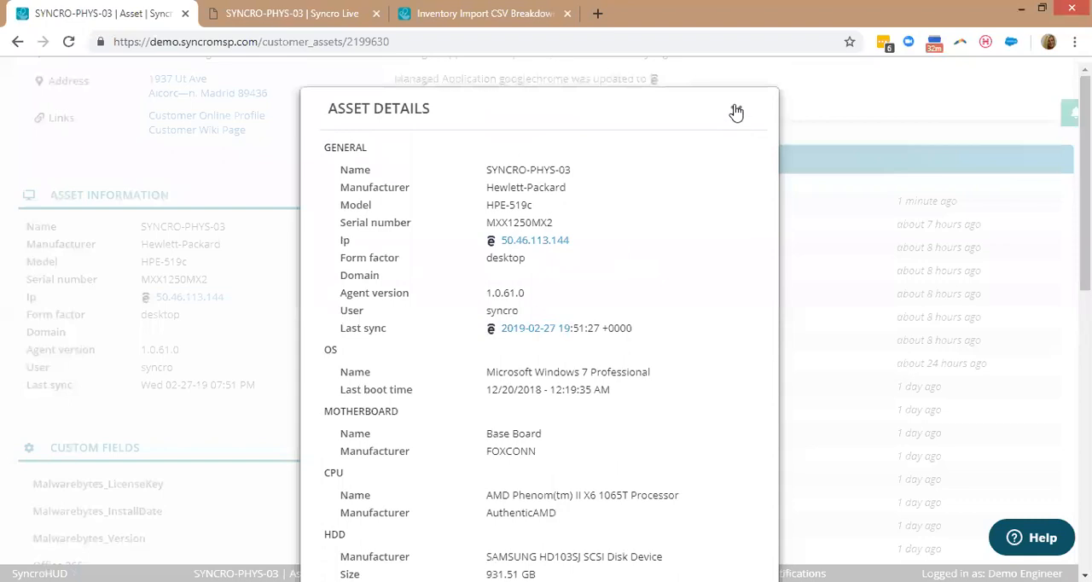
{"action": "left_click", "coordinate": [735, 110]}
{"action": "scroll", "coordinate": [293, 308], "scroll_direction": "up", "scroll_amount": 5}
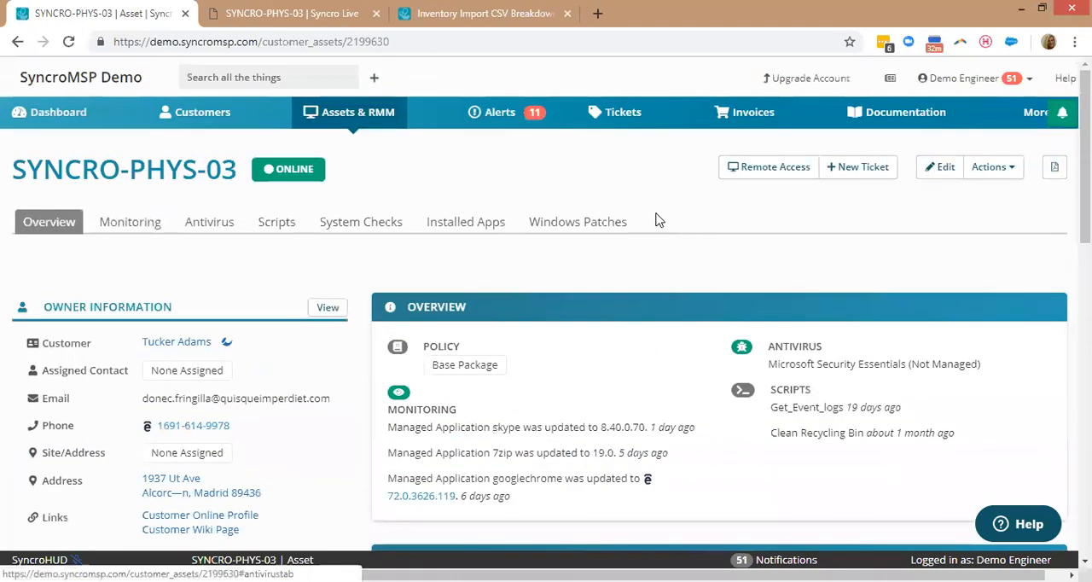
Review the monitoring triggers and activity of SYNCRO-PHYS-03 and its antivirus status.
{"action": "left_click", "coordinate": [132, 224]}
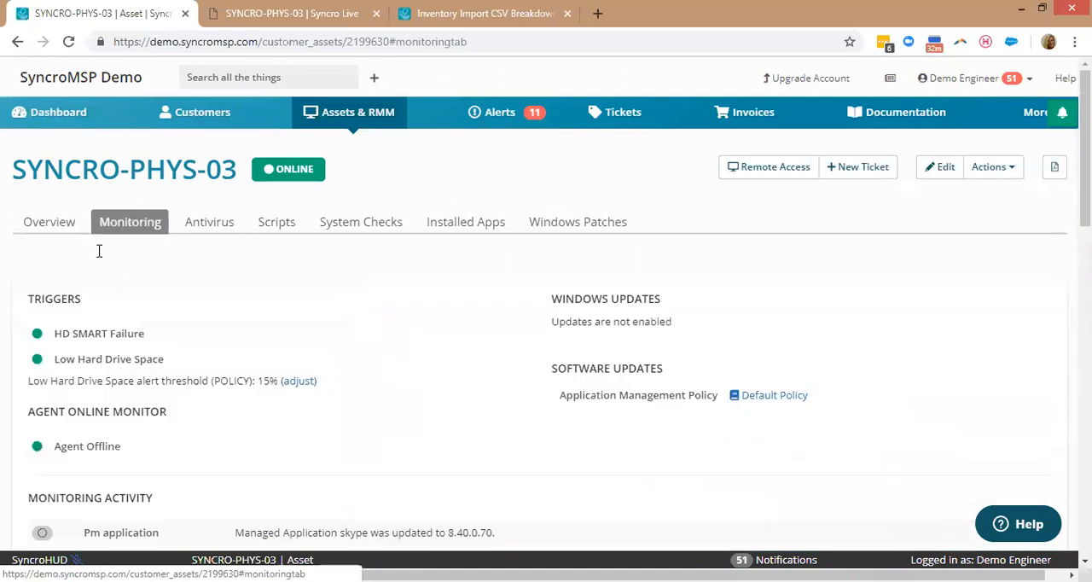
{"action": "scroll", "coordinate": [95, 264], "scroll_direction": "down", "scroll_amount": 1}
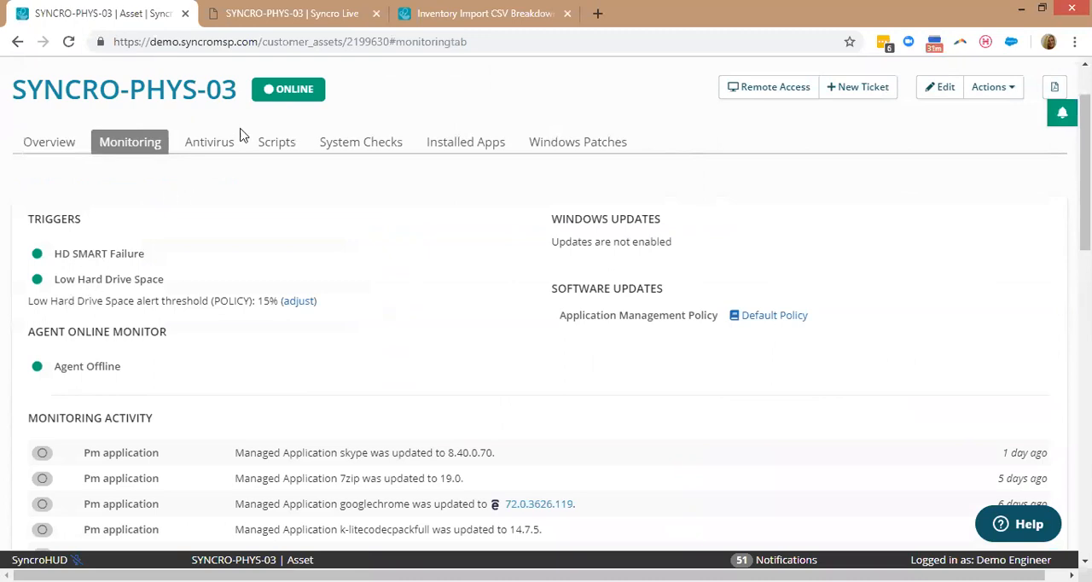
{"action": "left_click", "coordinate": [224, 149]}
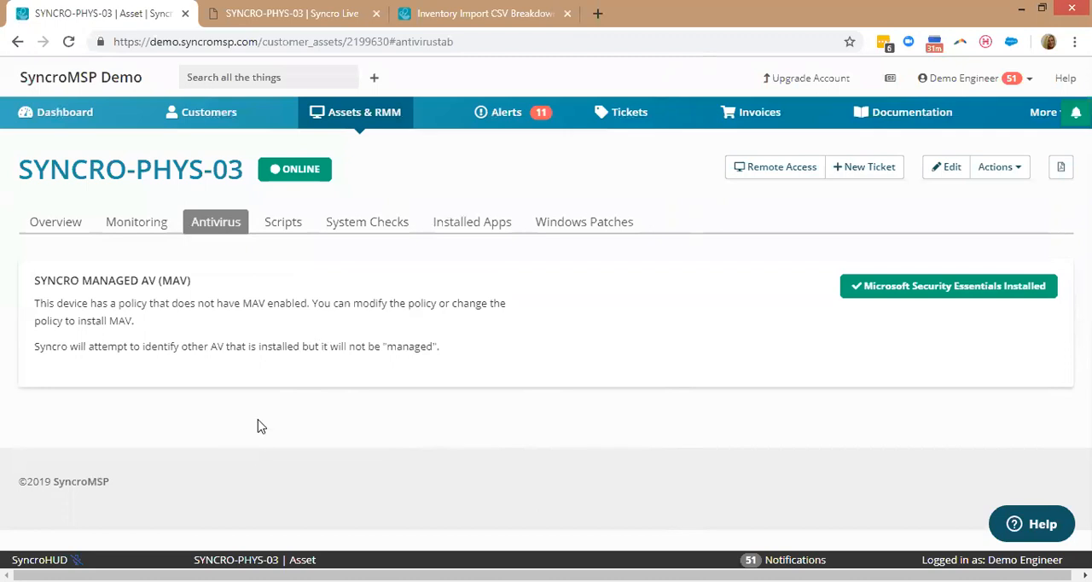
From the device's scripts, try out a repeated, scheduled run of Alert User 2 - PowerShell, and dismiss it without scheduling.
{"action": "left_click", "coordinate": [267, 228]}
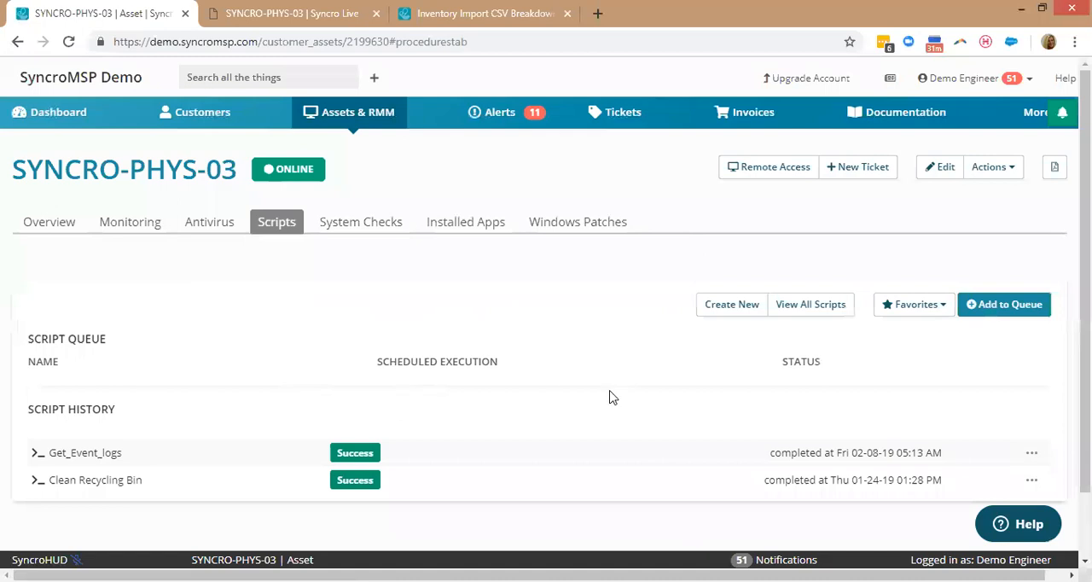
{"action": "left_click", "coordinate": [986, 310]}
{"action": "left_click", "coordinate": [483, 155]}
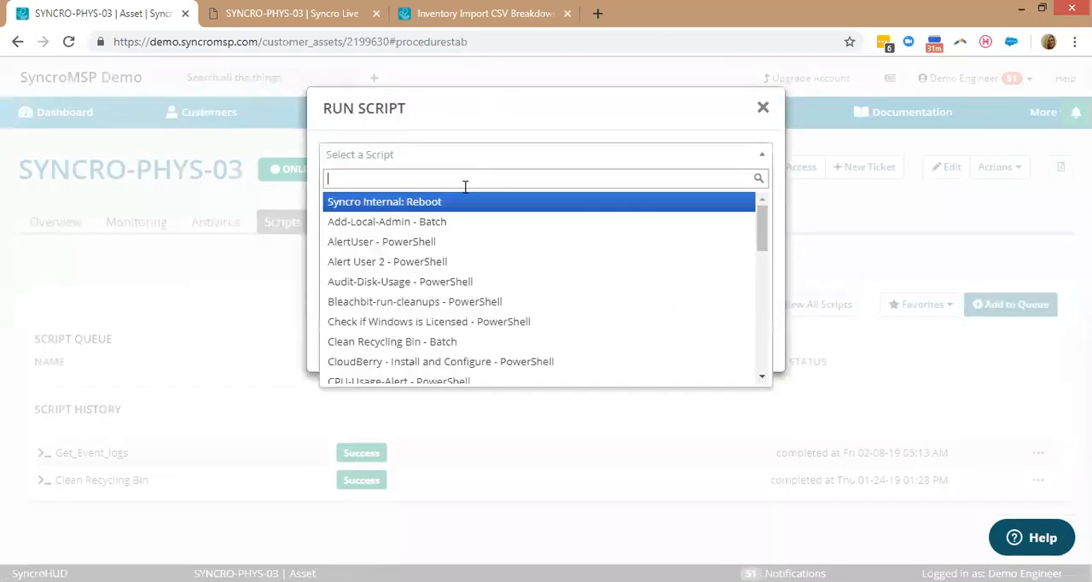
{"action": "left_click", "coordinate": [443, 261]}
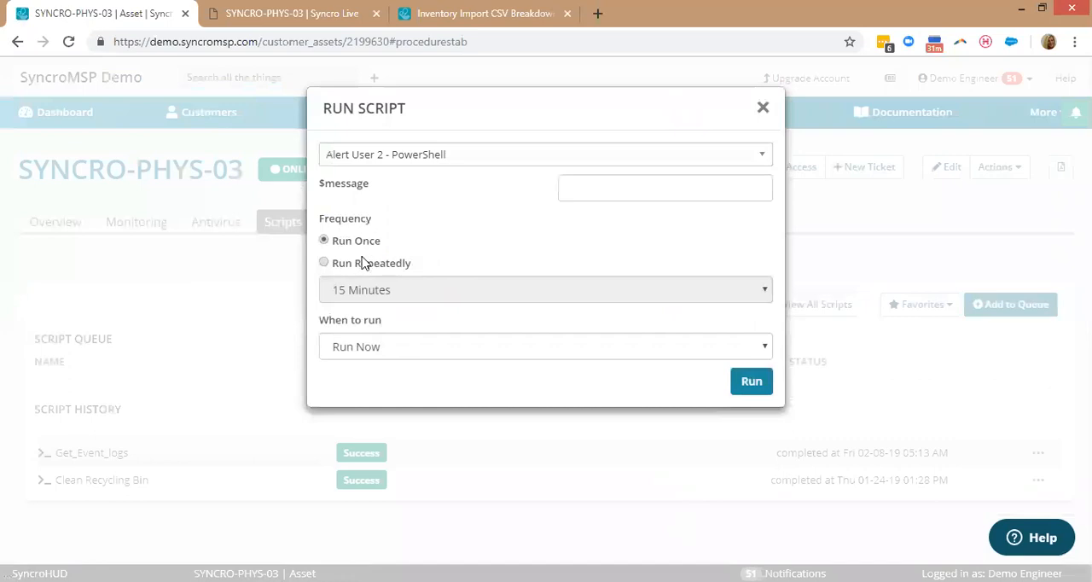
{"action": "left_click", "coordinate": [324, 267]}
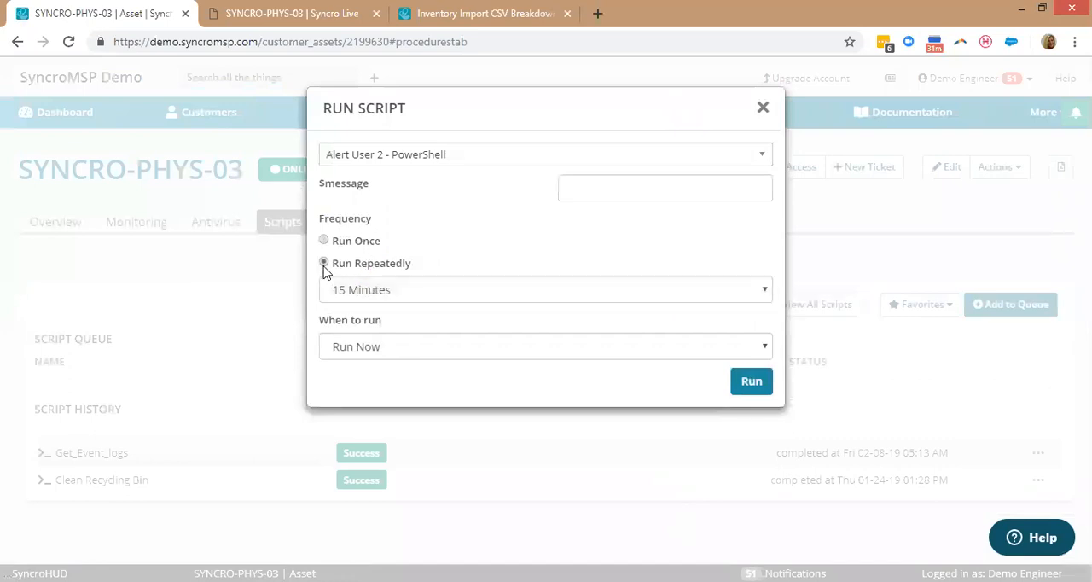
{"action": "left_click", "coordinate": [376, 352]}
{"action": "left_click", "coordinate": [377, 382]}
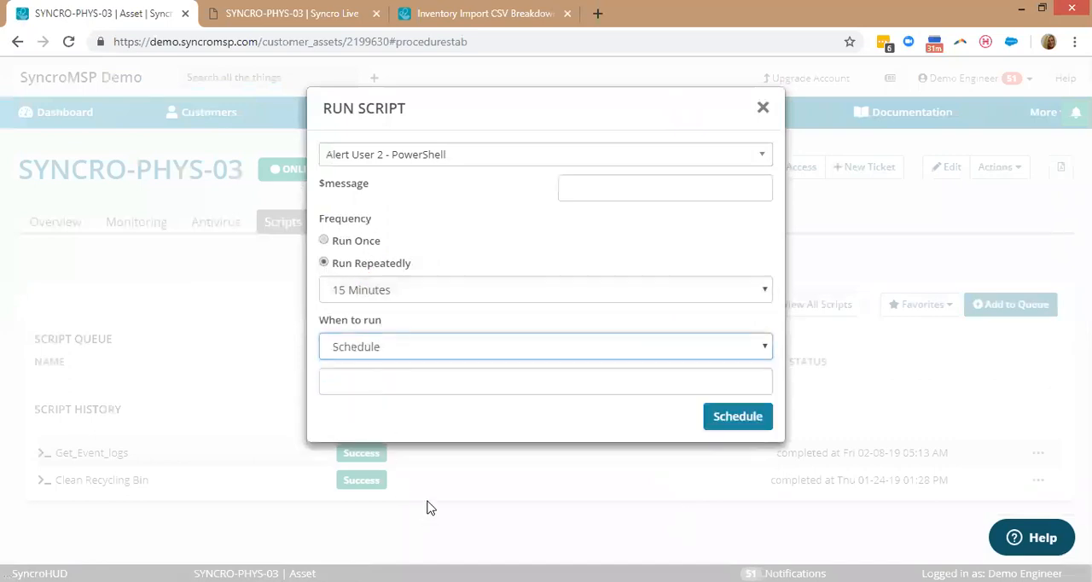
{"action": "left_click", "coordinate": [757, 117]}
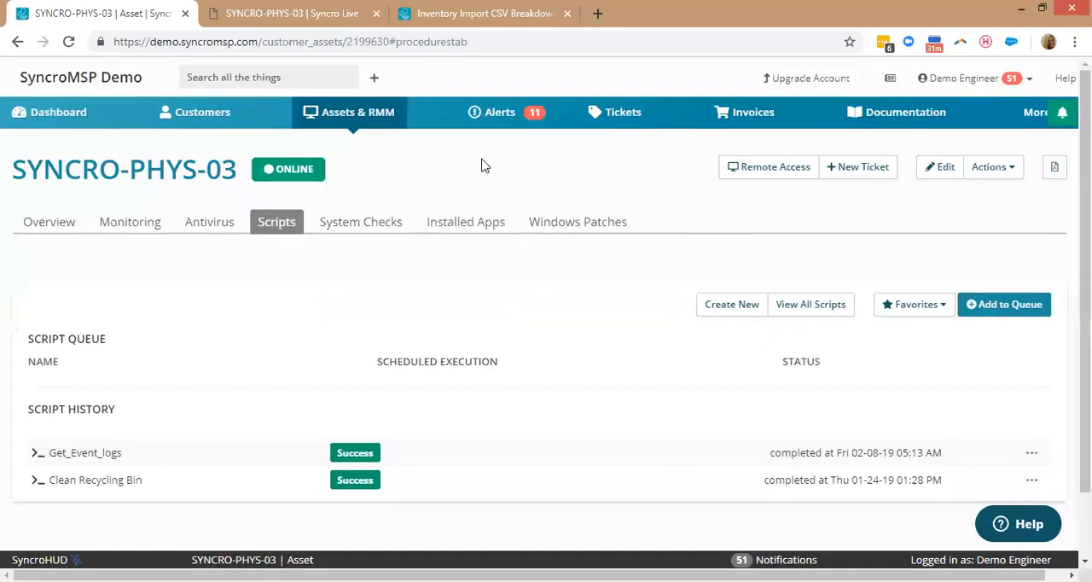
Look over the check types and fields for adding a system check to the device, and close the form without saving.
{"action": "left_click", "coordinate": [397, 224]}
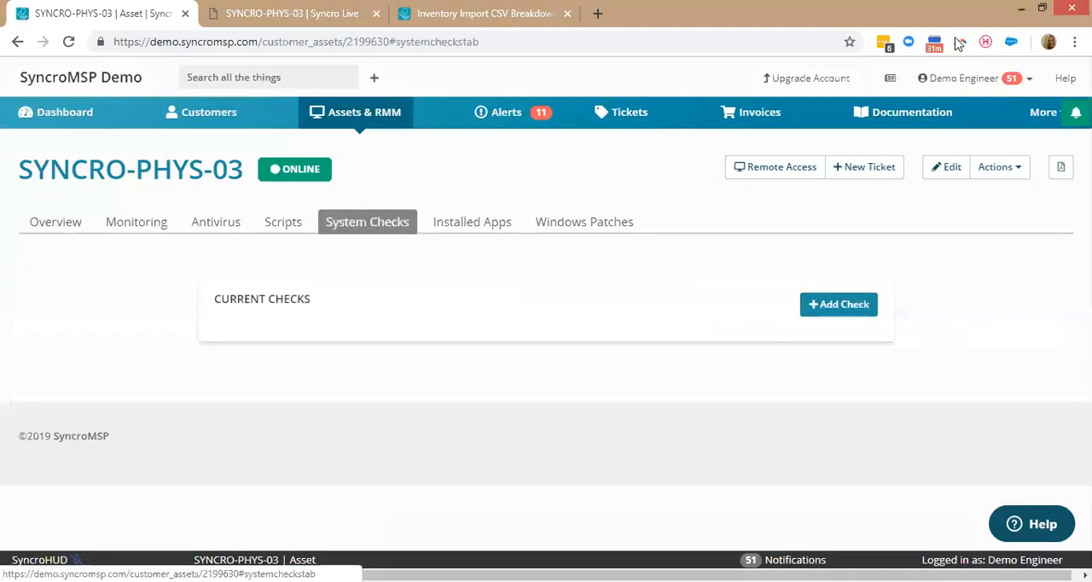
{"action": "left_click", "coordinate": [863, 305]}
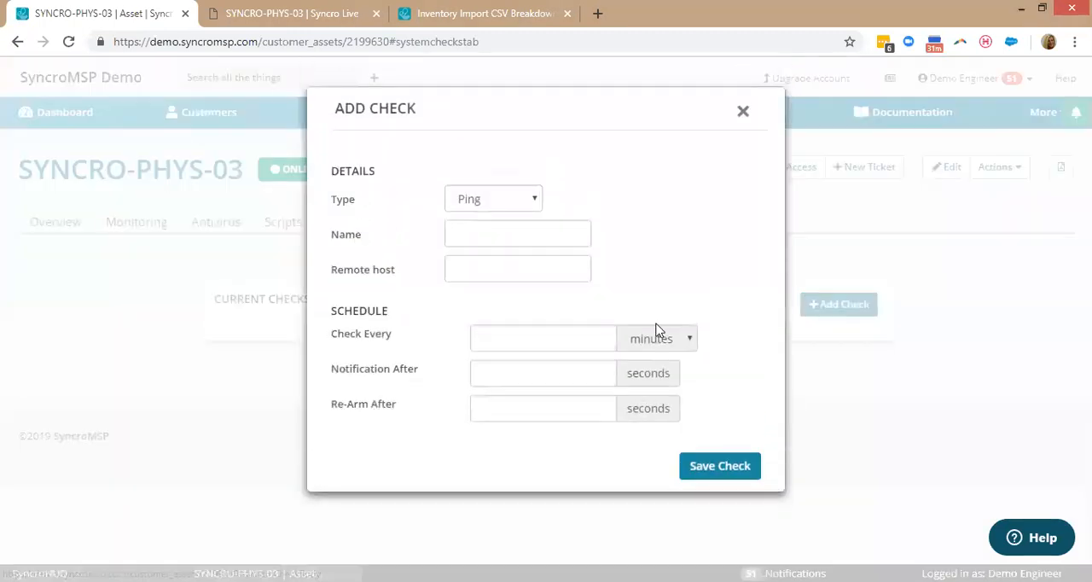
{"action": "left_click", "coordinate": [491, 206]}
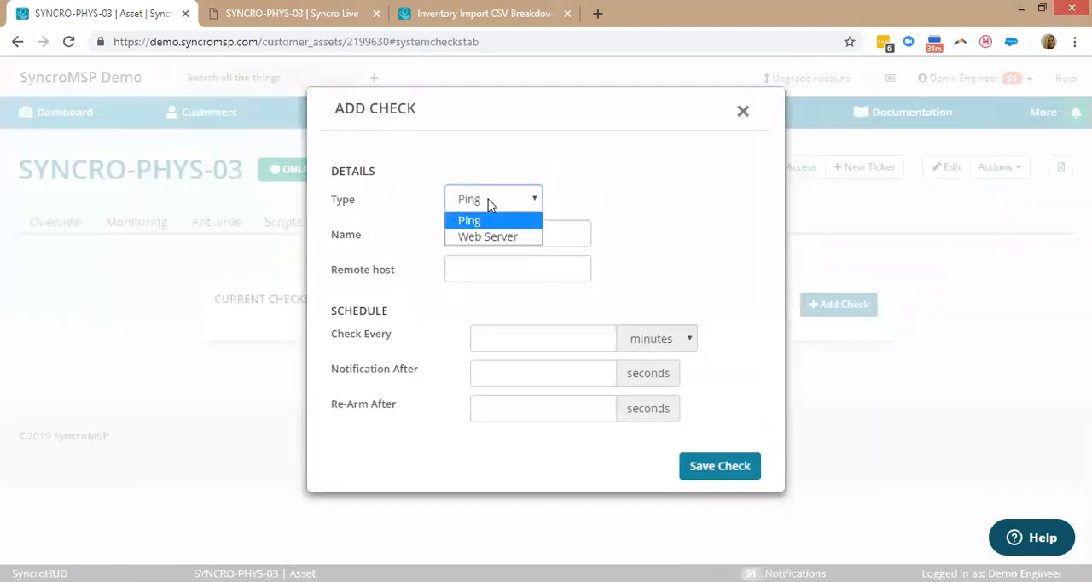
{"action": "left_click", "coordinate": [675, 178]}
{"action": "left_click", "coordinate": [500, 274]}
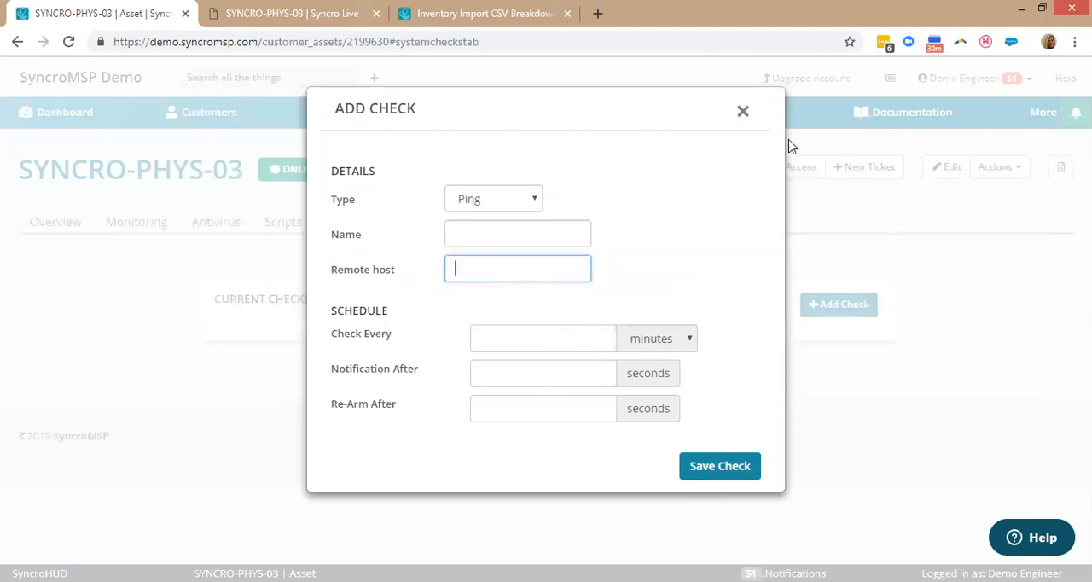
{"action": "left_click", "coordinate": [741, 113]}
Look over the device's installed apps and its missing and recently installed Windows patches.
{"action": "left_click", "coordinate": [478, 235]}
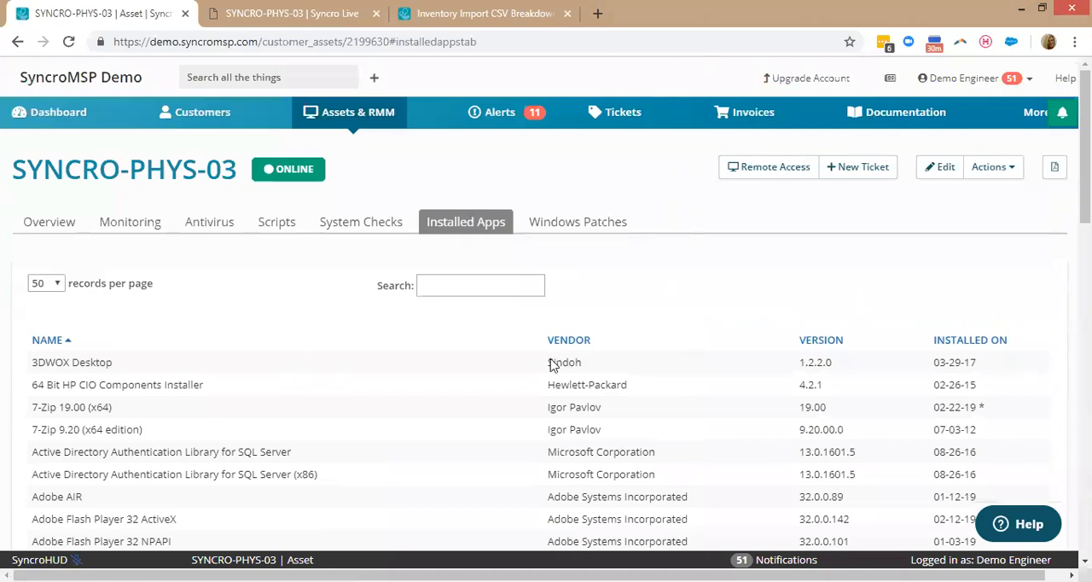
{"action": "left_click", "coordinate": [574, 216]}
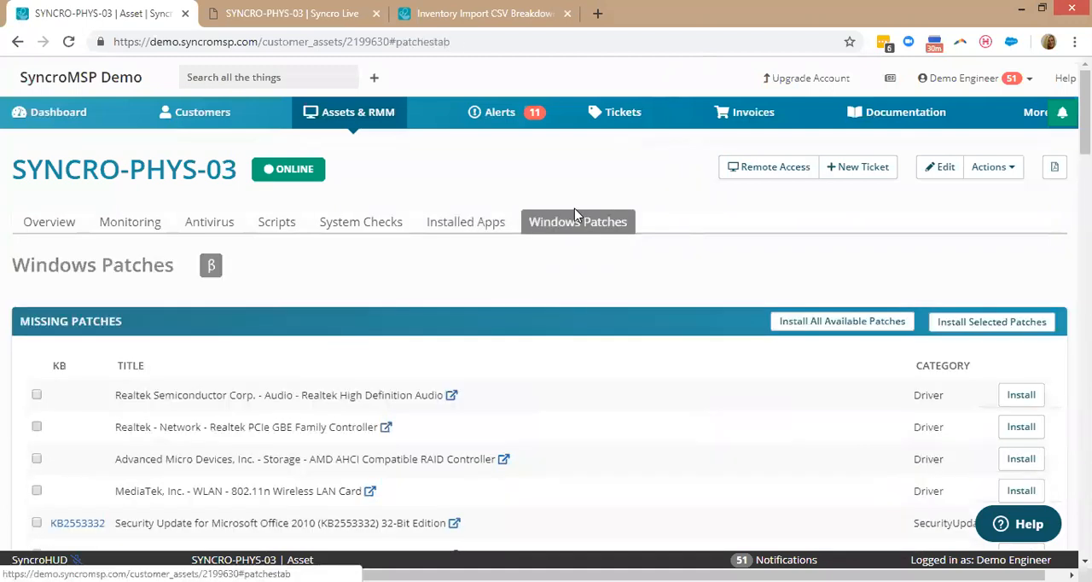
{"action": "scroll", "coordinate": [569, 269], "scroll_direction": "down", "scroll_amount": 1}
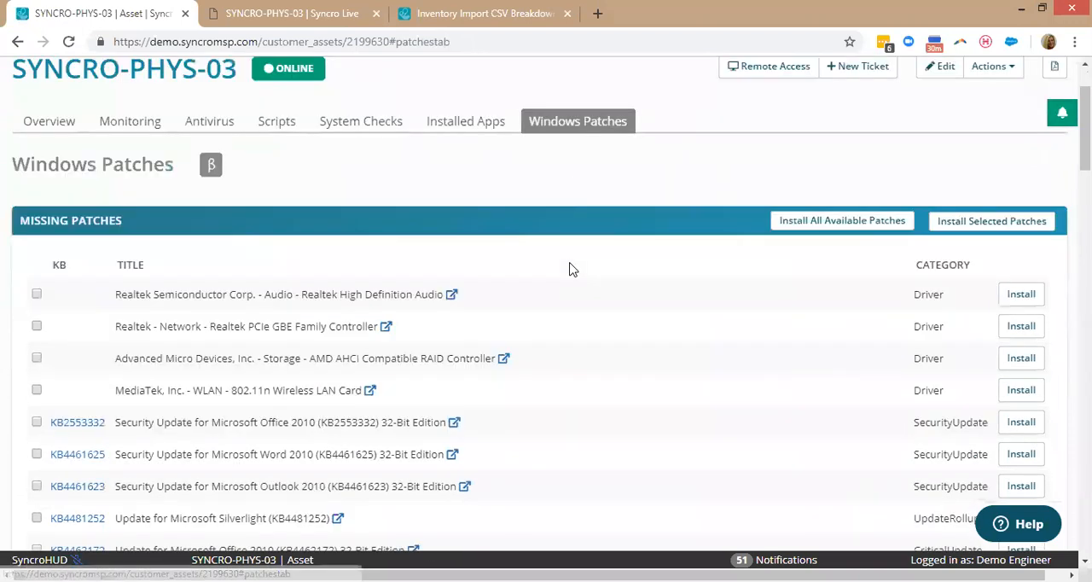
{"action": "scroll", "coordinate": [572, 270], "scroll_direction": "down", "scroll_amount": 1}
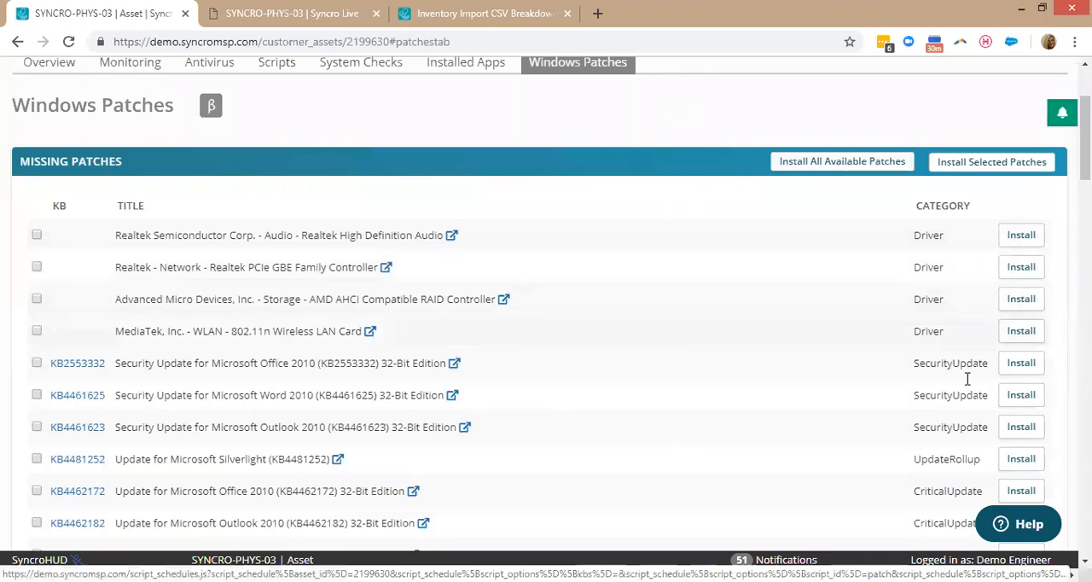
{"action": "scroll", "coordinate": [867, 370], "scroll_direction": "down", "scroll_amount": 5}
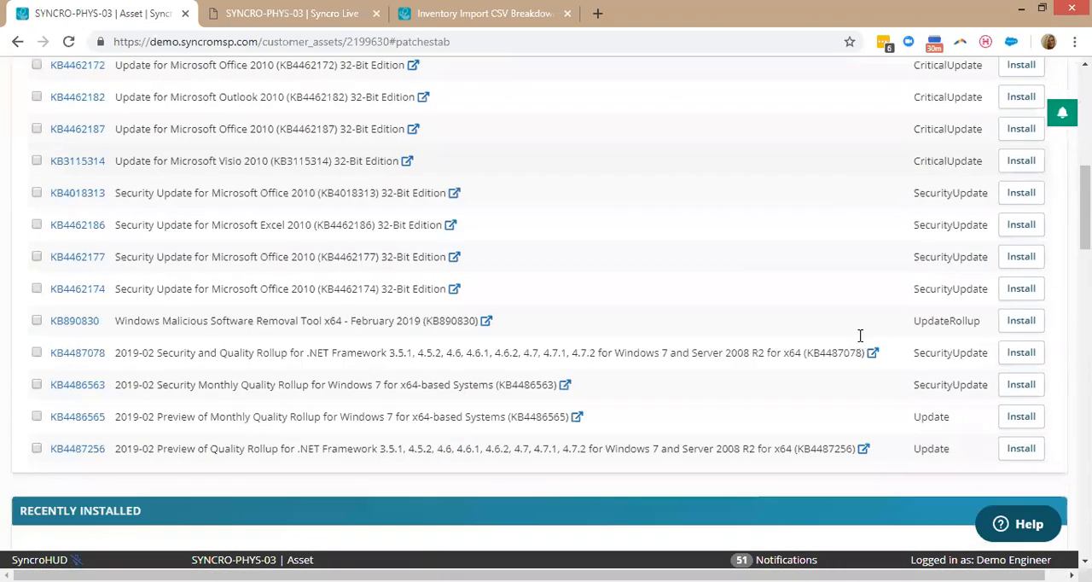
{"action": "scroll", "coordinate": [860, 335], "scroll_direction": "down", "scroll_amount": 5}
{"action": "scroll", "coordinate": [475, 205], "scroll_direction": "up", "scroll_amount": 1}
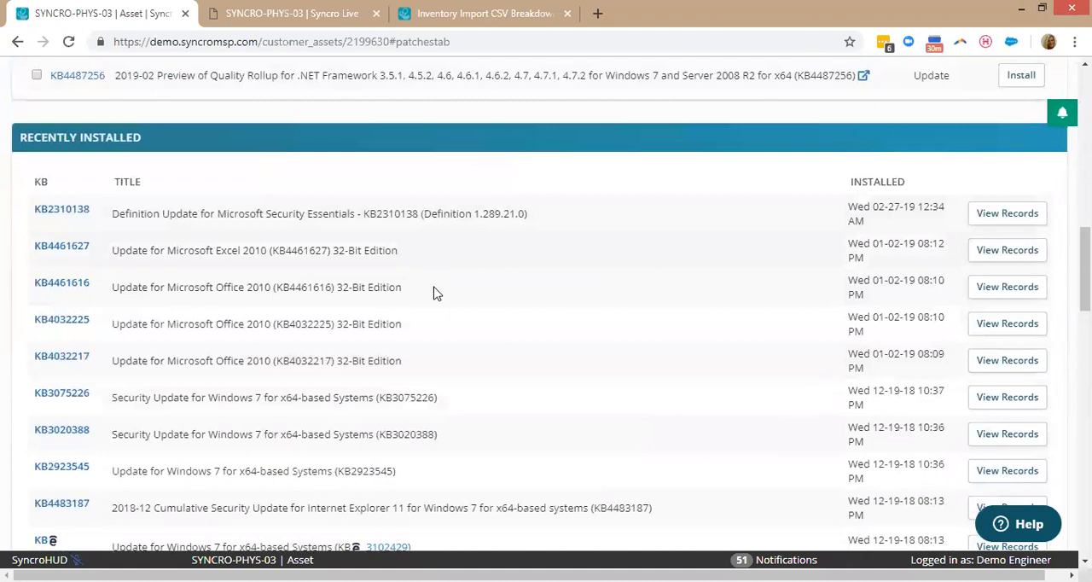
{"action": "scroll", "coordinate": [433, 294], "scroll_direction": "down", "scroll_amount": 2}
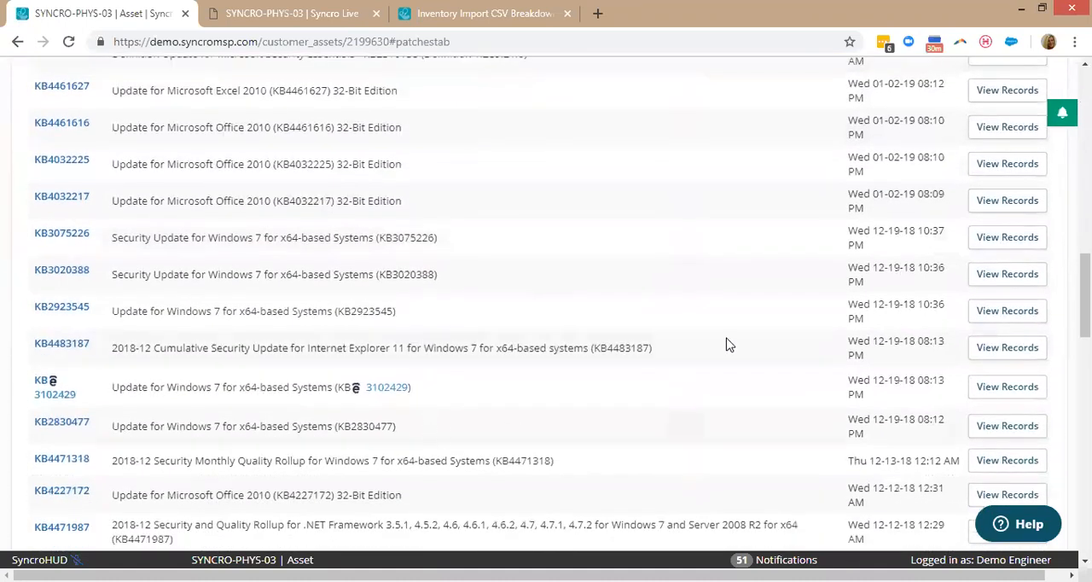
{"action": "scroll", "coordinate": [1084, 290], "scroll_direction": "up", "scroll_amount": 3}
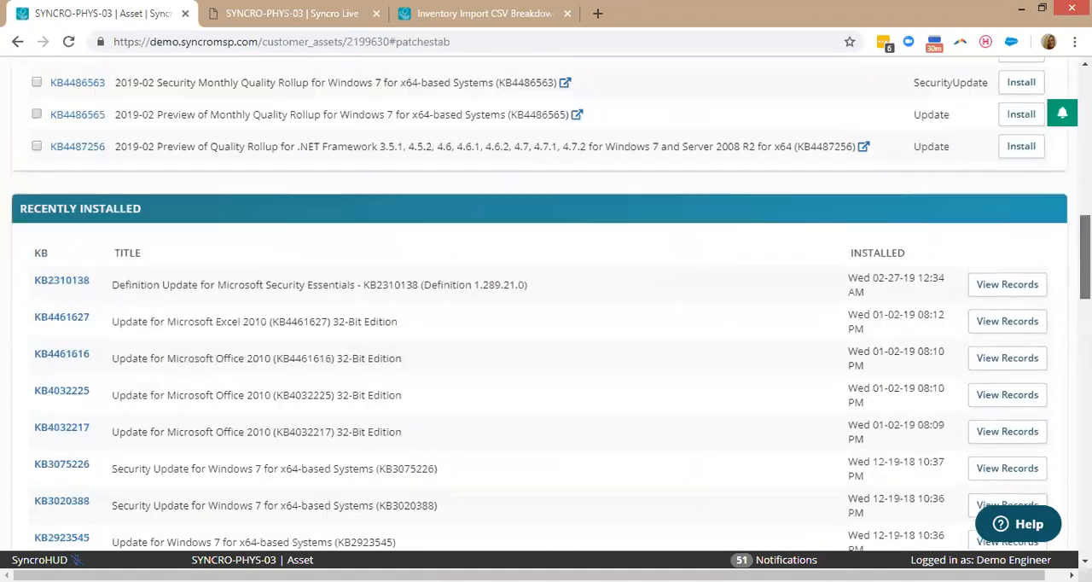
Open the Monitoring + AV PLUS policy from the Asset RMM policies.
{"action": "scroll", "coordinate": [499, 307], "scroll_direction": "up", "scroll_amount": 15}
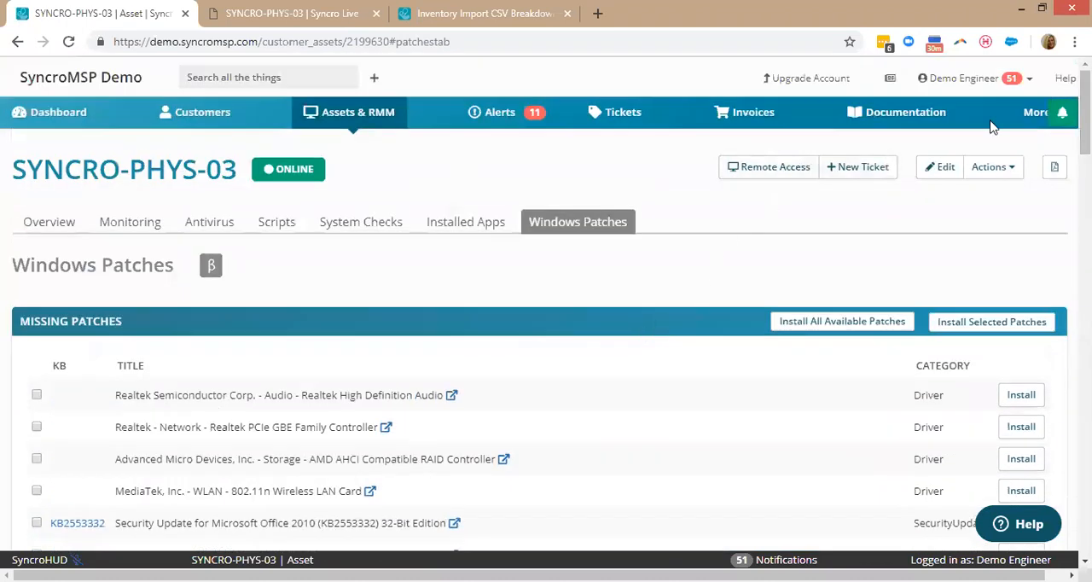
{"action": "left_click", "coordinate": [1030, 113]}
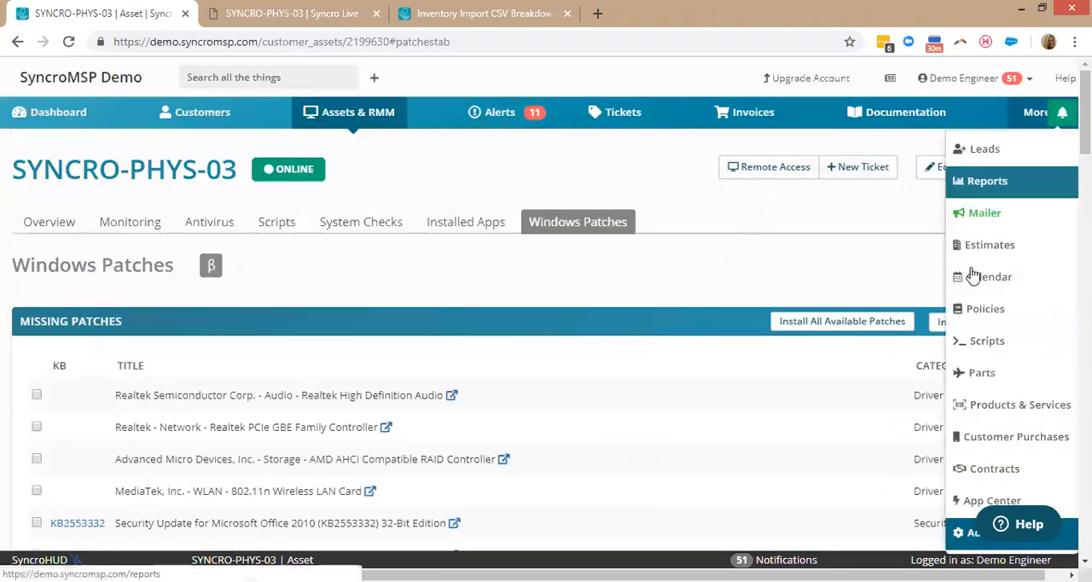
{"action": "left_click", "coordinate": [1002, 308]}
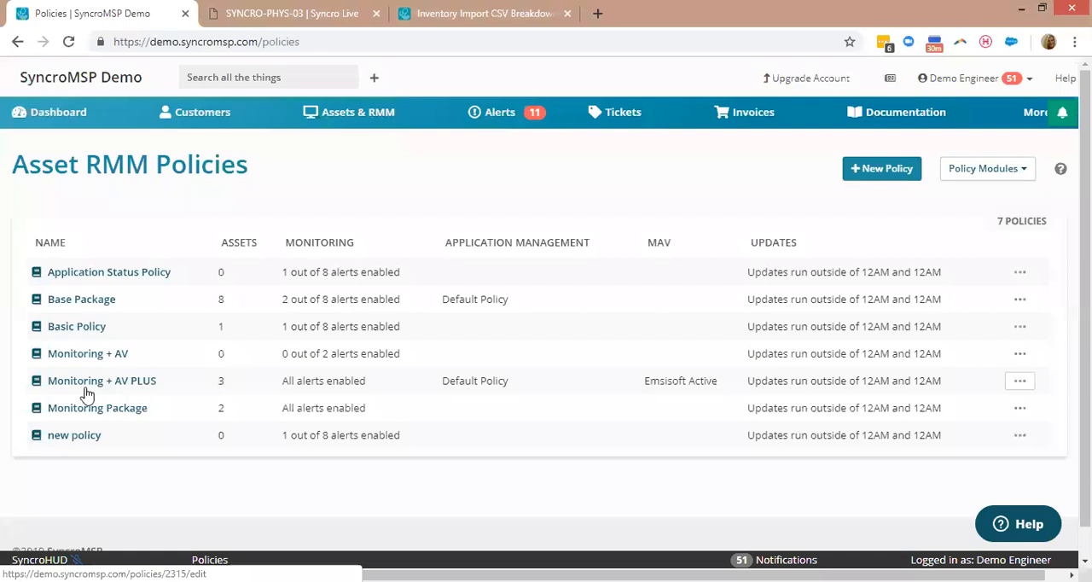
{"action": "left_click", "coordinate": [115, 384]}
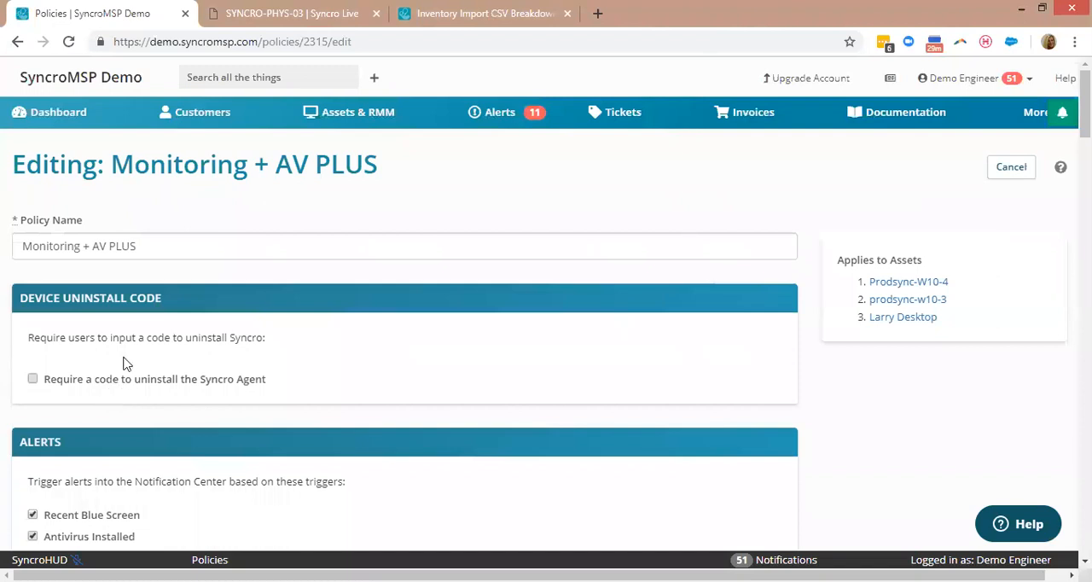
{"action": "left_click", "coordinate": [18, 42]}
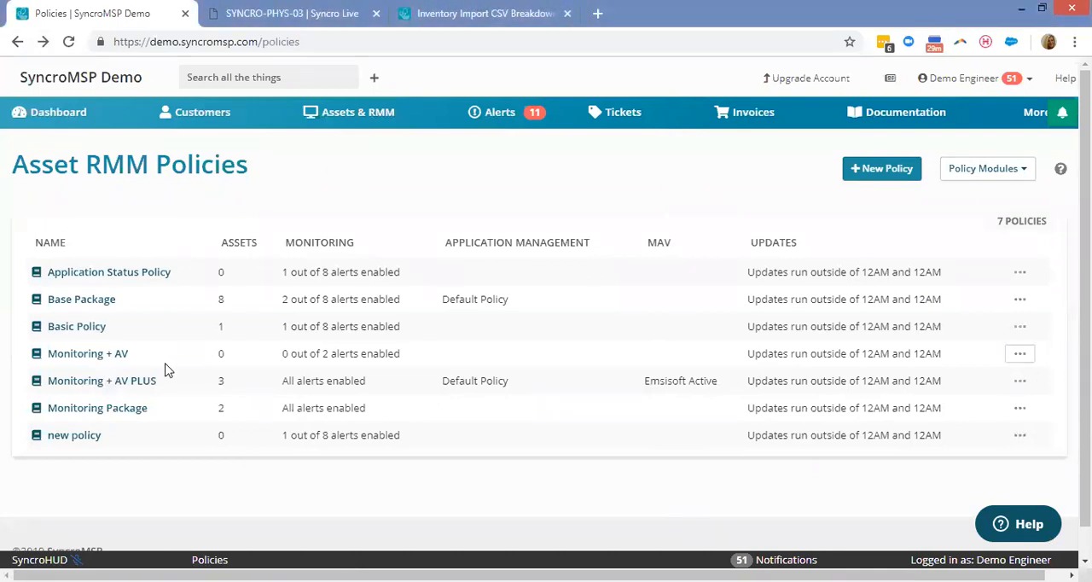
{"action": "left_click", "coordinate": [108, 384]}
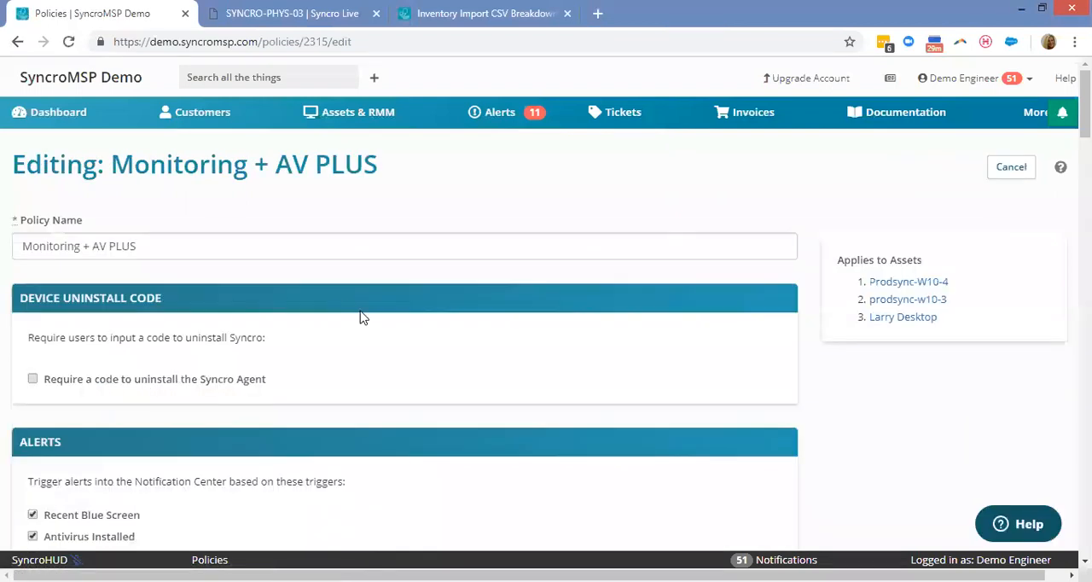
Look over the policy's device uninstall code, alert triggers and event log policy alerts.
{"action": "scroll", "coordinate": [493, 334], "scroll_direction": "down", "scroll_amount": 2}
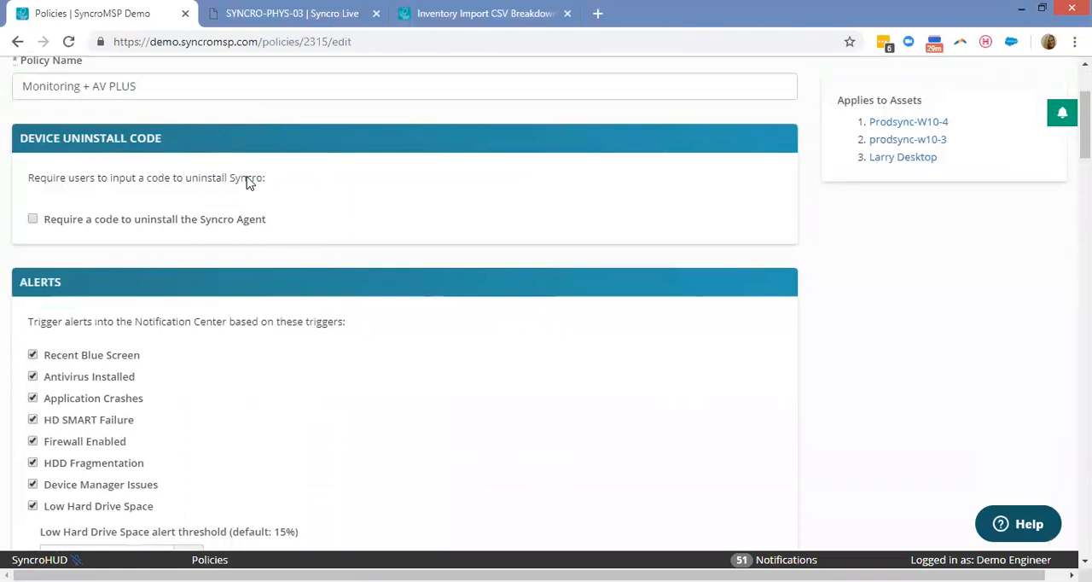
{"action": "scroll", "coordinate": [369, 248], "scroll_direction": "down", "scroll_amount": 1}
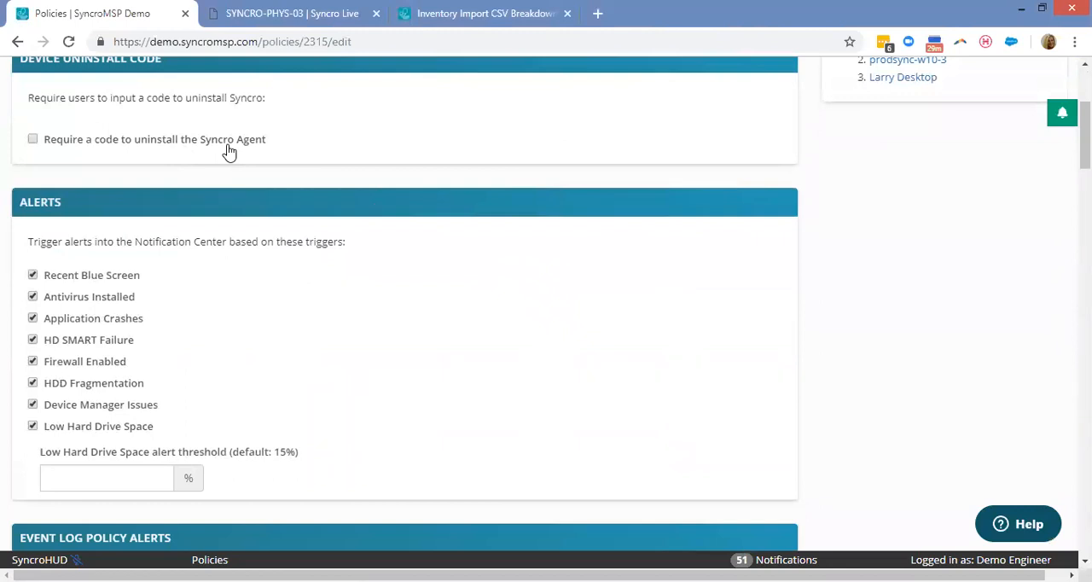
{"action": "scroll", "coordinate": [382, 265], "scroll_direction": "down", "scroll_amount": 1}
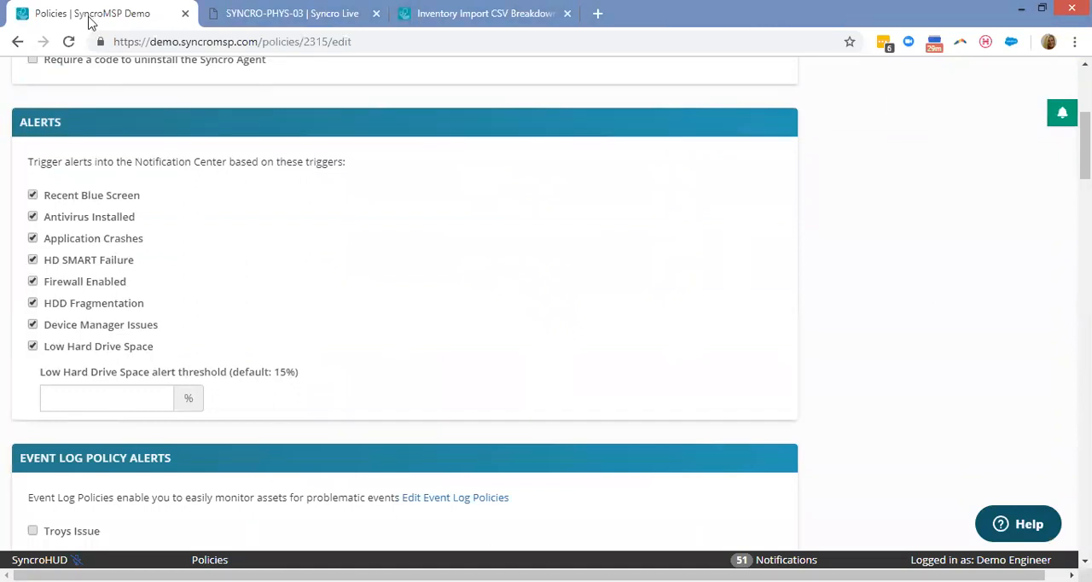
{"action": "scroll", "coordinate": [570, 264], "scroll_direction": "down", "scroll_amount": 2}
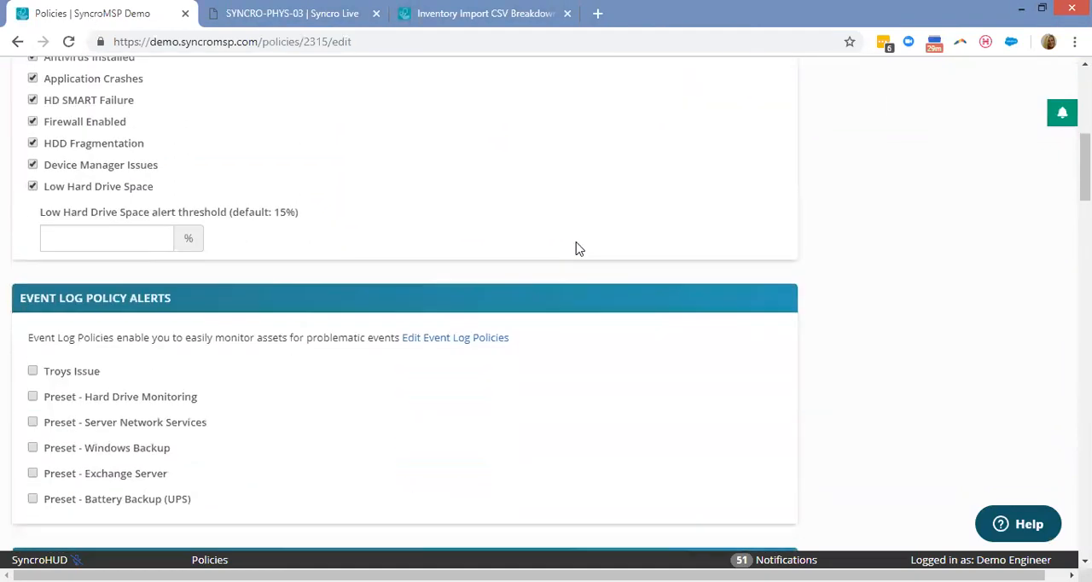
{"action": "scroll", "coordinate": [563, 248], "scroll_direction": "down", "scroll_amount": 1}
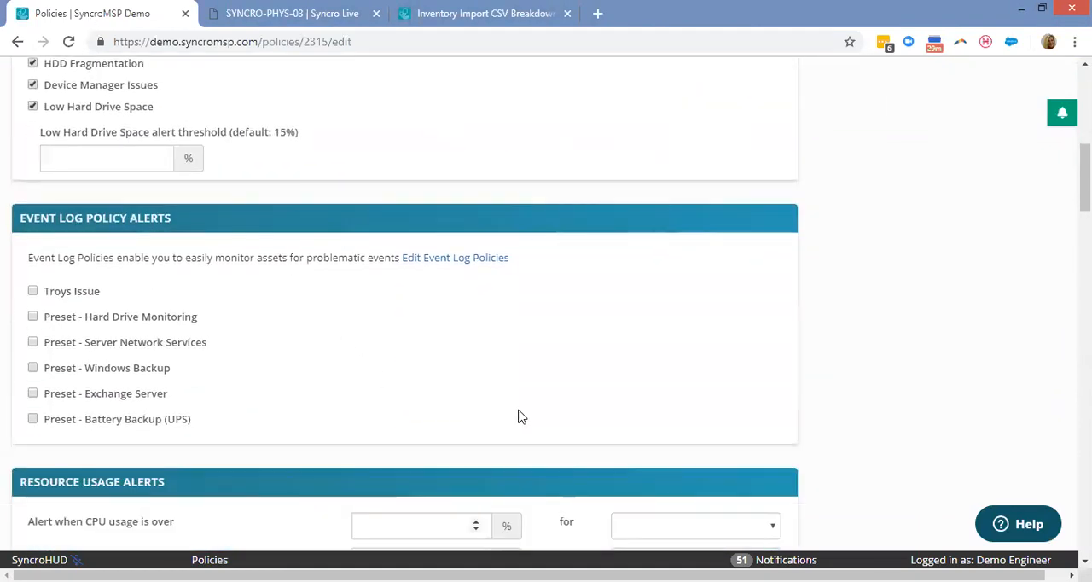
Examine the events in the Preset - Hard Drive Monitoring event log policy, and return to the Monitoring + AV PLUS policy.
{"action": "left_click", "coordinate": [461, 265]}
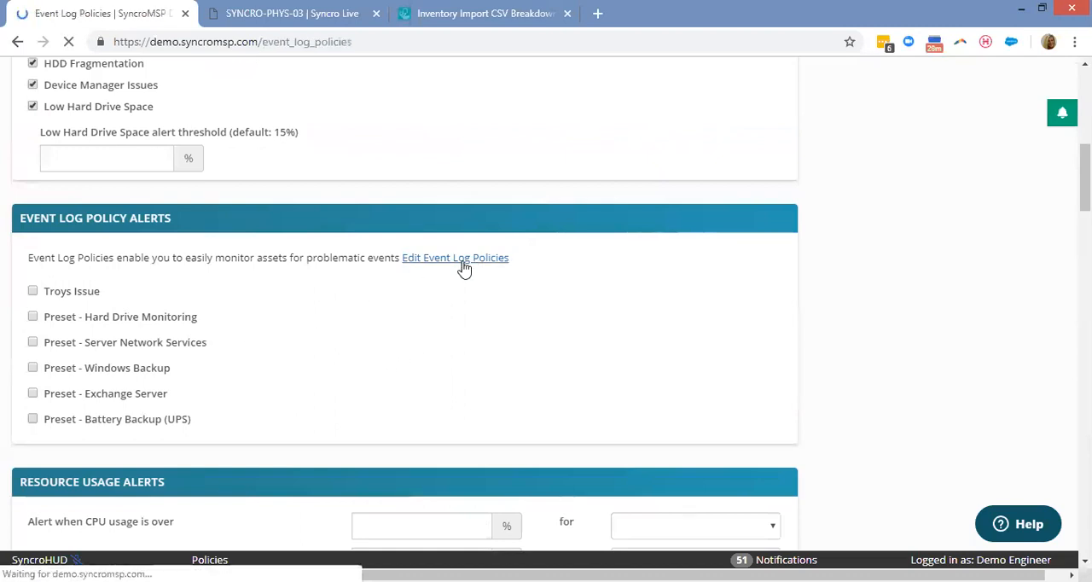
{"action": "left_click", "coordinate": [146, 307]}
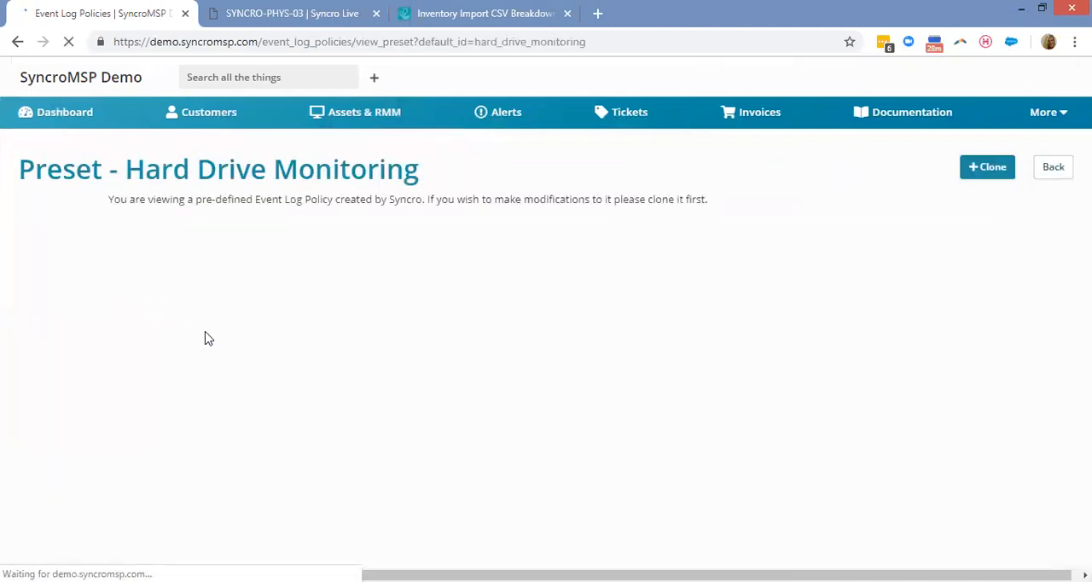
{"action": "scroll", "coordinate": [92, 168], "scroll_direction": "down", "scroll_amount": 3}
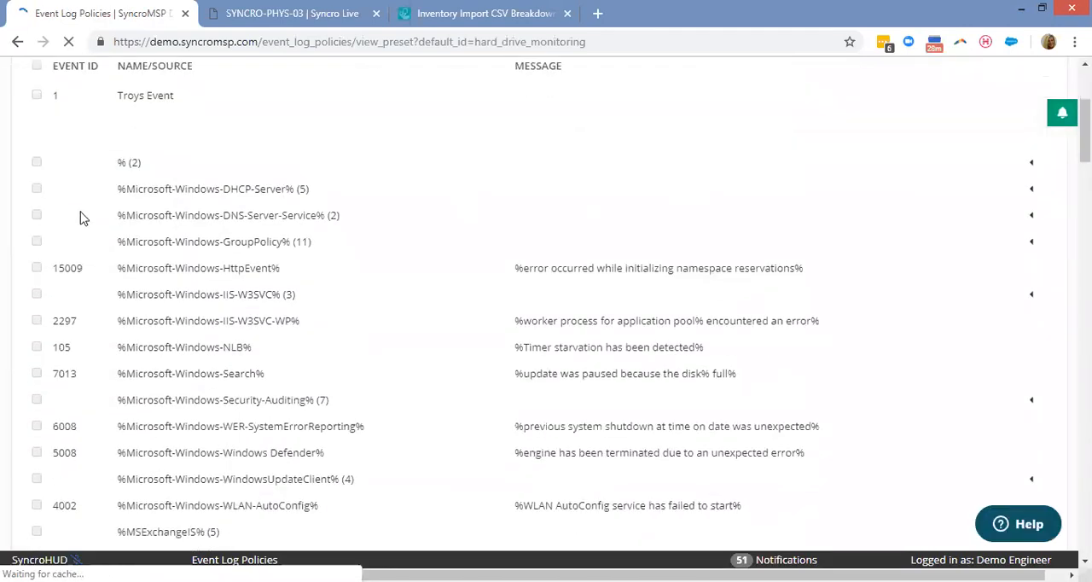
{"action": "scroll", "coordinate": [85, 290], "scroll_direction": "down", "scroll_amount": 2}
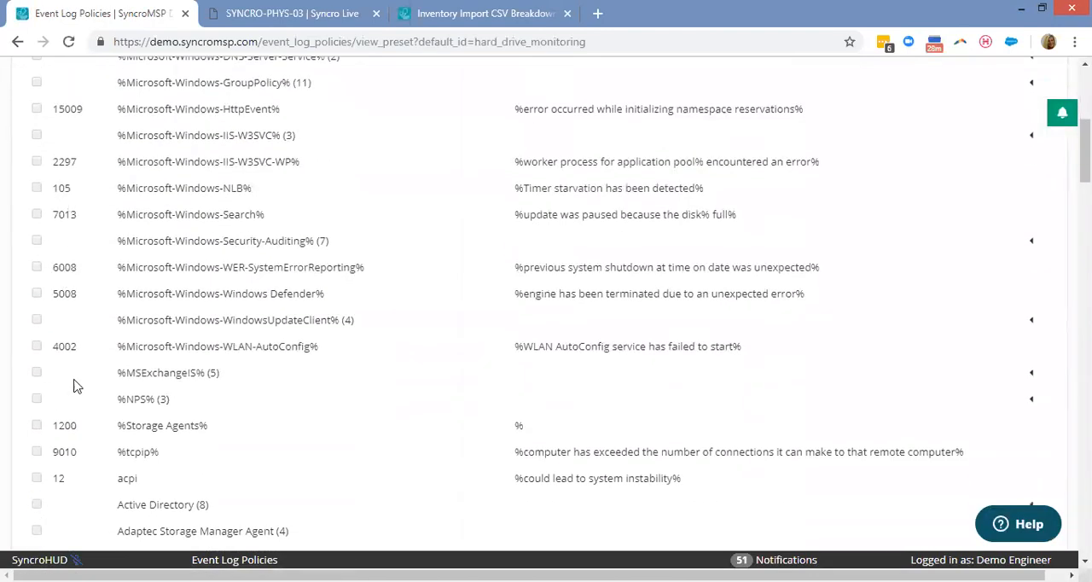
{"action": "scroll", "coordinate": [75, 395], "scroll_direction": "up", "scroll_amount": 5}
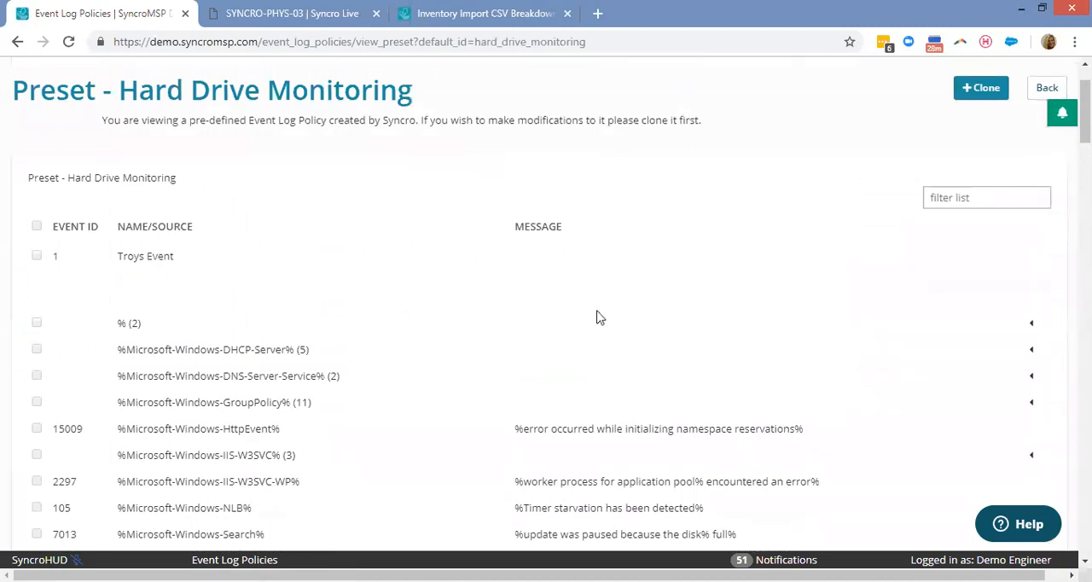
{"action": "scroll", "coordinate": [356, 243], "scroll_direction": "up", "scroll_amount": 1}
{"action": "left_click", "coordinate": [18, 42]}
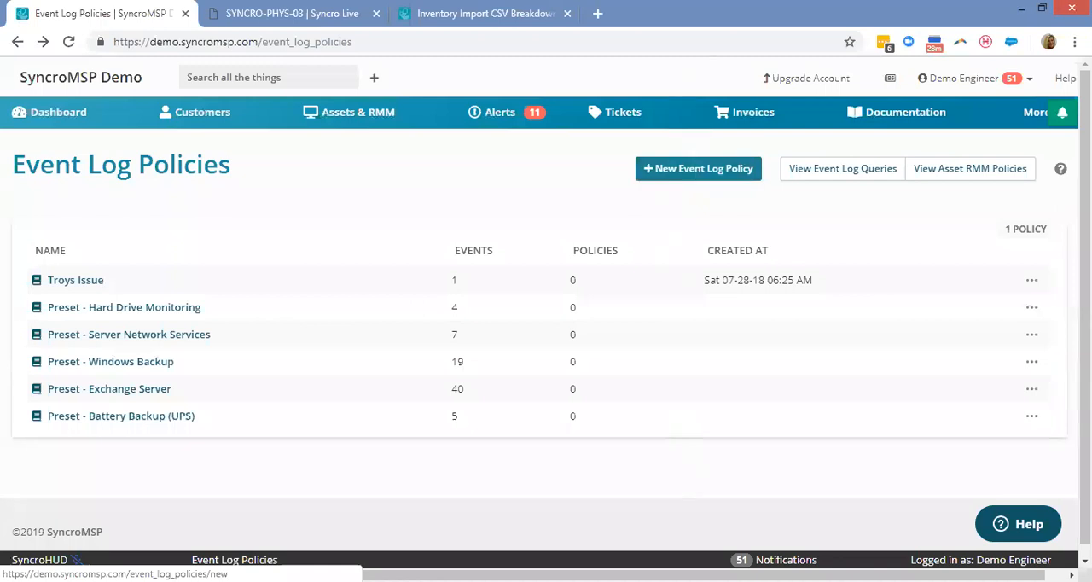
{"action": "left_click", "coordinate": [17, 42]}
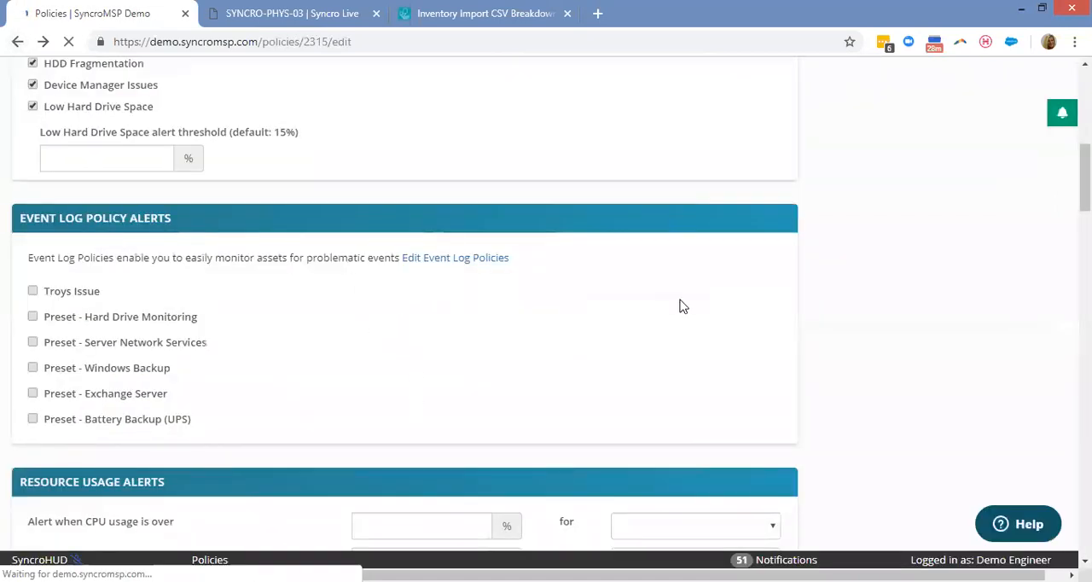
Look over the policy's resource usage alerts, agent status notification and Windows updates sections.
{"action": "scroll", "coordinate": [777, 216], "scroll_direction": "down", "scroll_amount": 1}
{"action": "scroll", "coordinate": [431, 165], "scroll_direction": "down", "scroll_amount": 2}
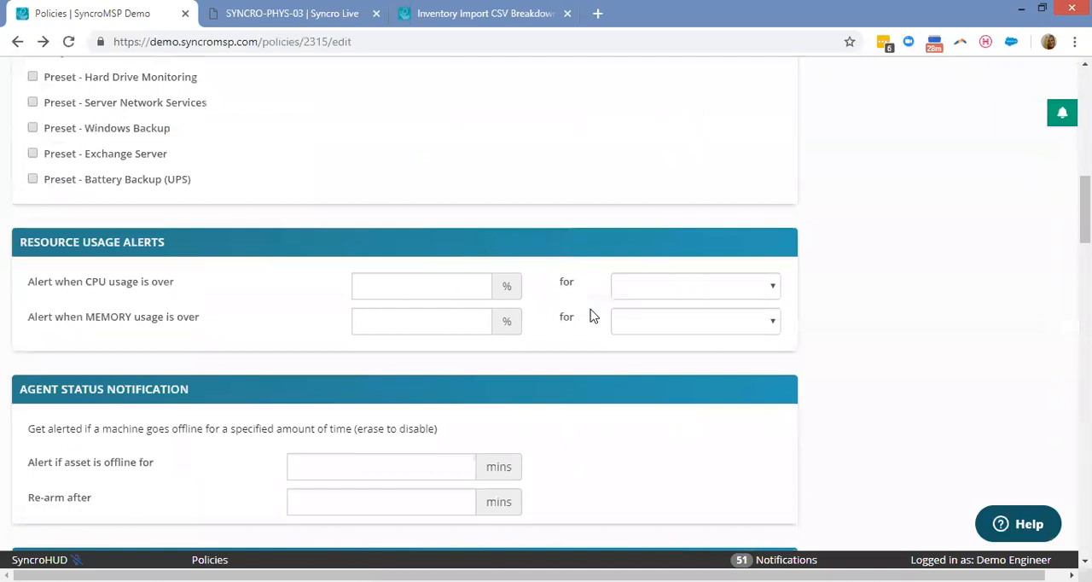
{"action": "scroll", "coordinate": [601, 273], "scroll_direction": "down", "scroll_amount": 1}
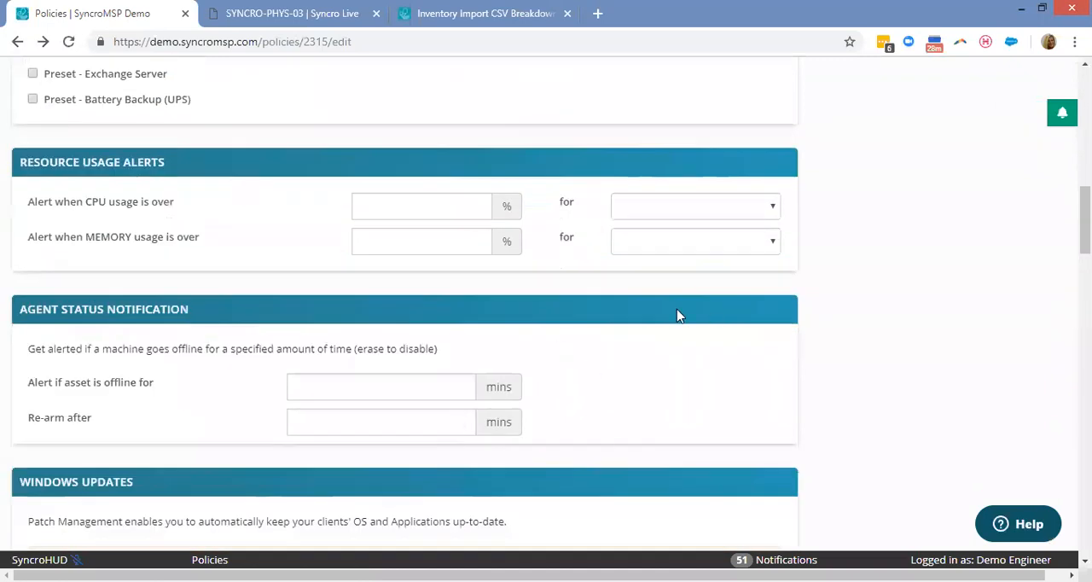
{"action": "scroll", "coordinate": [677, 312], "scroll_direction": "down", "scroll_amount": 2}
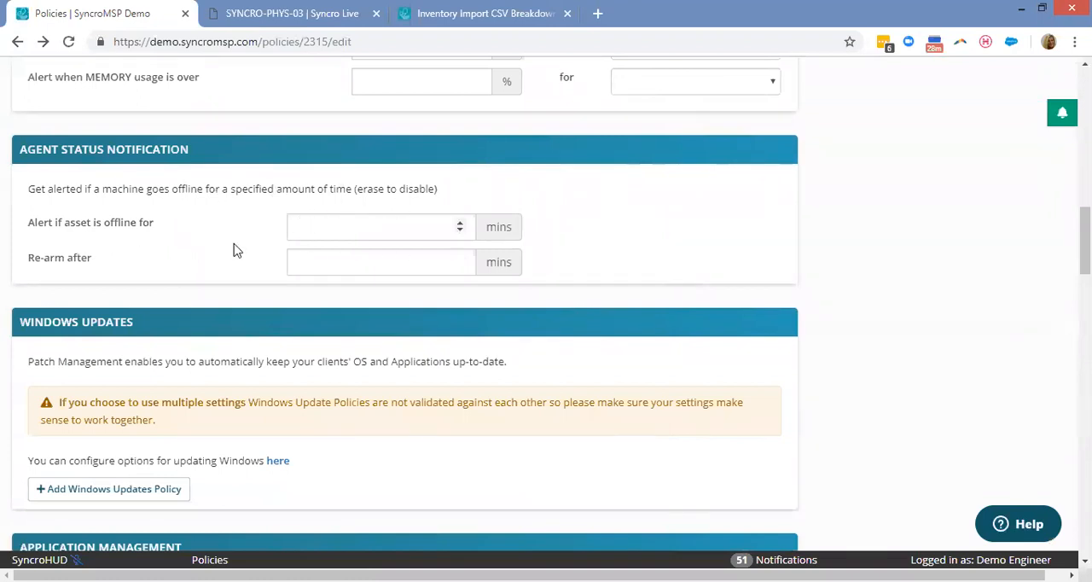
{"action": "scroll", "coordinate": [375, 203], "scroll_direction": "down", "scroll_amount": 1}
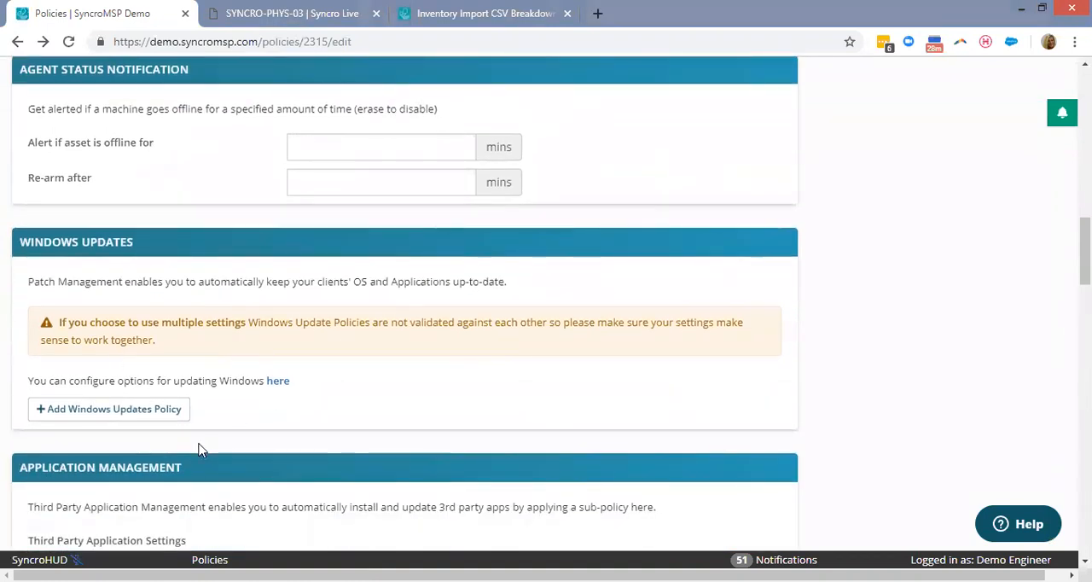
Start a new Windows update management policy with the SecurityUpdate and CriticalUpdate categories to install.
{"action": "left_click", "coordinate": [277, 383]}
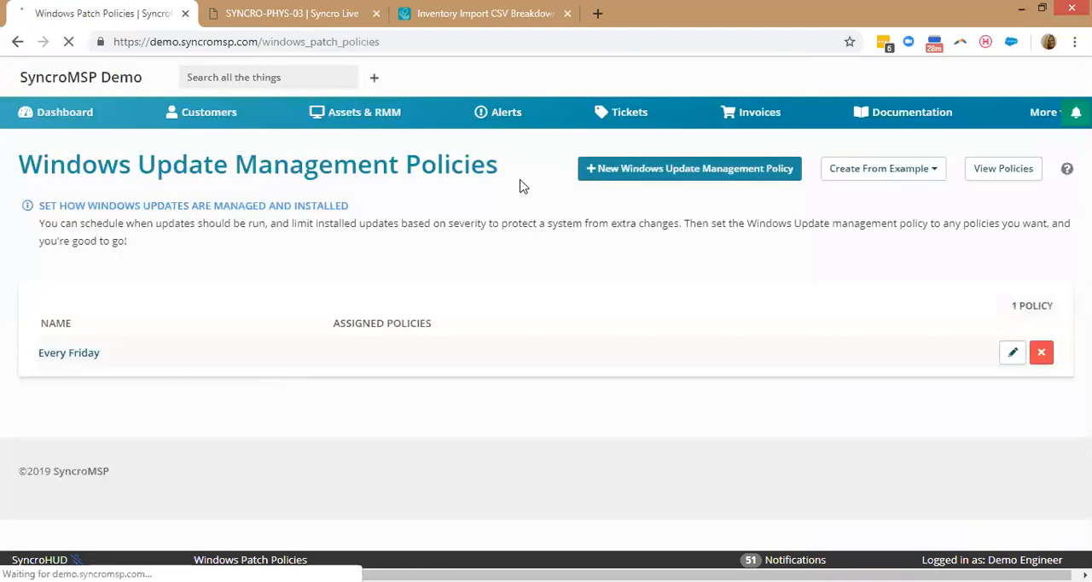
{"action": "left_click", "coordinate": [712, 170]}
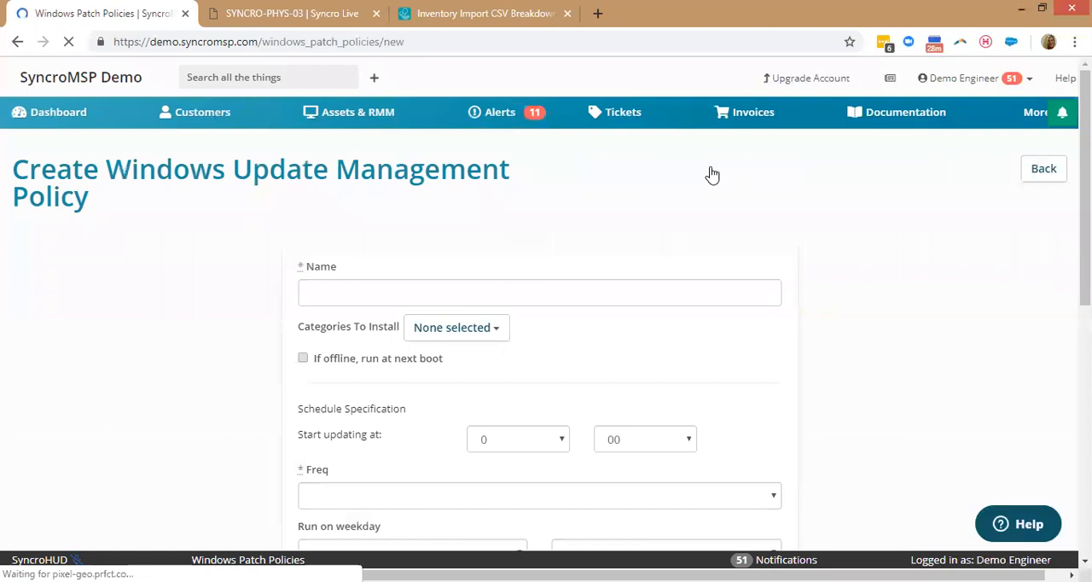
{"action": "left_click", "coordinate": [445, 331]}
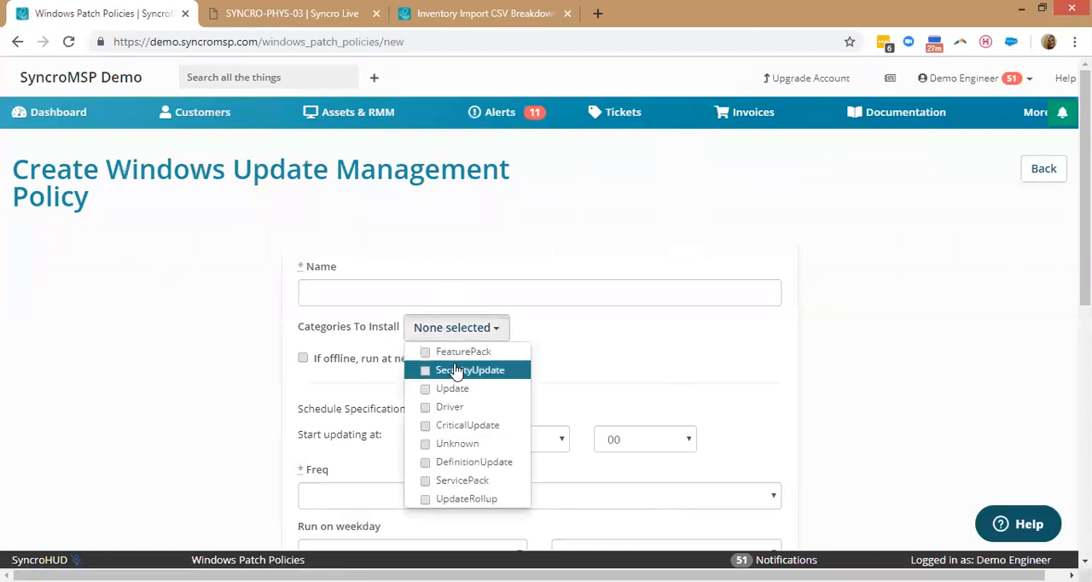
{"action": "left_click", "coordinate": [456, 371]}
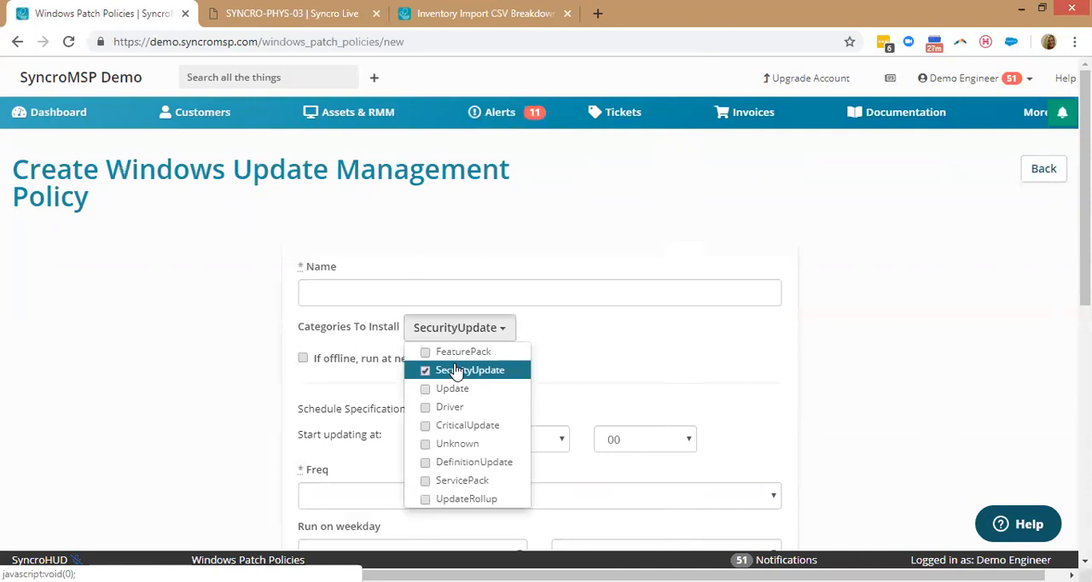
{"action": "left_click", "coordinate": [469, 425]}
{"action": "left_click", "coordinate": [546, 430]}
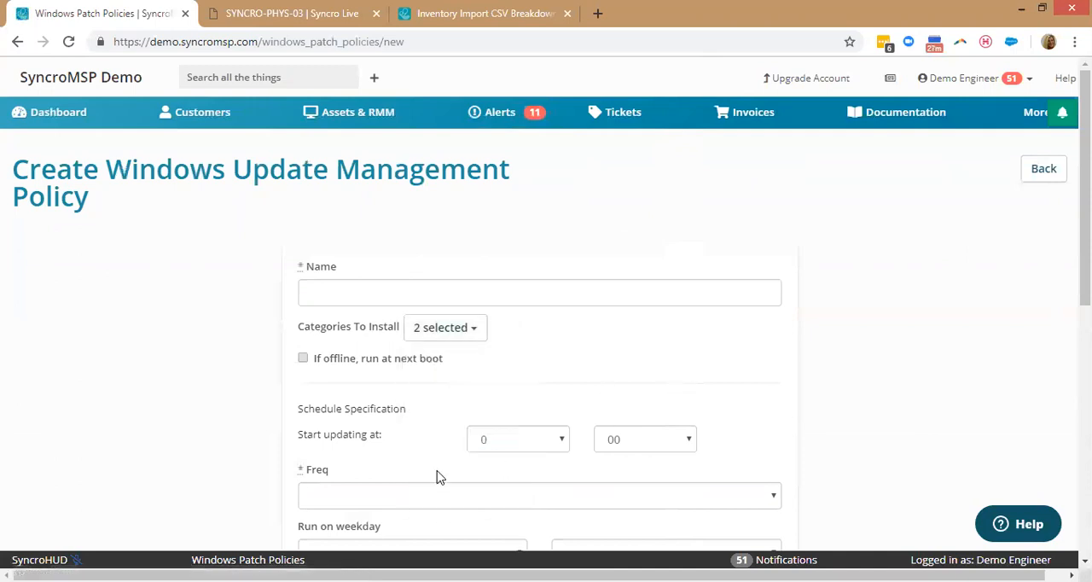
Set the update frequency to Daily and the required-reboot behaviour to "go ahead and do it forcefully".
{"action": "left_click", "coordinate": [407, 501]}
{"action": "left_click", "coordinate": [348, 526]}
{"action": "scroll", "coordinate": [799, 257], "scroll_direction": "down", "scroll_amount": 1}
{"action": "scroll", "coordinate": [799, 256], "scroll_direction": "down", "scroll_amount": 3}
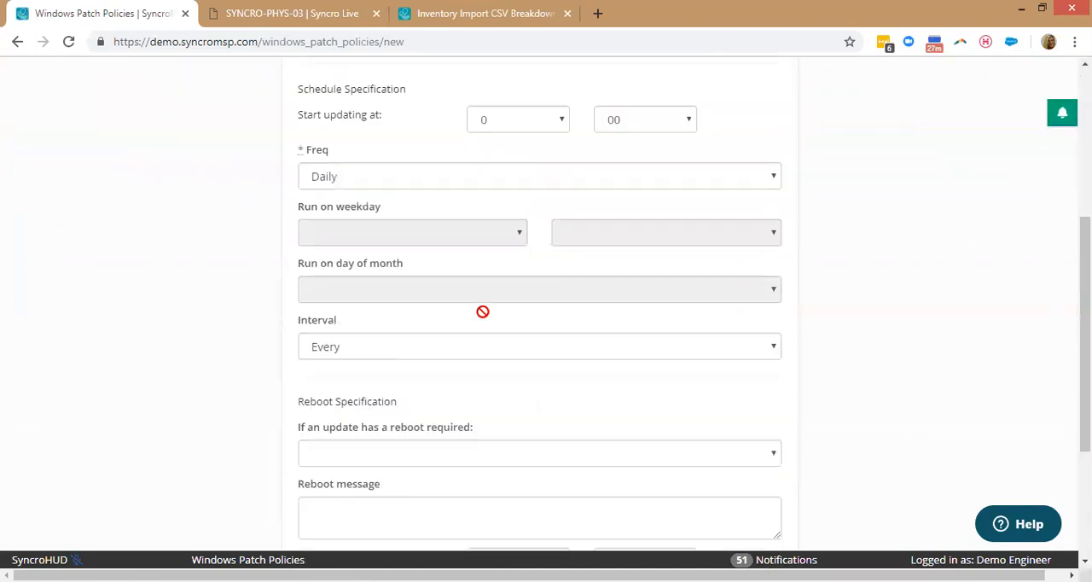
{"action": "left_click", "coordinate": [435, 459]}
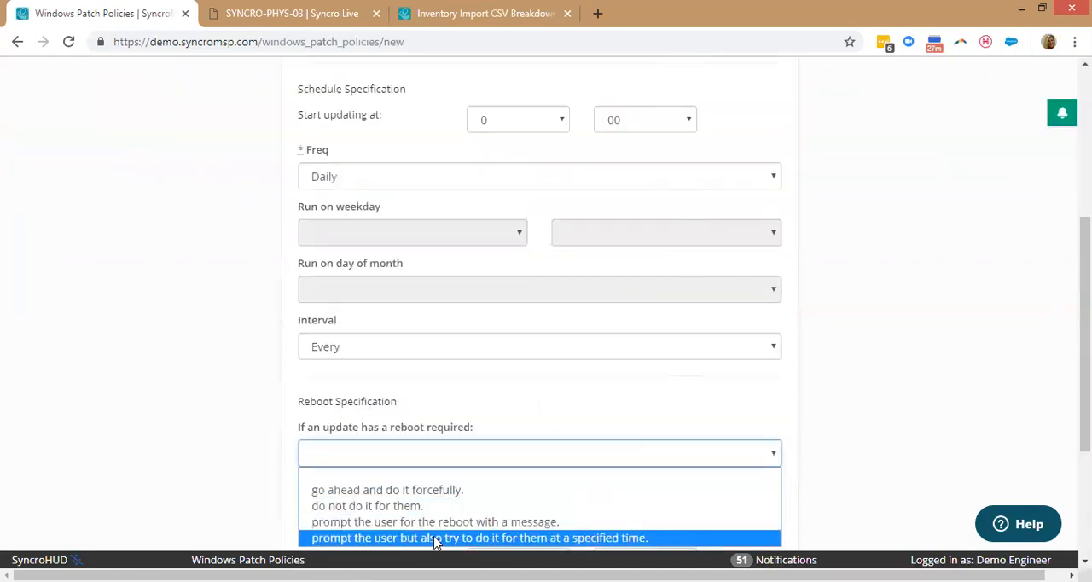
{"action": "left_click", "coordinate": [435, 490]}
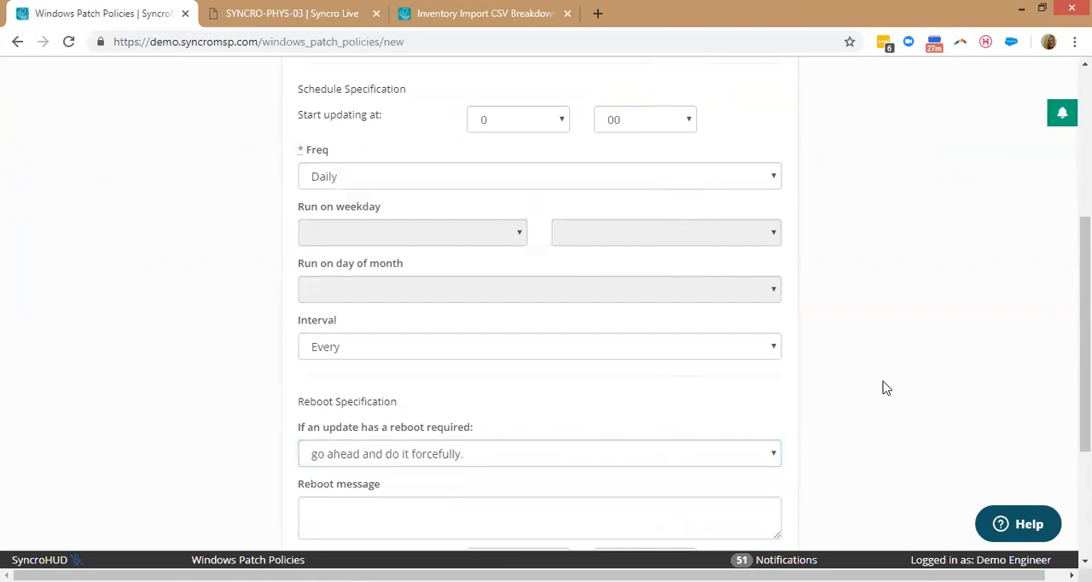
Review the chosen update categories, and return to the Monitoring + AV PLUS policy without saving the new update policy.
{"action": "scroll", "coordinate": [885, 381], "scroll_direction": "up", "scroll_amount": 3}
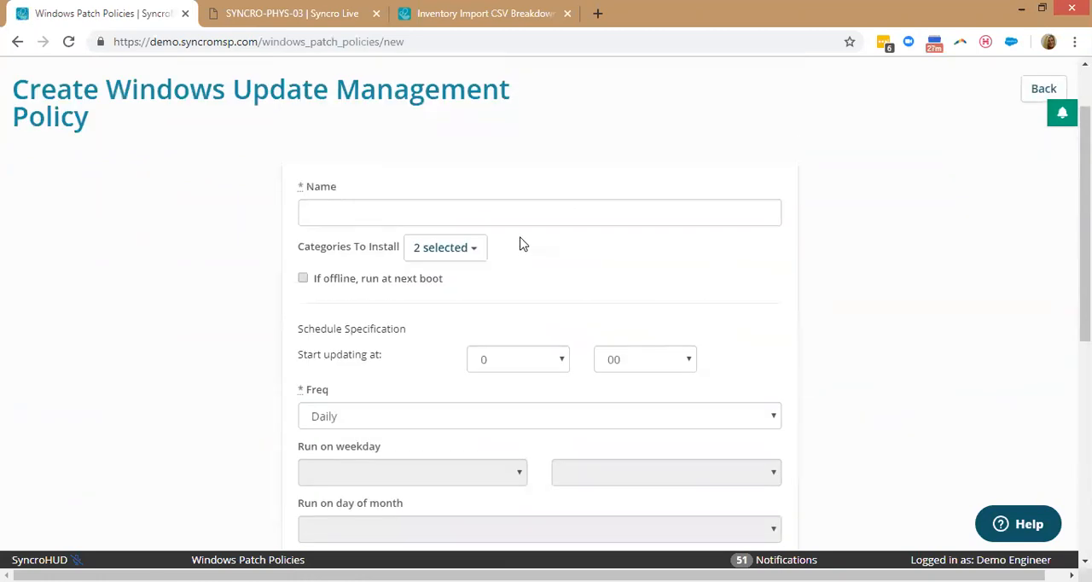
{"action": "left_click", "coordinate": [451, 248]}
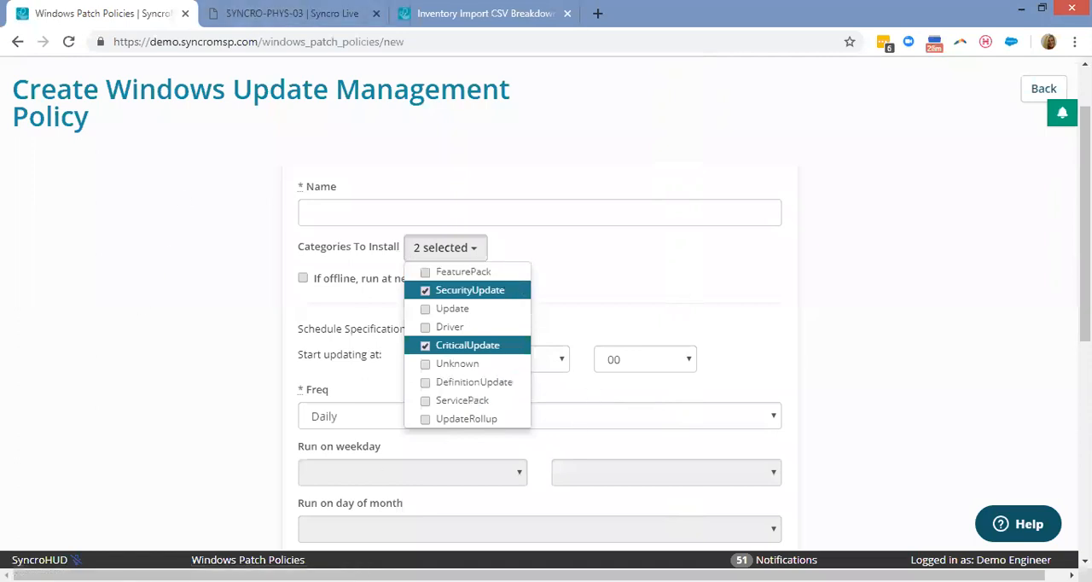
{"action": "left_click", "coordinate": [17, 42]}
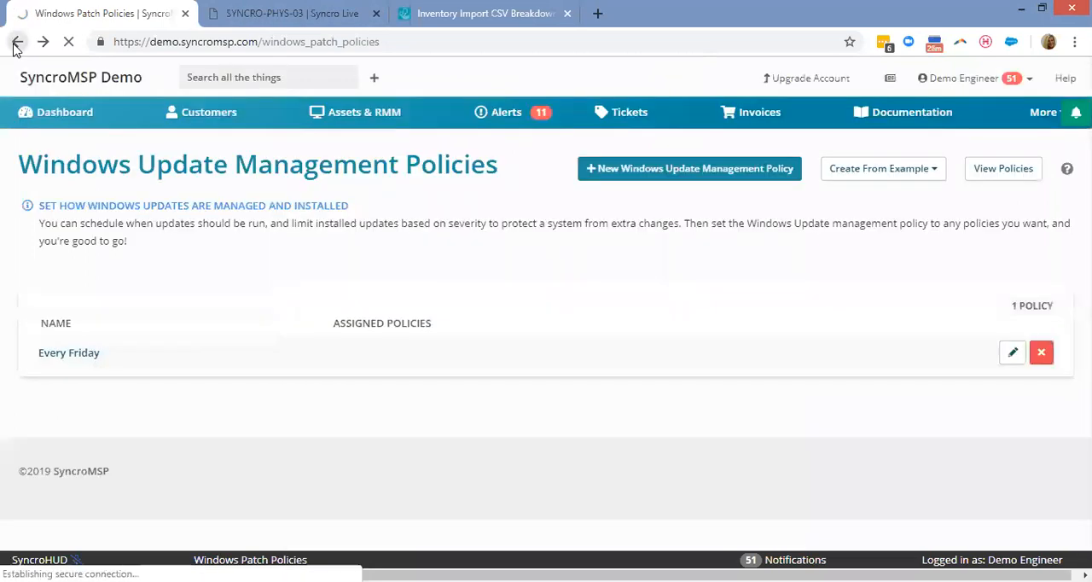
{"action": "left_click", "coordinate": [15, 42]}
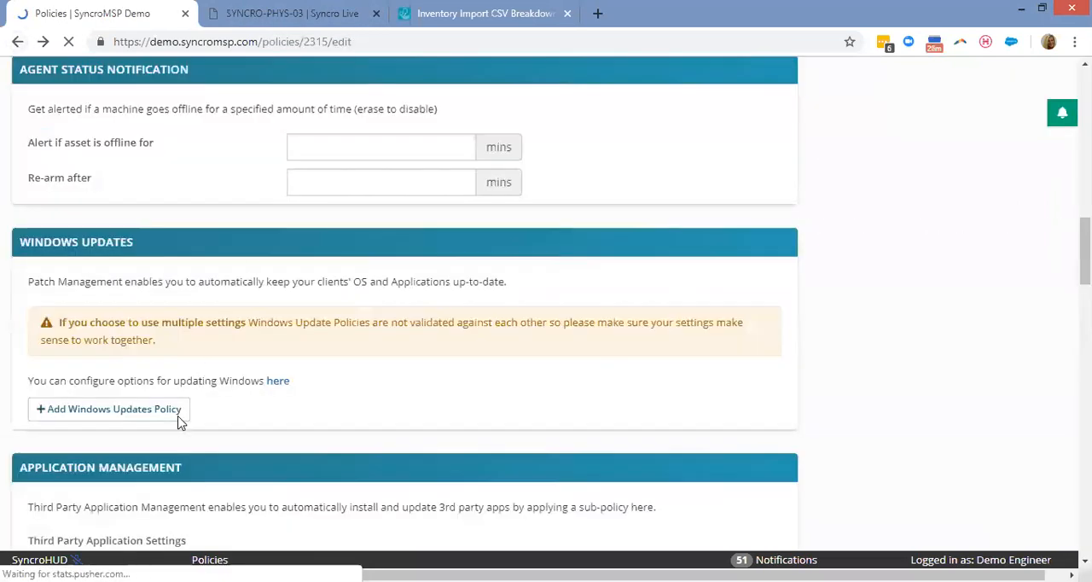
Add three blank Windows updates policy entries to the Monitoring + AV PLUS policy.
{"action": "left_click", "coordinate": [119, 414]}
{"action": "left_click", "coordinate": [146, 448]}
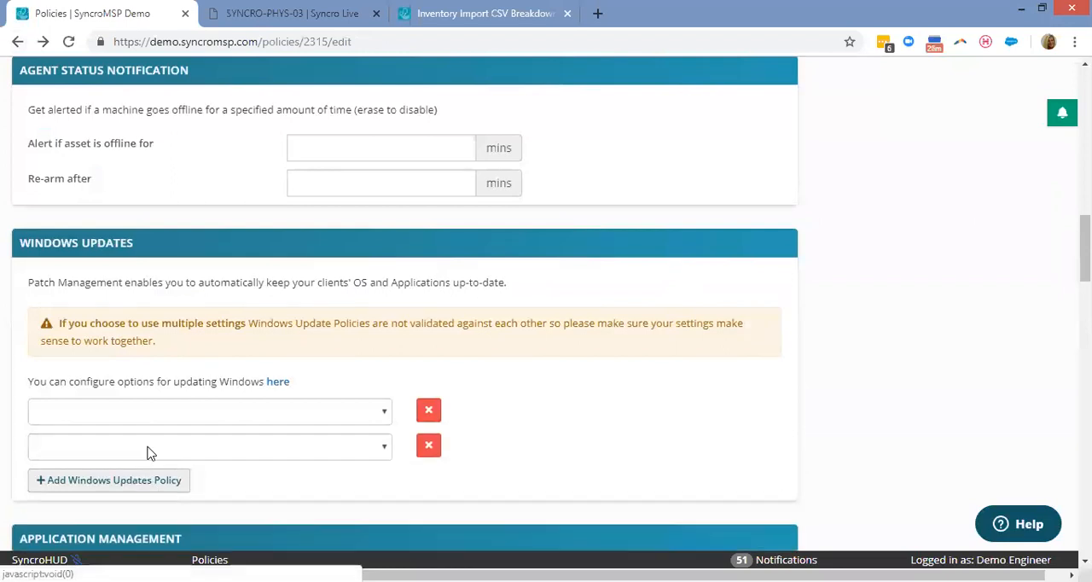
{"action": "left_click", "coordinate": [167, 483]}
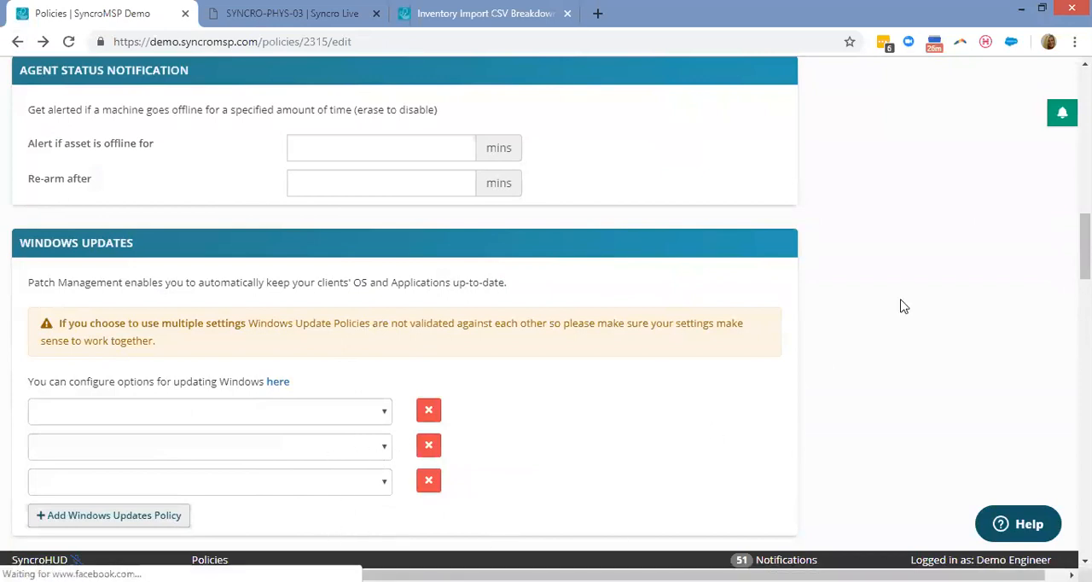
Review the app list of a new third-party application management policy, and return to the Monitoring + AV PLUS policy without saving it.
{"action": "scroll", "coordinate": [938, 288], "scroll_direction": "down", "scroll_amount": 2}
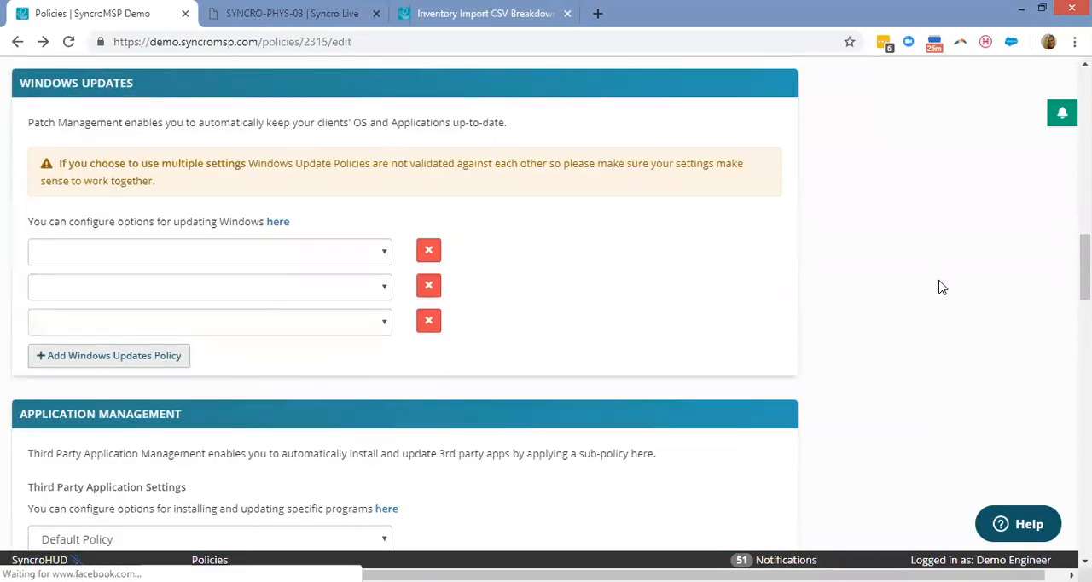
{"action": "scroll", "coordinate": [942, 287], "scroll_direction": "down", "scroll_amount": 1}
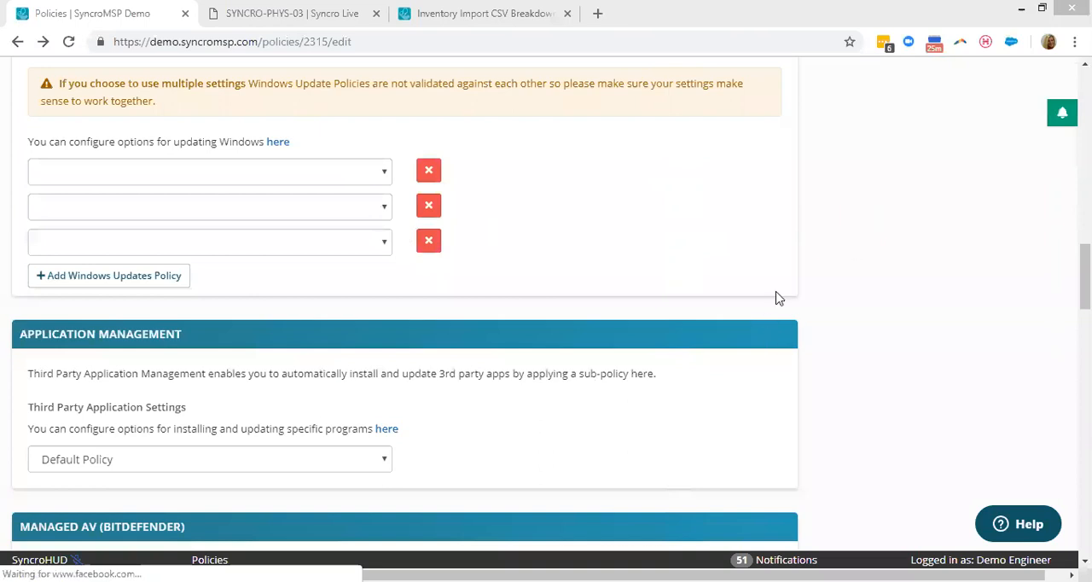
{"action": "scroll", "coordinate": [717, 261], "scroll_direction": "down", "scroll_amount": 1}
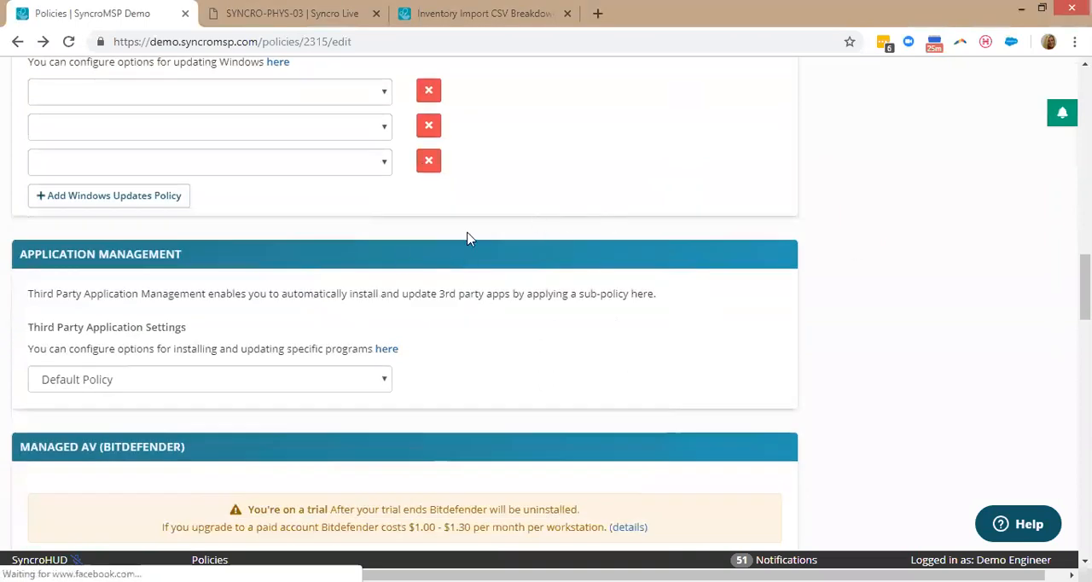
{"action": "scroll", "coordinate": [468, 238], "scroll_direction": "down", "scroll_amount": 1}
{"action": "left_click", "coordinate": [386, 270]}
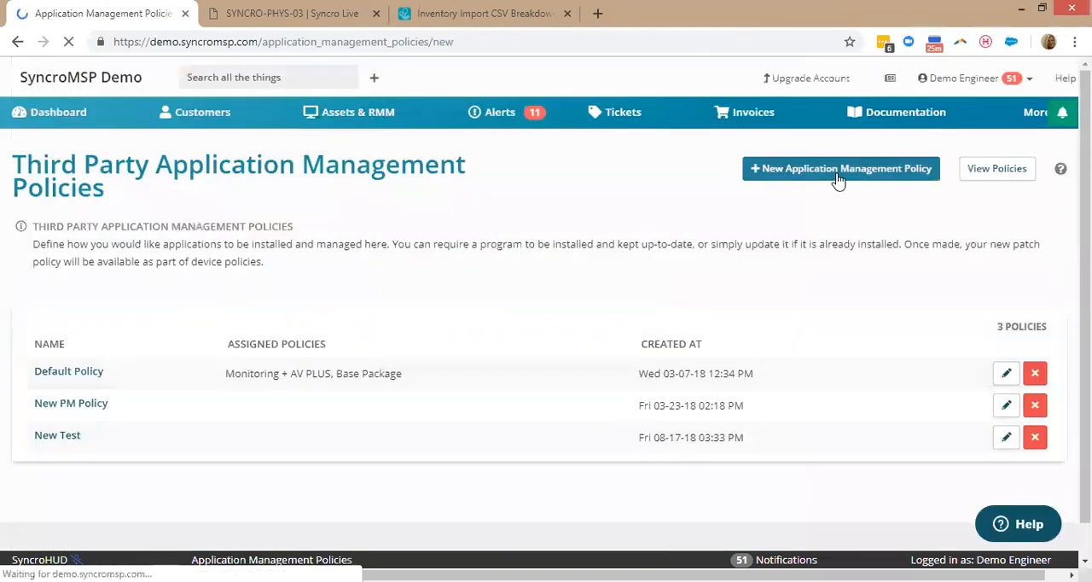
{"action": "scroll", "coordinate": [284, 192], "scroll_direction": "down", "scroll_amount": 2}
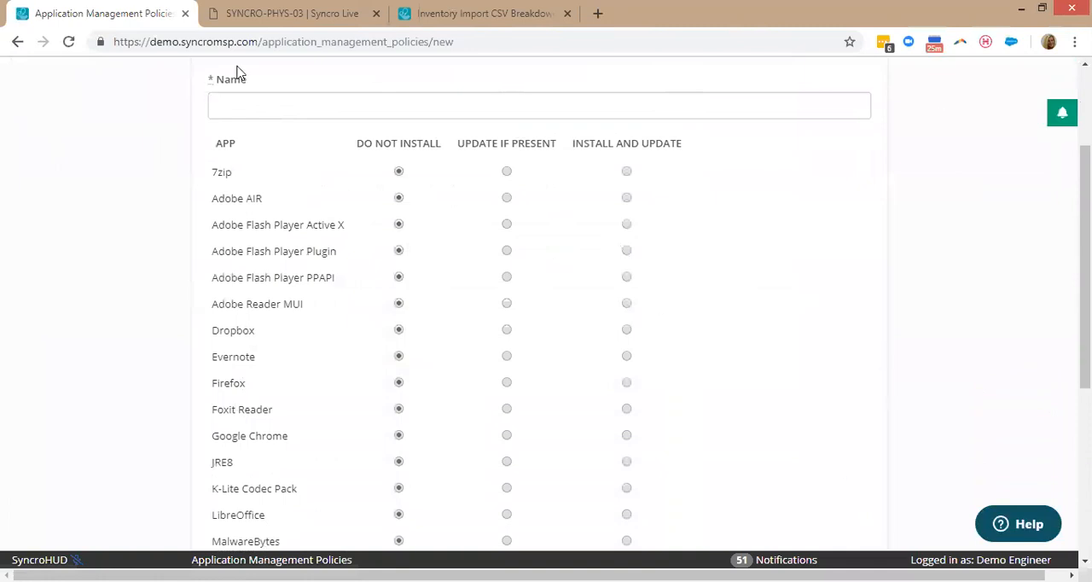
{"action": "left_click", "coordinate": [17, 44]}
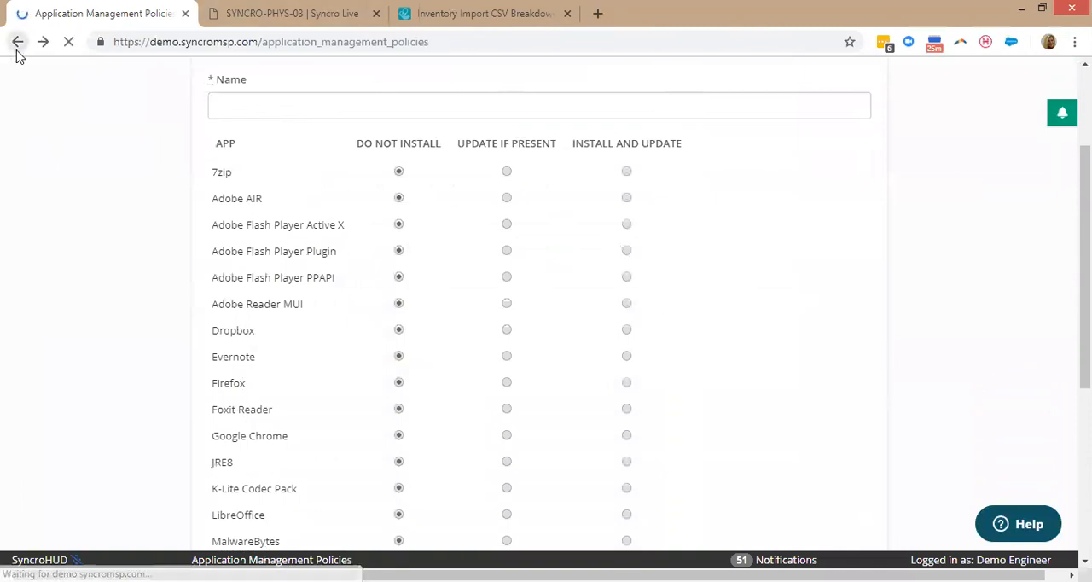
{"action": "left_click", "coordinate": [17, 45]}
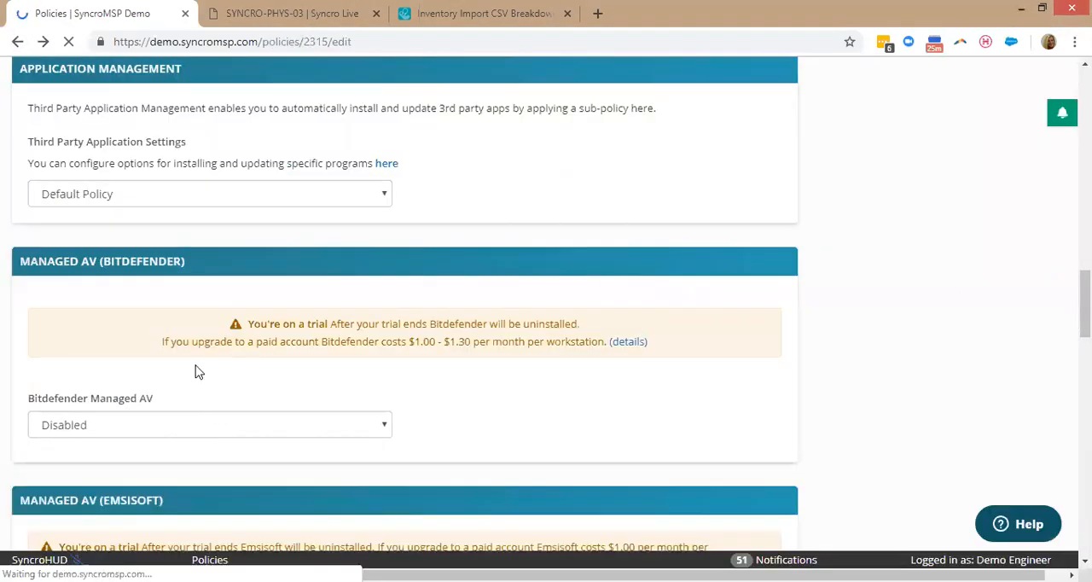
Check the available third-party application policies and the Bitdefender Managed AV options without changing either setting.
{"action": "left_click", "coordinate": [189, 196]}
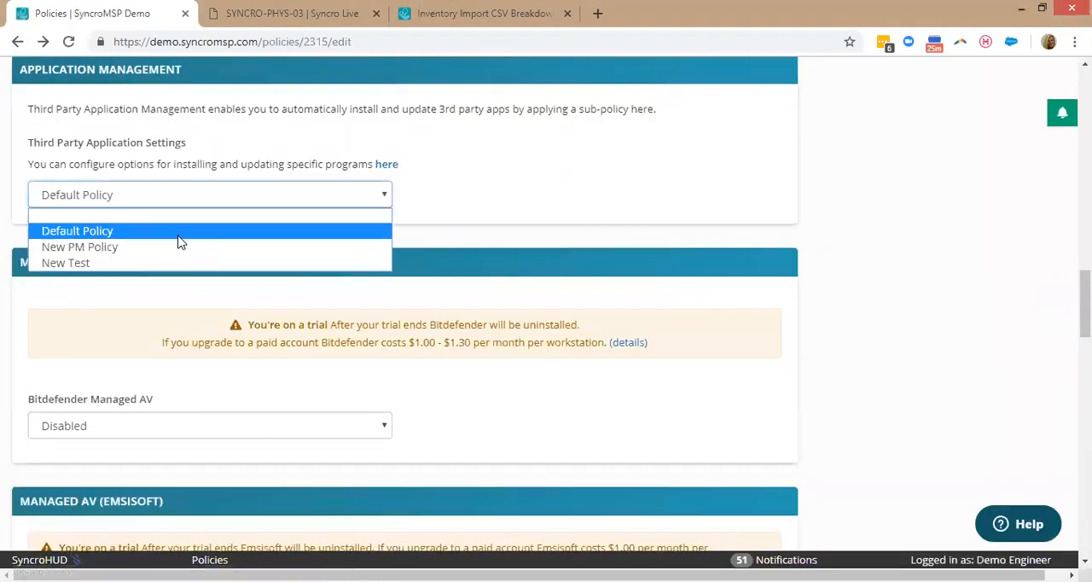
{"action": "left_click", "coordinate": [493, 179]}
{"action": "scroll", "coordinate": [588, 163], "scroll_direction": "down", "scroll_amount": 5}
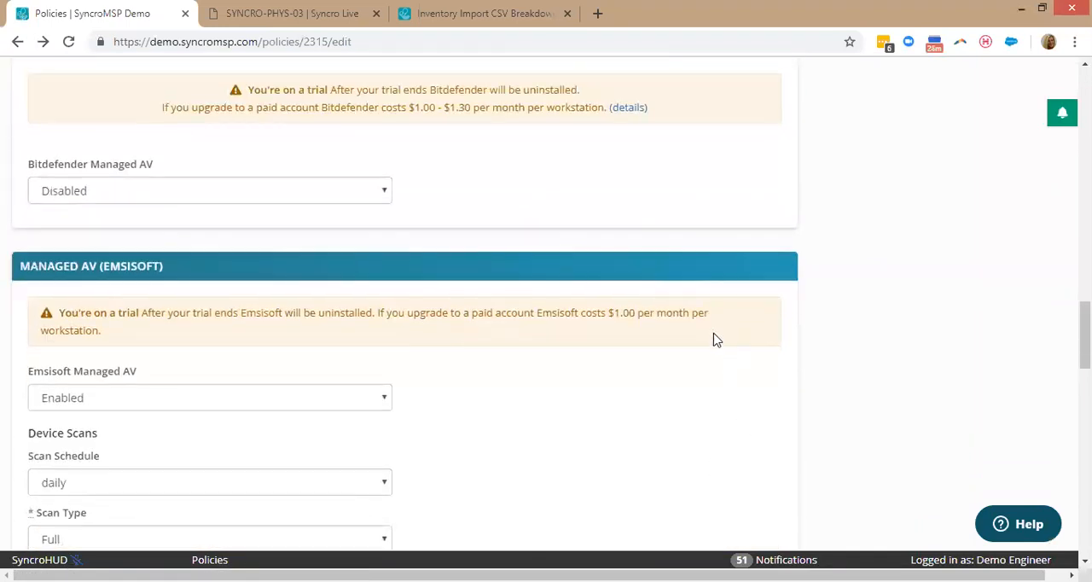
{"action": "scroll", "coordinate": [703, 328], "scroll_direction": "up", "scroll_amount": 1}
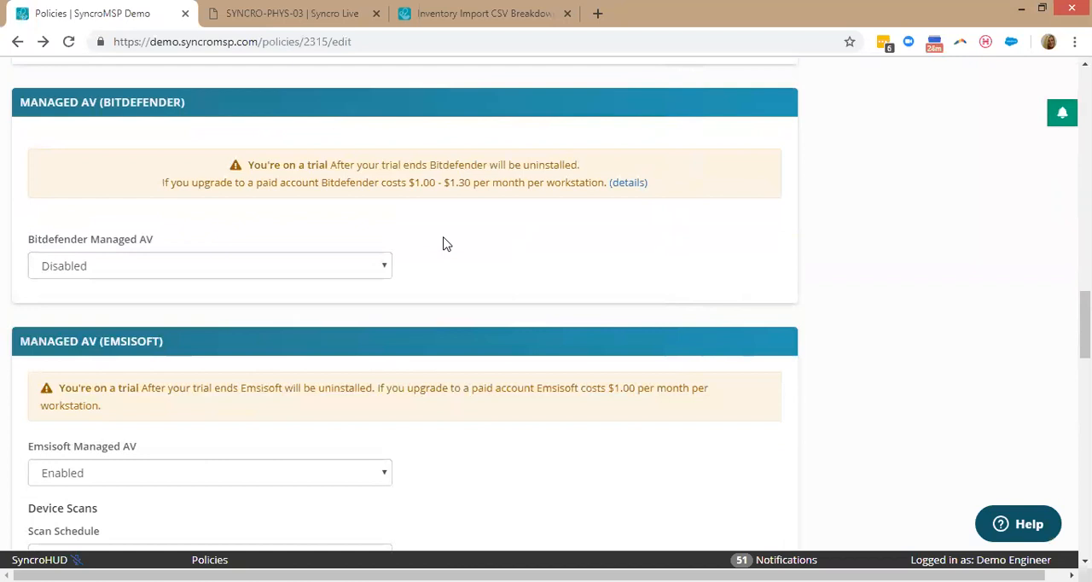
{"action": "left_click", "coordinate": [109, 268]}
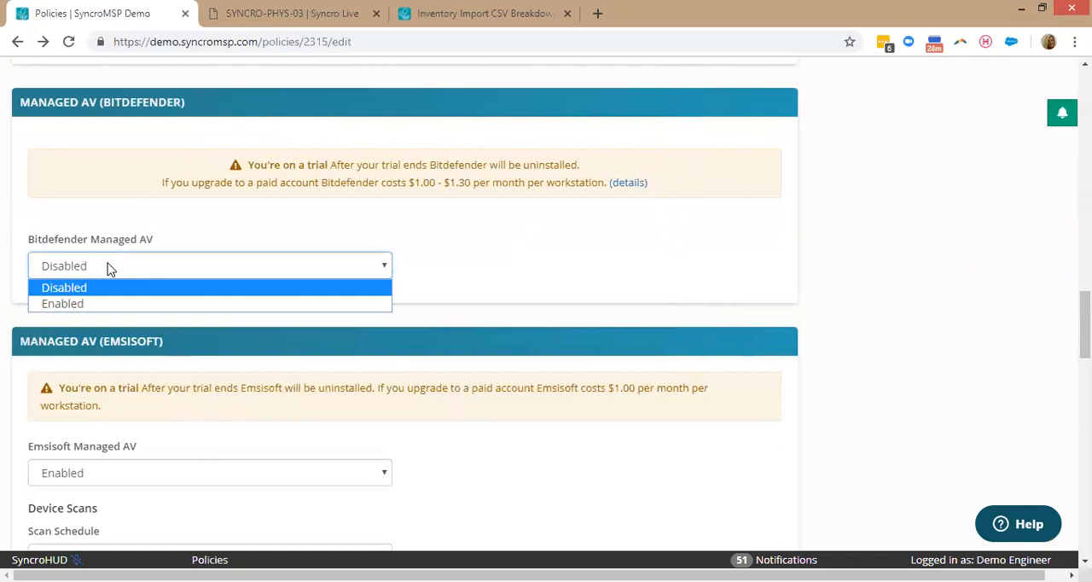
{"action": "left_click", "coordinate": [168, 231]}
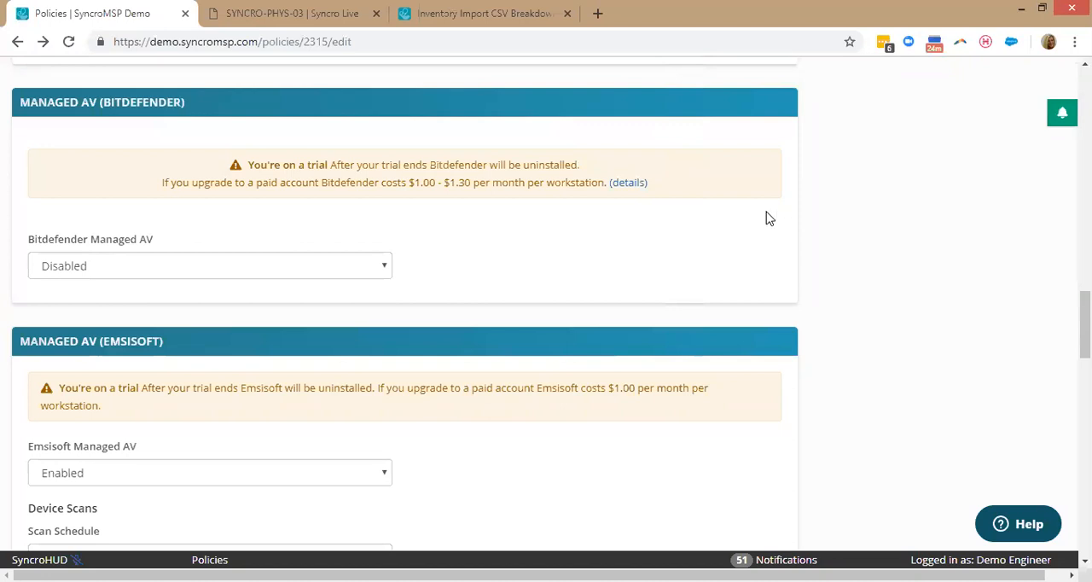
Examine the Emsisoft managed AV settings, including the choices for surf protection malware hosts and file guard threats, and the notification triggers.
{"action": "scroll", "coordinate": [675, 264], "scroll_direction": "down", "scroll_amount": 2}
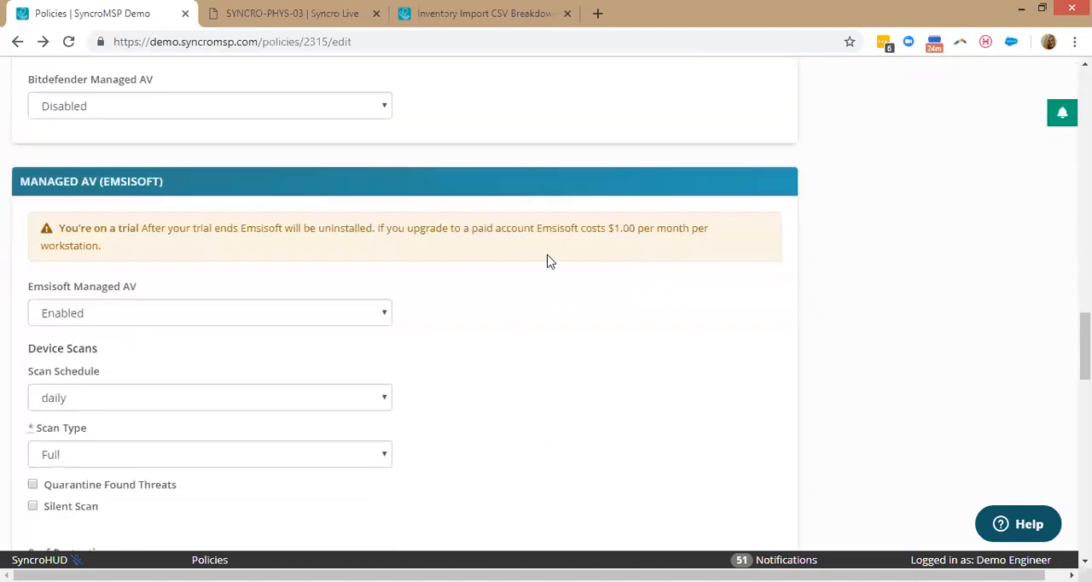
{"action": "scroll", "coordinate": [569, 284], "scroll_direction": "down", "scroll_amount": 2}
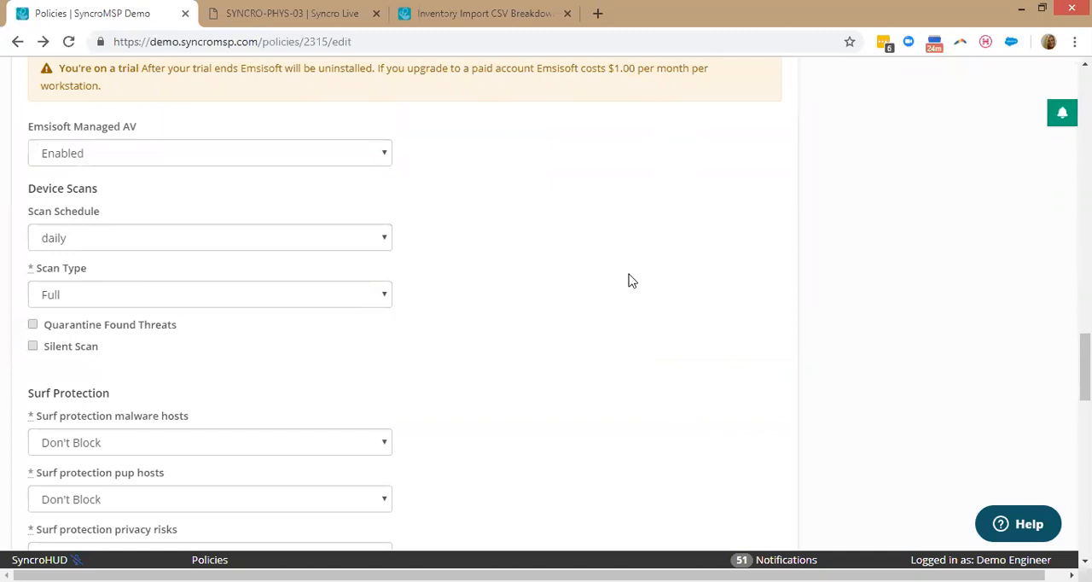
{"action": "scroll", "coordinate": [171, 291], "scroll_direction": "down", "scroll_amount": 3}
{"action": "left_click", "coordinate": [158, 212]}
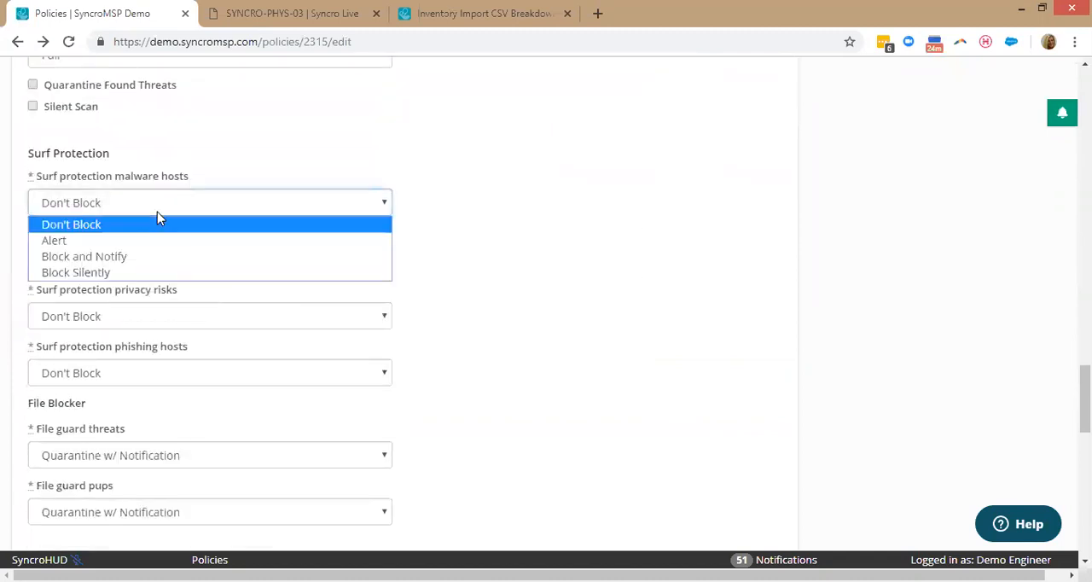
{"action": "left_click", "coordinate": [156, 212]}
{"action": "left_click", "coordinate": [125, 455]}
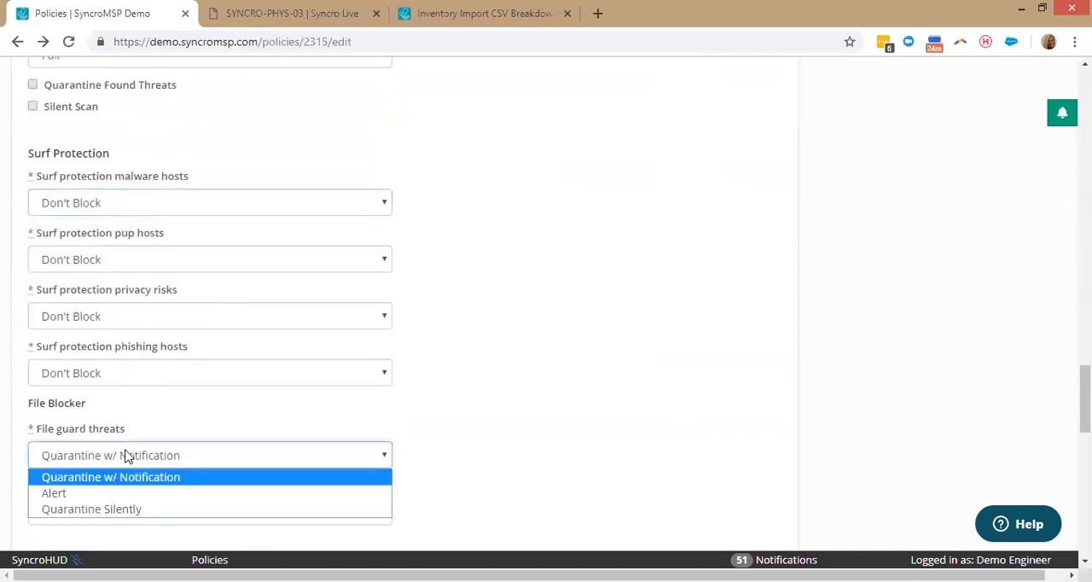
{"action": "left_click", "coordinate": [125, 455]}
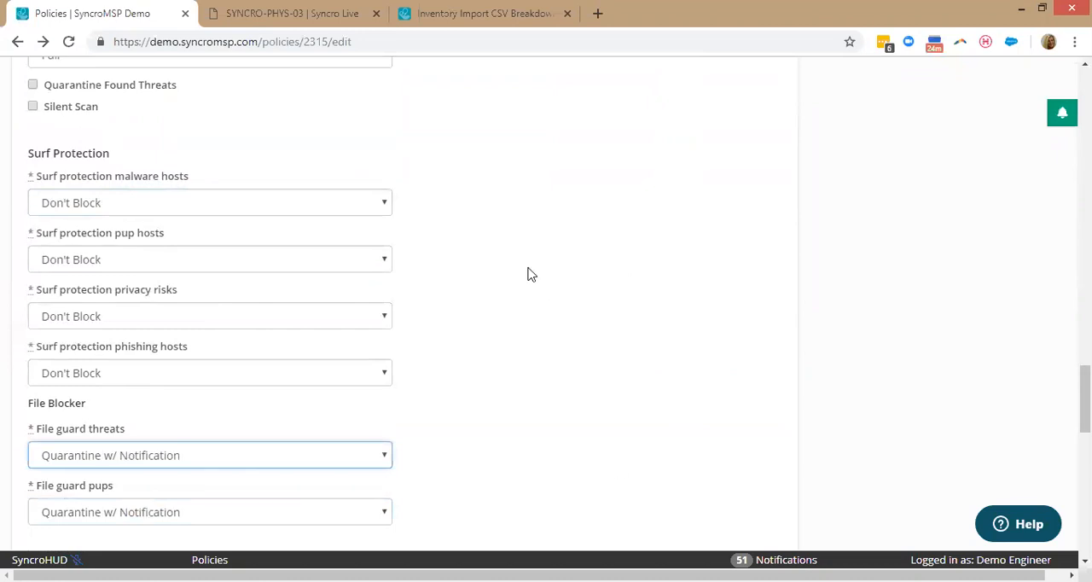
{"action": "left_click", "coordinate": [485, 319]}
{"action": "scroll", "coordinate": [629, 290], "scroll_direction": "down", "scroll_amount": 2}
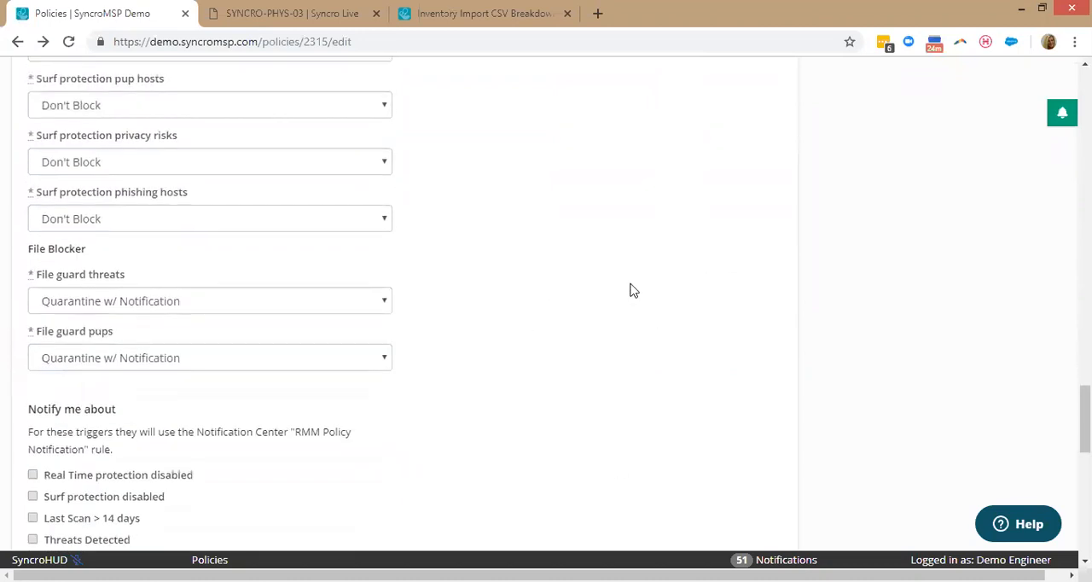
{"action": "scroll", "coordinate": [742, 247], "scroll_direction": "down", "scroll_amount": 3}
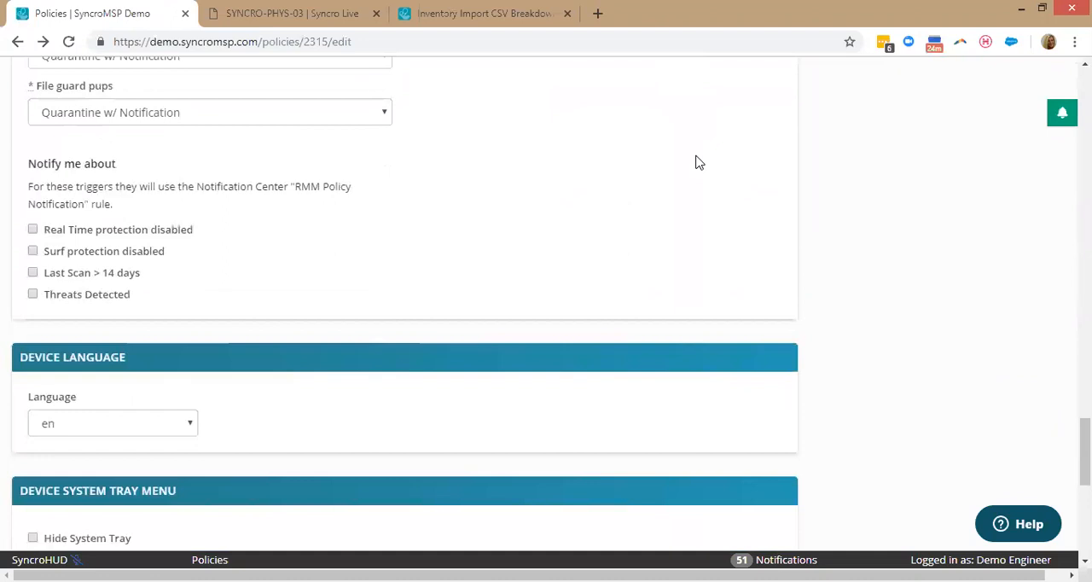
Override the default device system tray menu and set its first entry to the portal type.
{"action": "scroll", "coordinate": [495, 180], "scroll_direction": "down", "scroll_amount": 3}
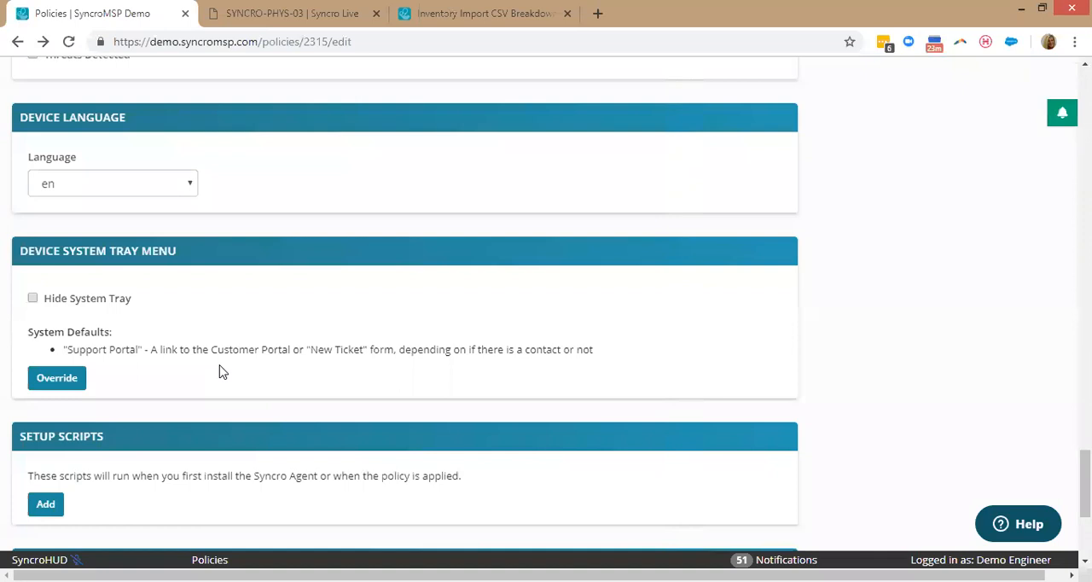
{"action": "left_click", "coordinate": [74, 298]}
{"action": "left_click", "coordinate": [98, 300]}
{"action": "left_click", "coordinate": [76, 384]}
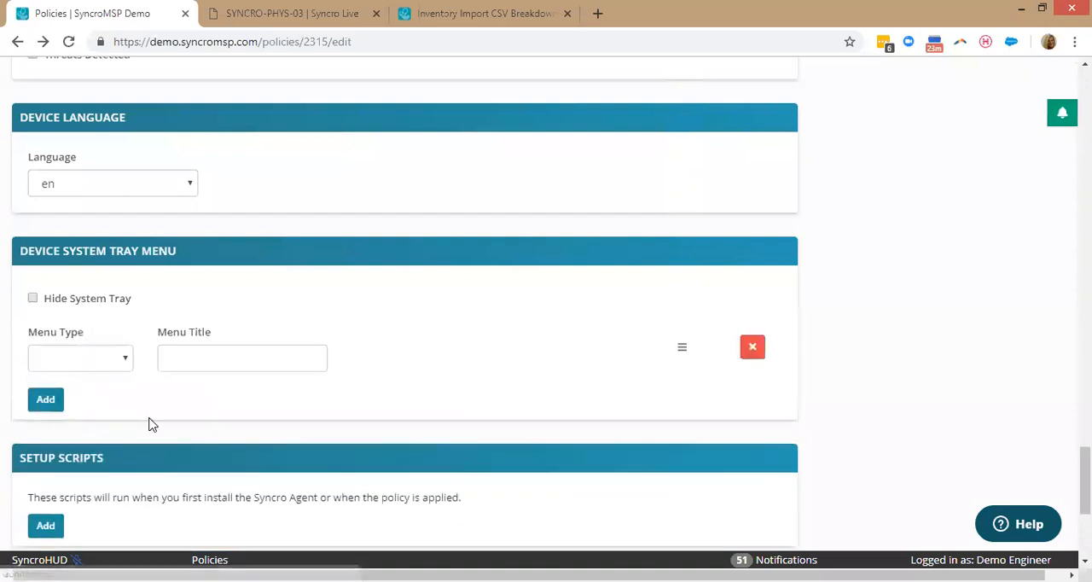
{"action": "left_click", "coordinate": [107, 358]}
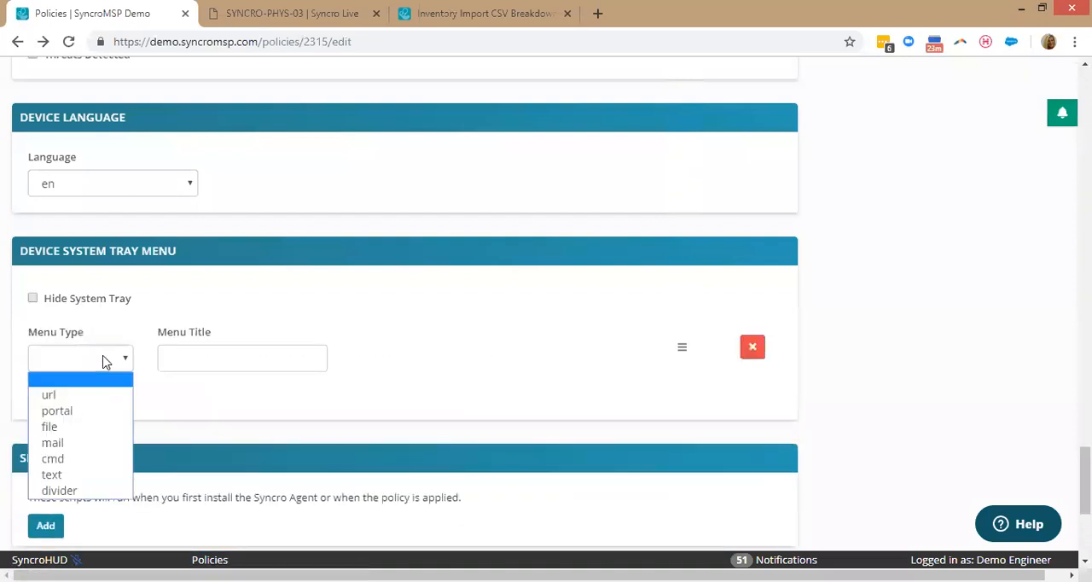
{"action": "left_click", "coordinate": [82, 410]}
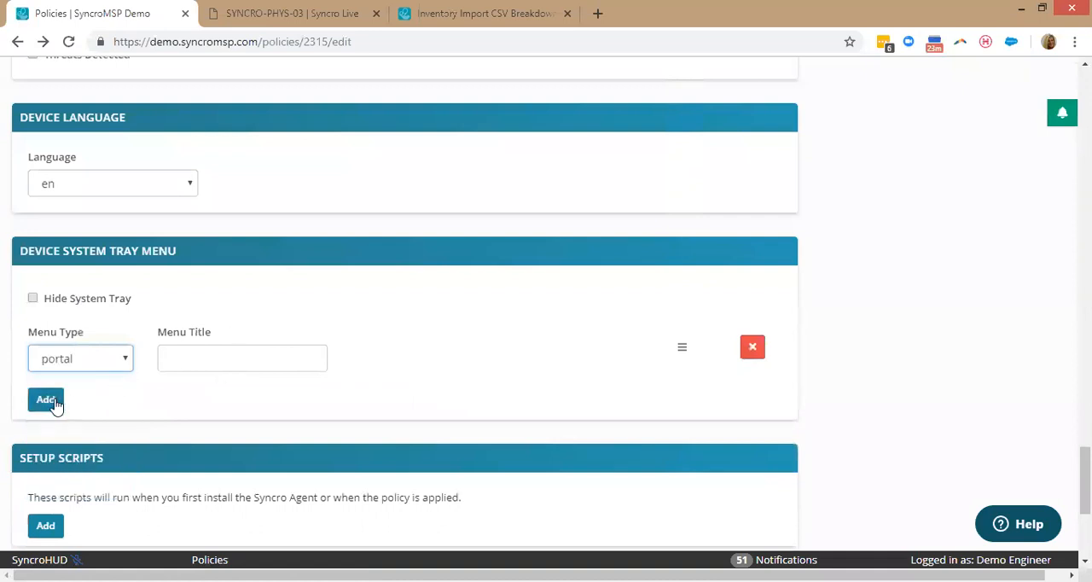
Add a second entry of type url to the device system tray menu.
{"action": "left_click", "coordinate": [48, 405]}
{"action": "left_click", "coordinate": [64, 420]}
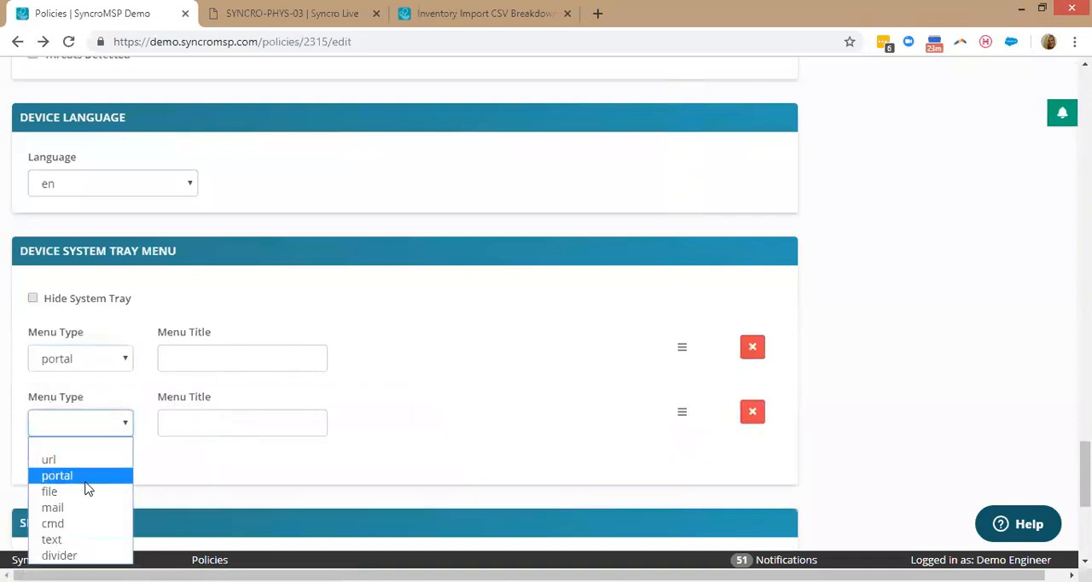
{"action": "left_click", "coordinate": [88, 474]}
{"action": "left_click", "coordinate": [80, 431]}
{"action": "left_click", "coordinate": [80, 458]}
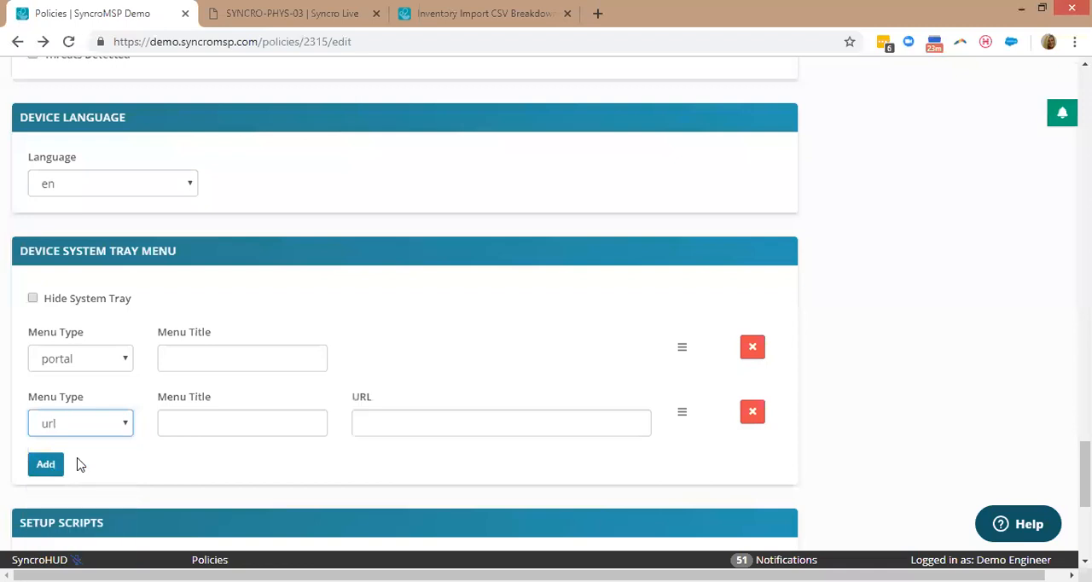
Add a third system tray menu entry of type text, leaving its title empty.
{"action": "left_click", "coordinate": [43, 464]}
{"action": "left_click", "coordinate": [79, 481]}
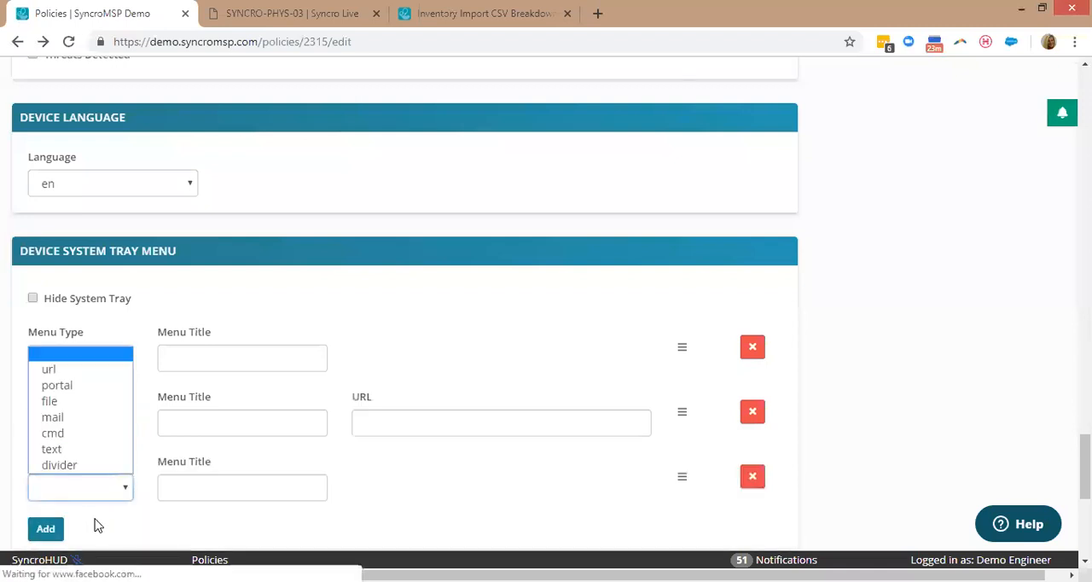
{"action": "left_click", "coordinate": [72, 452]}
{"action": "left_click", "coordinate": [212, 490]}
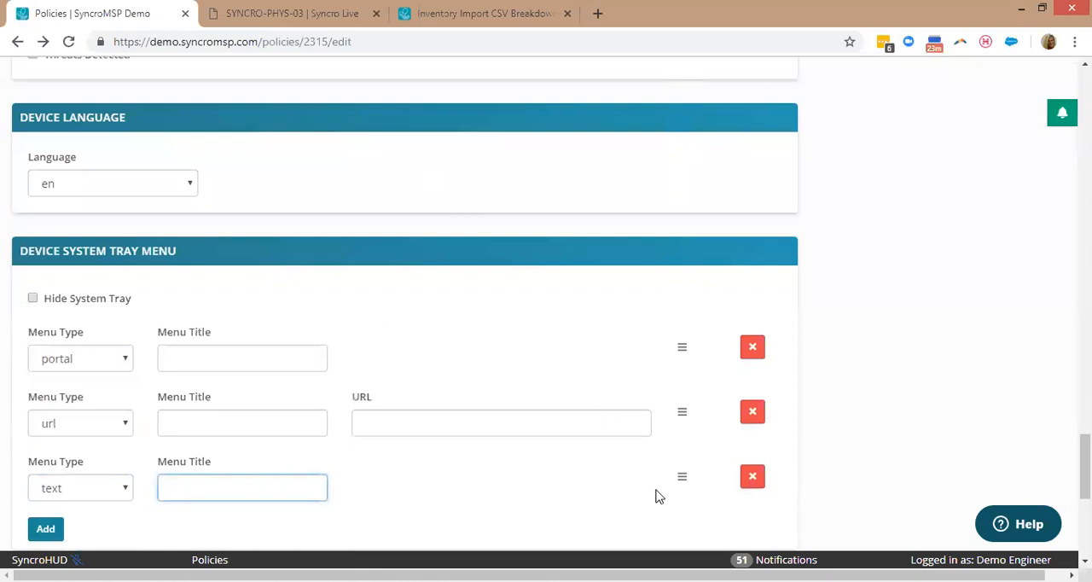
Read the policy's setup scripts and script schedules sections.
{"action": "scroll", "coordinate": [870, 358], "scroll_direction": "down", "scroll_amount": 5}
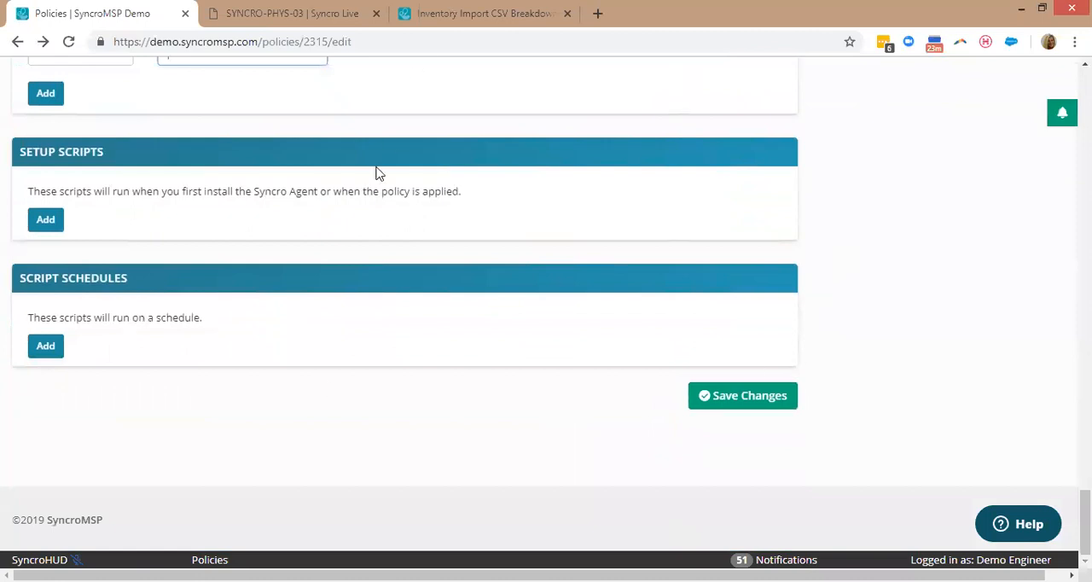
{"action": "left_click_drag", "start_coordinate": [264, 208], "coordinate": [245, 194]}
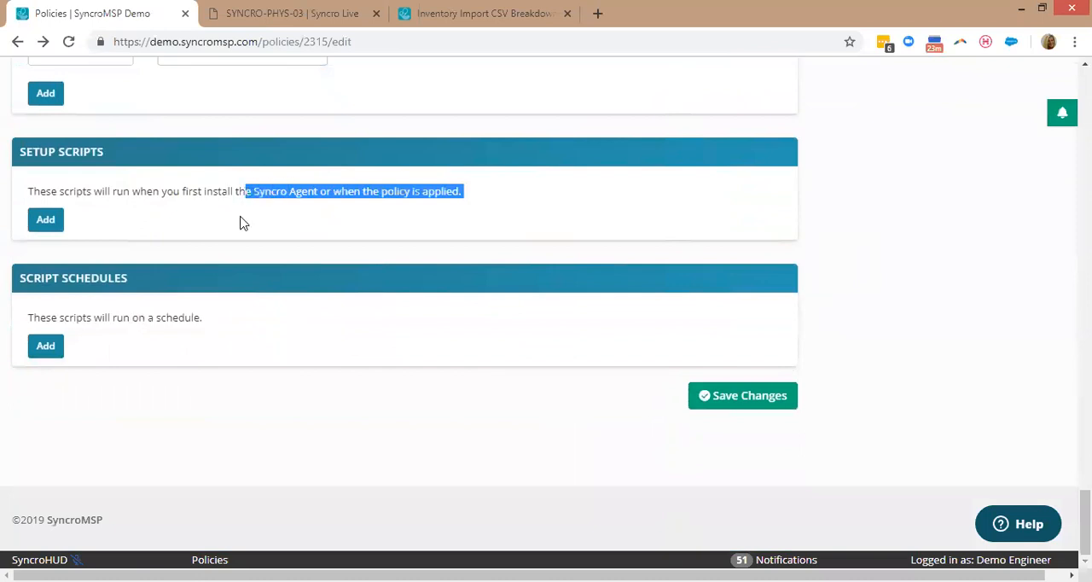
{"action": "left_click", "coordinate": [240, 217]}
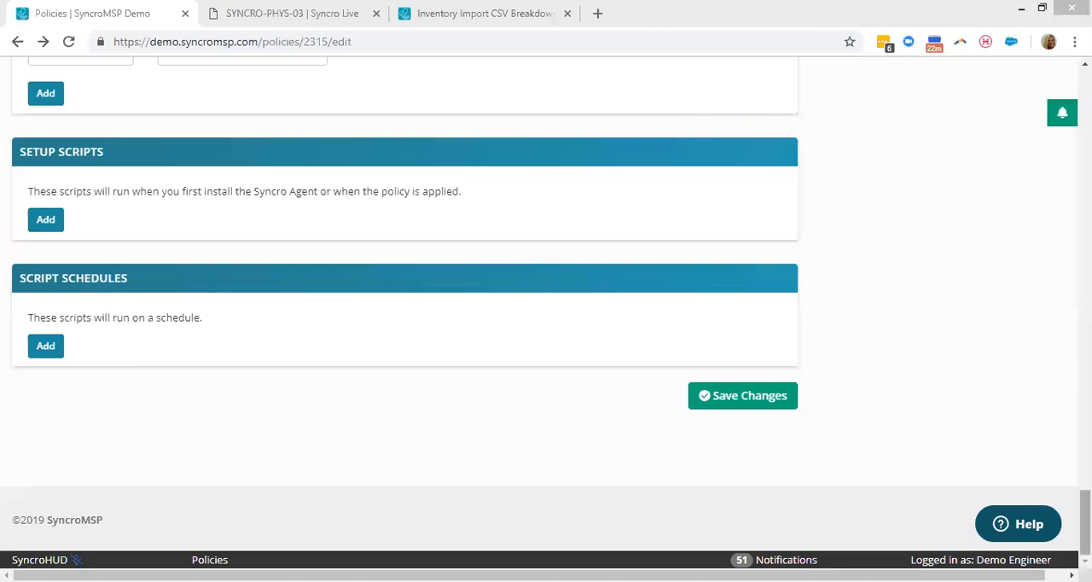
Leave the Monitoring + AV PLUS policy without saving and open the list of scripts.
{"action": "left_click_drag", "start_coordinate": [1084, 521], "coordinate": [1083, 98]}
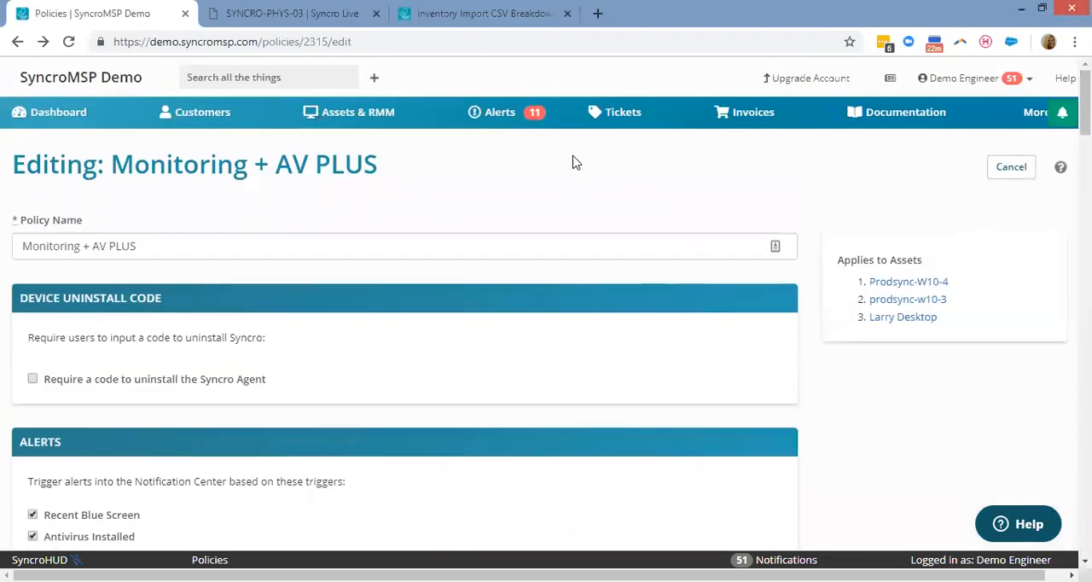
{"action": "left_click", "coordinate": [1023, 111]}
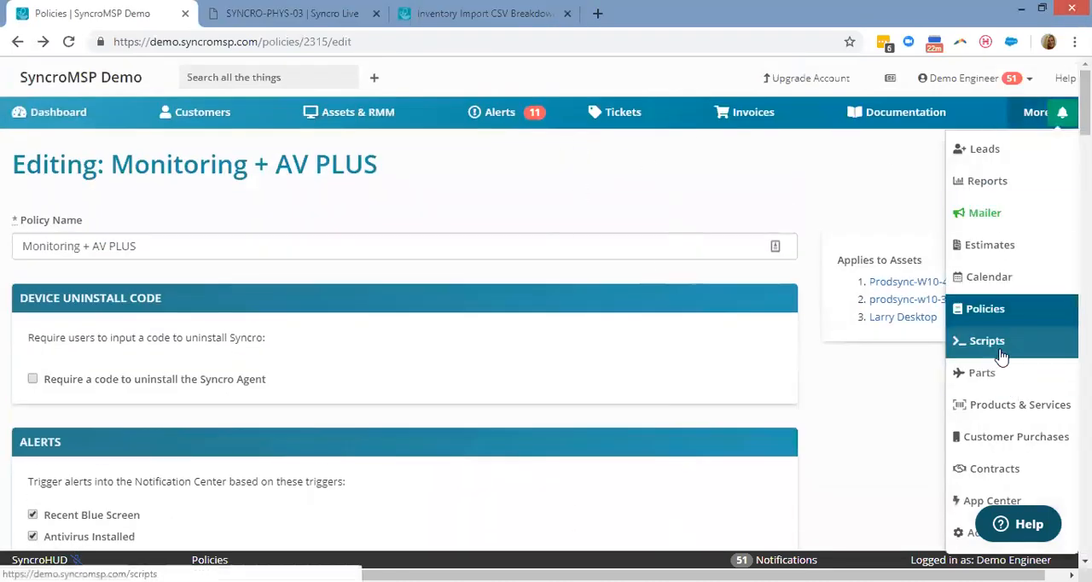
{"action": "left_click", "coordinate": [997, 354]}
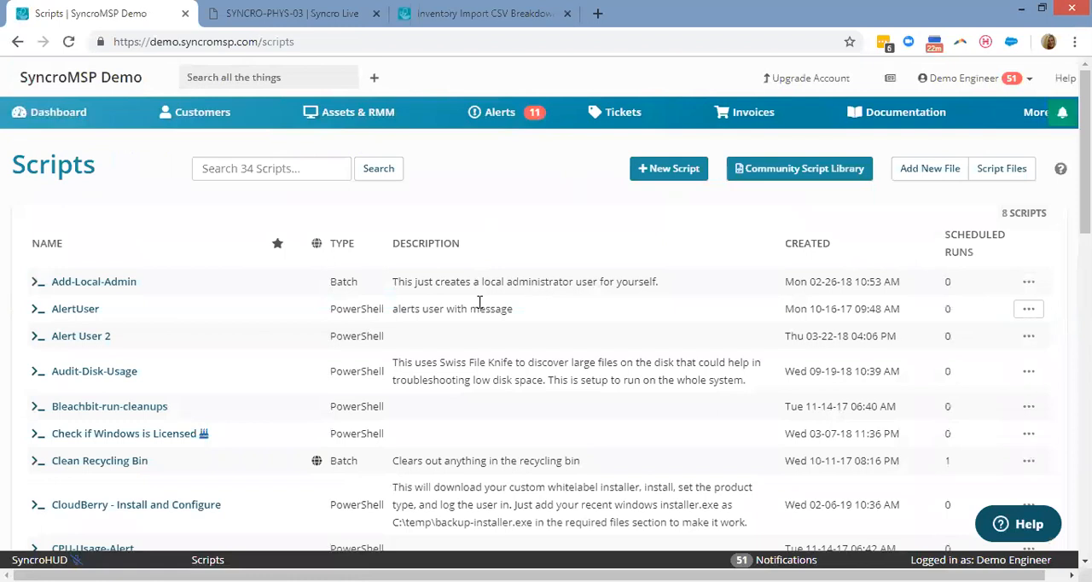
Open the community script library and look at the actions offered for the Add Local Admin Account script.
{"action": "scroll", "coordinate": [480, 303], "scroll_direction": "down", "scroll_amount": 2}
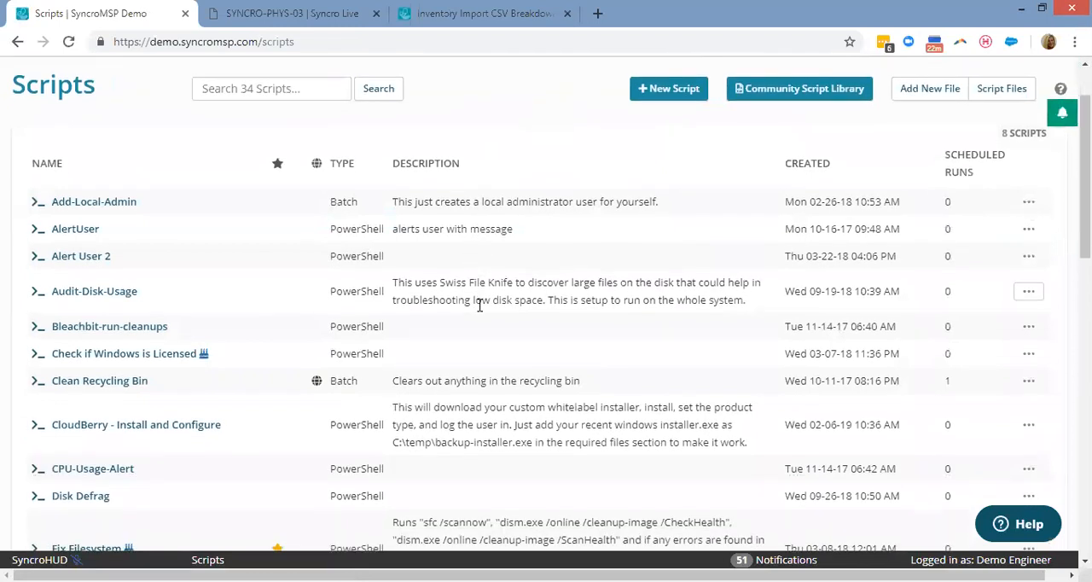
{"action": "scroll", "coordinate": [597, 238], "scroll_direction": "up", "scroll_amount": 2}
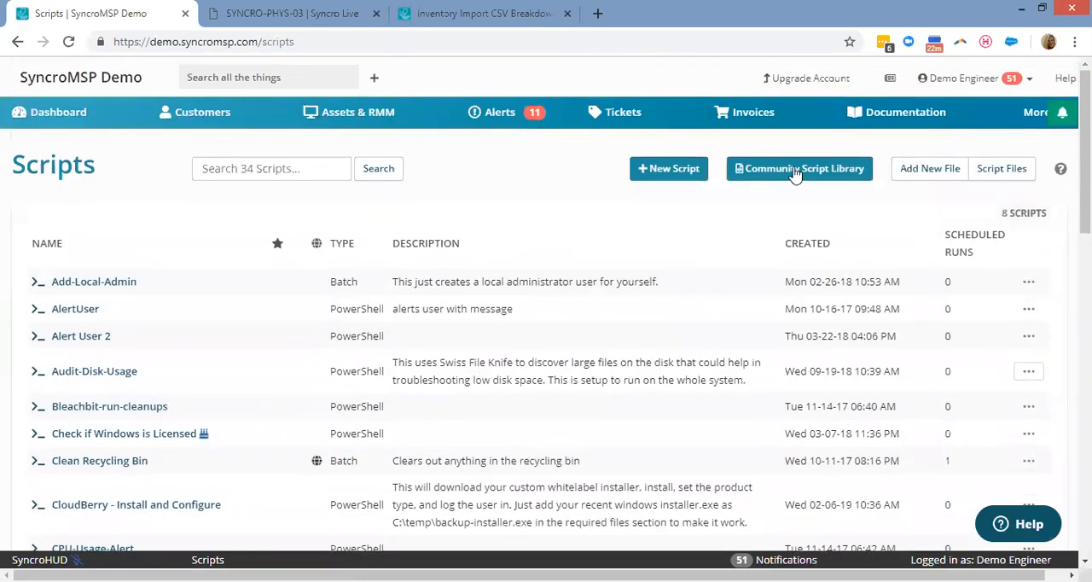
{"action": "left_click", "coordinate": [794, 169]}
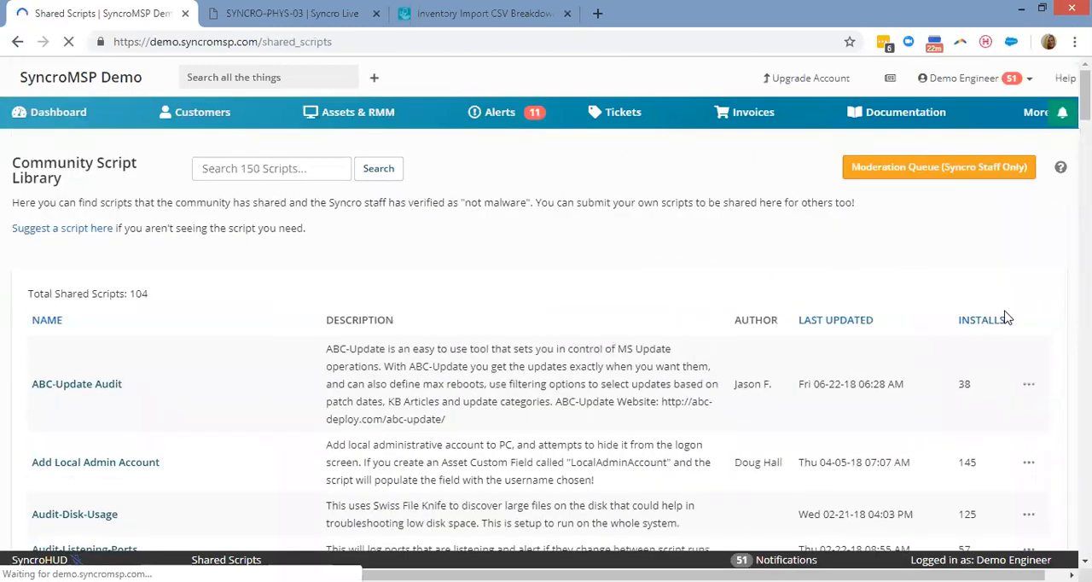
{"action": "scroll", "coordinate": [1027, 316], "scroll_direction": "down", "scroll_amount": 1}
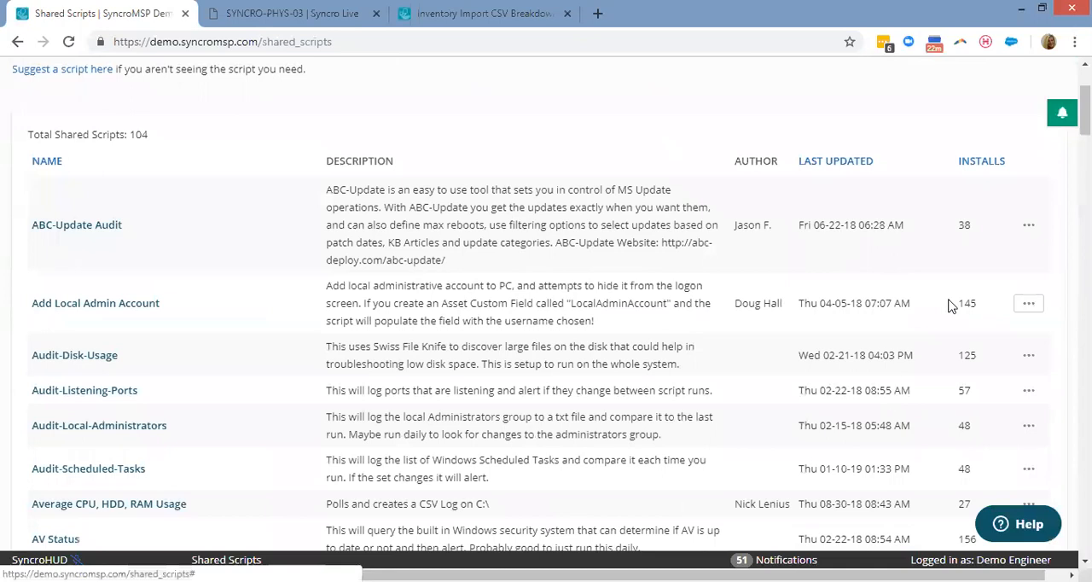
{"action": "left_click", "coordinate": [1029, 304]}
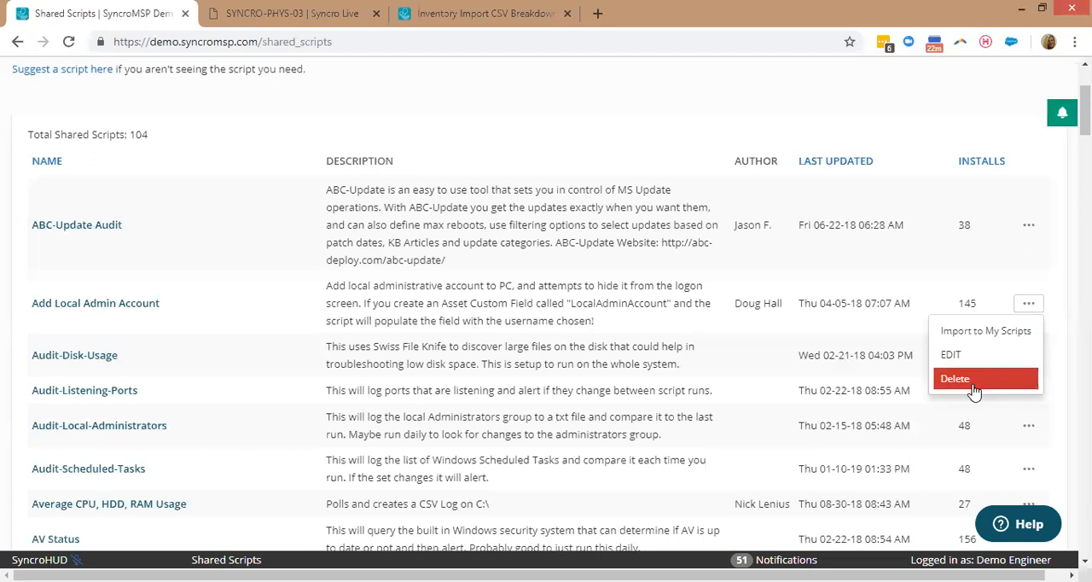
{"action": "left_click", "coordinate": [458, 127]}
{"action": "scroll", "coordinate": [458, 126], "scroll_direction": "up", "scroll_amount": 1}
{"action": "scroll", "coordinate": [326, 225], "scroll_direction": "up", "scroll_amount": 2}
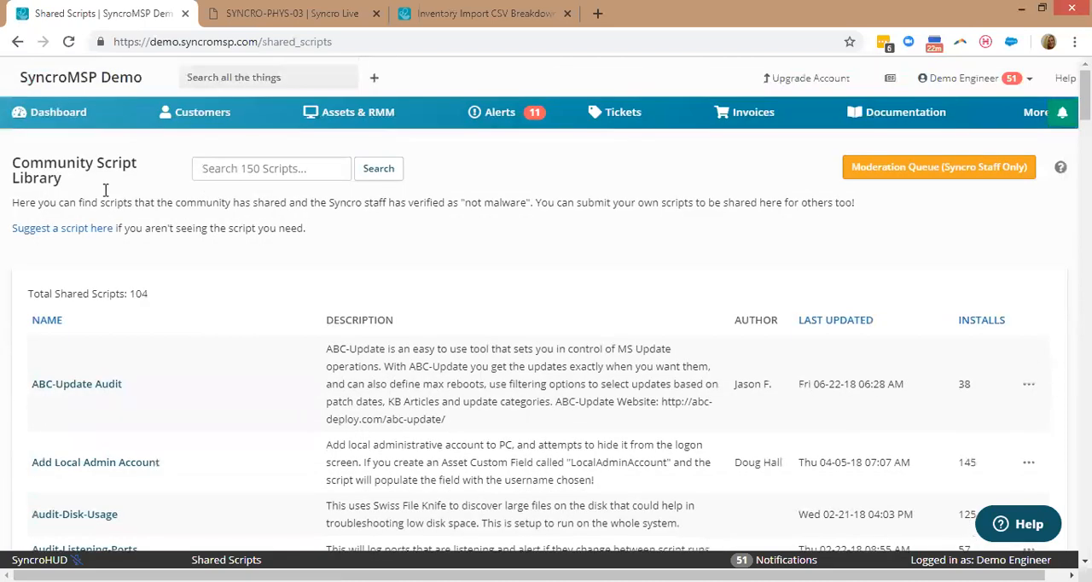
Return to the account's own scripts list and start a new script with the file type PowerShell.
{"action": "left_click", "coordinate": [14, 39]}
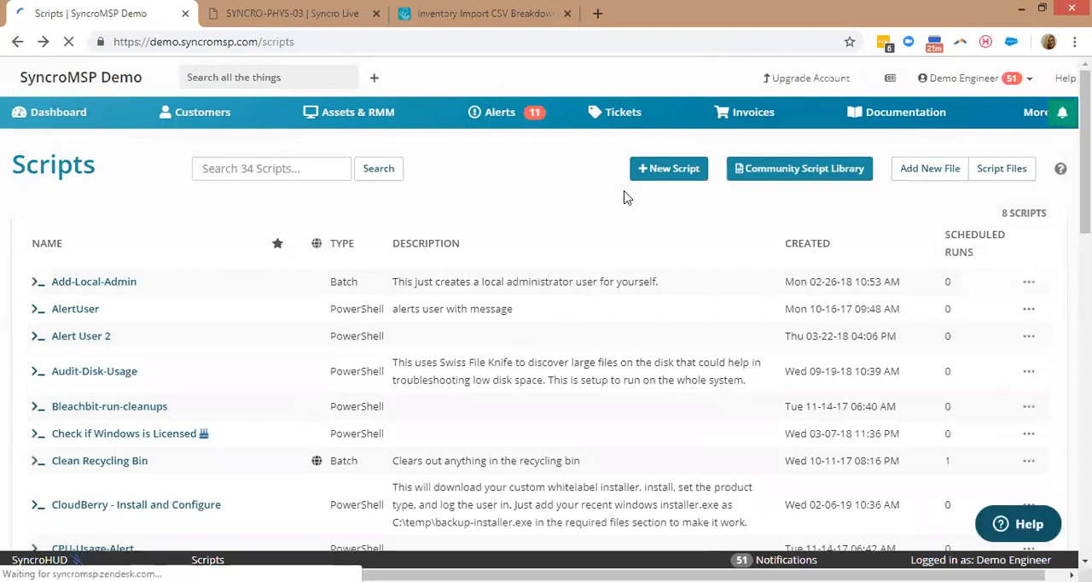
{"action": "left_click", "coordinate": [651, 181]}
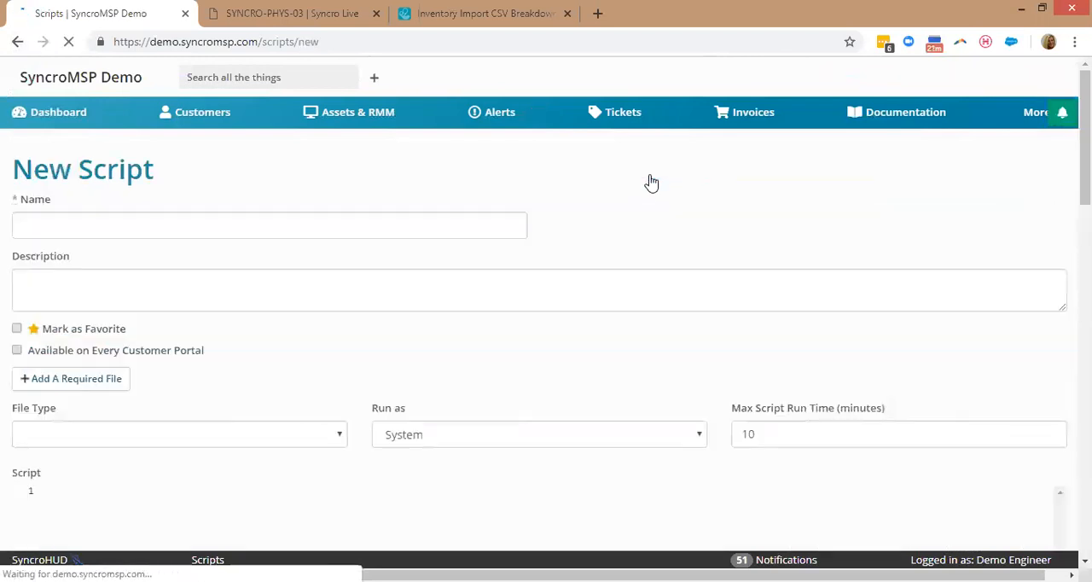
{"action": "scroll", "coordinate": [120, 365], "scroll_direction": "down", "scroll_amount": 1}
{"action": "left_click", "coordinate": [120, 365]}
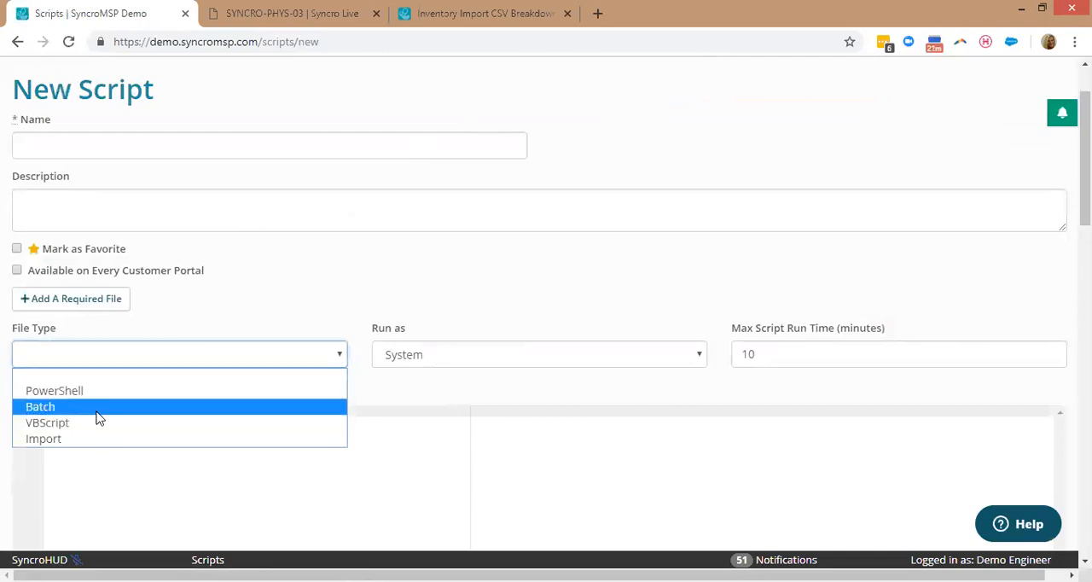
{"action": "left_click", "coordinate": [104, 391]}
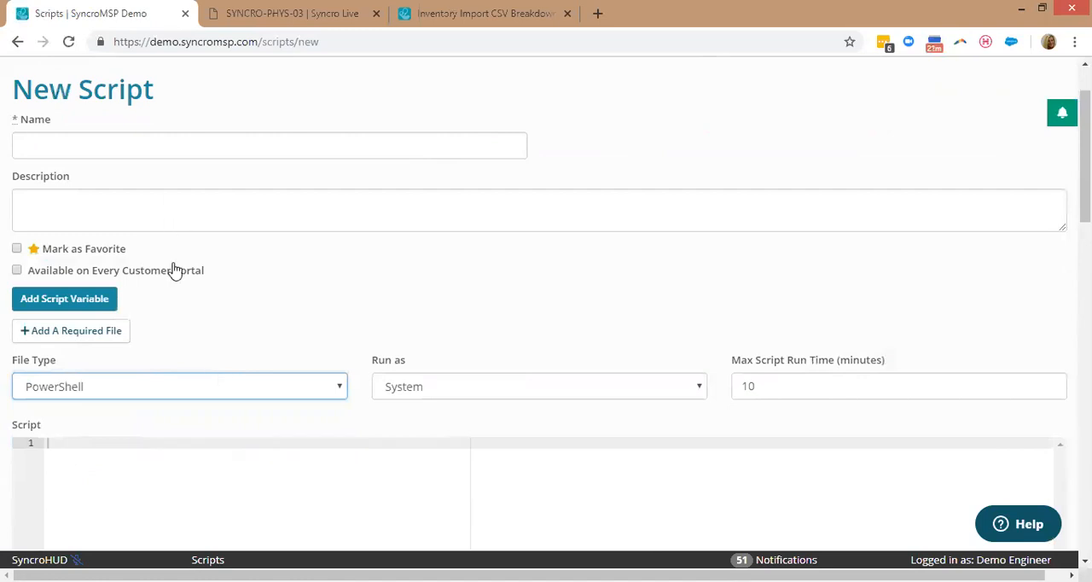
Add an unnamed script variable of type platform and browse its available values without choosing one.
{"action": "left_click", "coordinate": [90, 302]}
{"action": "left_click", "coordinate": [89, 302]}
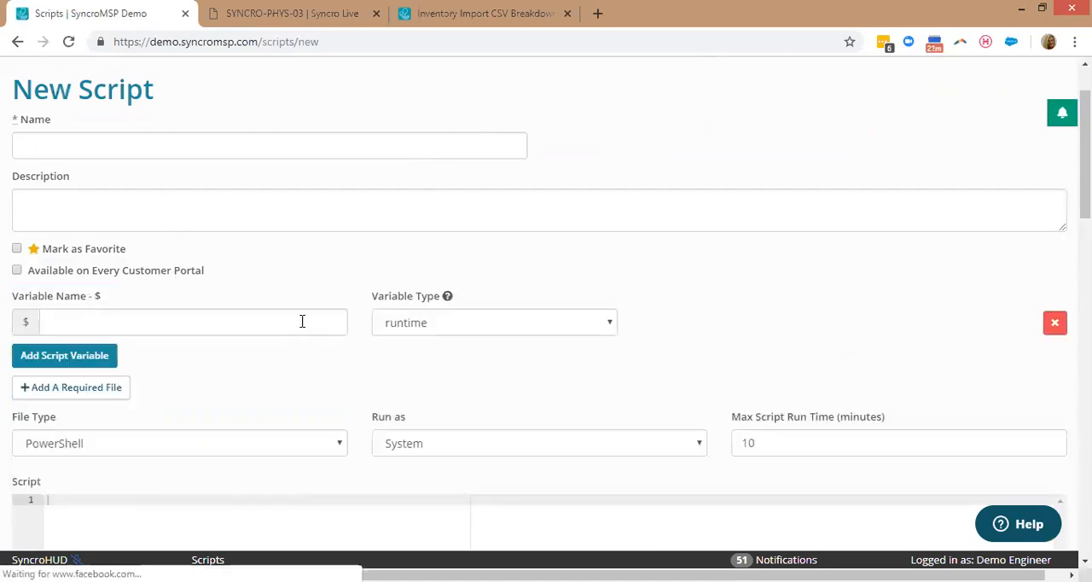
{"action": "left_click", "coordinate": [392, 328]}
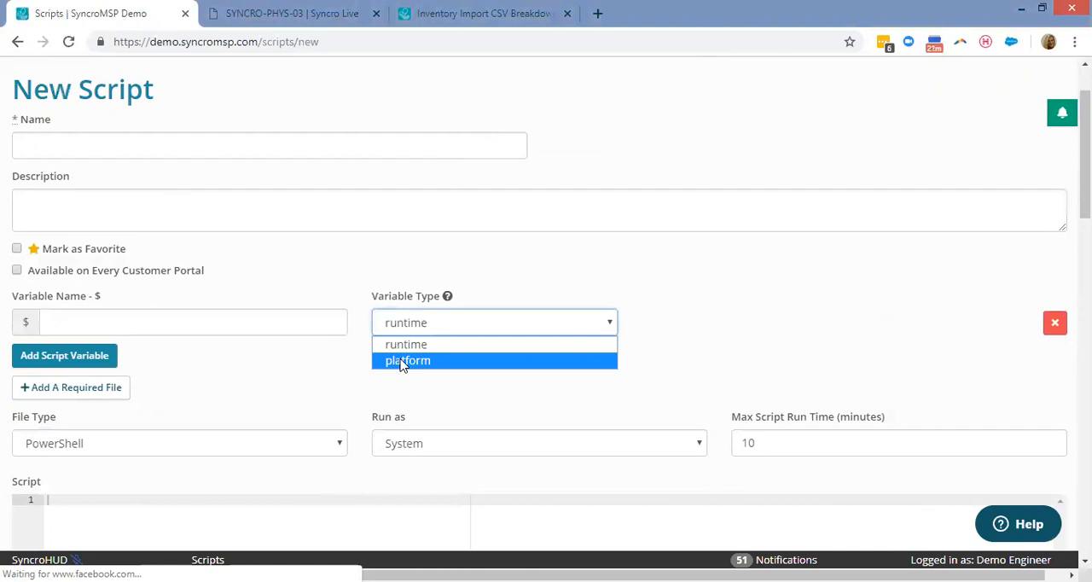
{"action": "left_click", "coordinate": [403, 362]}
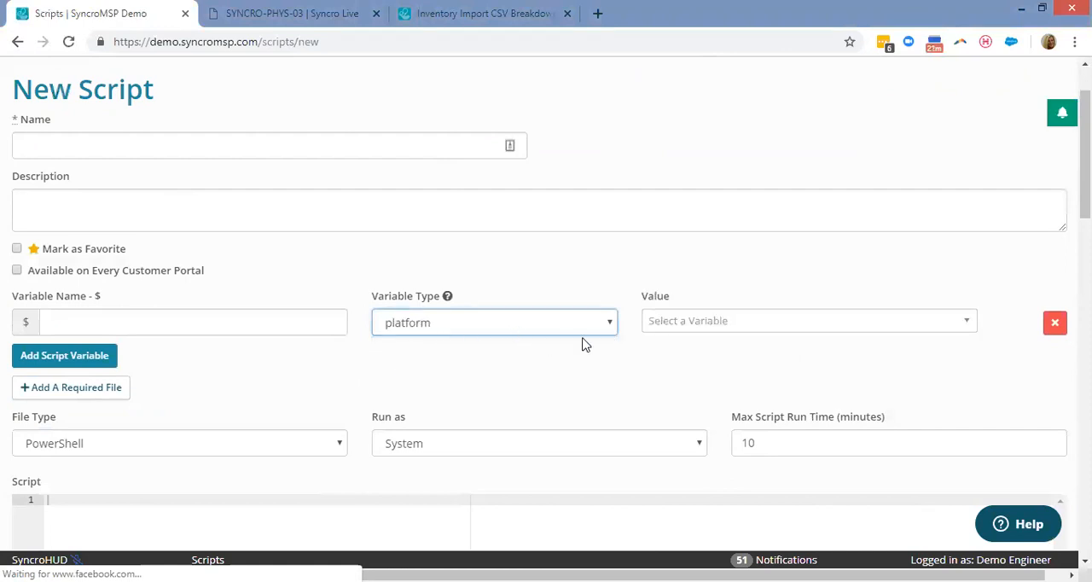
{"action": "left_click", "coordinate": [689, 324]}
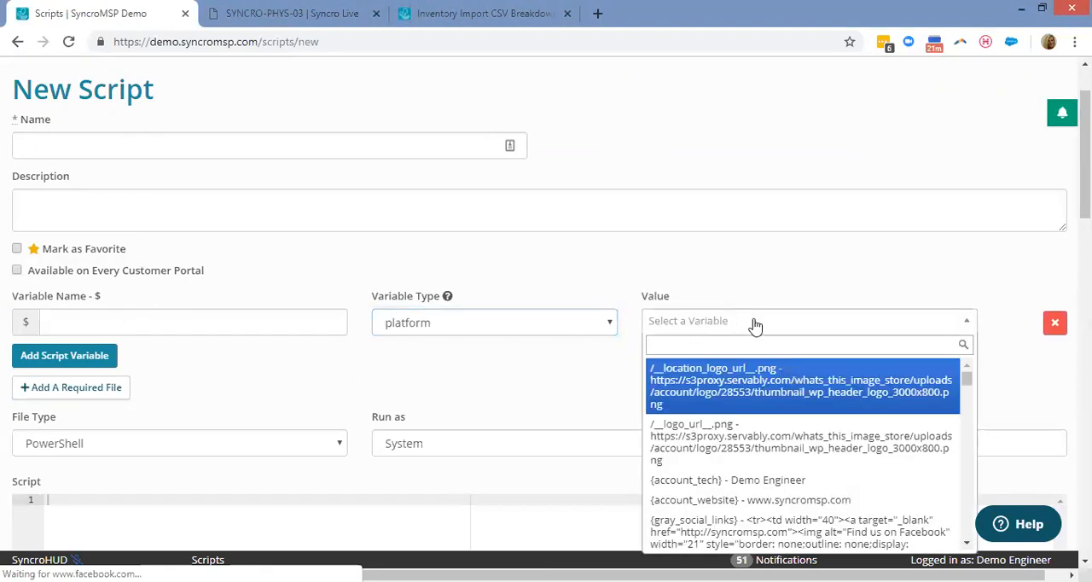
{"action": "scroll", "coordinate": [717, 407], "scroll_direction": "down", "scroll_amount": 5}
{"action": "scroll", "coordinate": [806, 408], "scroll_direction": "down", "scroll_amount": 10}
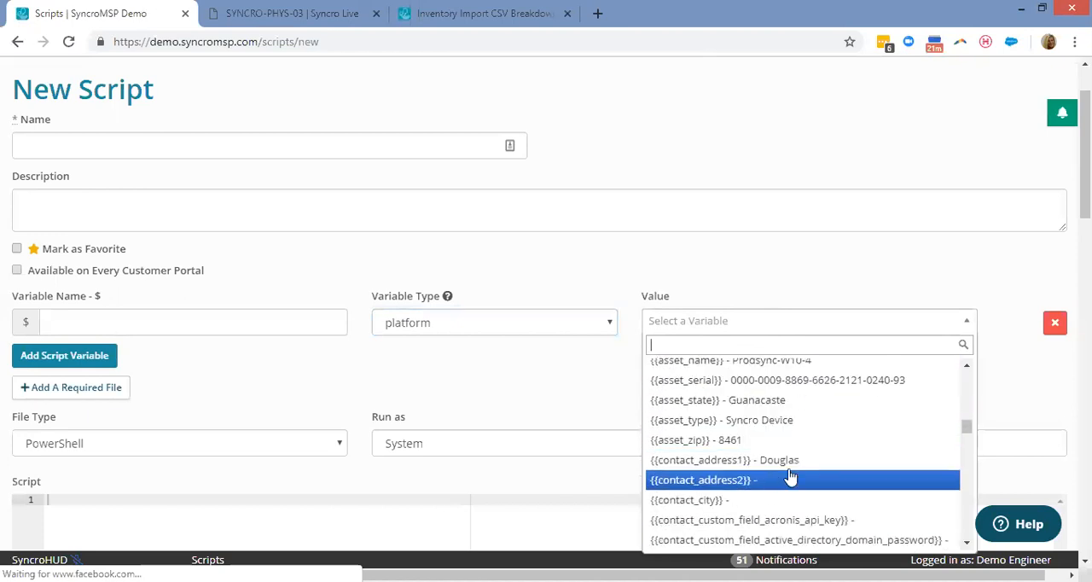
{"action": "scroll", "coordinate": [721, 503], "scroll_direction": "down", "scroll_amount": 2}
{"action": "left_click", "coordinate": [571, 367]}
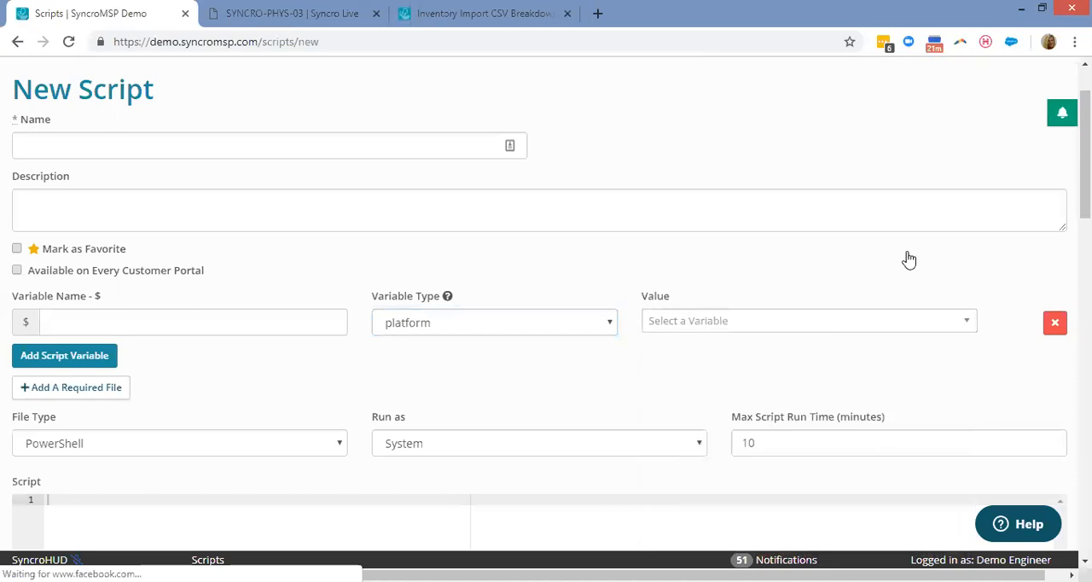
Read the Powershell Quick Help examples below the script editor, from the module import to ticket timer entries.
{"action": "scroll", "coordinate": [1085, 154], "scroll_direction": "down", "scroll_amount": 12}
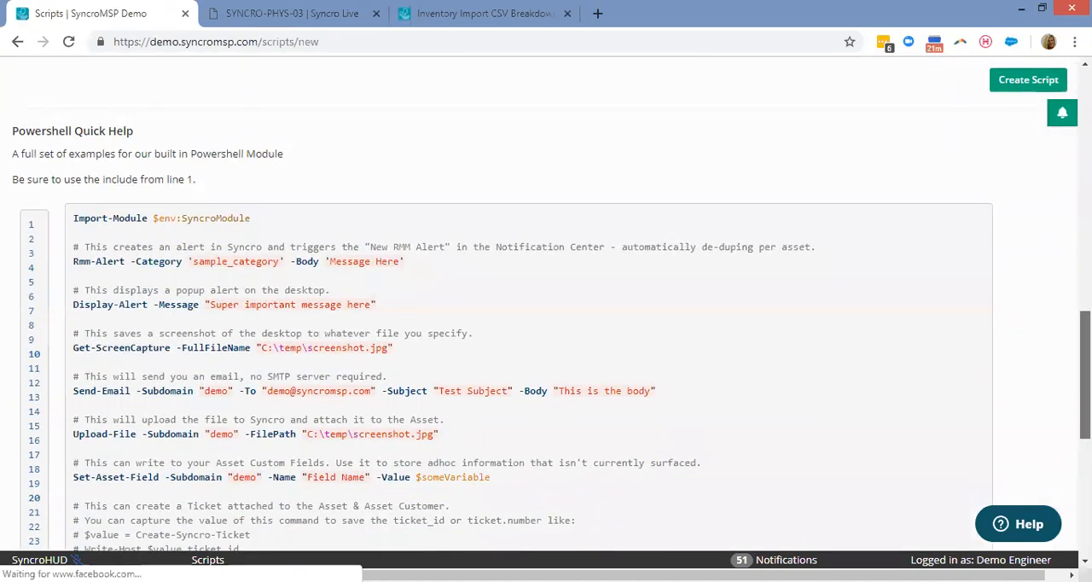
{"action": "scroll", "coordinate": [552, 316], "scroll_direction": "down", "scroll_amount": 1}
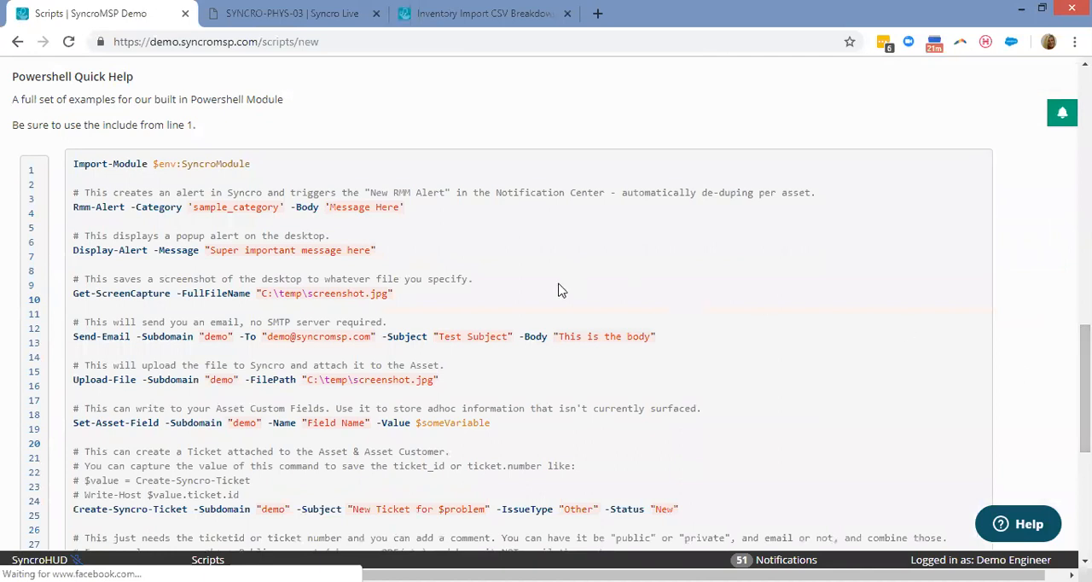
{"action": "left_click_drag", "start_coordinate": [252, 164], "coordinate": [154, 168]}
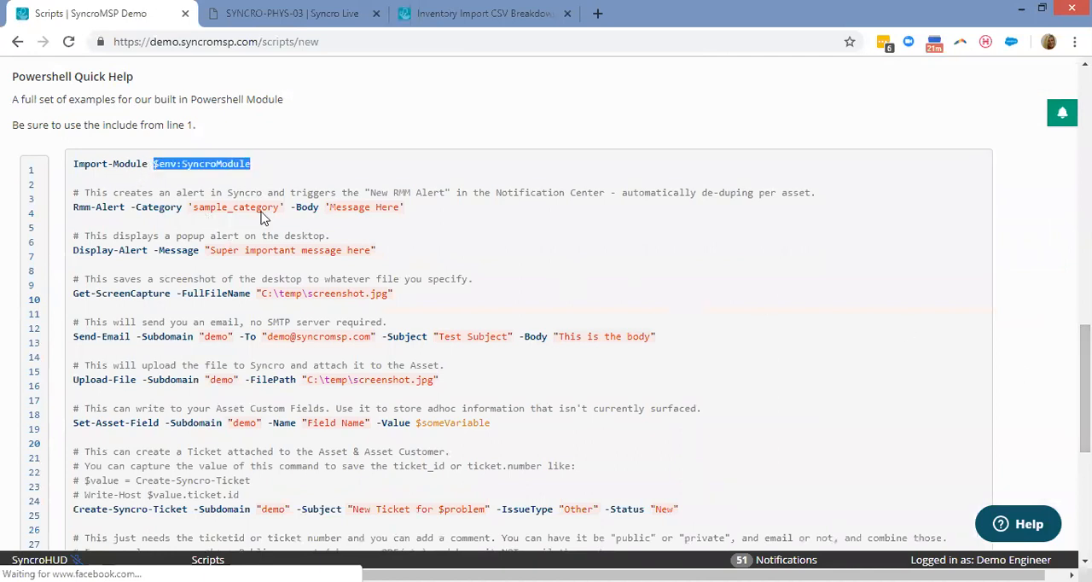
{"action": "scroll", "coordinate": [418, 316], "scroll_direction": "down", "scroll_amount": 3}
{"action": "scroll", "coordinate": [286, 389], "scroll_direction": "down", "scroll_amount": 3}
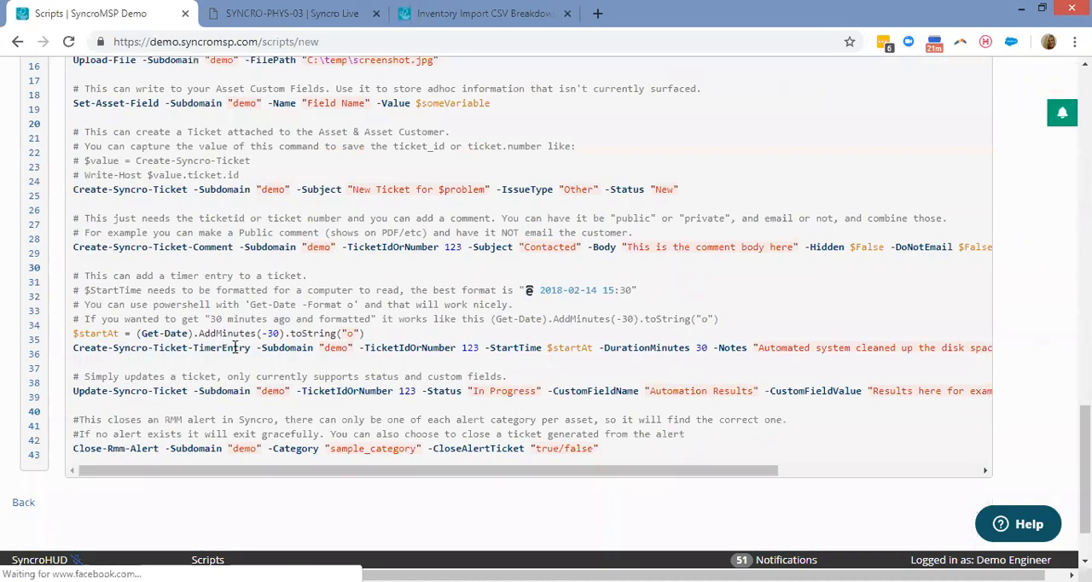
{"action": "left_click_drag", "start_coordinate": [220, 334], "coordinate": [297, 339]}
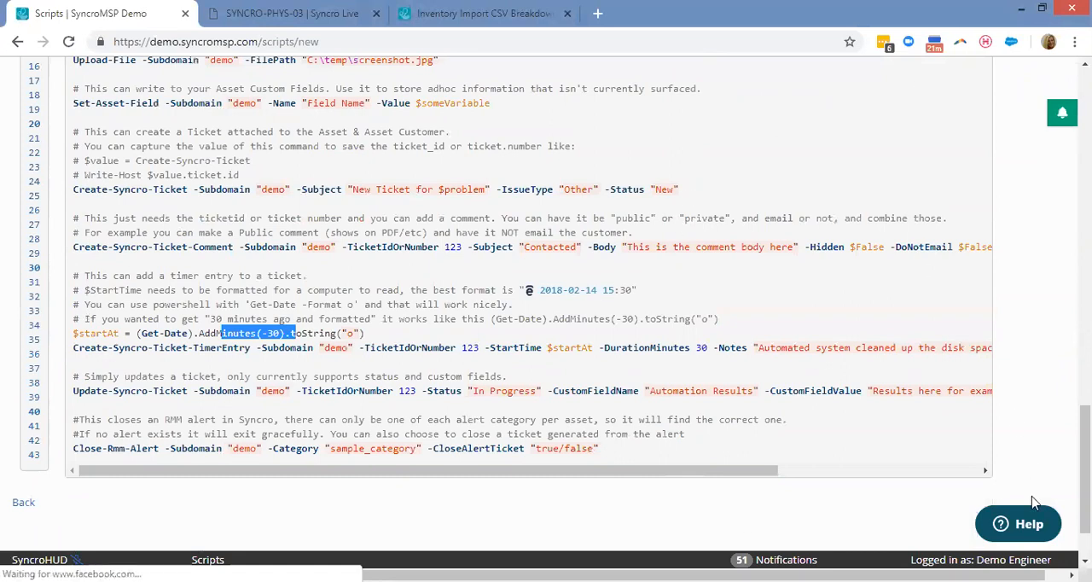
{"action": "scroll", "coordinate": [529, 231], "scroll_direction": "up", "scroll_amount": 15}
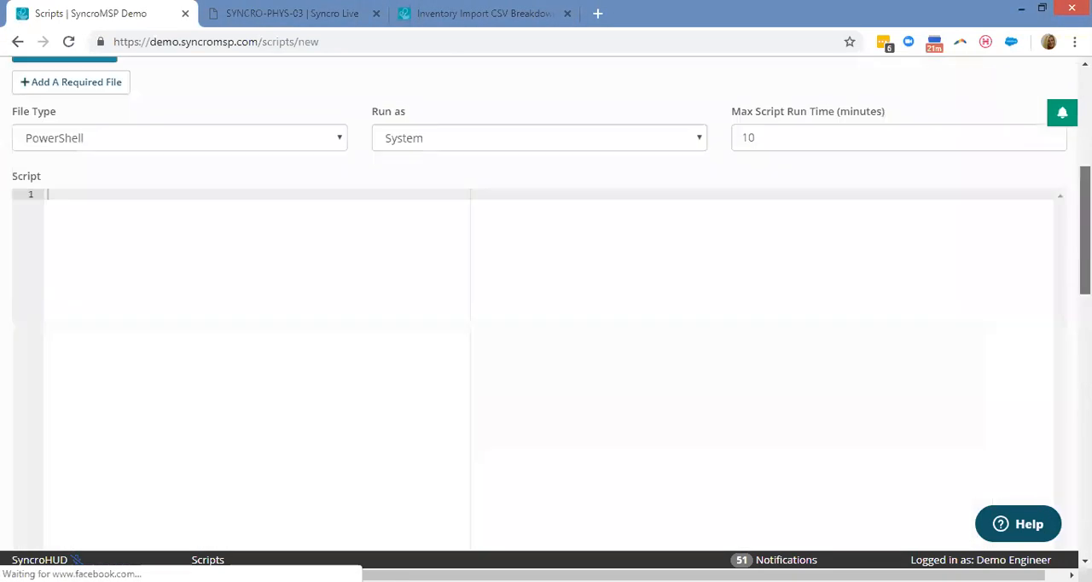
Leave the new script unsaved, open Automated Remediation from the assets page and start a new automated remediation.
{"action": "left_click", "coordinate": [354, 124]}
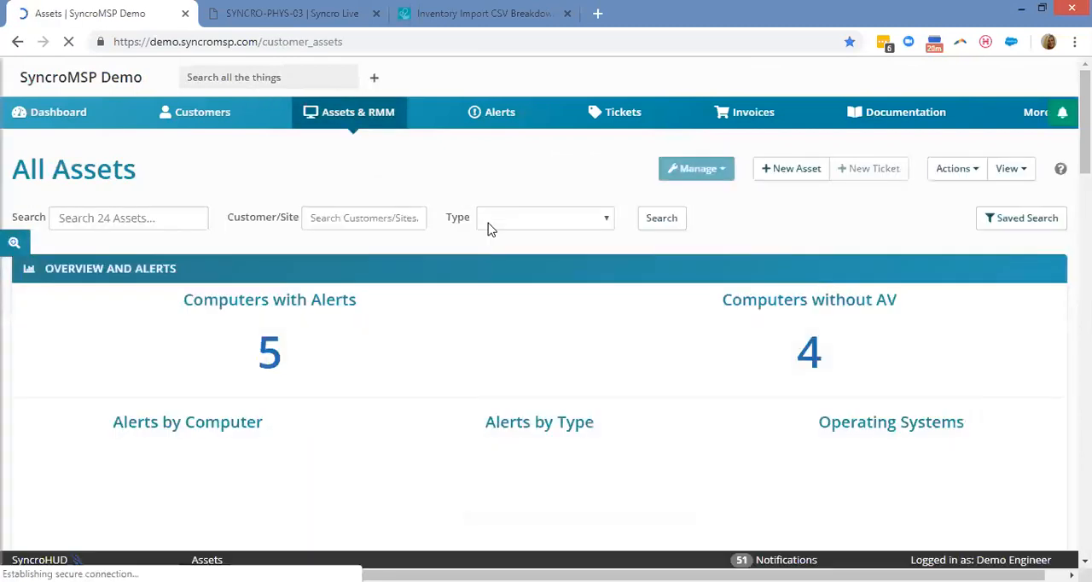
{"action": "left_click", "coordinate": [954, 169]}
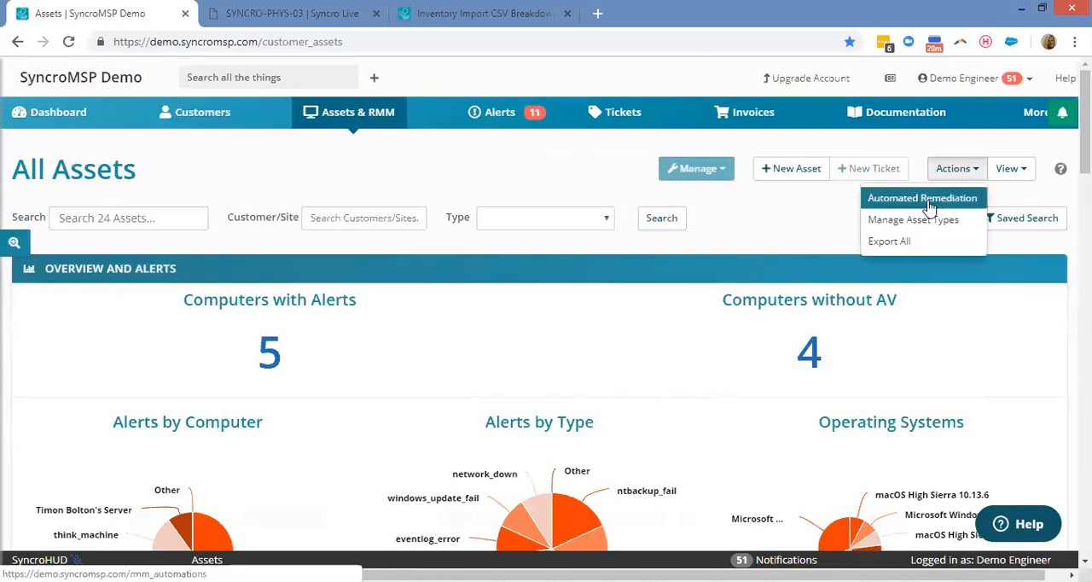
{"action": "left_click", "coordinate": [926, 205]}
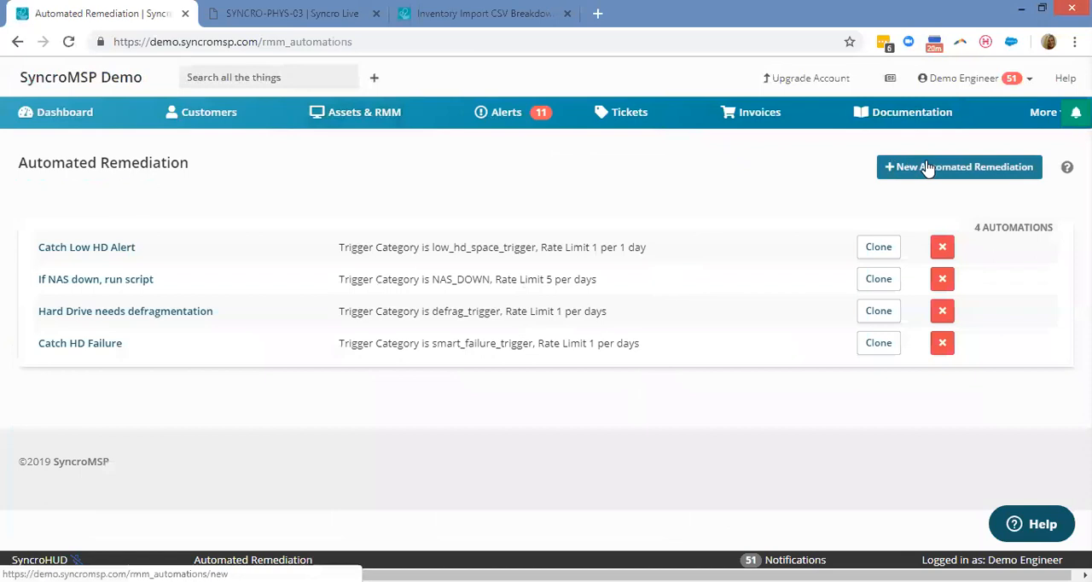
{"action": "left_click", "coordinate": [931, 168]}
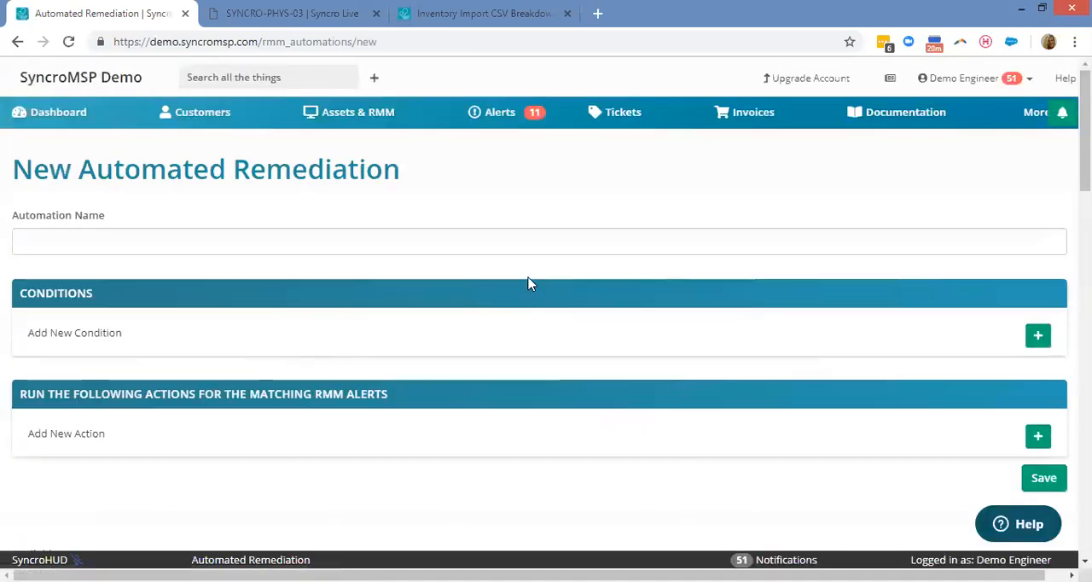
Add a condition to the remediation requiring that Trigger Category is low_hd_space_trigger.
{"action": "left_click", "coordinate": [1037, 337]}
{"action": "left_click", "coordinate": [108, 338]}
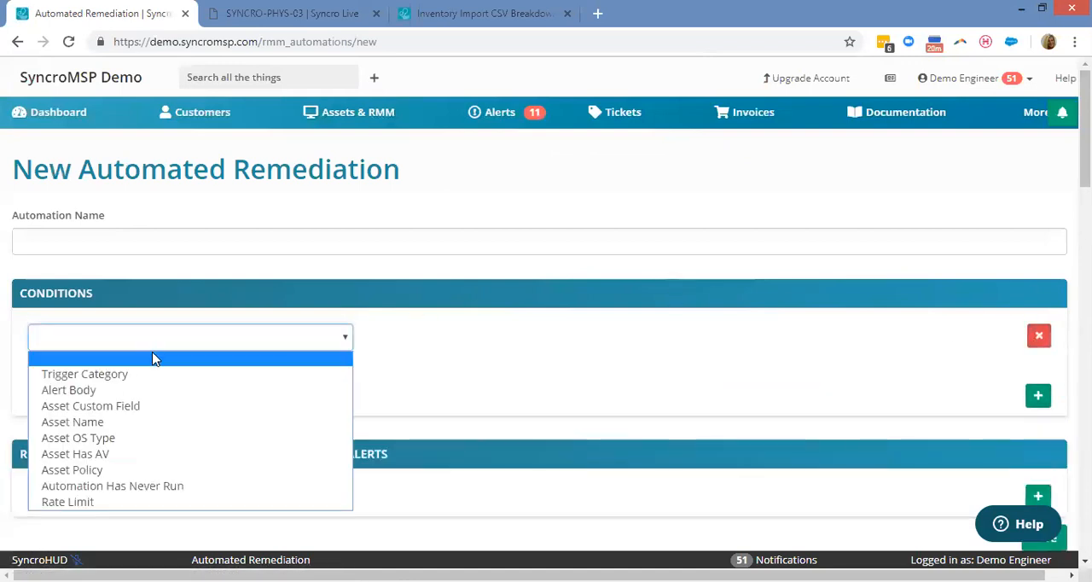
{"action": "left_click", "coordinate": [111, 375]}
{"action": "left_click", "coordinate": [485, 346]}
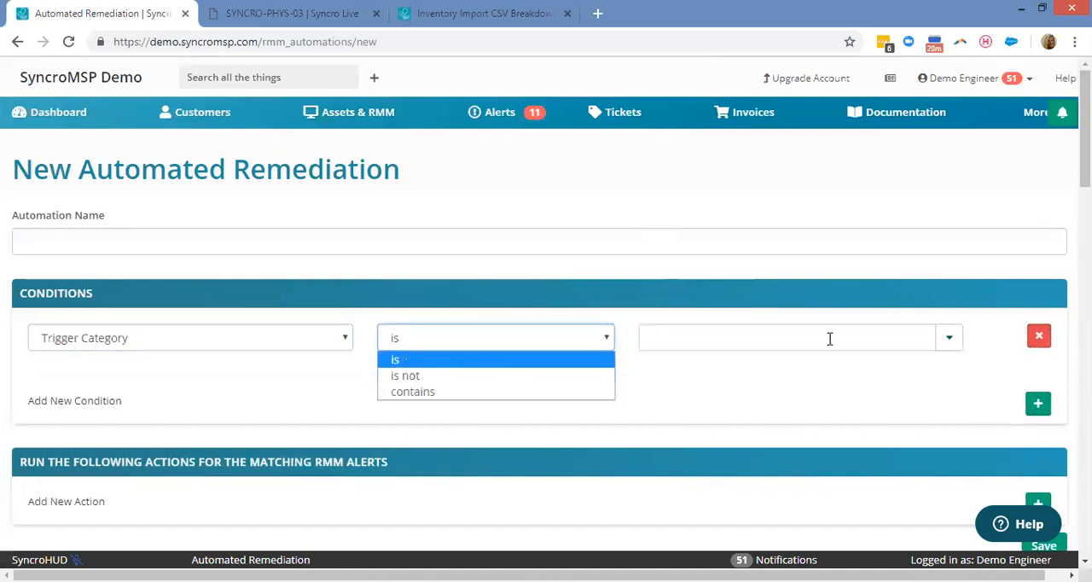
{"action": "left_click", "coordinate": [946, 337]}
{"action": "left_click", "coordinate": [947, 338]}
{"action": "scroll", "coordinate": [767, 435], "scroll_direction": "down", "scroll_amount": 3}
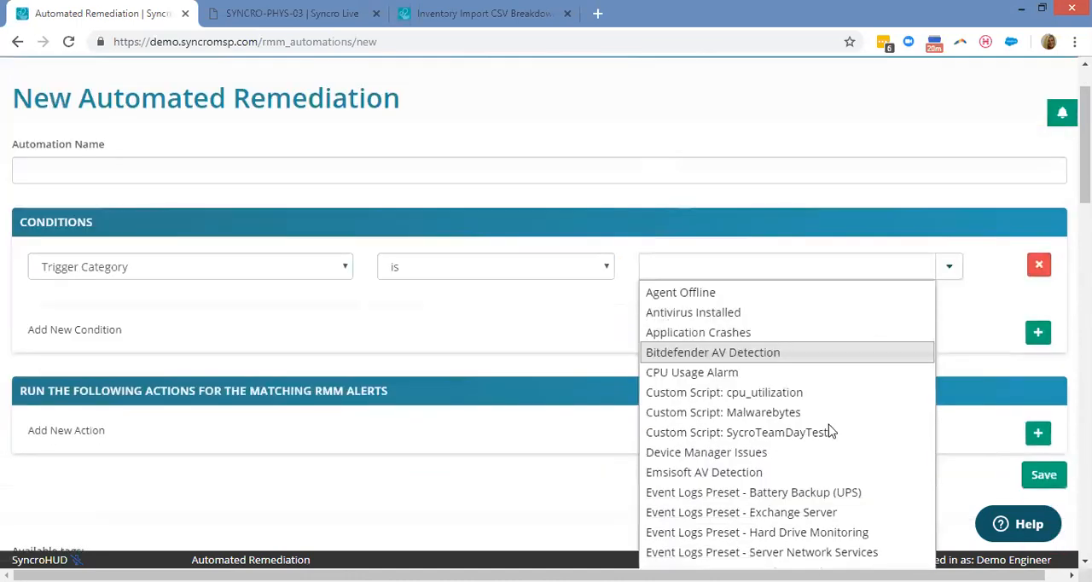
{"action": "left_click", "coordinate": [756, 505]}
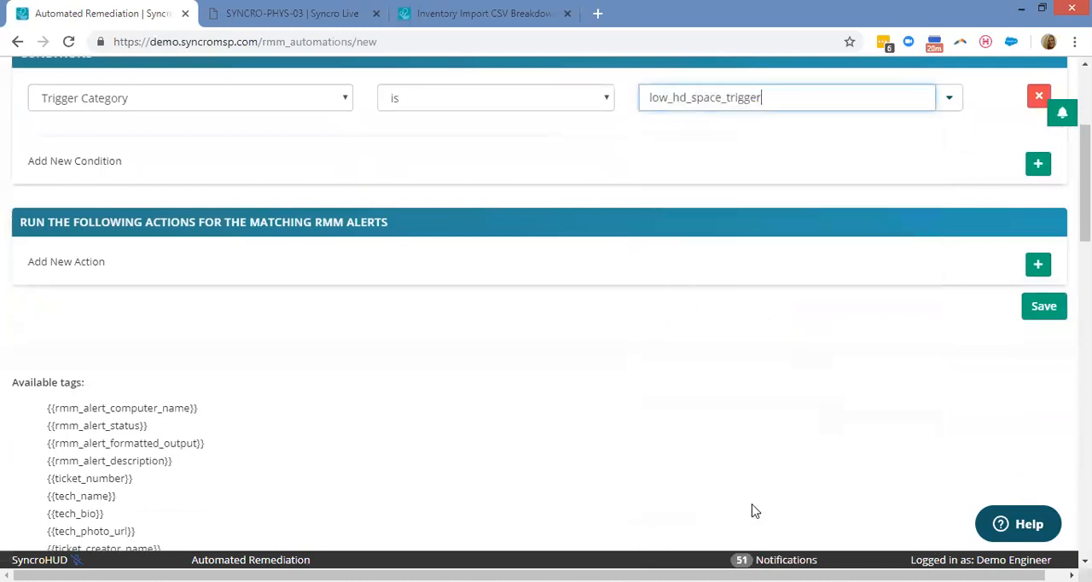
{"action": "scroll", "coordinate": [582, 190], "scroll_direction": "up", "scroll_amount": 2}
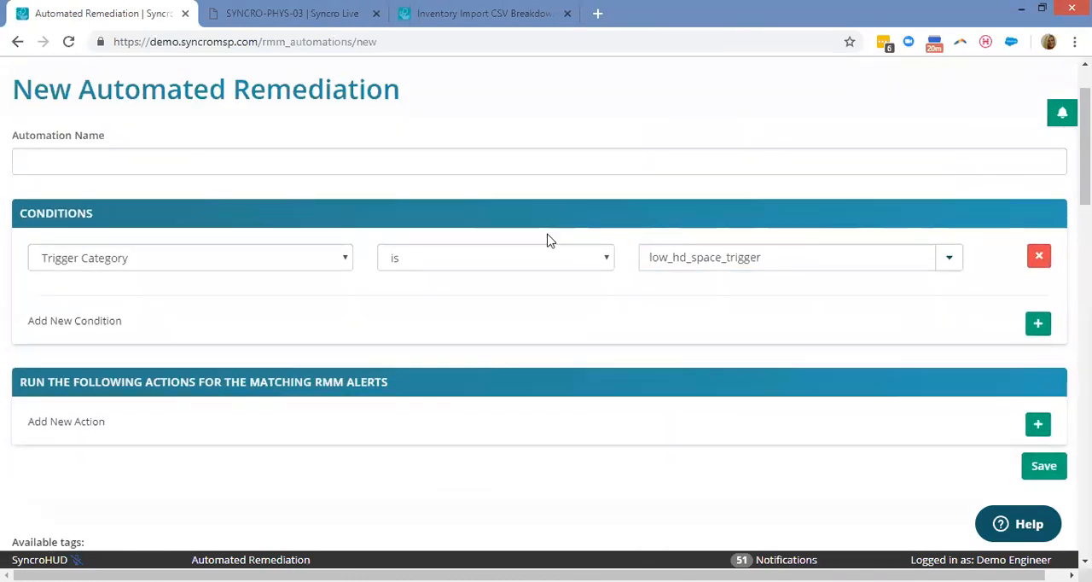
Add a second condition requiring that Asset OS Type is All Workstations.
{"action": "left_click", "coordinate": [1037, 325]}
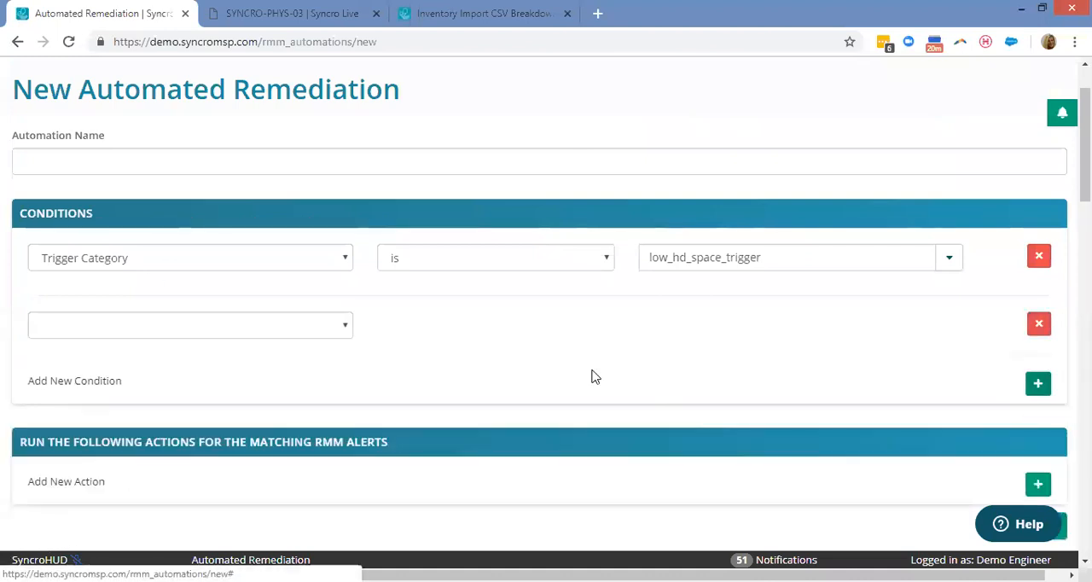
{"action": "left_click", "coordinate": [192, 330]}
{"action": "left_click", "coordinate": [91, 428]}
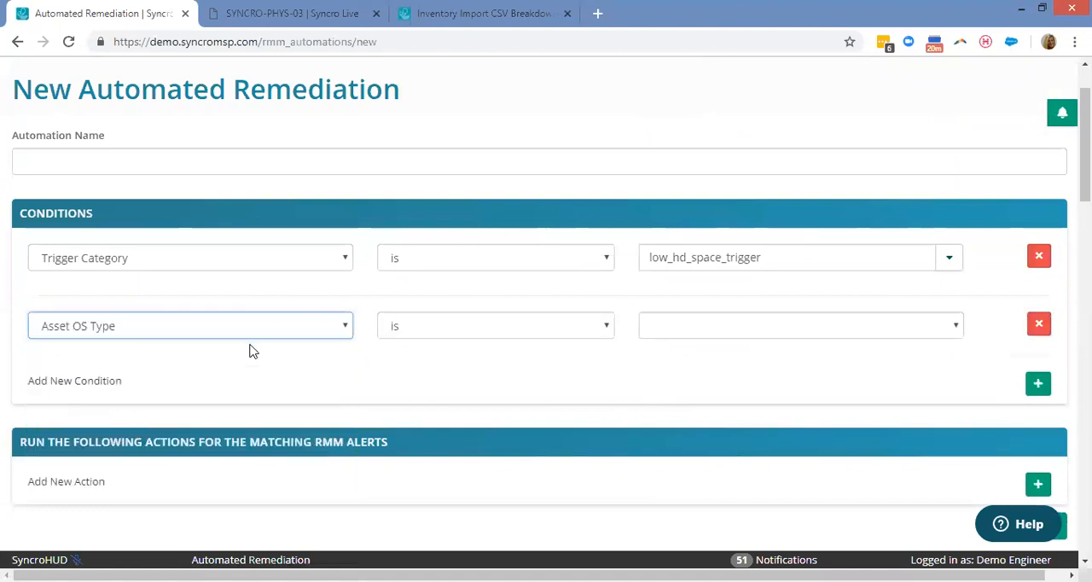
{"action": "left_click", "coordinate": [733, 337]}
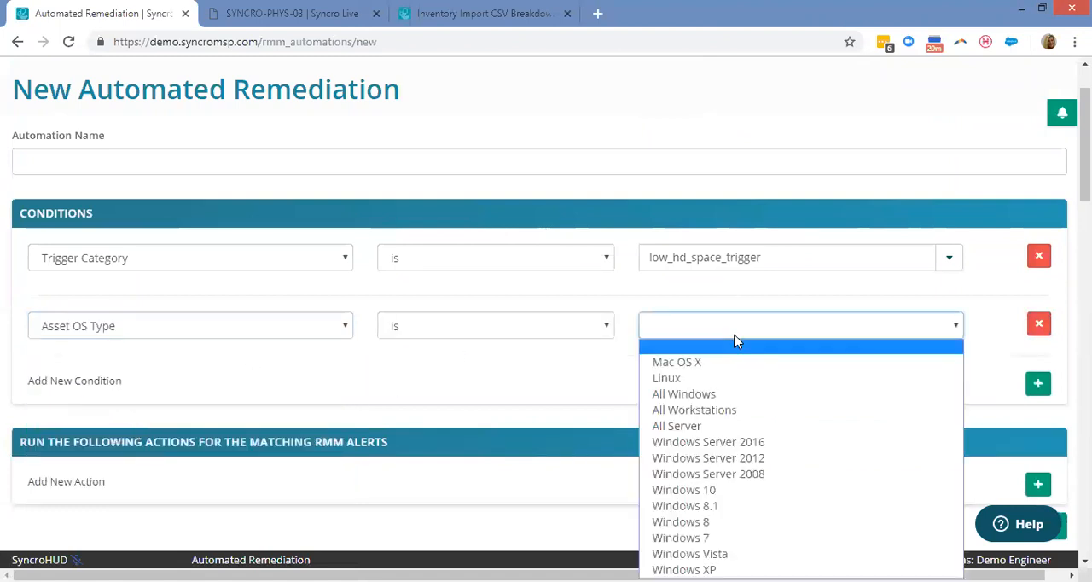
{"action": "left_click", "coordinate": [704, 409]}
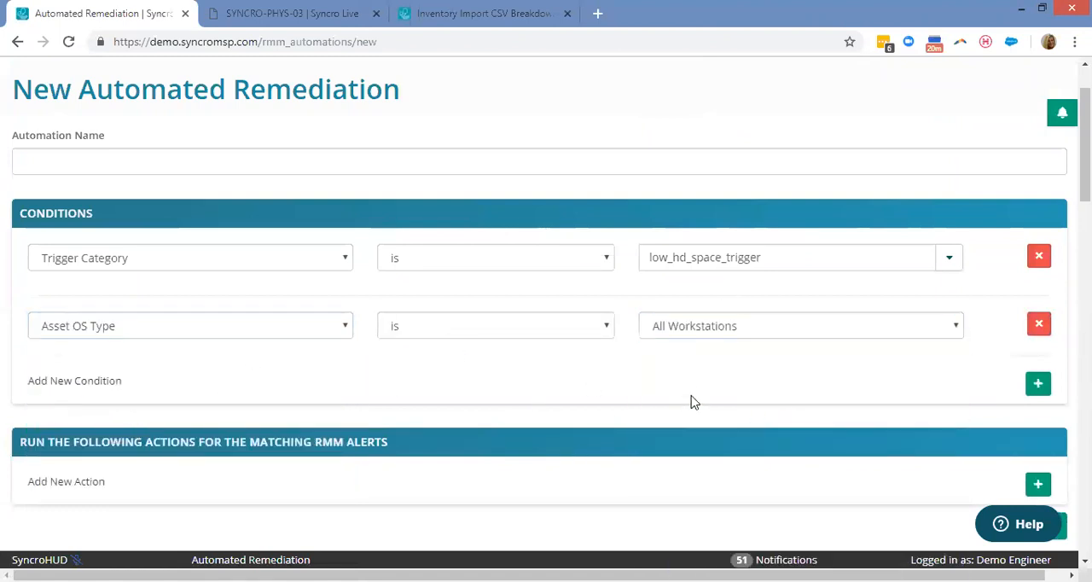
Add a Convert to Ticket action to the new automated remediation.
{"action": "scroll", "coordinate": [704, 393], "scroll_direction": "down", "scroll_amount": 2}
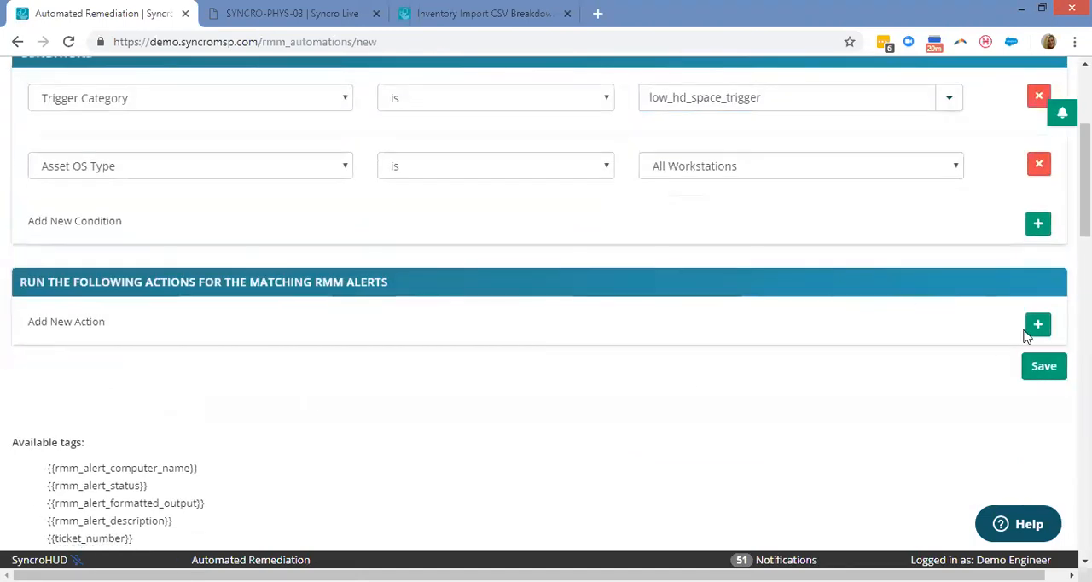
{"action": "left_click", "coordinate": [1037, 324]}
{"action": "left_click", "coordinate": [264, 326]}
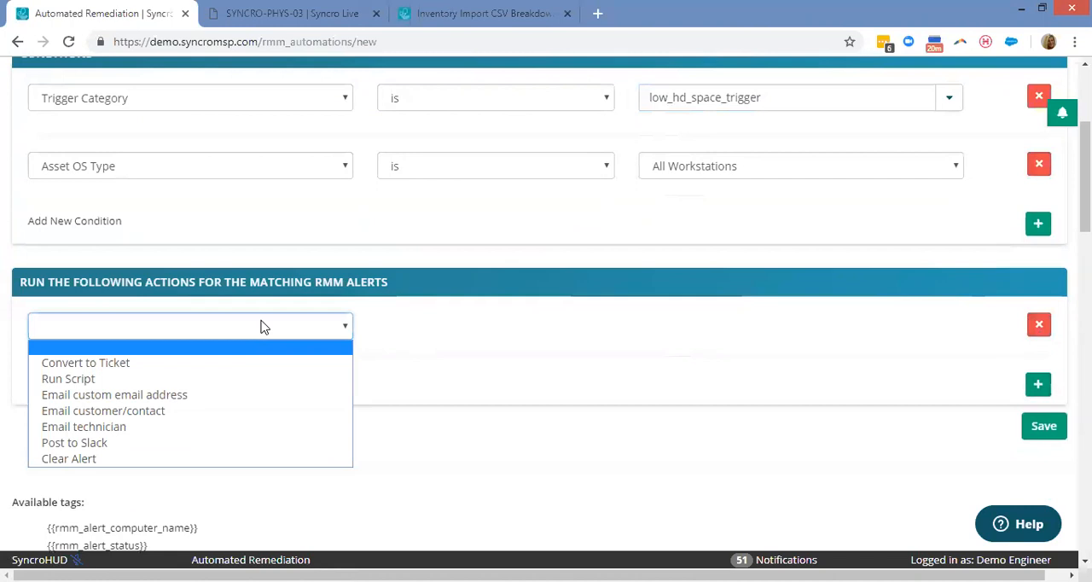
{"action": "left_click", "coordinate": [132, 371]}
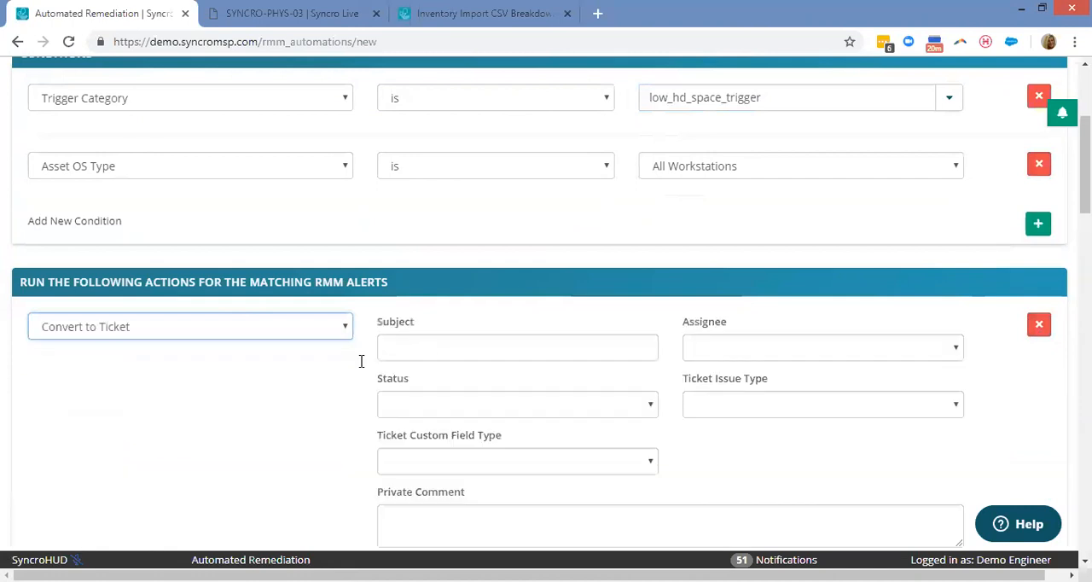
Add a Run Script action to the remediation below Convert to Ticket and review both actions' fields.
{"action": "scroll", "coordinate": [572, 307], "scroll_direction": "down", "scroll_amount": 2}
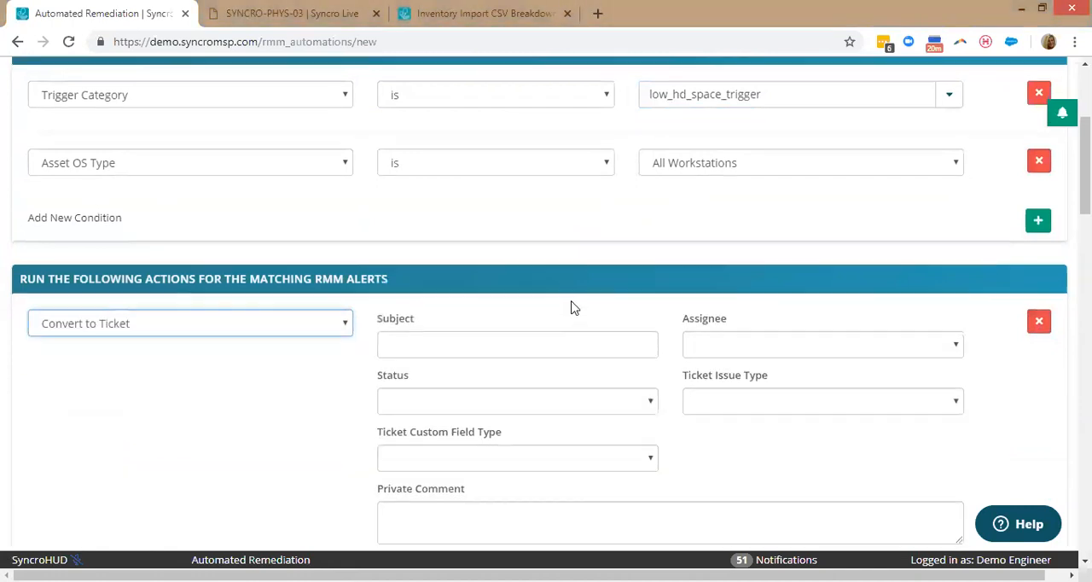
{"action": "scroll", "coordinate": [1054, 281], "scroll_direction": "down", "scroll_amount": 1}
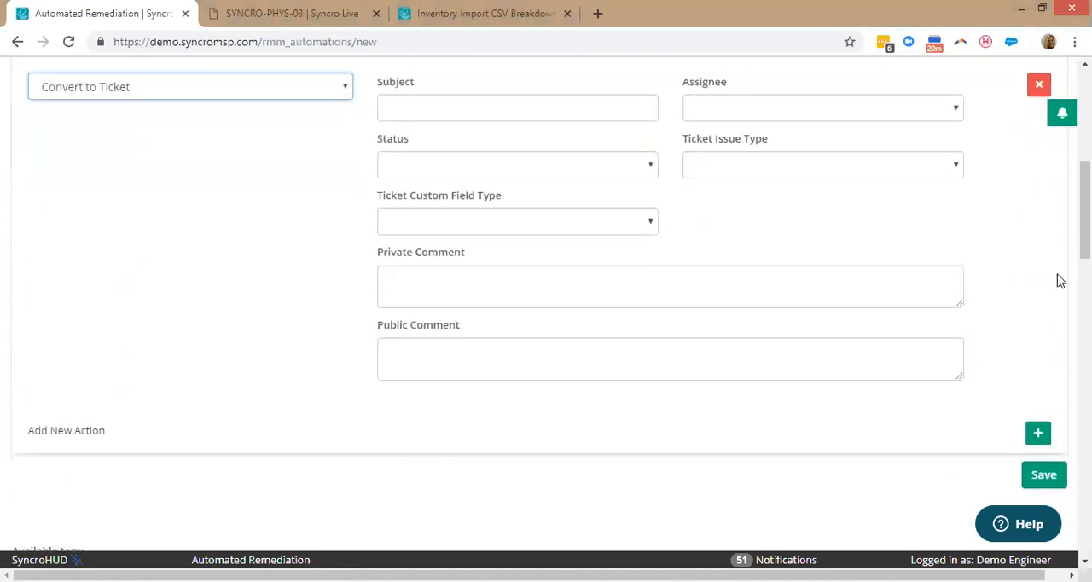
{"action": "left_click", "coordinate": [1036, 437]}
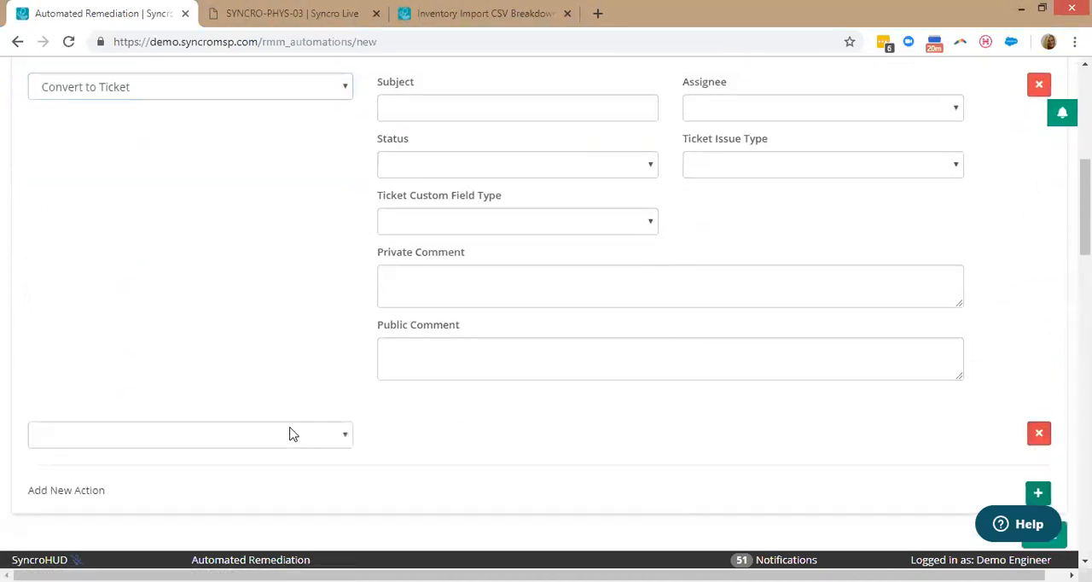
{"action": "left_click", "coordinate": [293, 434]}
{"action": "left_click", "coordinate": [102, 487]}
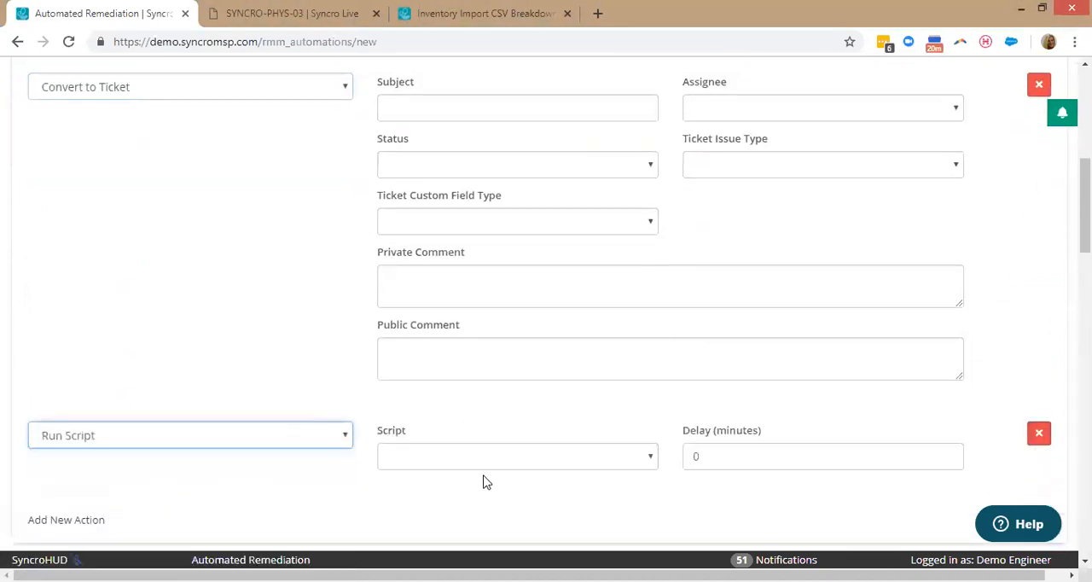
{"action": "scroll", "coordinate": [505, 480], "scroll_direction": "down", "scroll_amount": 1}
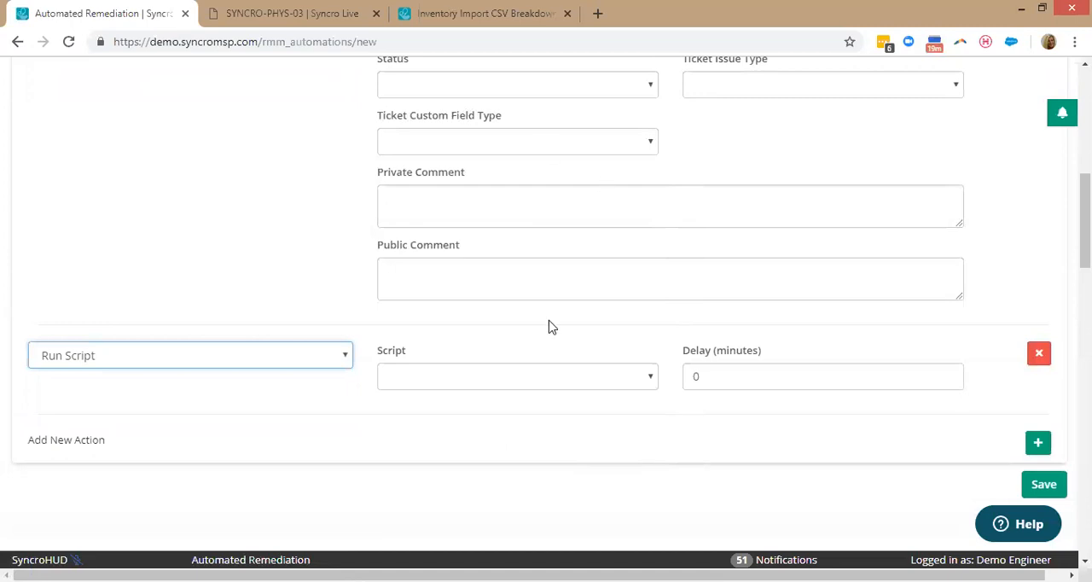
{"action": "scroll", "coordinate": [512, 333], "scroll_direction": "up", "scroll_amount": 3}
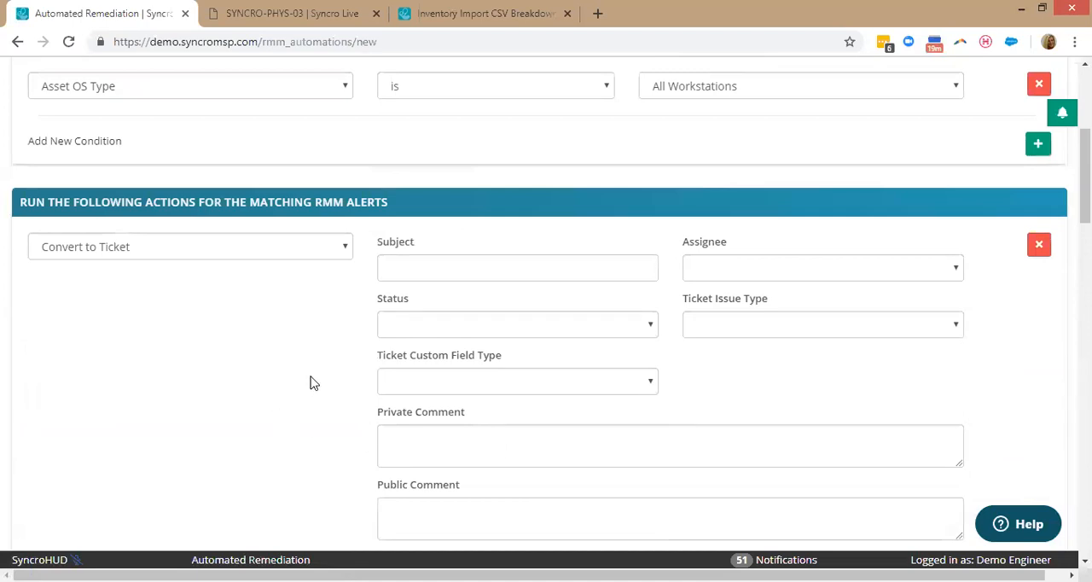
{"action": "scroll", "coordinate": [310, 380], "scroll_direction": "down", "scroll_amount": 3}
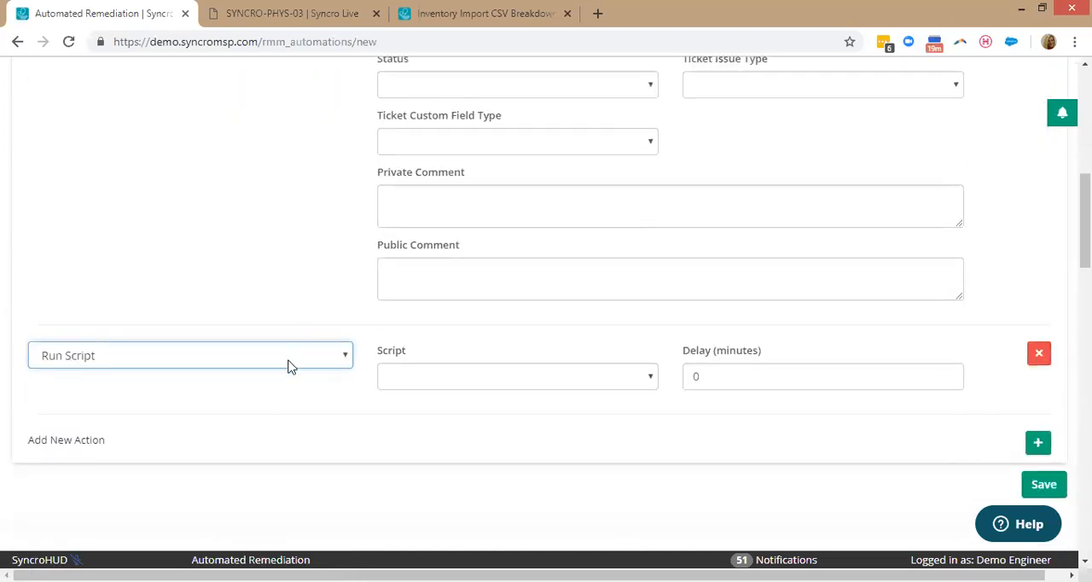
Leave the new automated remediation unsaved and open the Administration page.
{"action": "scroll", "coordinate": [287, 365], "scroll_direction": "up", "scroll_amount": 8}
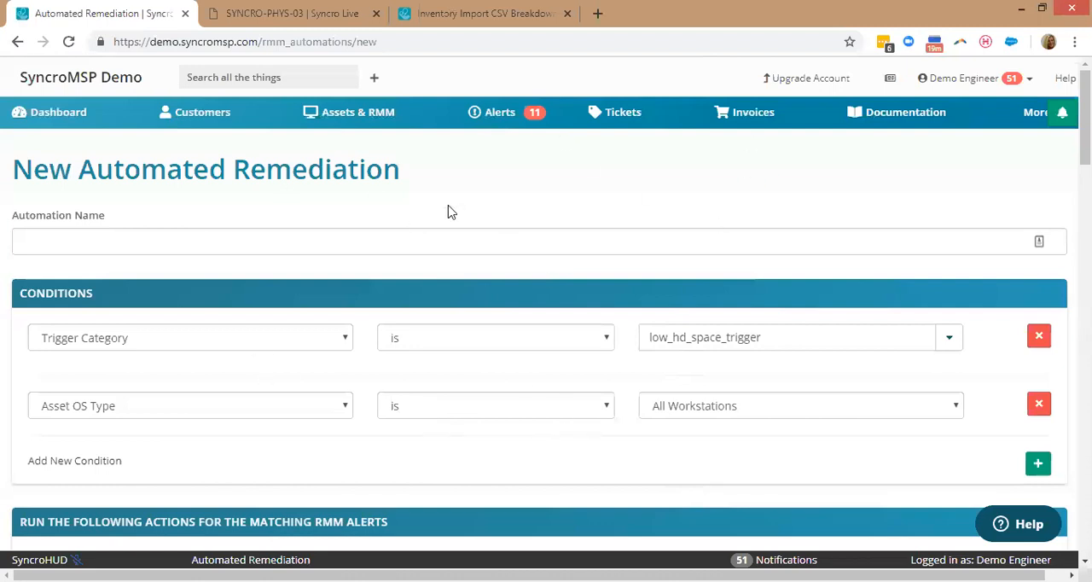
{"action": "left_click", "coordinate": [1032, 111]}
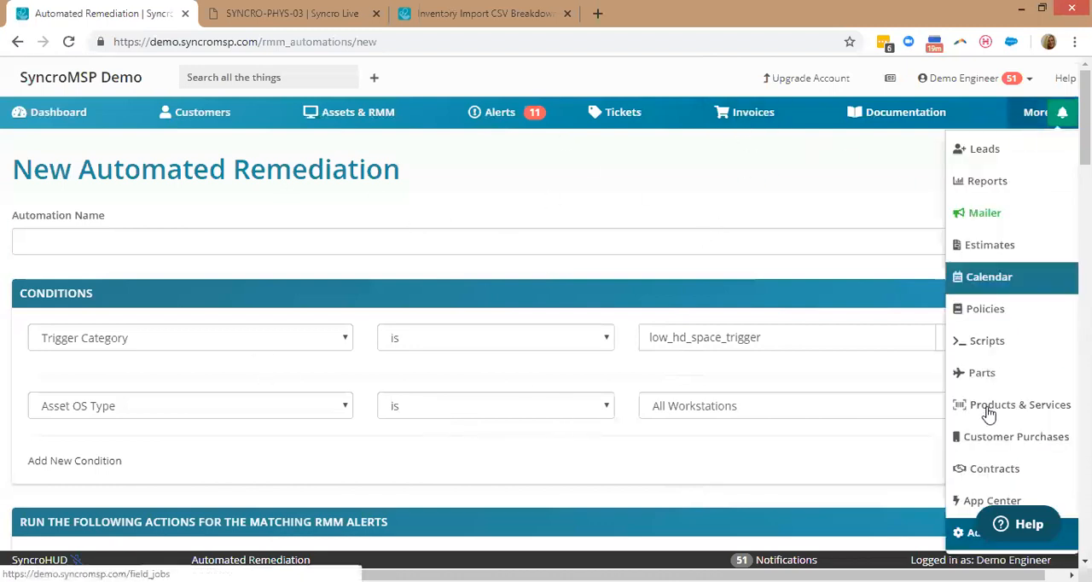
{"action": "left_click", "coordinate": [967, 547]}
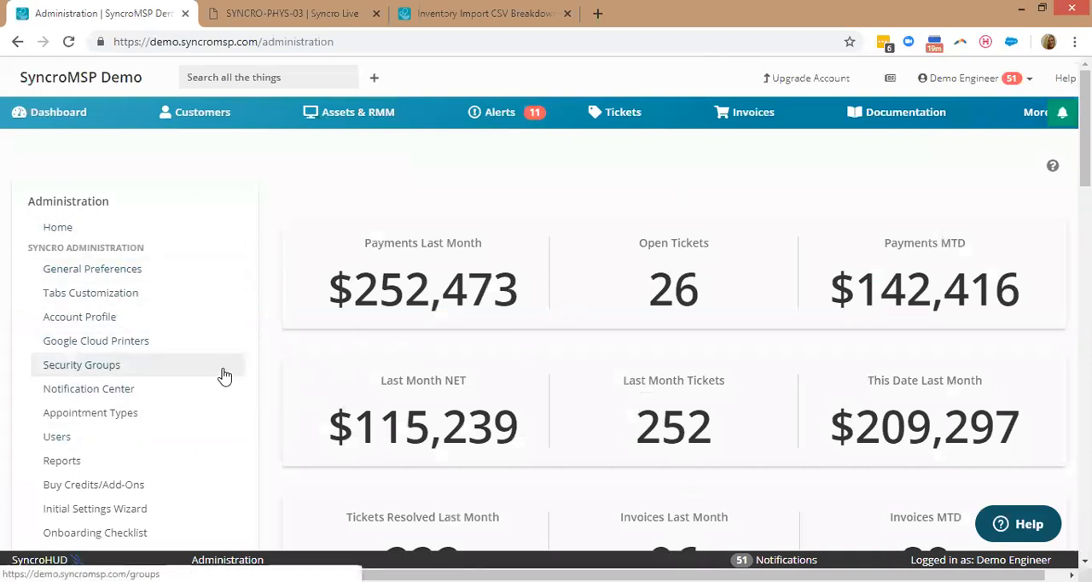
Open the Administrators security group for editing and look through its list of permissions.
{"action": "scroll", "coordinate": [222, 375], "scroll_direction": "down", "scroll_amount": 1}
{"action": "left_click", "coordinate": [98, 290]}
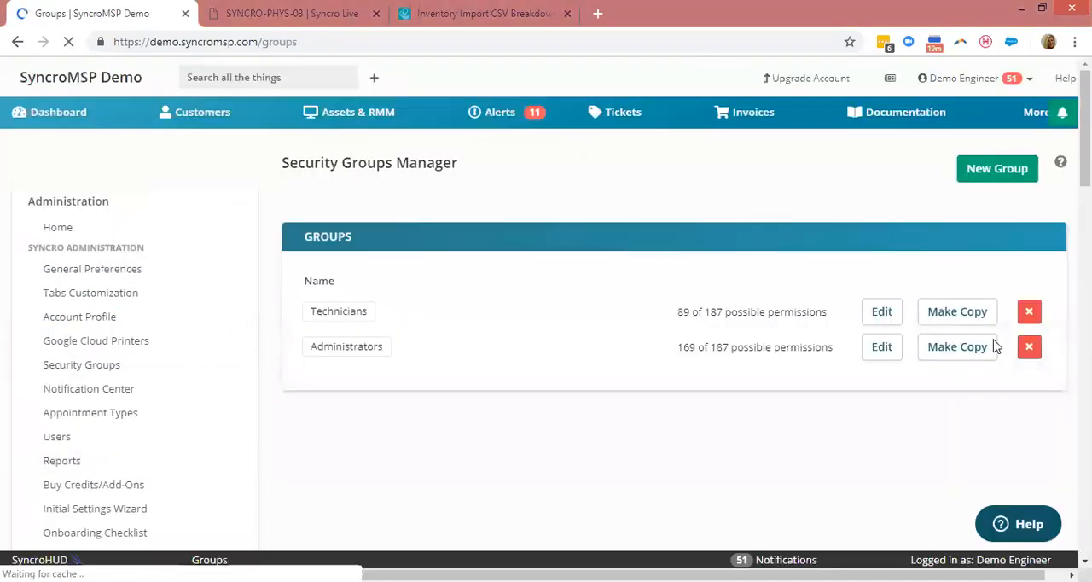
{"action": "left_click", "coordinate": [883, 353]}
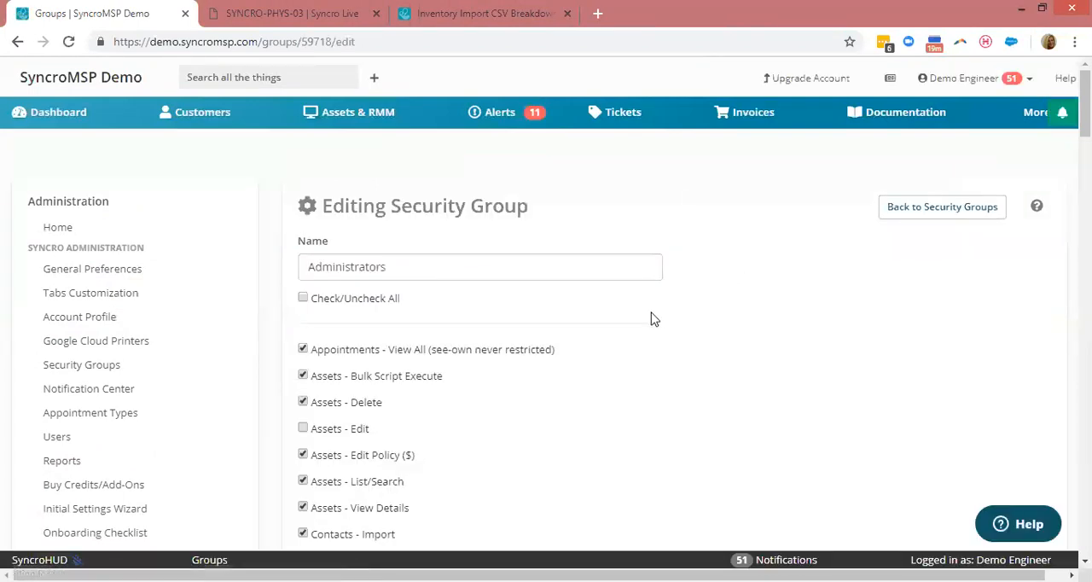
{"action": "scroll", "coordinate": [650, 316], "scroll_direction": "down", "scroll_amount": 2}
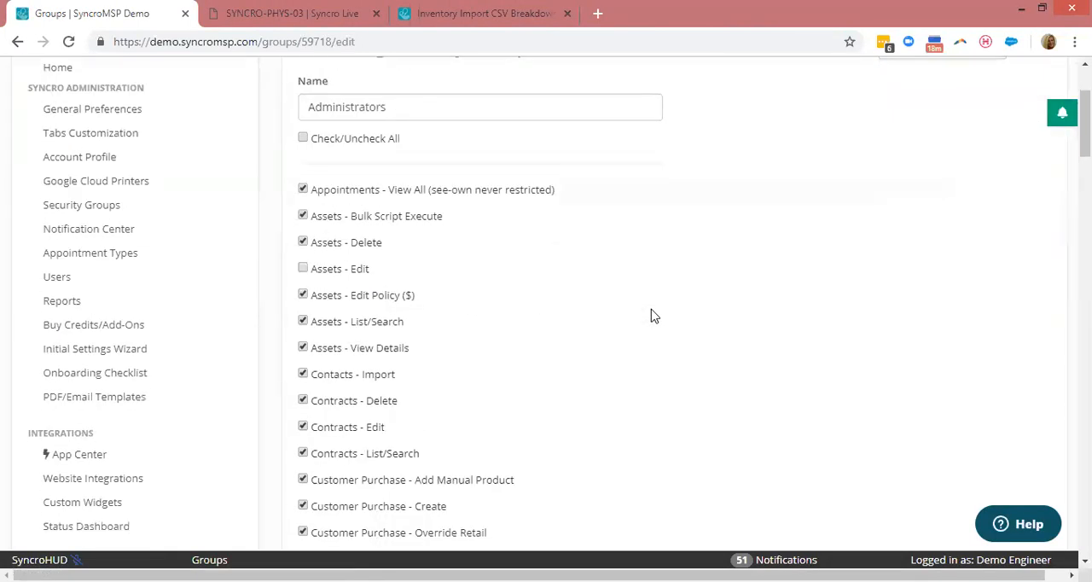
{"action": "scroll", "coordinate": [650, 316], "scroll_direction": "down", "scroll_amount": 6}
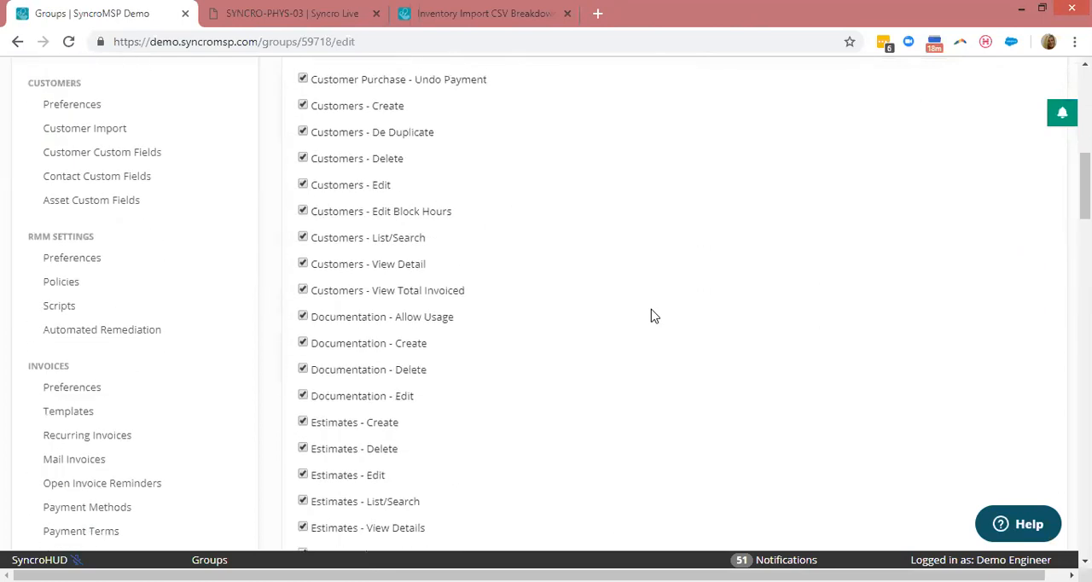
{"action": "scroll", "coordinate": [651, 315], "scroll_direction": "down", "scroll_amount": 2}
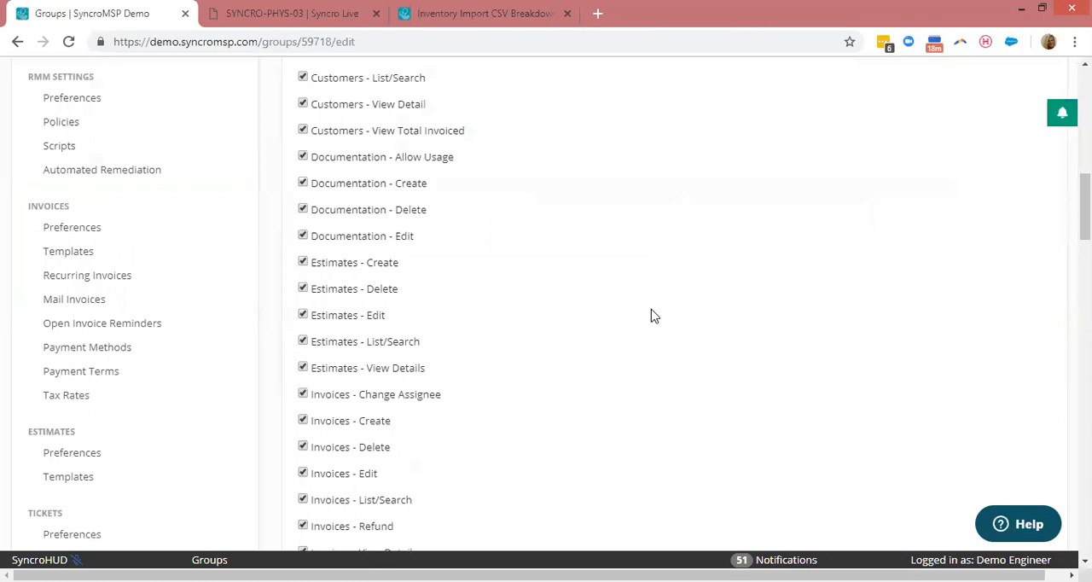
{"action": "scroll", "coordinate": [651, 315], "scroll_direction": "up", "scroll_amount": 5}
{"action": "scroll", "coordinate": [651, 316], "scroll_direction": "up", "scroll_amount": 4}
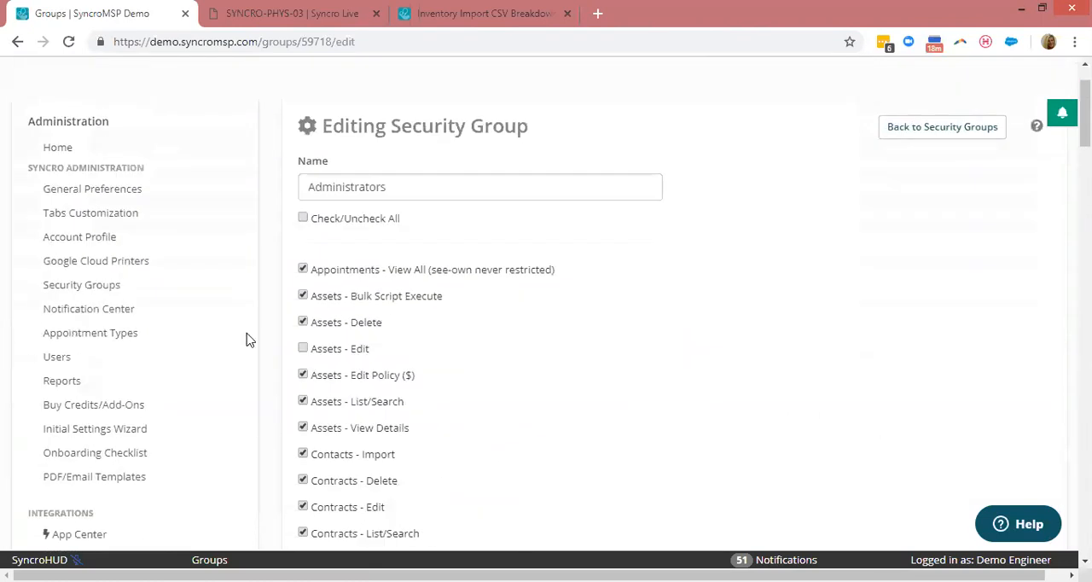
Open the Administrators notification set from the Notification Center and examine its events and notification channels, including the RMM alert events.
{"action": "left_click", "coordinate": [101, 314]}
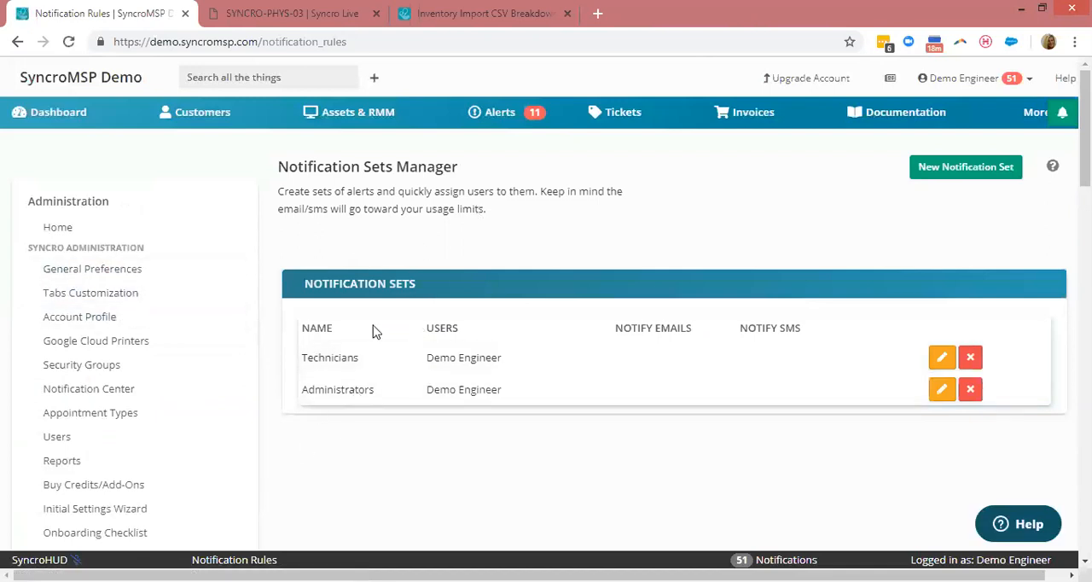
{"action": "left_click", "coordinate": [941, 394]}
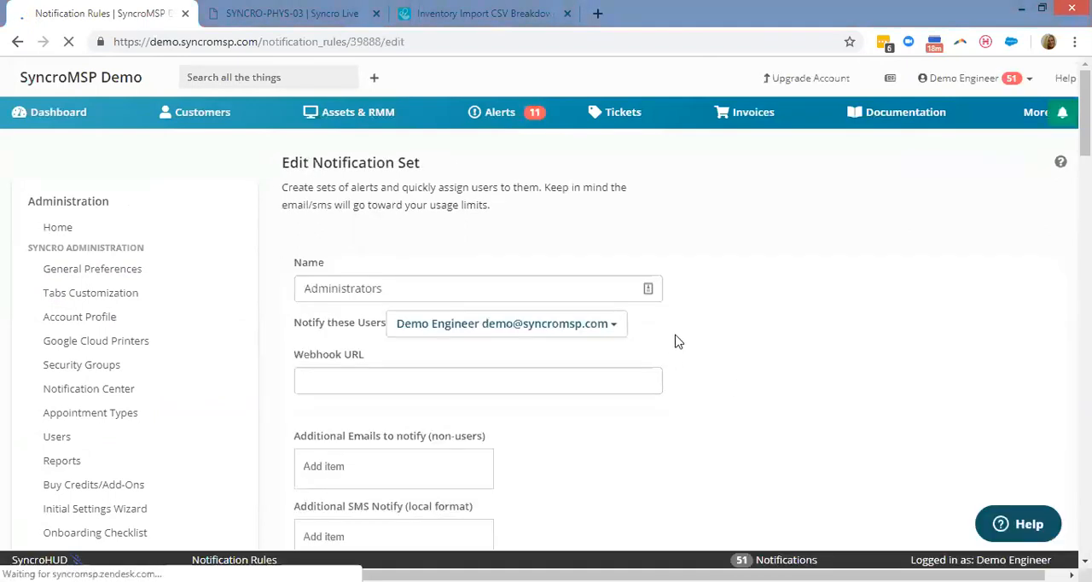
{"action": "scroll", "coordinate": [785, 361], "scroll_direction": "down", "scroll_amount": 3}
{"action": "scroll", "coordinate": [780, 368], "scroll_direction": "down", "scroll_amount": 3}
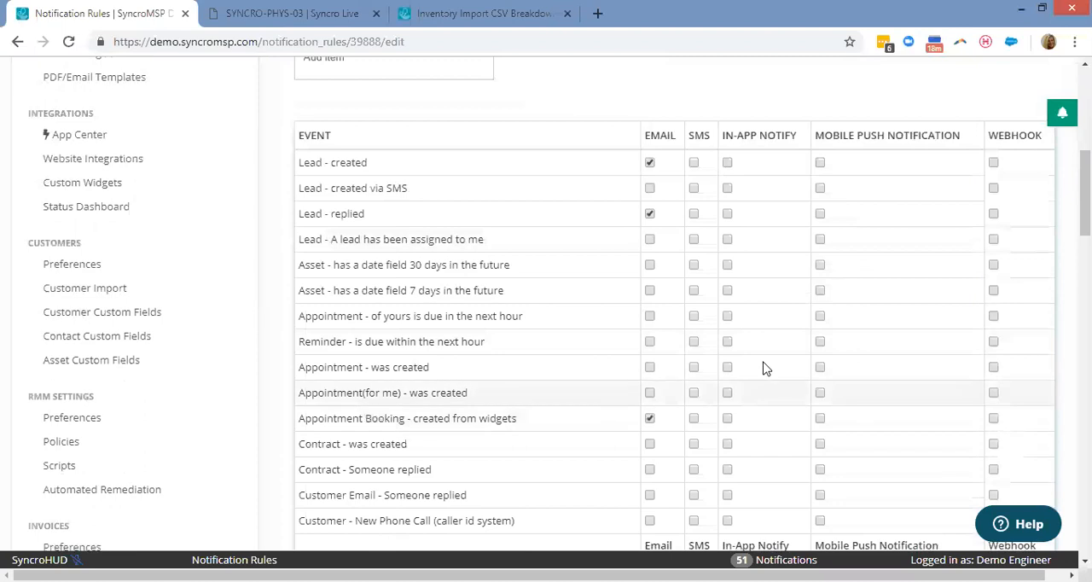
{"action": "scroll", "coordinate": [682, 366], "scroll_direction": "down", "scroll_amount": 1}
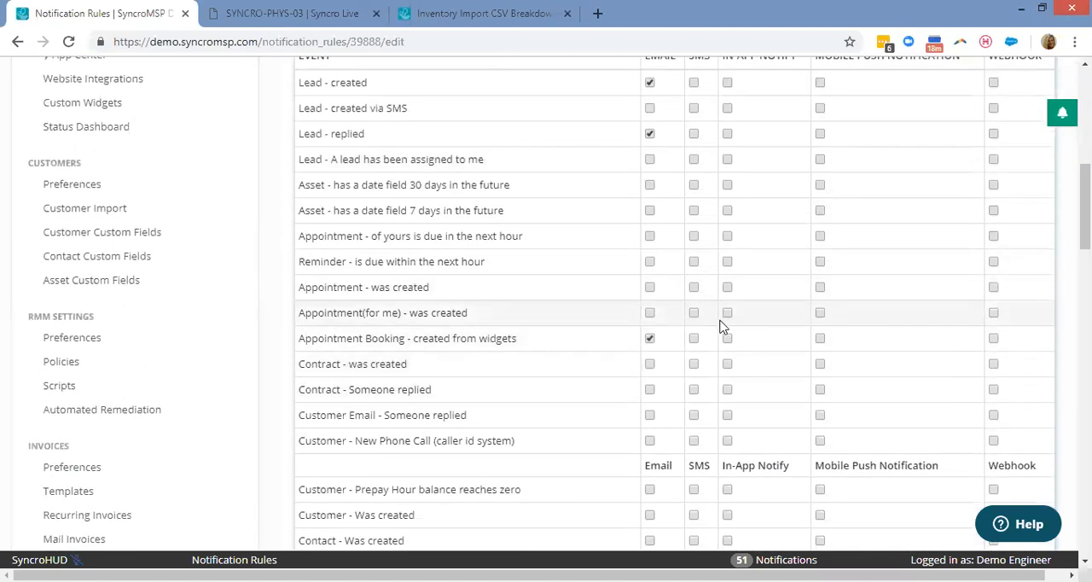
{"action": "scroll", "coordinate": [691, 307], "scroll_direction": "down", "scroll_amount": 1}
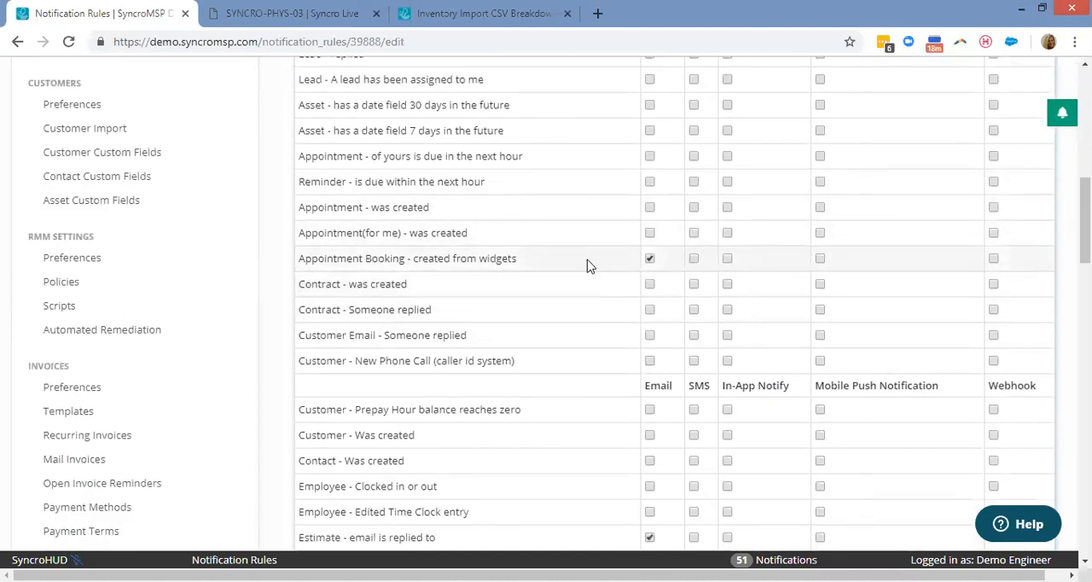
{"action": "scroll", "coordinate": [491, 379], "scroll_direction": "down", "scroll_amount": 4}
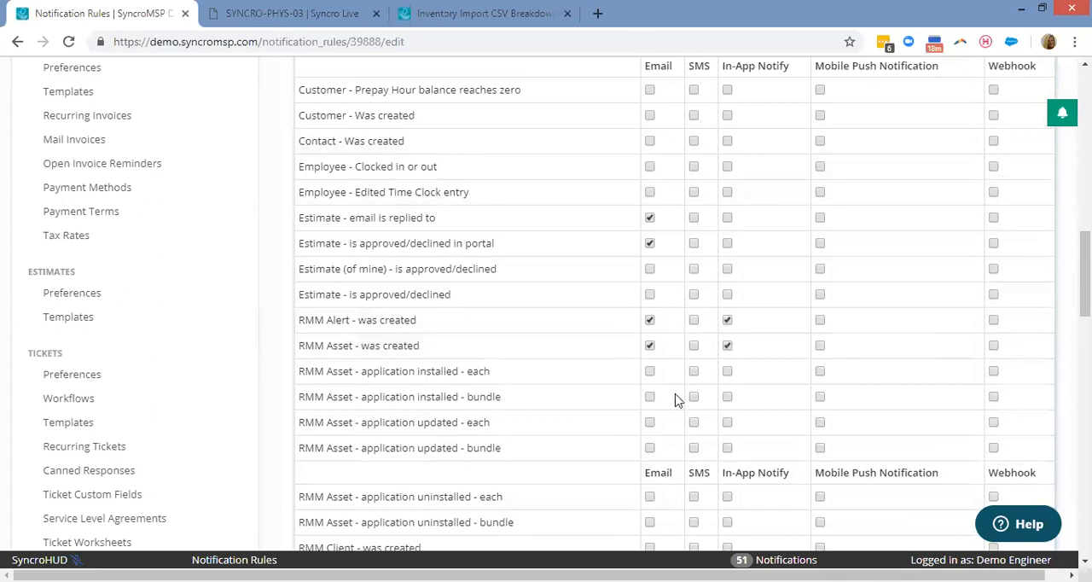
{"action": "scroll", "coordinate": [555, 341], "scroll_direction": "down", "scroll_amount": 2}
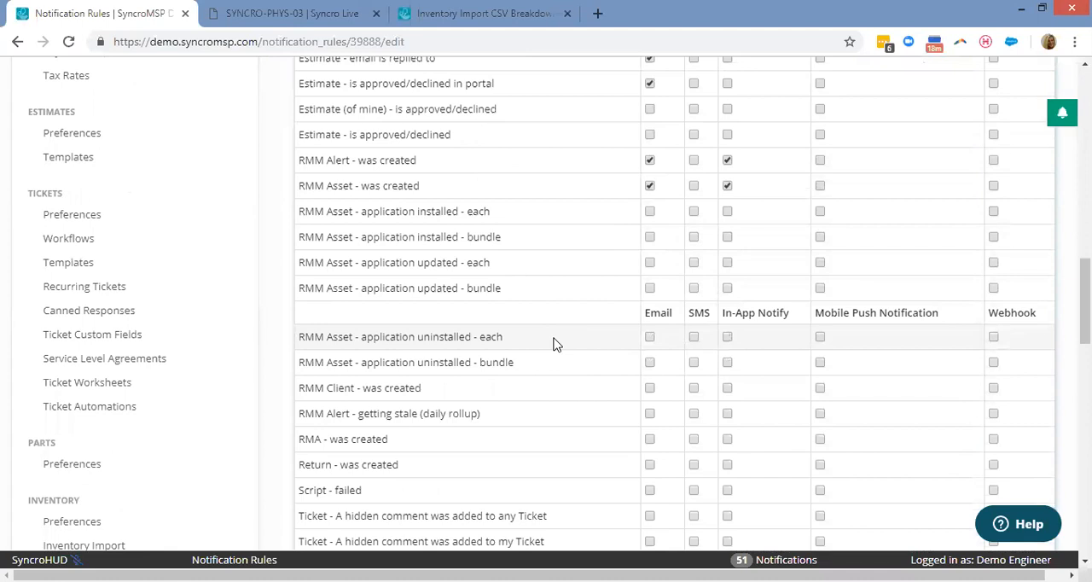
{"action": "scroll", "coordinate": [269, 321], "scroll_direction": "up", "scroll_amount": 2}
{"action": "scroll", "coordinate": [269, 322], "scroll_direction": "up", "scroll_amount": 6}
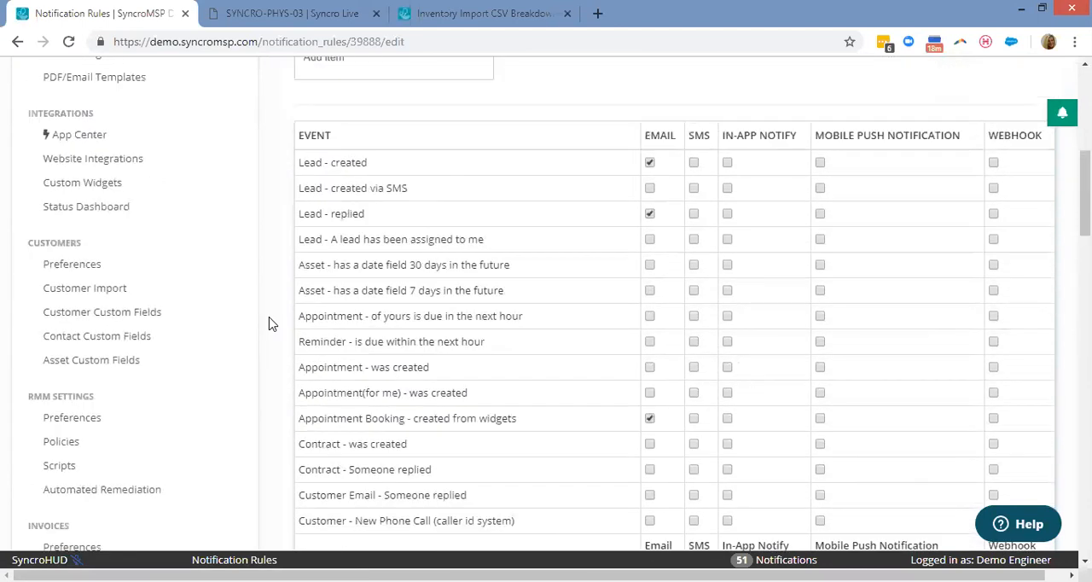
Open Tabs Customization and look through the tabs that can be enabled and reordered.
{"action": "scroll", "coordinate": [268, 322], "scroll_direction": "up", "scroll_amount": 4}
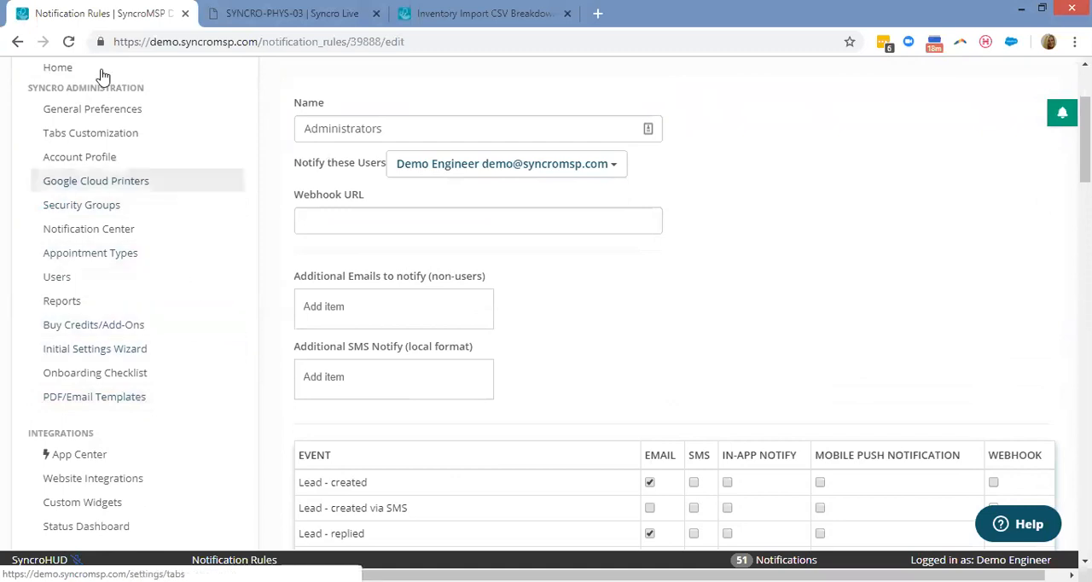
{"action": "left_click", "coordinate": [97, 134]}
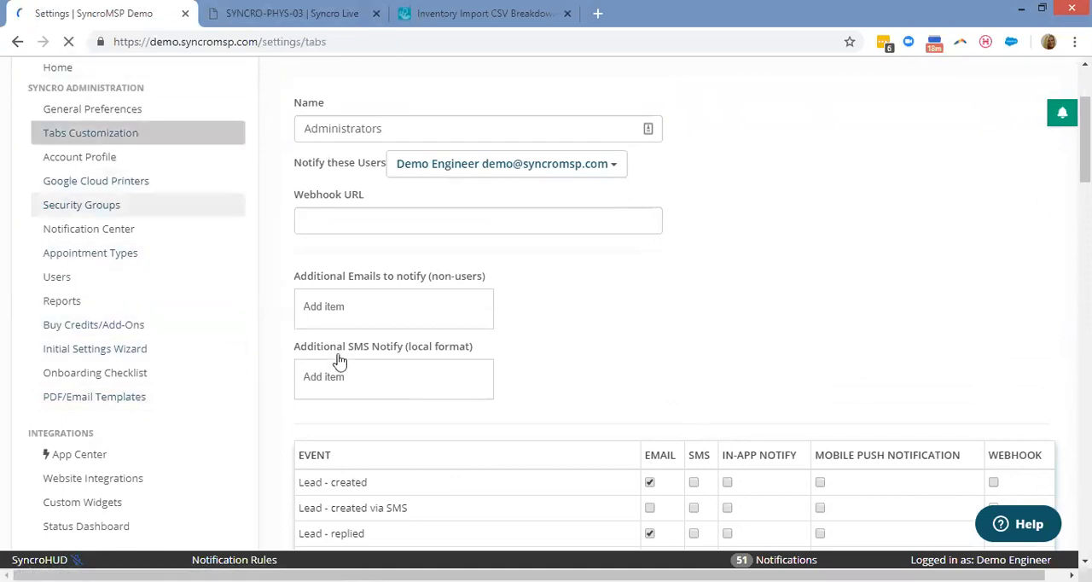
{"action": "scroll", "coordinate": [358, 443], "scroll_direction": "down", "scroll_amount": 1}
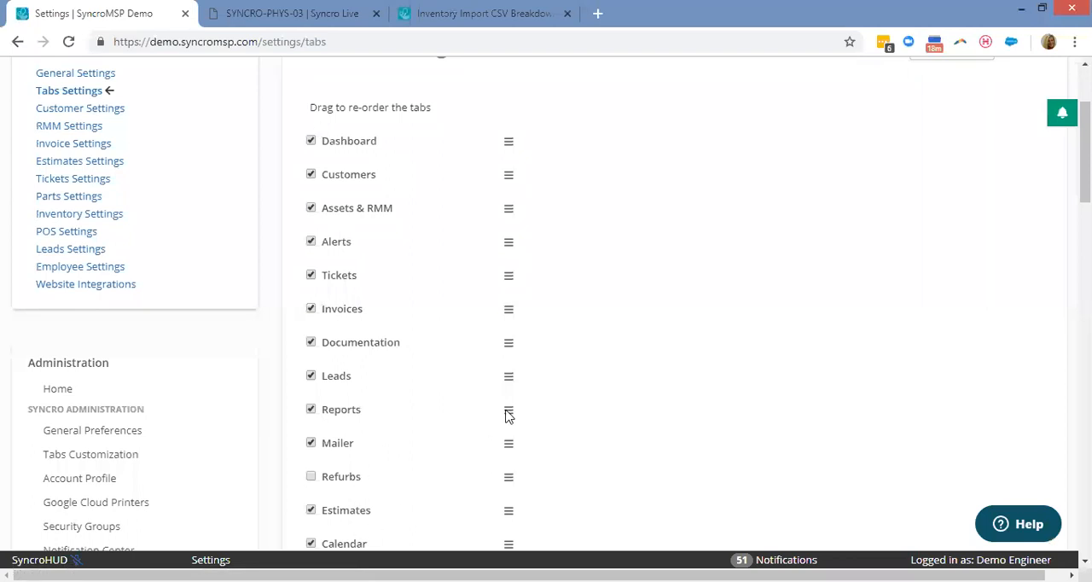
{"action": "scroll", "coordinate": [247, 271], "scroll_direction": "down", "scroll_amount": 1}
{"action": "scroll", "coordinate": [171, 290], "scroll_direction": "up", "scroll_amount": 1}
{"action": "scroll", "coordinate": [205, 254], "scroll_direction": "down", "scroll_amount": 3}
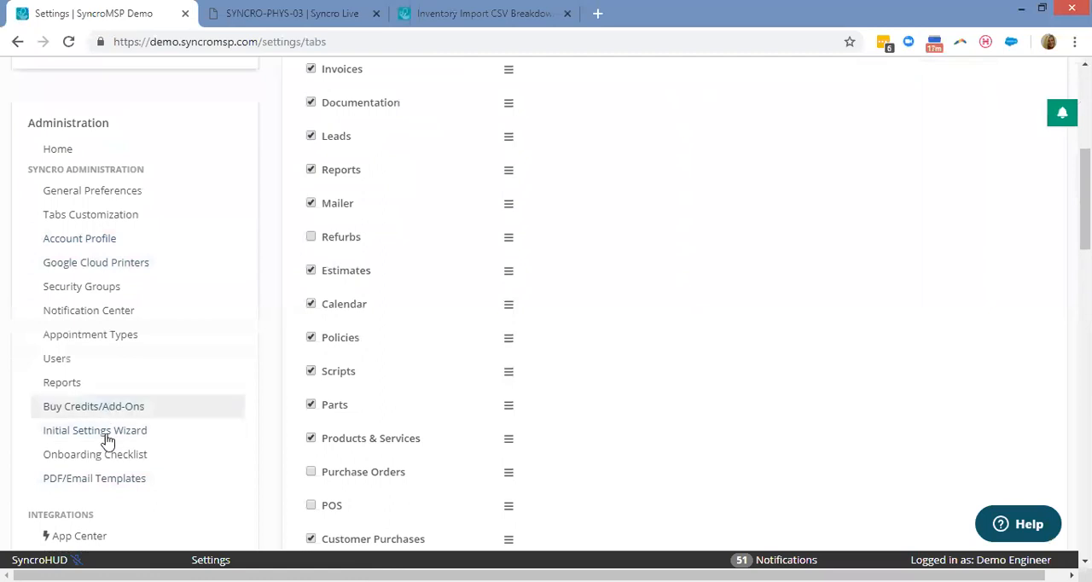
Open the Ticket Template from the PDF/Email Templates and look over its preview.
{"action": "left_click", "coordinate": [94, 479]}
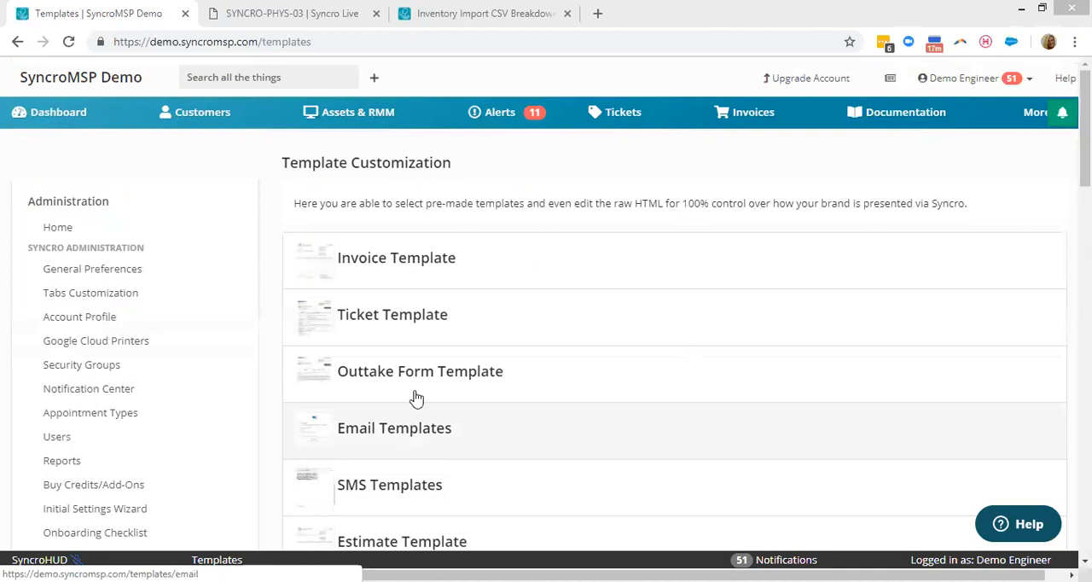
{"action": "left_click", "coordinate": [414, 337]}
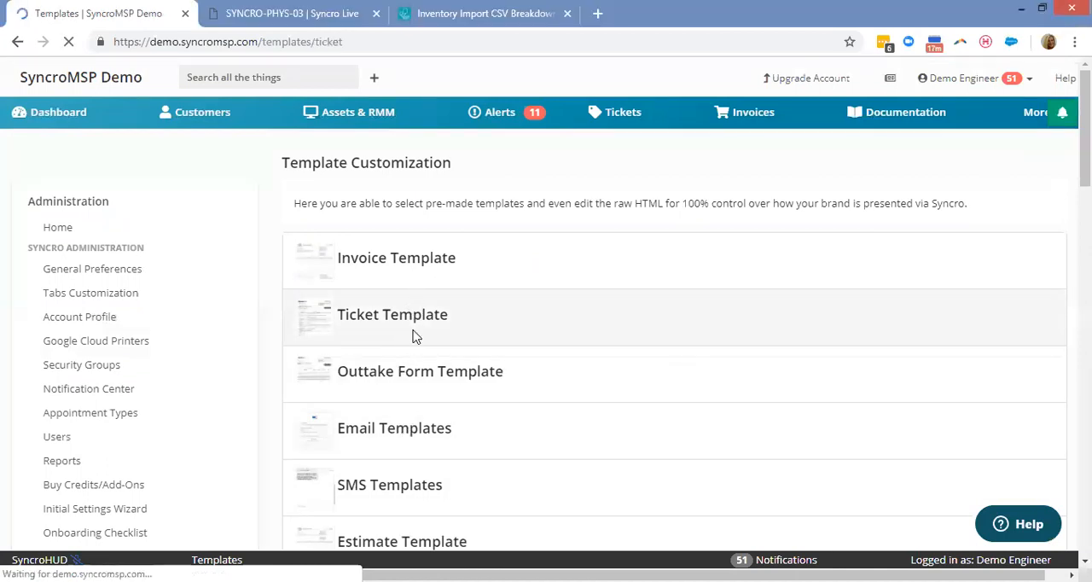
{"action": "scroll", "coordinate": [814, 349], "scroll_direction": "down", "scroll_amount": 2}
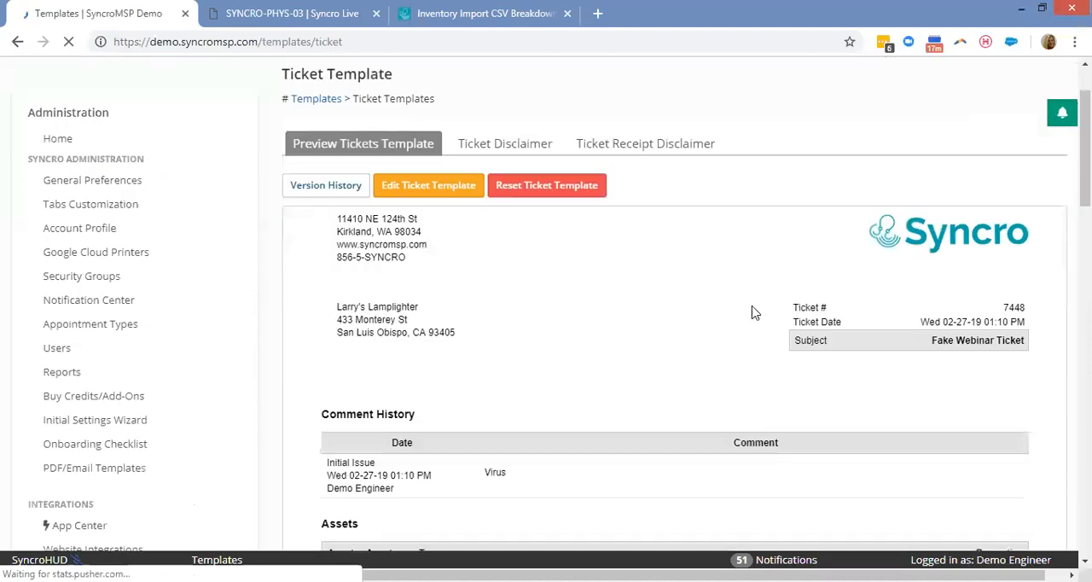
{"action": "scroll", "coordinate": [815, 350], "scroll_direction": "down", "scroll_amount": 2}
{"action": "scroll", "coordinate": [798, 352], "scroll_direction": "up", "scroll_amount": 4}
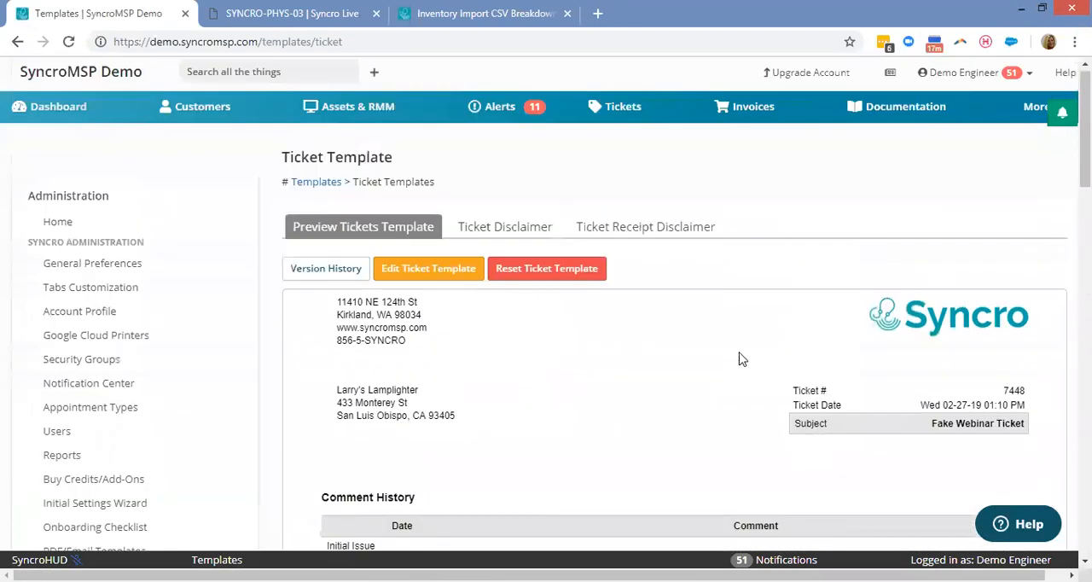
Open the Ticket Template in the editor, look over its layout and available tags, and return to the template preview.
{"action": "left_click", "coordinate": [427, 273]}
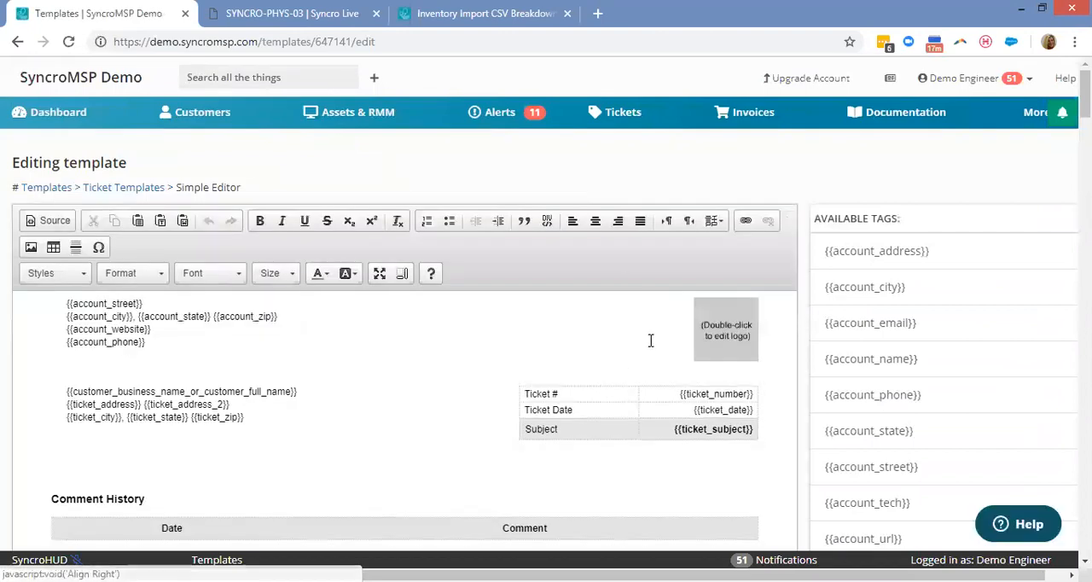
{"action": "scroll", "coordinate": [468, 331], "scroll_direction": "down", "scroll_amount": 4}
{"action": "scroll", "coordinate": [548, 278], "scroll_direction": "up", "scroll_amount": 2}
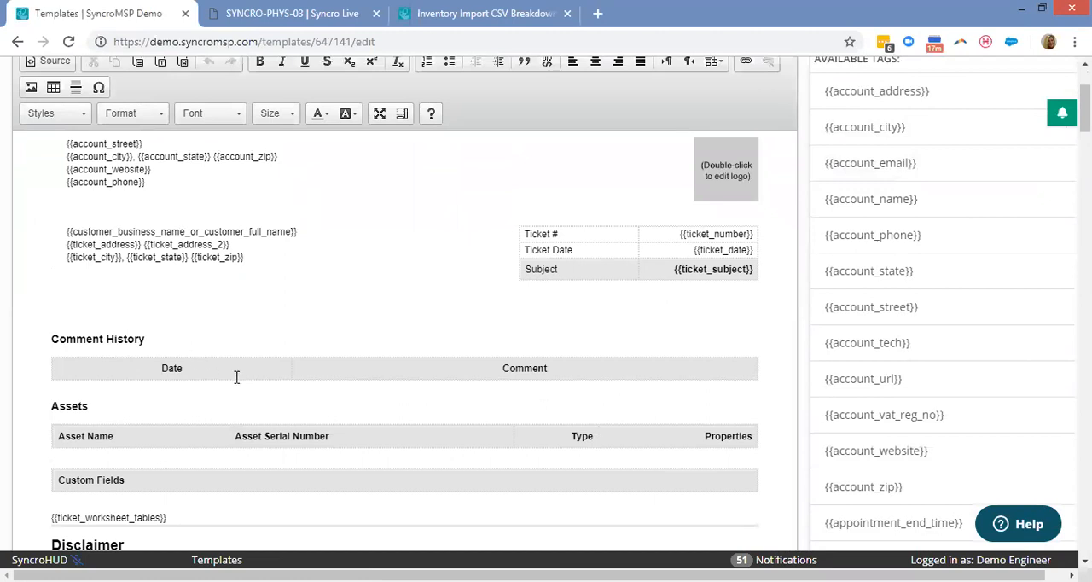
{"action": "scroll", "coordinate": [261, 297], "scroll_direction": "down", "scroll_amount": 2}
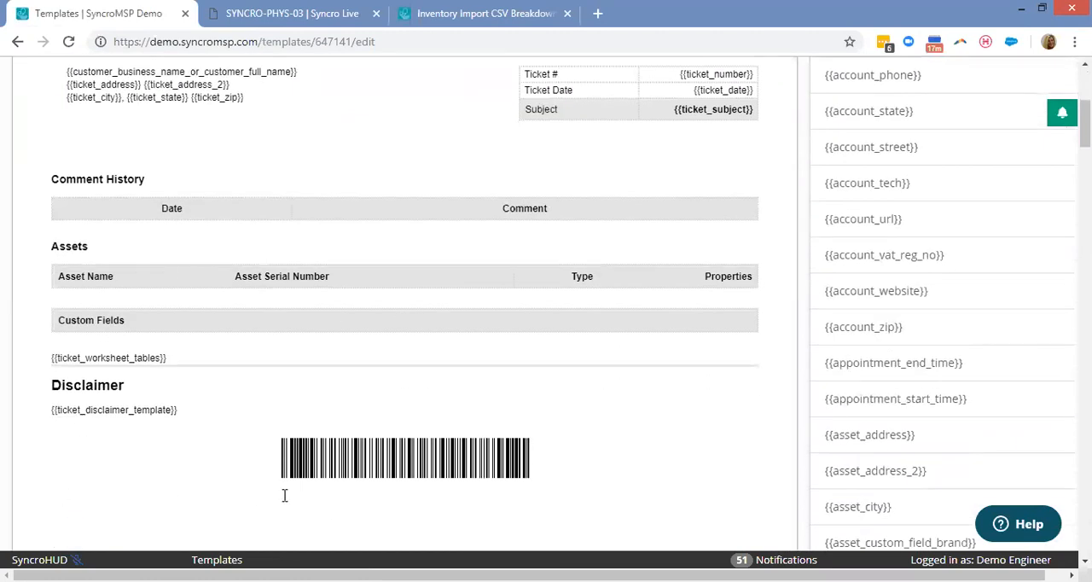
{"action": "scroll", "coordinate": [554, 345], "scroll_direction": "up", "scroll_amount": 4}
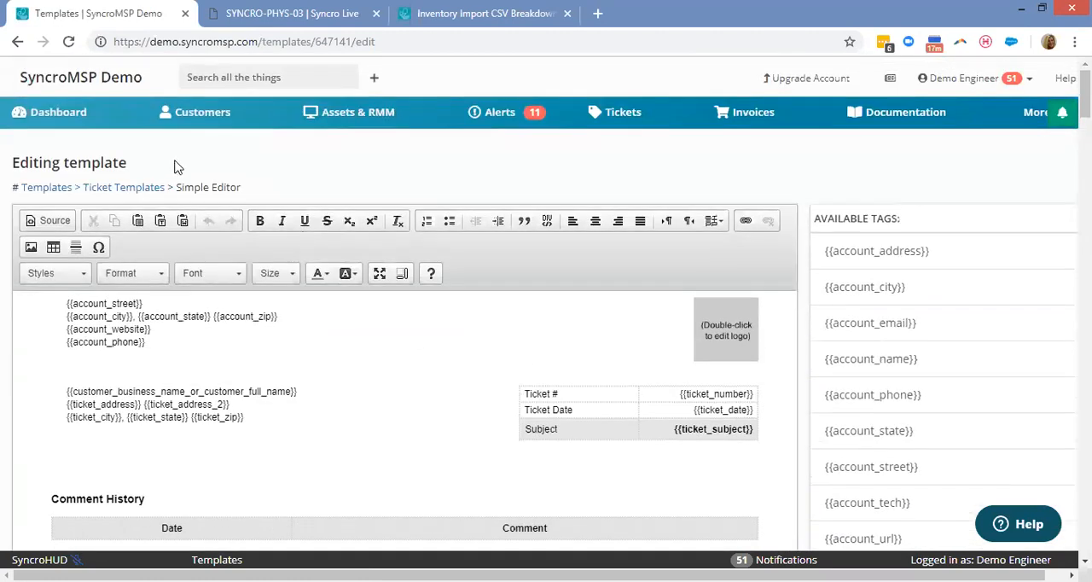
{"action": "left_click", "coordinate": [17, 40]}
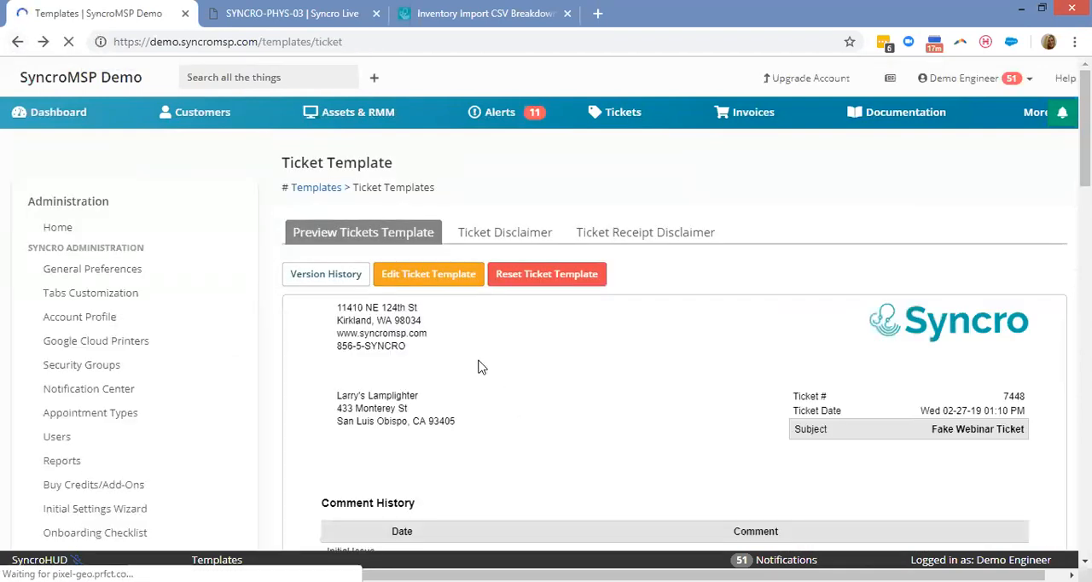
Run the Customer RMM report for Larry's Lamplighter with the Month to Date period.
{"action": "scroll", "coordinate": [317, 341], "scroll_direction": "down", "scroll_amount": 2}
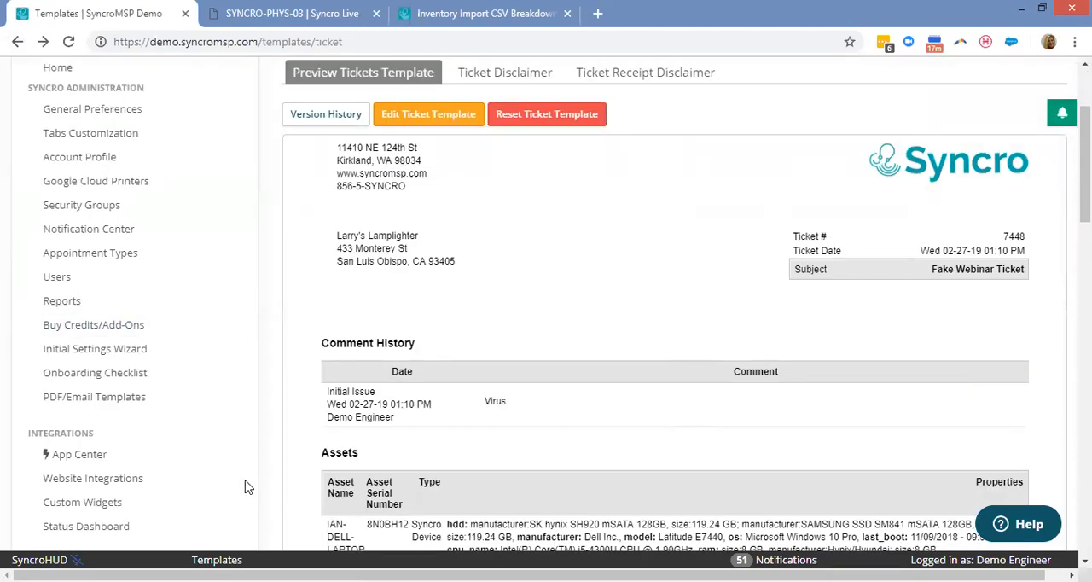
{"action": "left_click", "coordinate": [83, 309]}
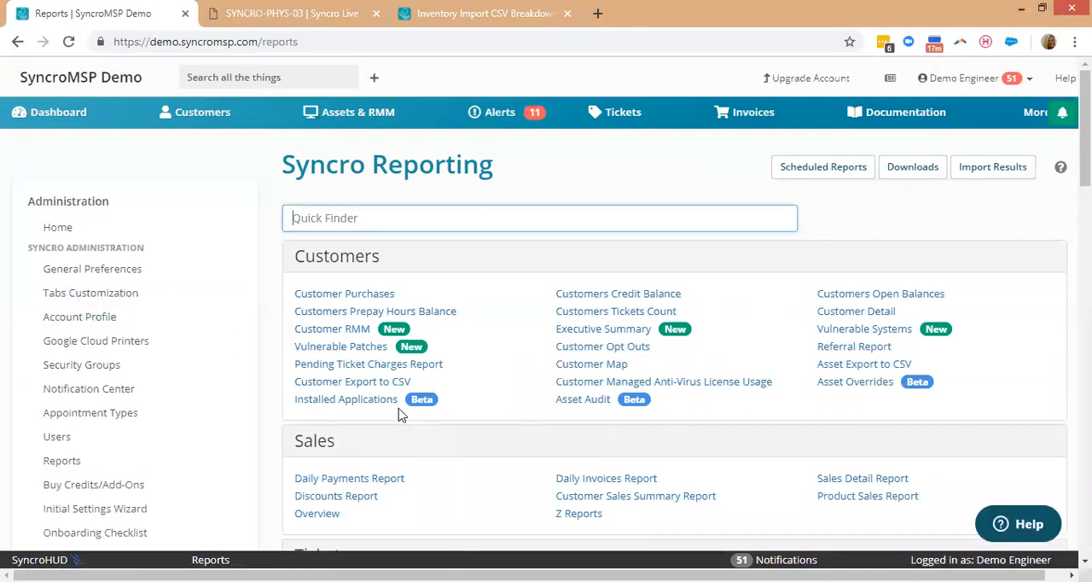
{"action": "left_click", "coordinate": [344, 331]}
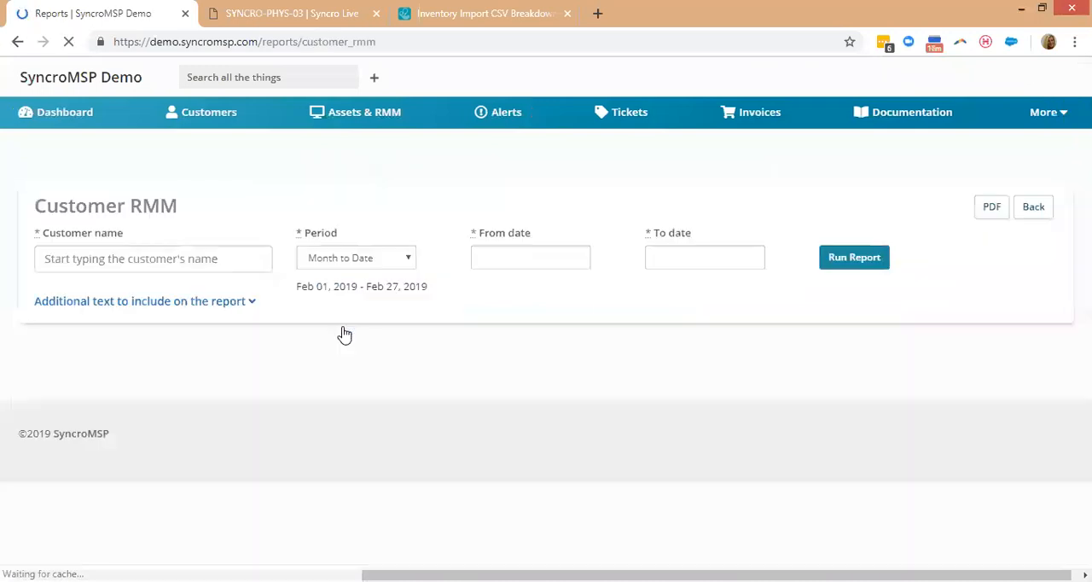
{"action": "type", "text": "larry"}
{"action": "left_click", "coordinate": [226, 289]}
{"action": "left_click", "coordinate": [348, 254]}
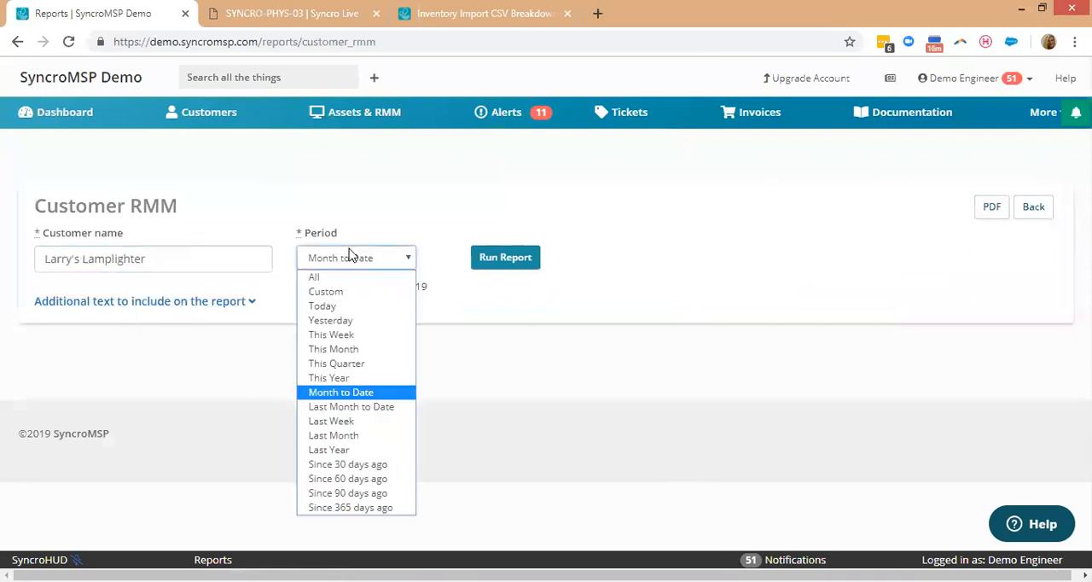
{"action": "left_click", "coordinate": [494, 263]}
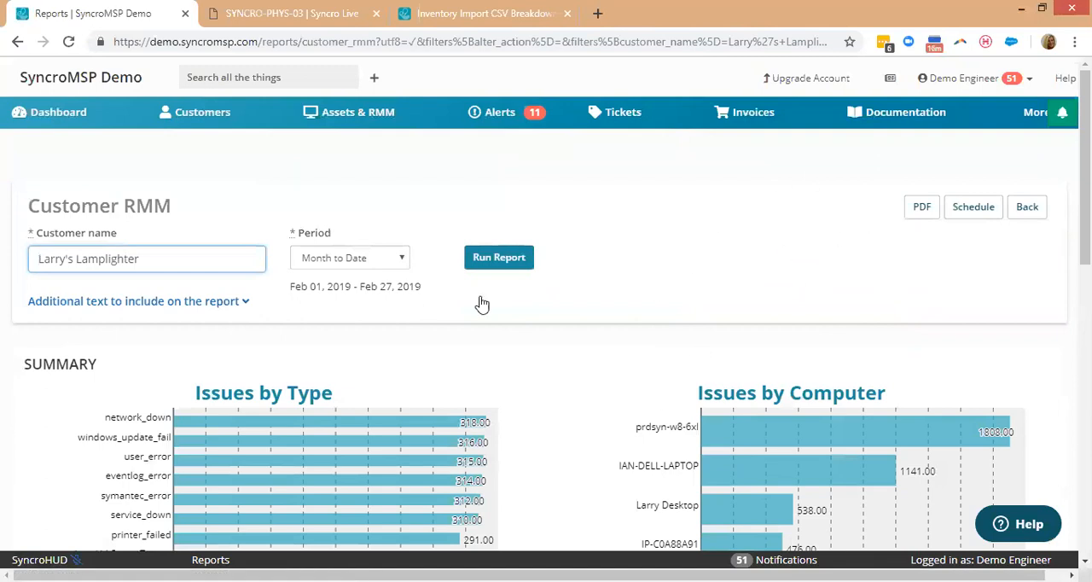
Expand the report's additional text editor and examine the issue charts, critical alerts, blocked viruses and operating systems.
{"action": "left_click", "coordinate": [176, 307]}
{"action": "scroll", "coordinate": [503, 383], "scroll_direction": "down", "scroll_amount": 3}
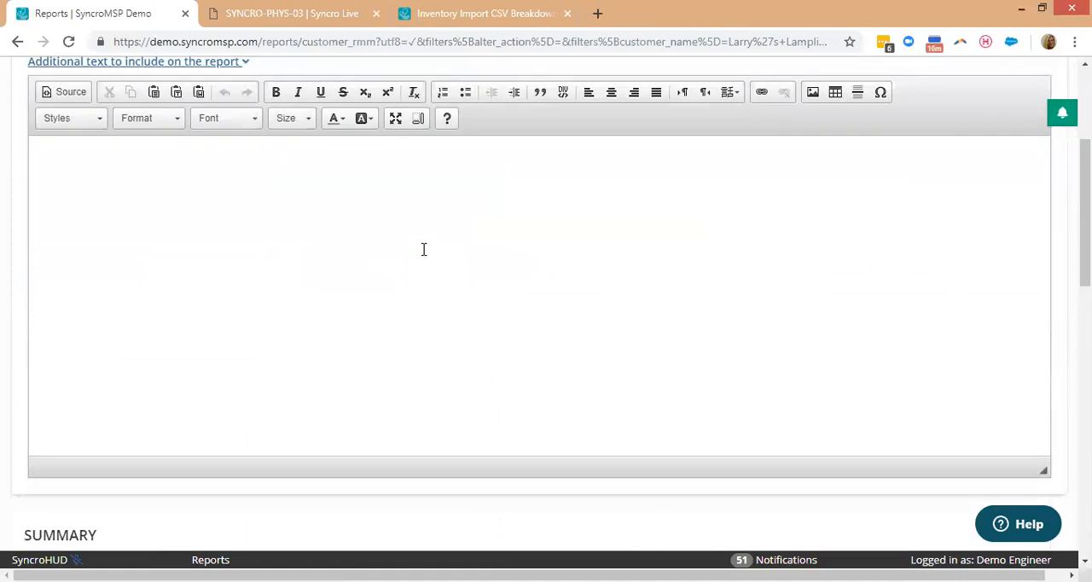
{"action": "scroll", "coordinate": [561, 257], "scroll_direction": "down", "scroll_amount": 4}
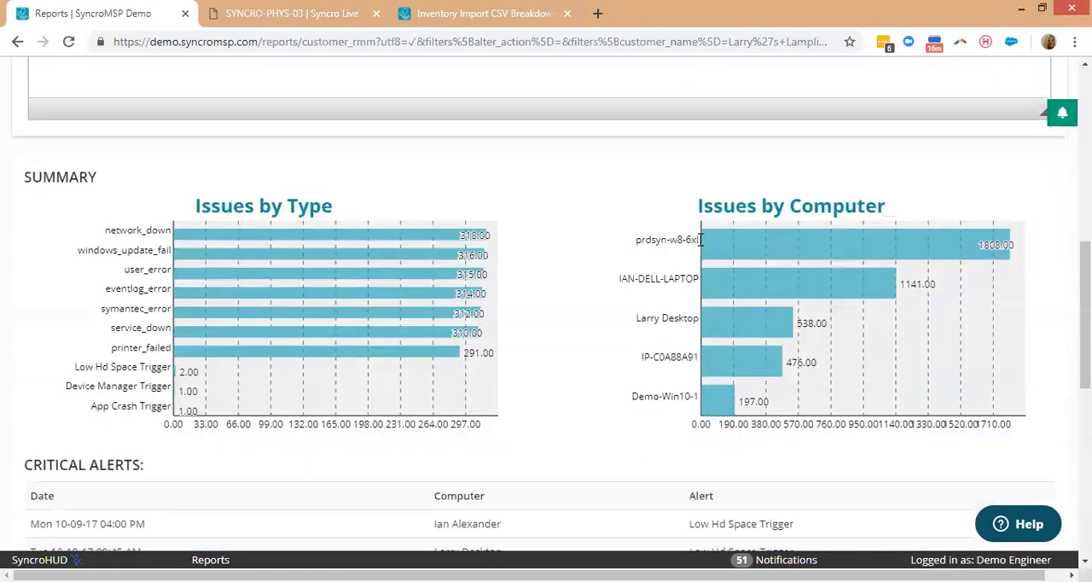
{"action": "scroll", "coordinate": [701, 238], "scroll_direction": "down", "scroll_amount": 3}
{"action": "scroll", "coordinate": [705, 236], "scroll_direction": "up", "scroll_amount": 2}
{"action": "scroll", "coordinate": [703, 234], "scroll_direction": "down", "scroll_amount": 2}
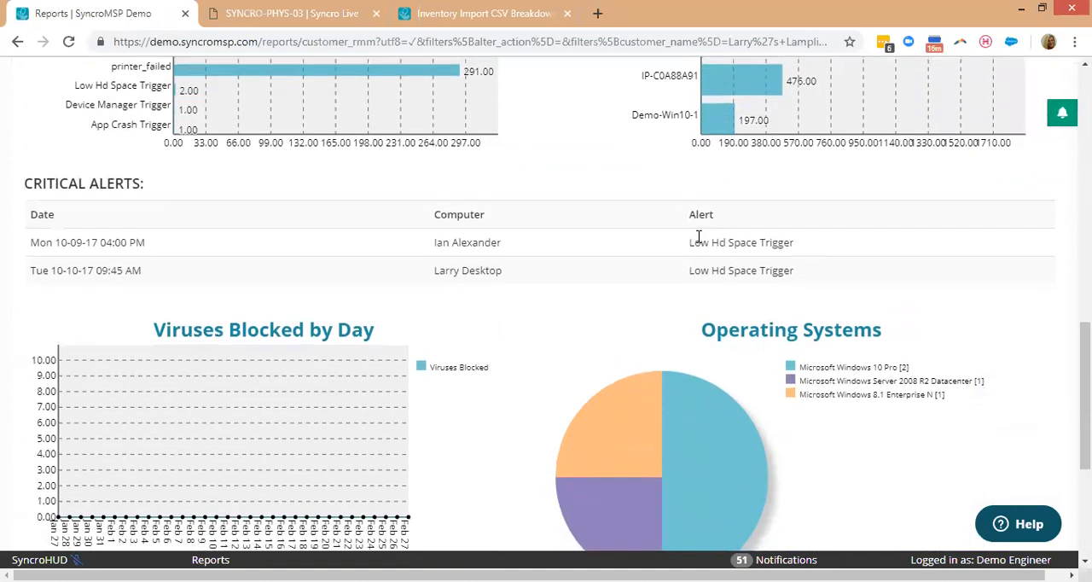
{"action": "scroll", "coordinate": [698, 236], "scroll_direction": "up", "scroll_amount": 2}
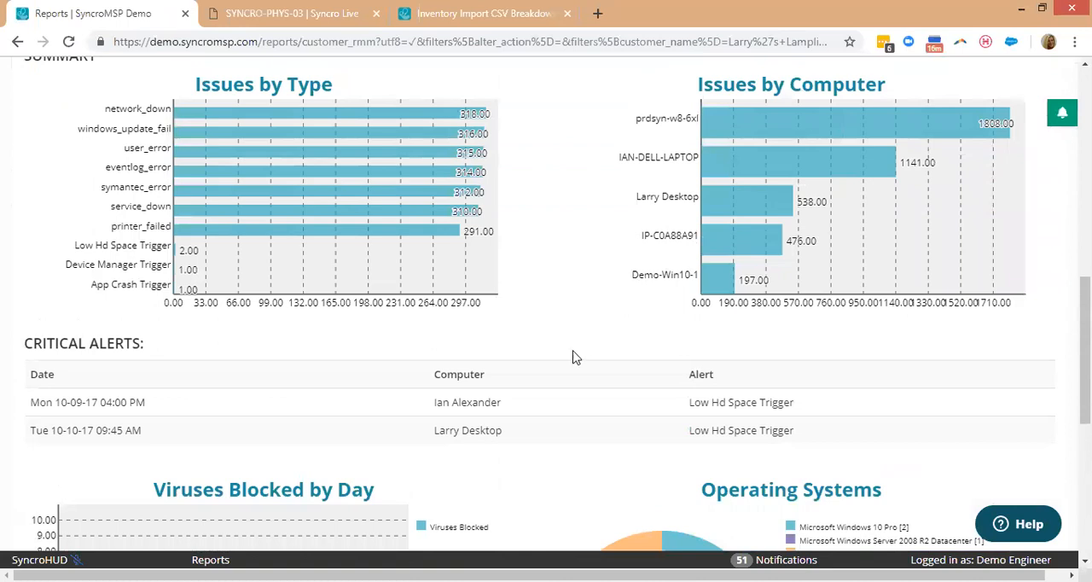
{"action": "scroll", "coordinate": [571, 354], "scroll_direction": "down", "scroll_amount": 1}
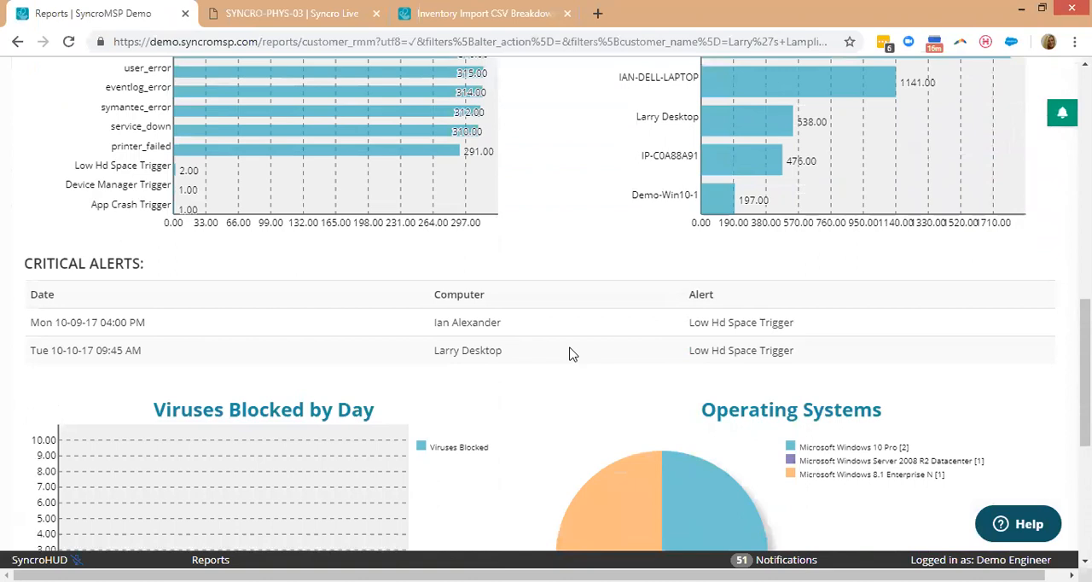
{"action": "scroll", "coordinate": [552, 379], "scroll_direction": "up", "scroll_amount": 1}
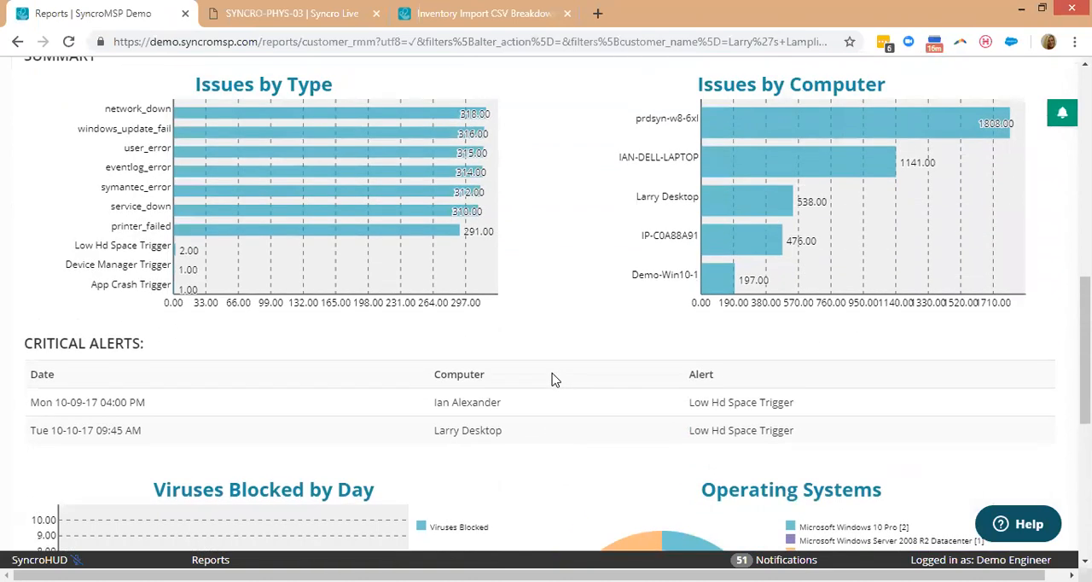
{"action": "scroll", "coordinate": [553, 379], "scroll_direction": "up", "scroll_amount": 8}
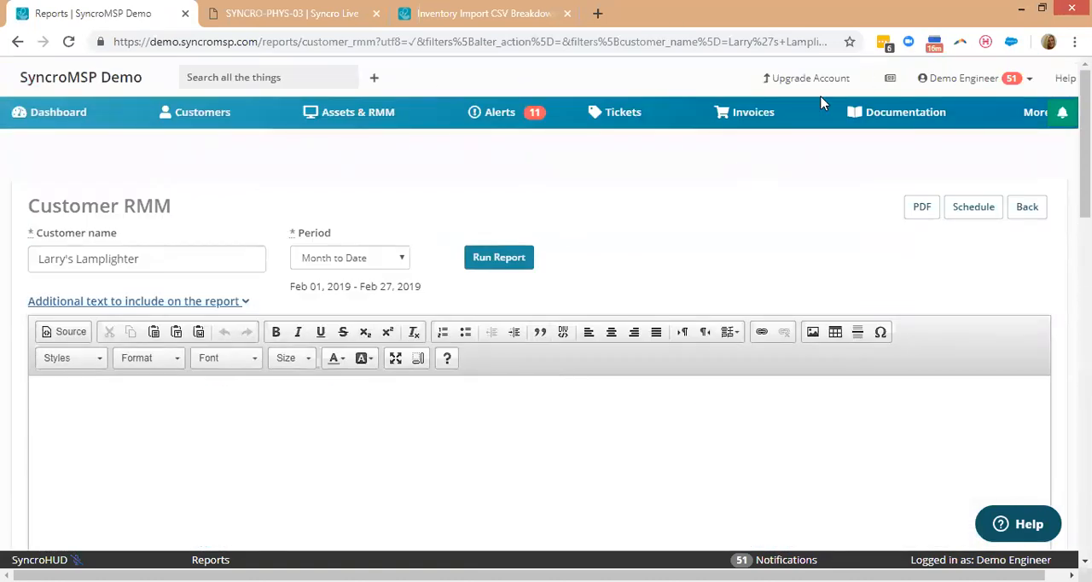
Return to Administration and look through its settings sections, including integrations, customers, invoices, tickets, parts and inventory.
{"action": "left_click", "coordinate": [1039, 120]}
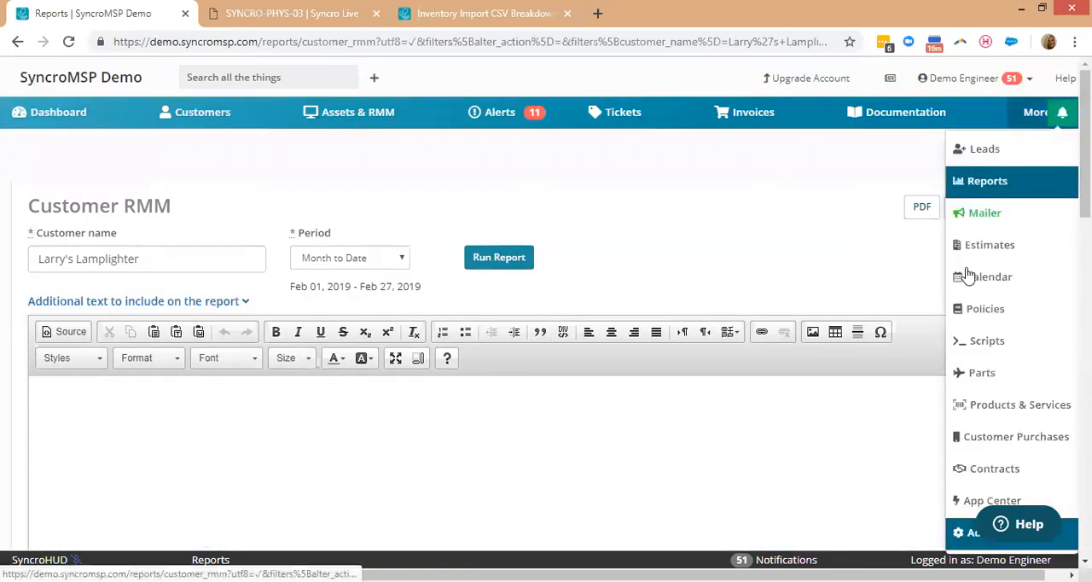
{"action": "left_click", "coordinate": [969, 532]}
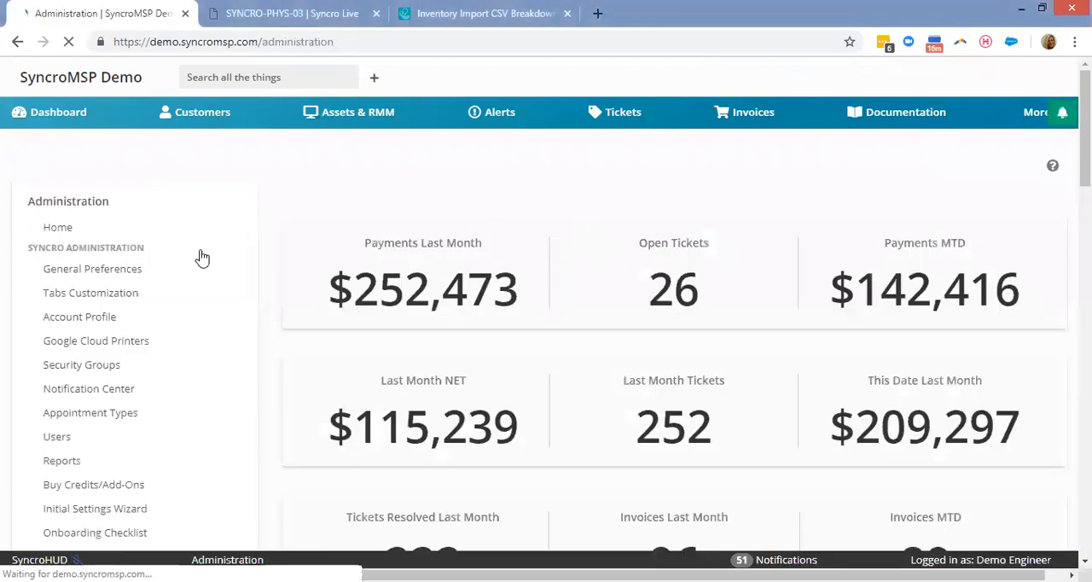
{"action": "scroll", "coordinate": [256, 328], "scroll_direction": "down", "scroll_amount": 4}
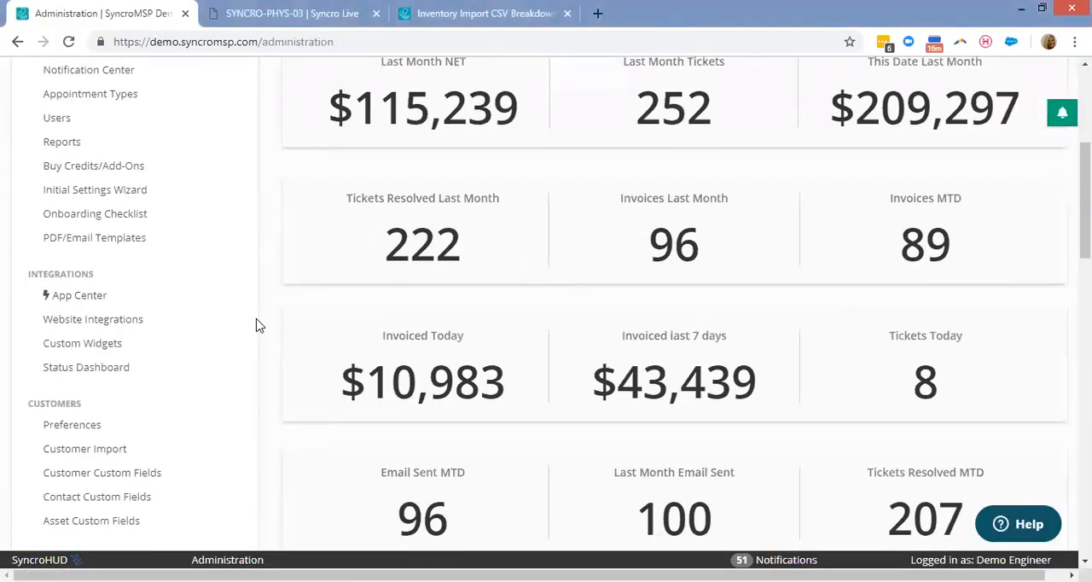
{"action": "scroll", "coordinate": [260, 325], "scroll_direction": "up", "scroll_amount": 2}
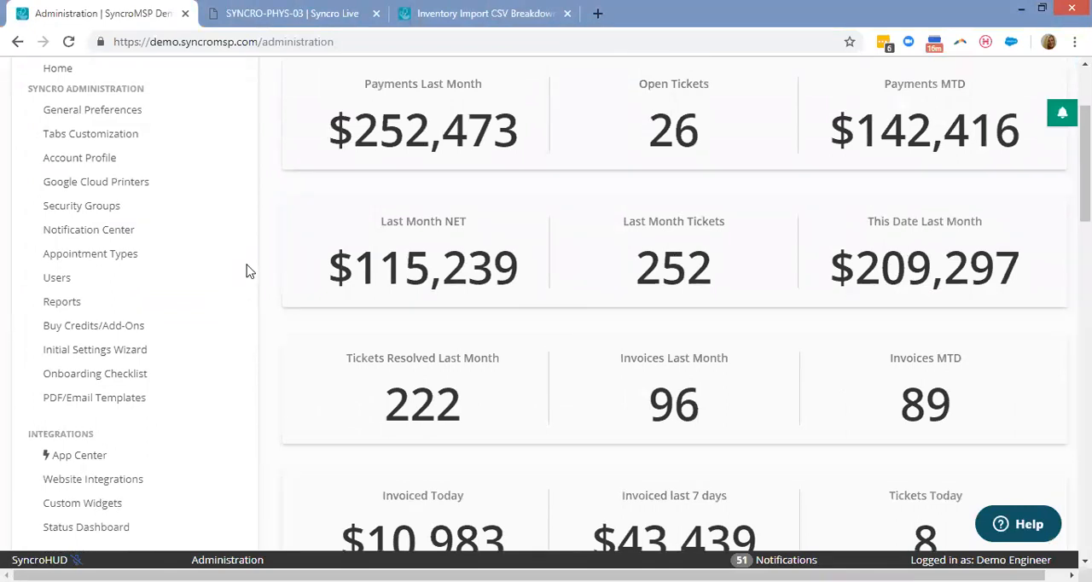
{"action": "scroll", "coordinate": [214, 265], "scroll_direction": "down", "scroll_amount": 10}
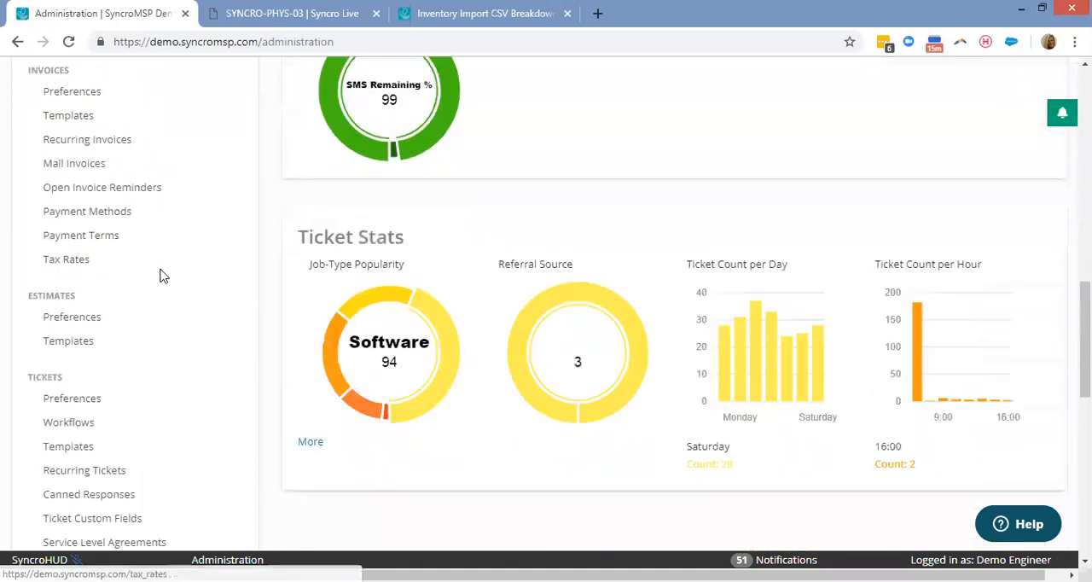
{"action": "scroll", "coordinate": [159, 290], "scroll_direction": "down", "scroll_amount": 1}
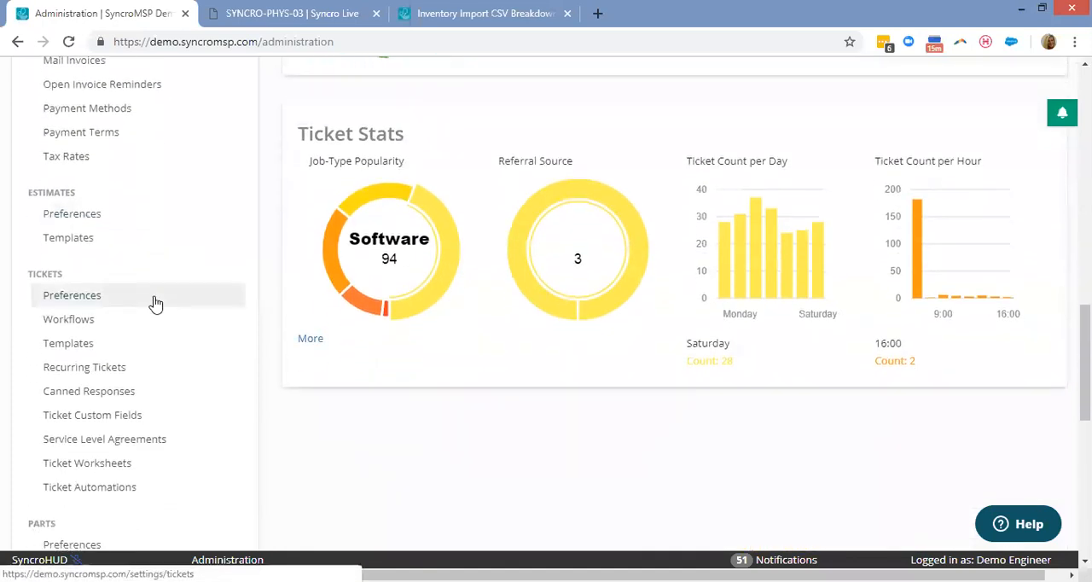
{"action": "scroll", "coordinate": [156, 304], "scroll_direction": "down", "scroll_amount": 3}
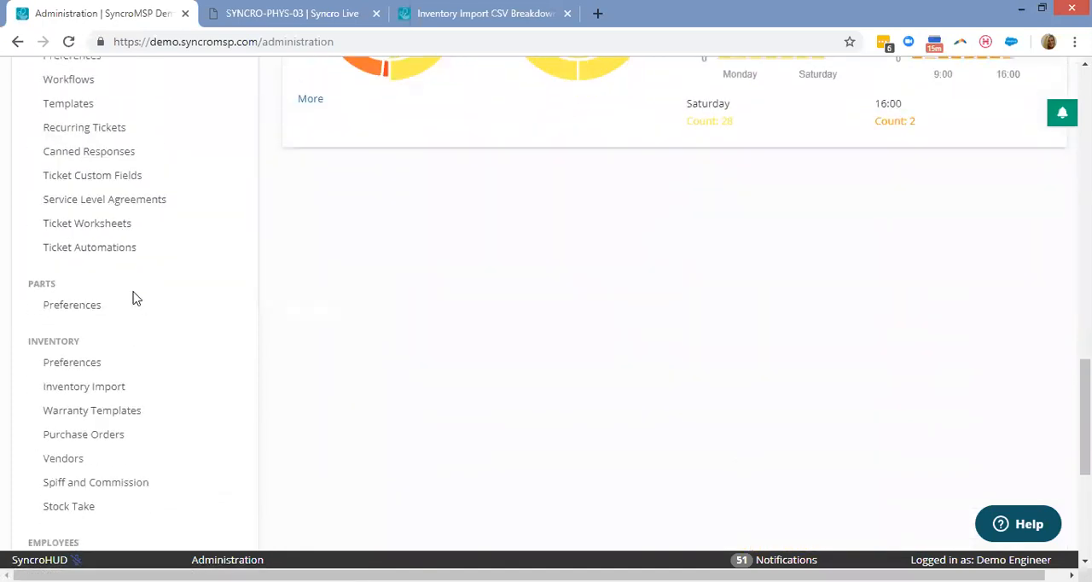
{"action": "scroll", "coordinate": [130, 306], "scroll_direction": "up", "scroll_amount": 1}
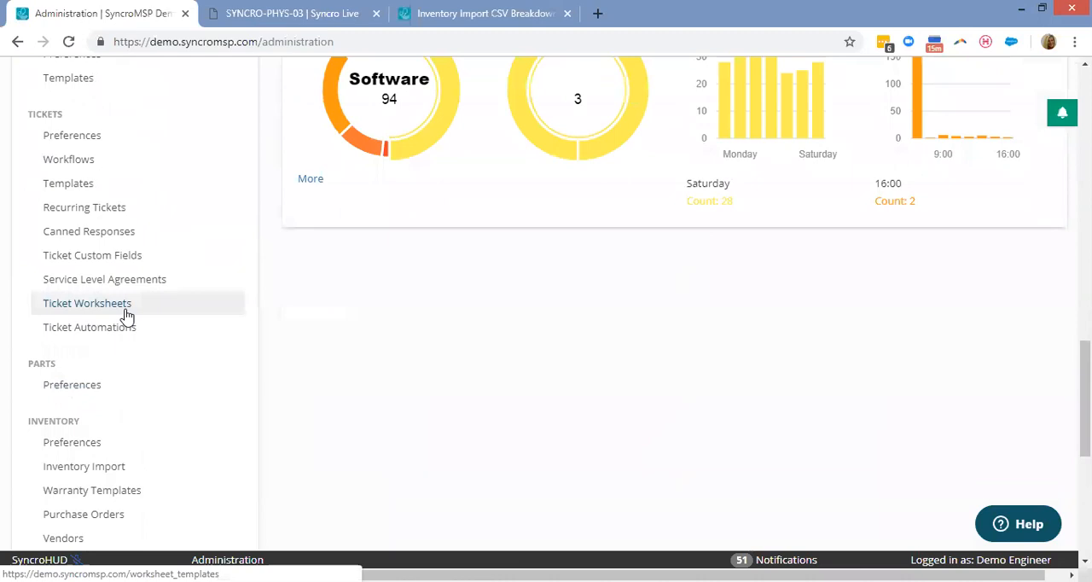
{"action": "scroll", "coordinate": [162, 290], "scroll_direction": "up", "scroll_amount": 8}
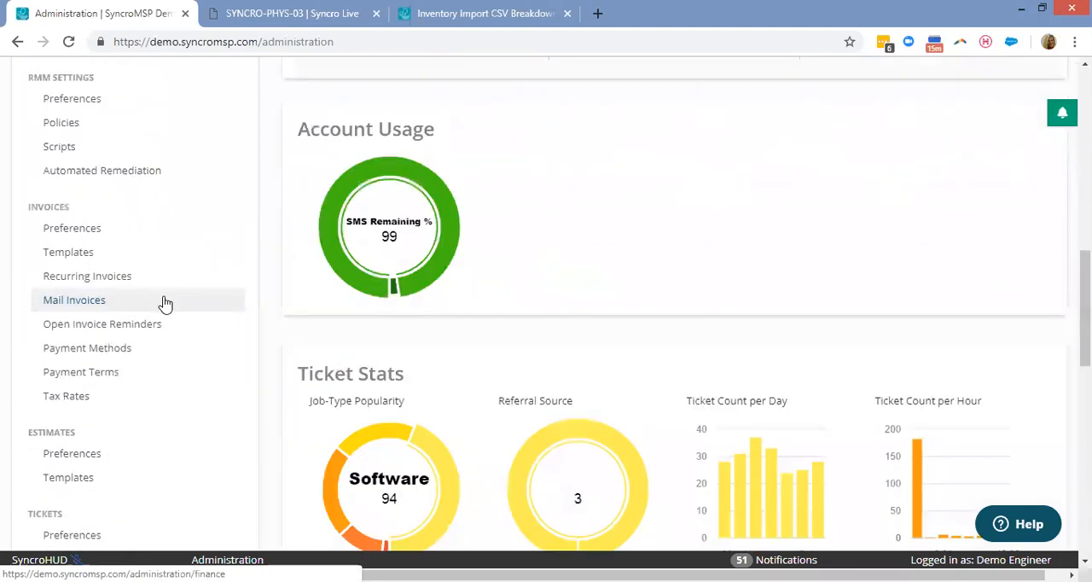
{"action": "scroll", "coordinate": [166, 303], "scroll_direction": "up", "scroll_amount": 10}
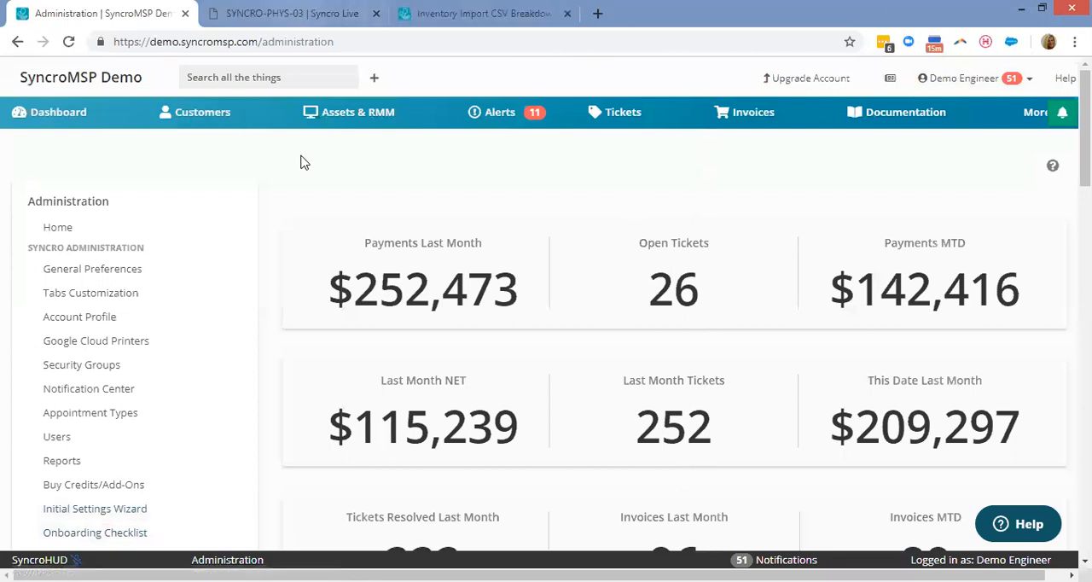
Close the SYNCRO-PHYS-03 and Inventory Import CSV browser tabs and open a new blank tab.
{"action": "left_click", "coordinate": [376, 14]}
{"action": "left_click", "coordinate": [289, 14]}
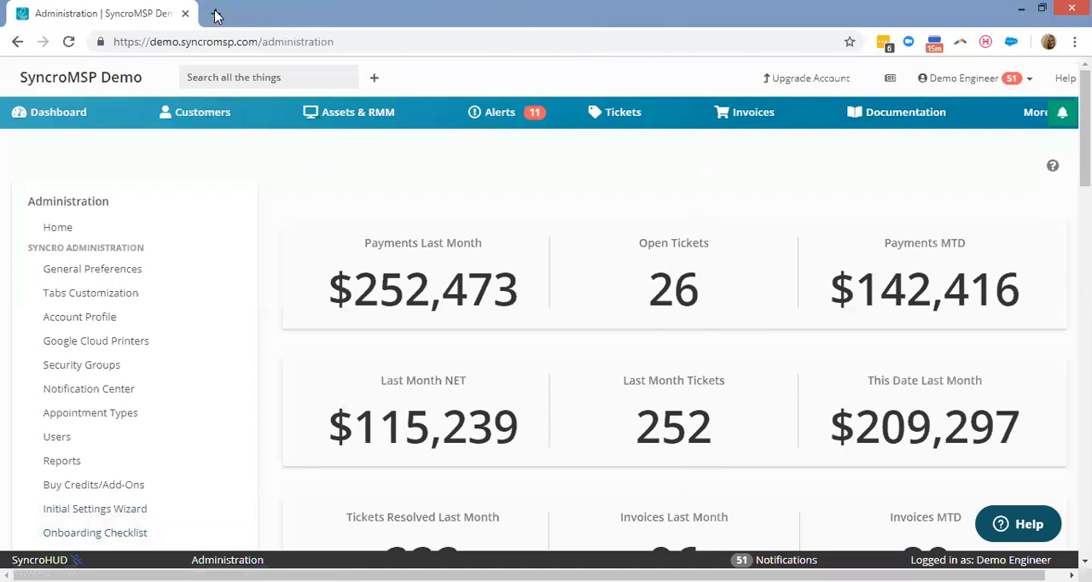
{"action": "left_click", "coordinate": [218, 15]}
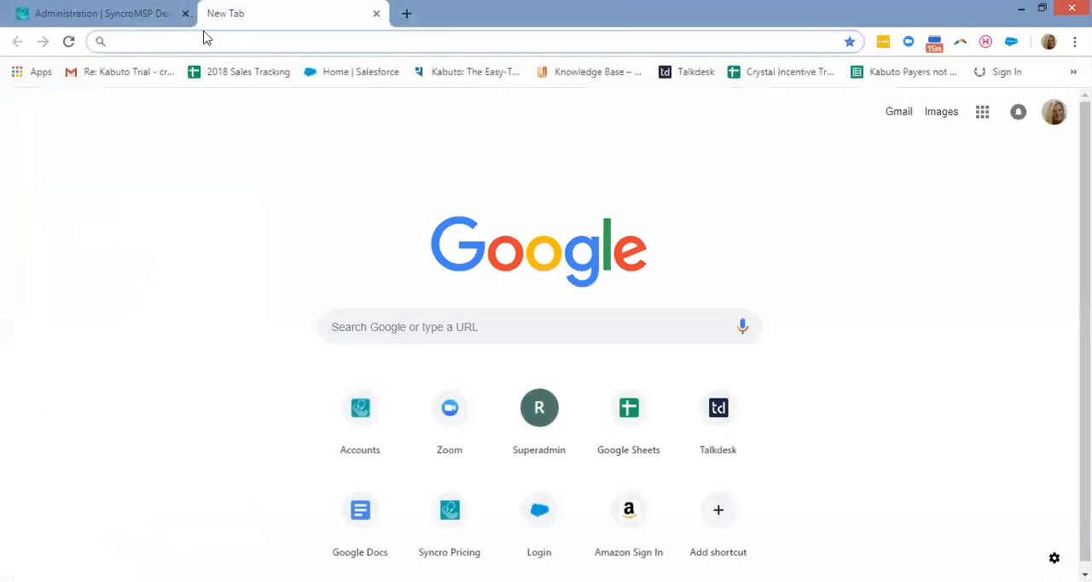
Load the address syncromsp.com//itmspentrepreneurs in the new browser tab.
{"action": "type", "text": "syncromsp.com/pric"}
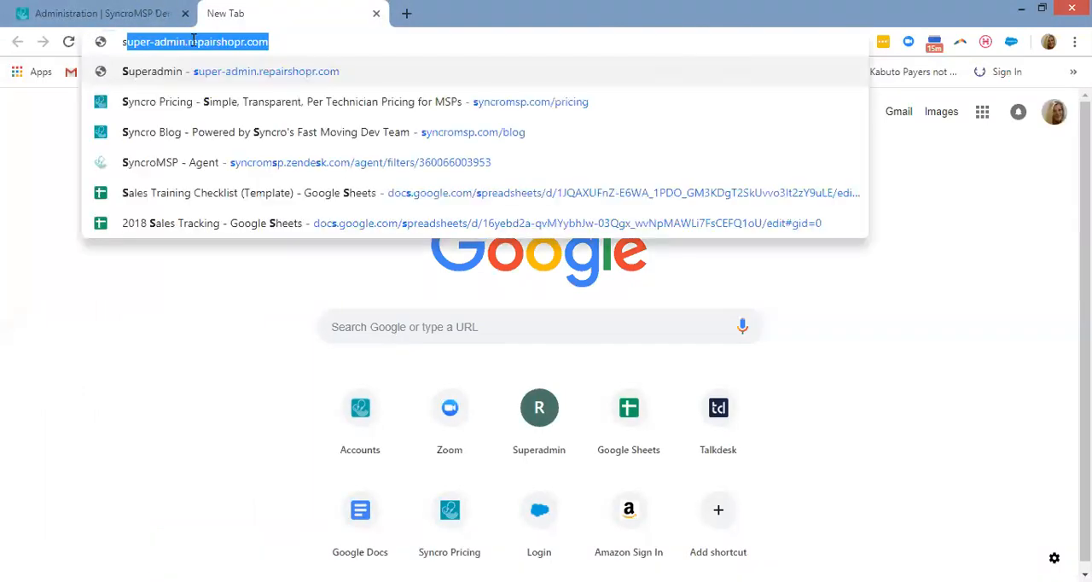
{"action": "key", "text": "BackSpace"}
{"action": "key", "text": "BackSpace"}
{"action": "key", "text": "BackSpace"}
{"action": "key", "text": "BackSpace"}
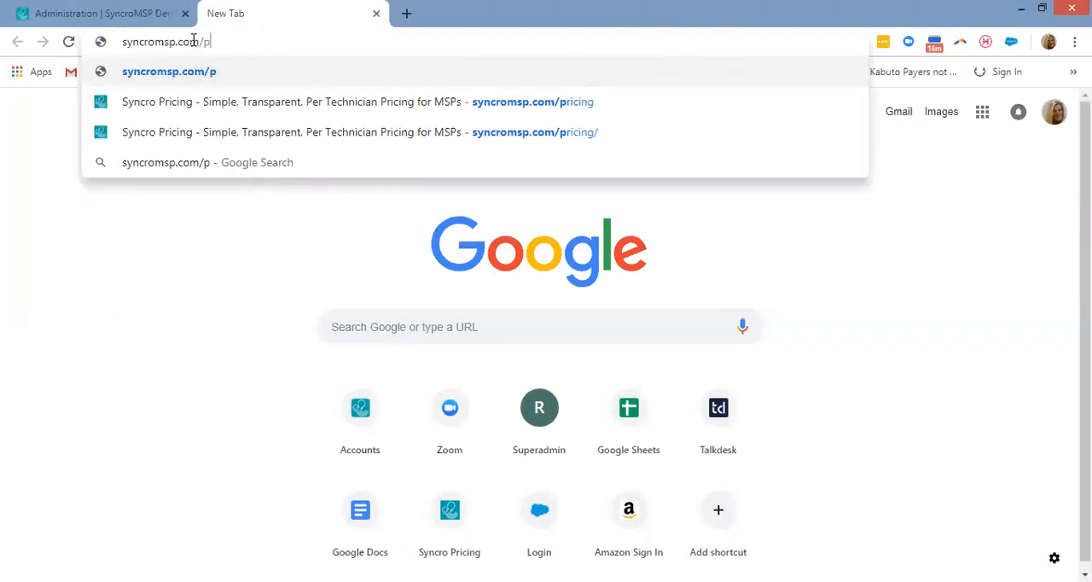
{"action": "type", "text": "it"}
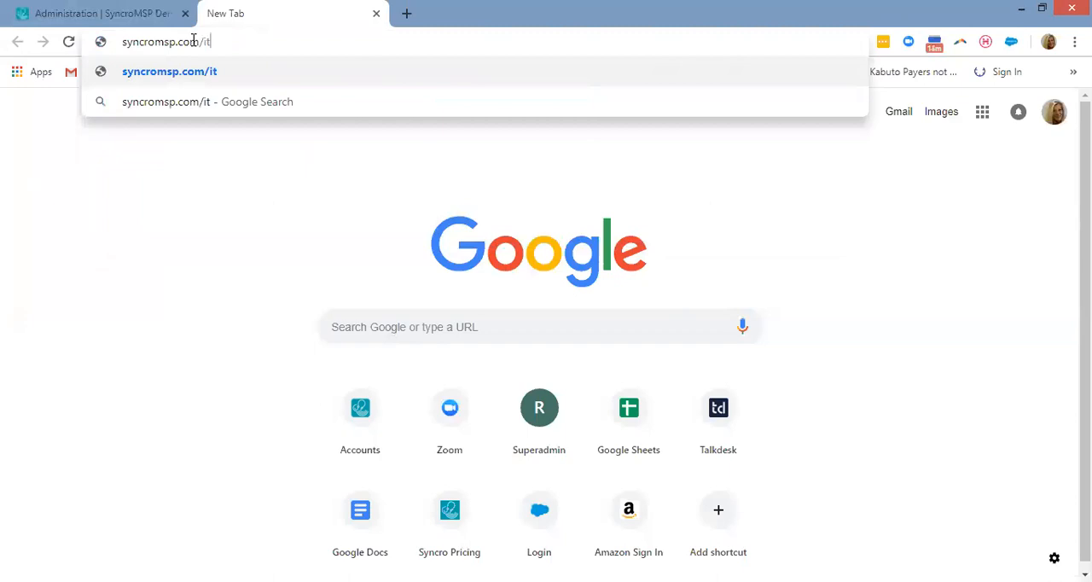
{"action": "key", "text": "BackSpace"}
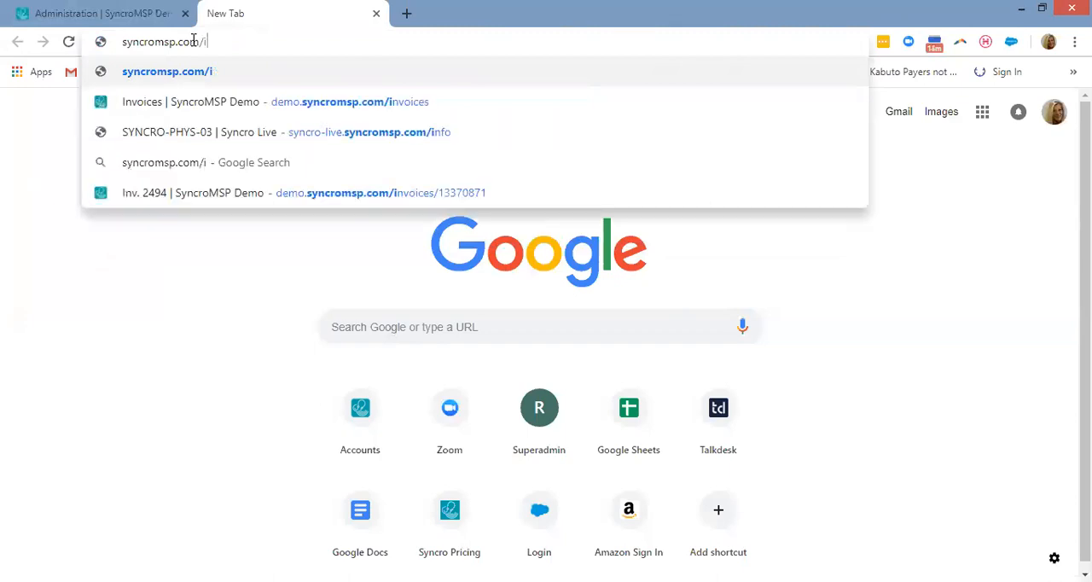
{"action": "left_click", "coordinate": [109, 22]}
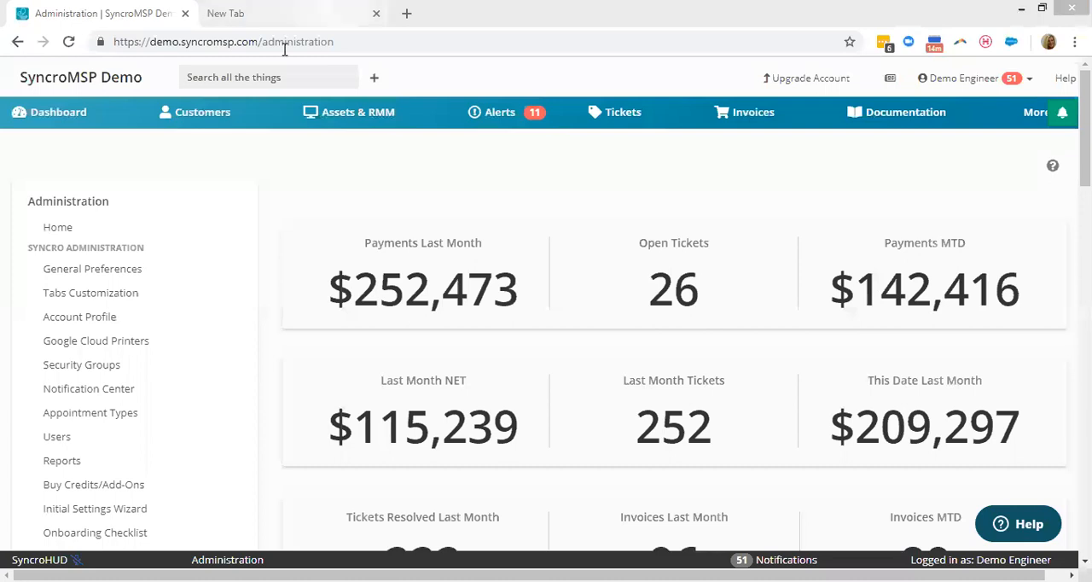
{"action": "left_click", "coordinate": [295, 14]}
{"action": "key", "text": "BackSpace"}
{"action": "type", "text": "/itmspentrepreneurs"}
{"action": "key", "text": "Return"}
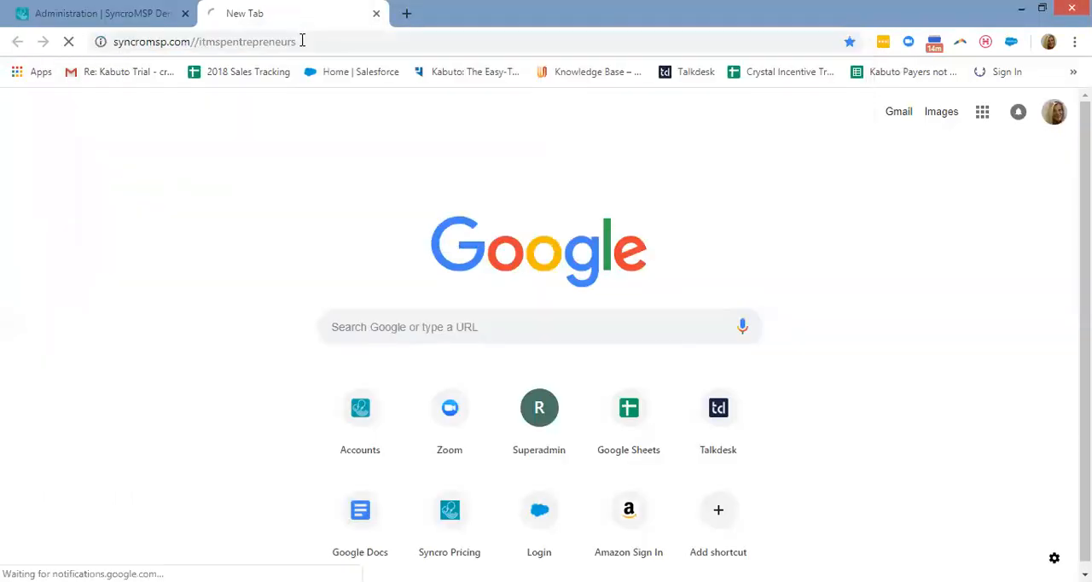
Look through the landing page's live demo sign-up and first-month discount instructions for IT/MSP Entrepreneur Group members, and return to the SyncroMSP Administration page.
{"action": "left_click", "coordinate": [203, 43]}
{"action": "left_click", "coordinate": [198, 43]}
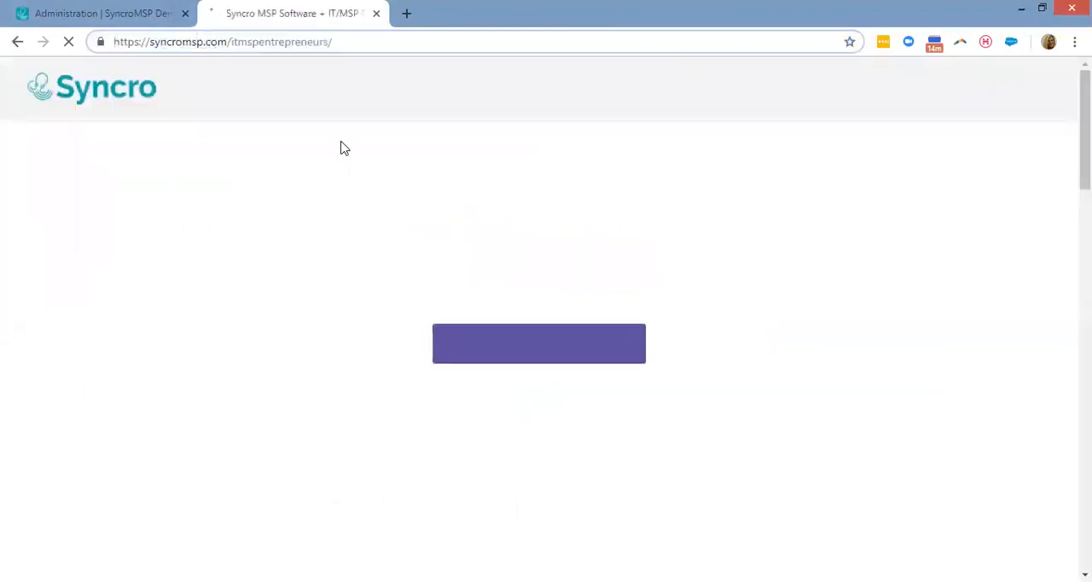
{"action": "scroll", "coordinate": [553, 459], "scroll_direction": "down", "scroll_amount": 1}
{"action": "scroll", "coordinate": [553, 459], "scroll_direction": "down", "scroll_amount": 2}
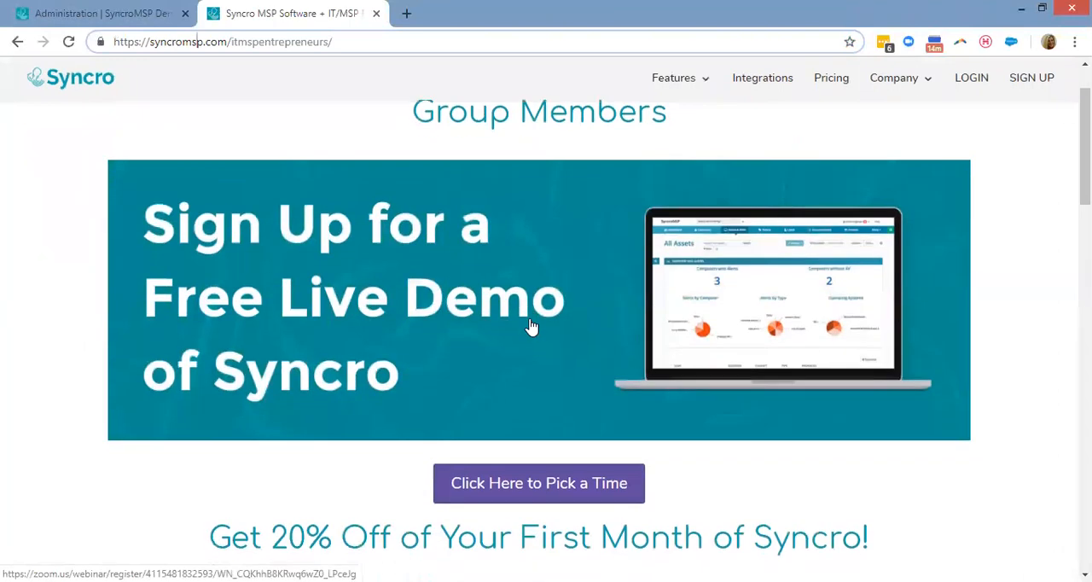
{"action": "scroll", "coordinate": [461, 222], "scroll_direction": "down", "scroll_amount": 2}
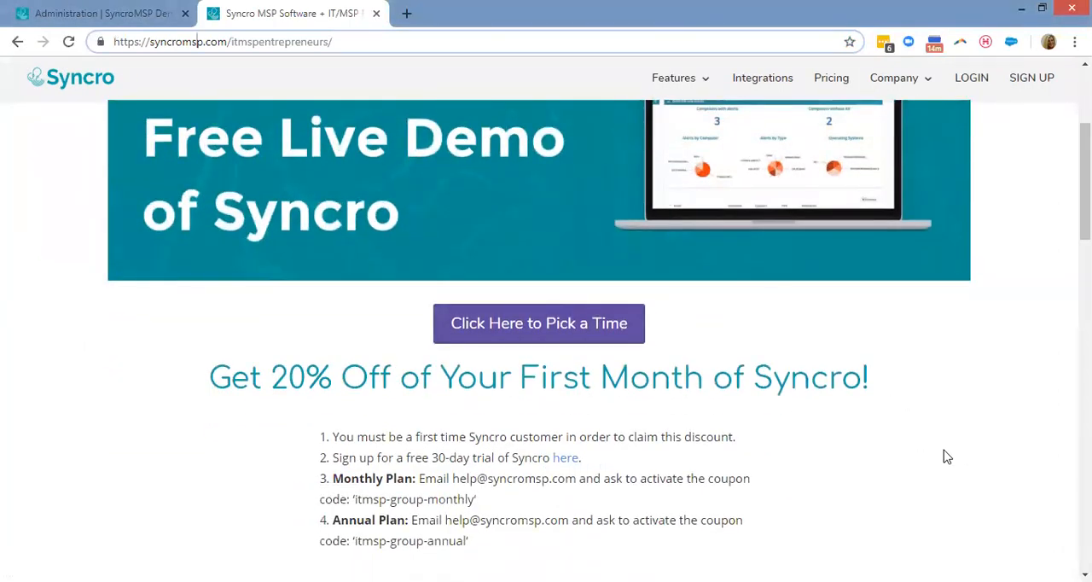
{"action": "scroll", "coordinate": [939, 456], "scroll_direction": "down", "scroll_amount": 2}
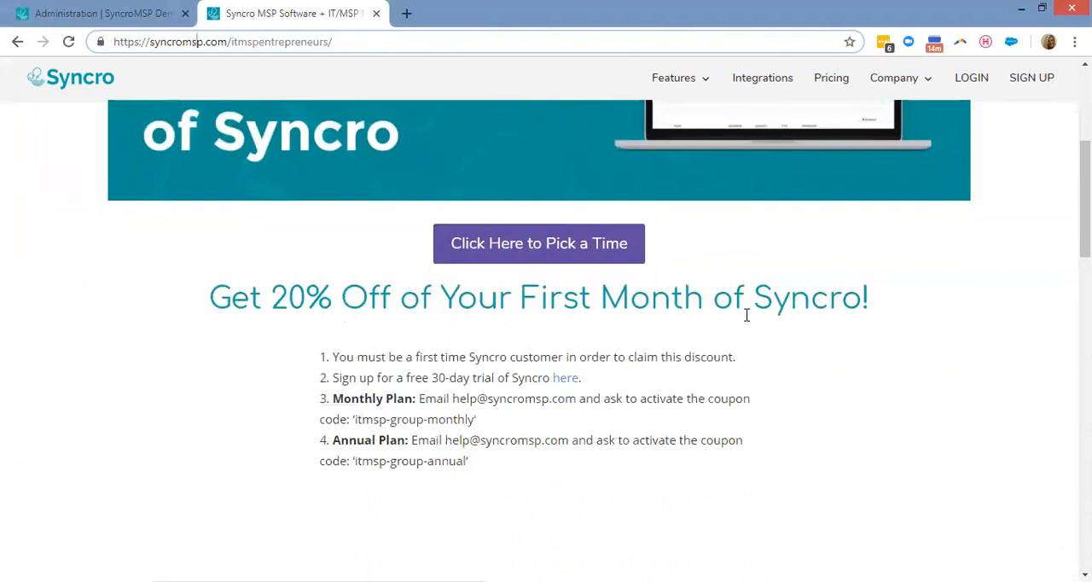
{"action": "scroll", "coordinate": [925, 452], "scroll_direction": "up", "scroll_amount": 2}
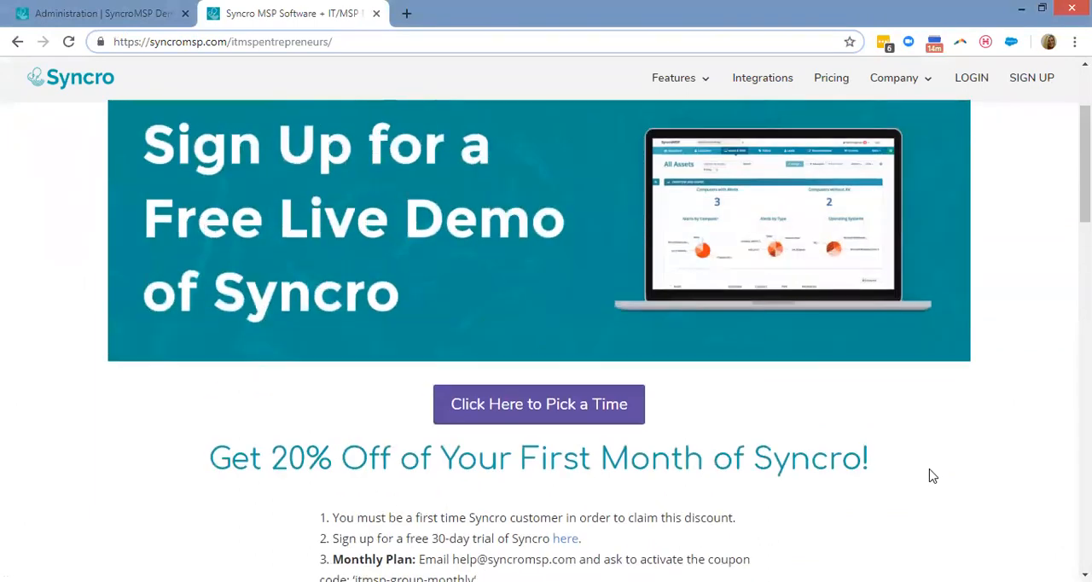
{"action": "scroll", "coordinate": [931, 469], "scroll_direction": "up", "scroll_amount": 2}
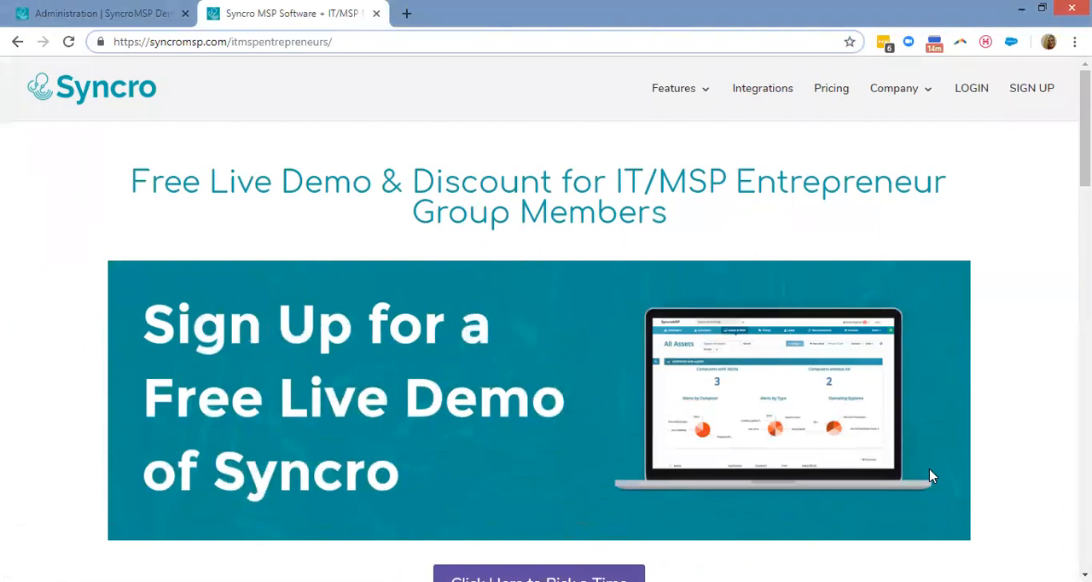
{"action": "left_click", "coordinate": [103, 17]}
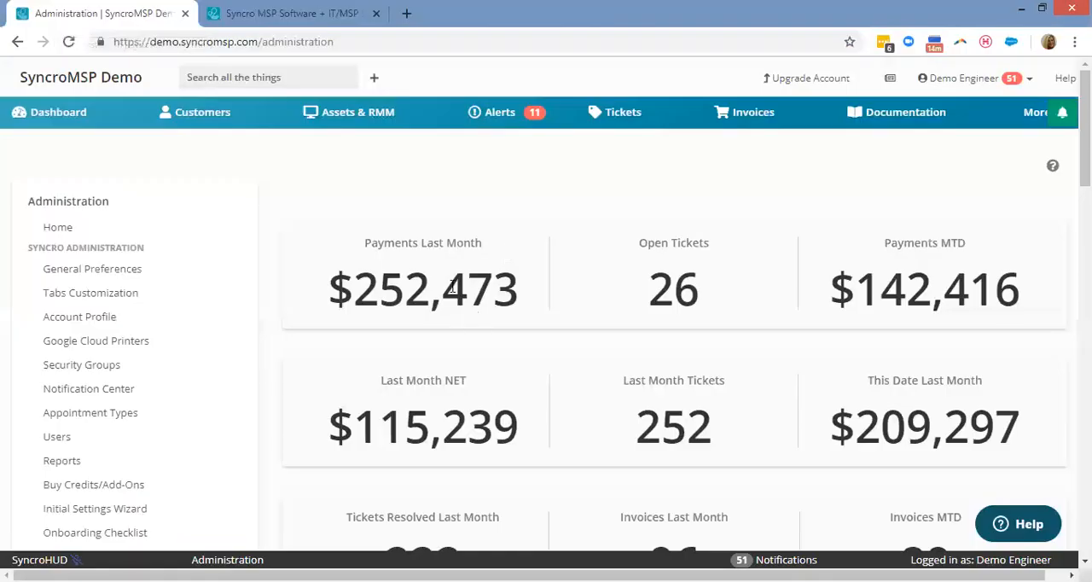